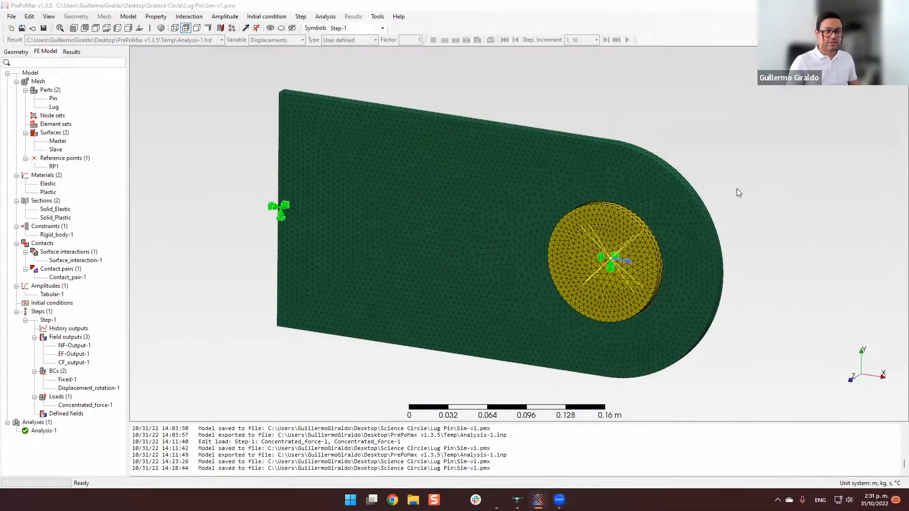
pyautogui.moveTo(742, 188); pyautogui.dragTo(736, 206, button='middle')
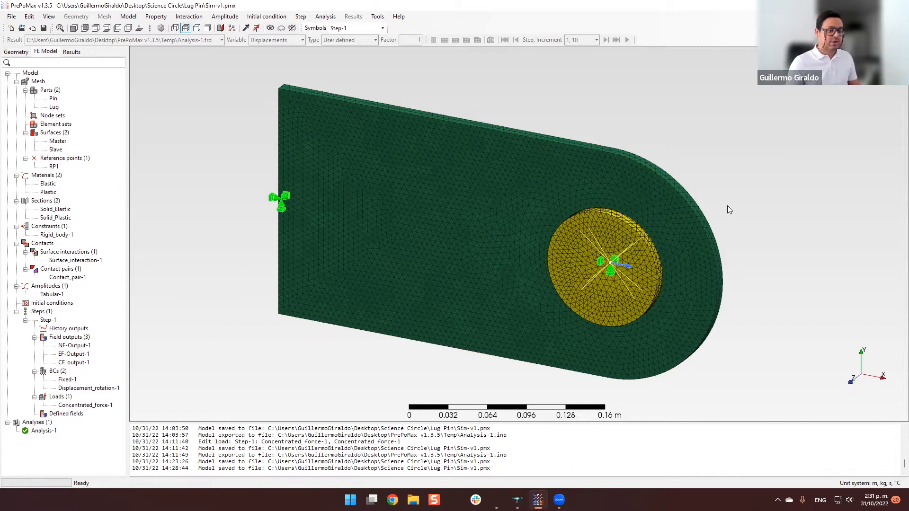
pyautogui.moveTo(737, 205); pyautogui.dragTo(731, 209, button='middle')
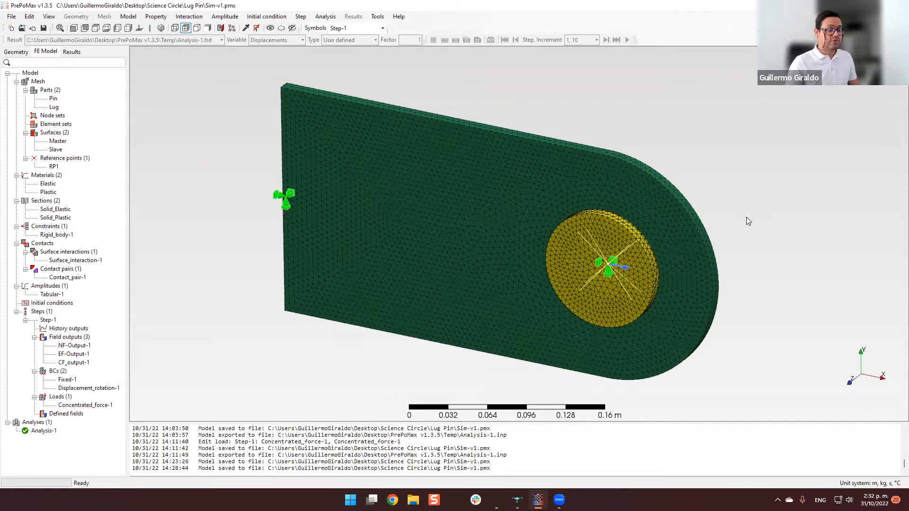
pyautogui.moveTo(744, 219); pyautogui.dragTo(749, 234, button='middle')
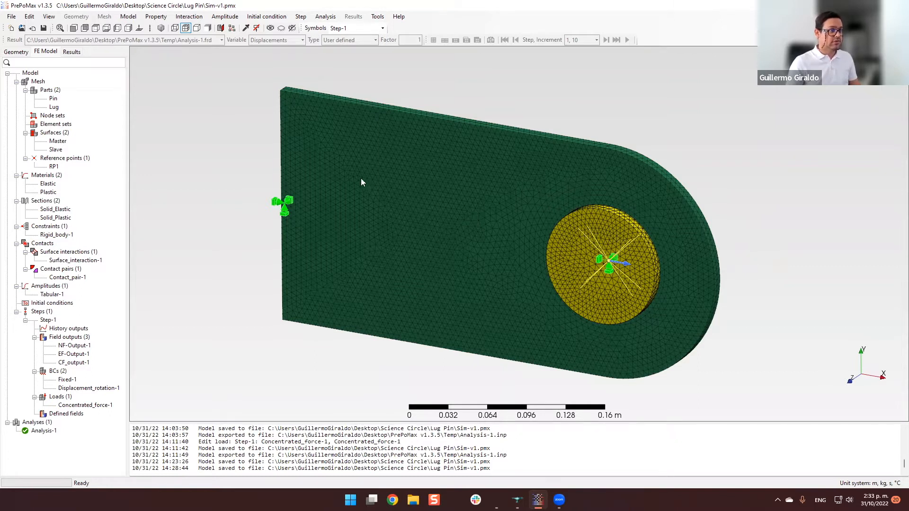
pyautogui.moveTo(742, 226); pyautogui.dragTo(738, 226, button='middle')
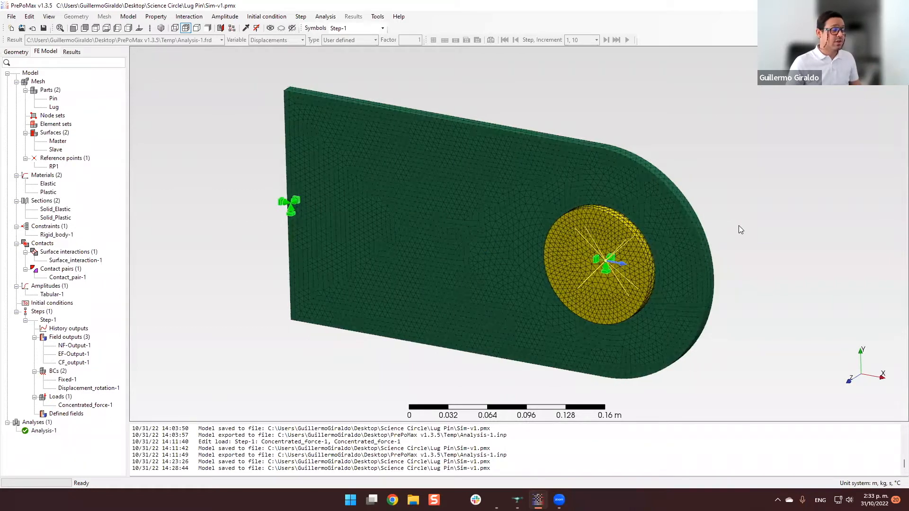
pyautogui.moveTo(736, 229); pyautogui.dragTo(744, 231, button='middle')
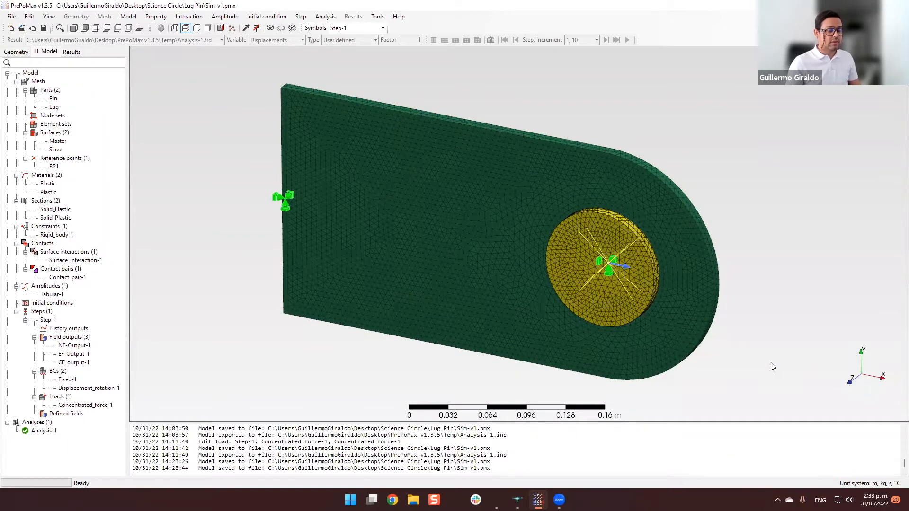
pyautogui.moveTo(772, 364); pyautogui.dragTo(749, 364, button='middle')
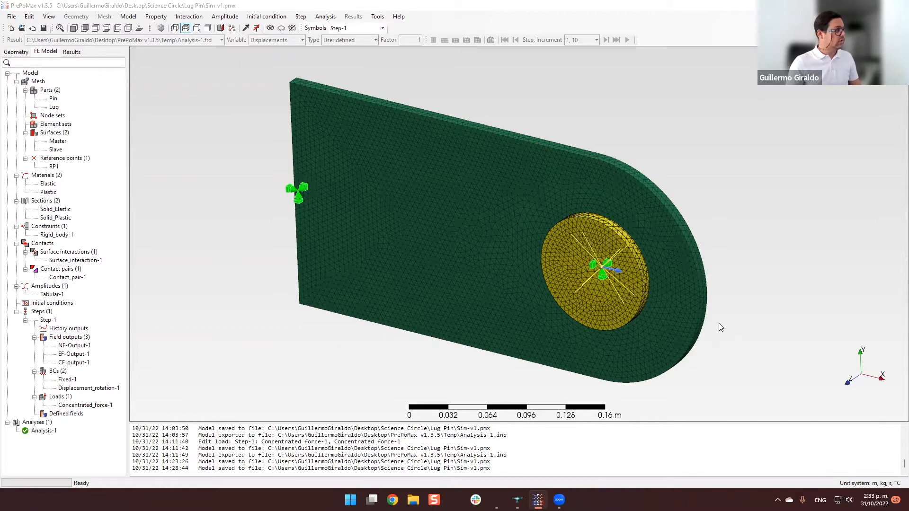
pyautogui.moveTo(717, 319); pyautogui.dragTo(723, 318, button='middle')
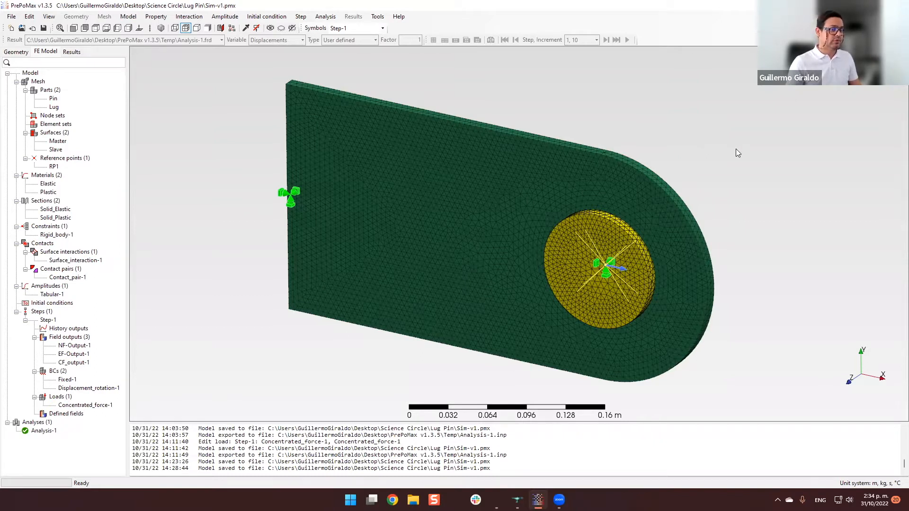
pyautogui.moveTo(734, 159)
pyautogui.mouseDown(button='middle')
pyautogui.moveTo(725, 159)
pyautogui.moveTo(735, 161)
pyautogui.mouseUp(button='middle')
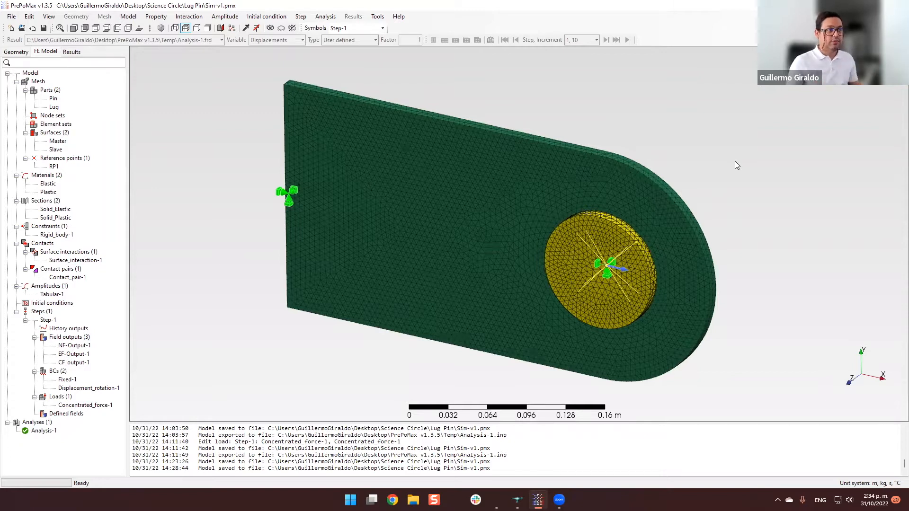
# Examine the meshed lug and pin assembly, including the fixed end face and the mesh around the hole.
pyautogui.moveTo(747, 185); pyautogui.dragTo(393, 217, button='middle')
pyautogui.moveTo(463, 226); pyautogui.dragTo(696, 265, button='middle')
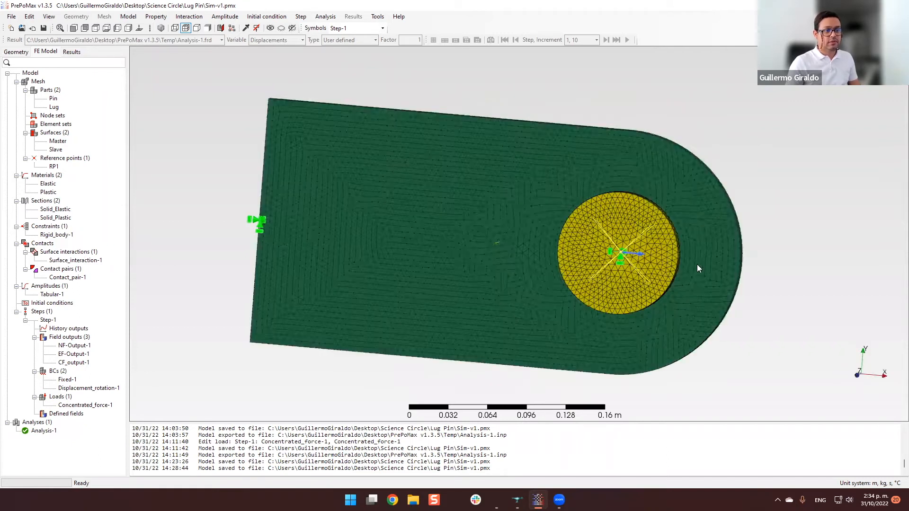
pyautogui.moveTo(627, 260); pyautogui.dragTo(605, 279, button='middle')
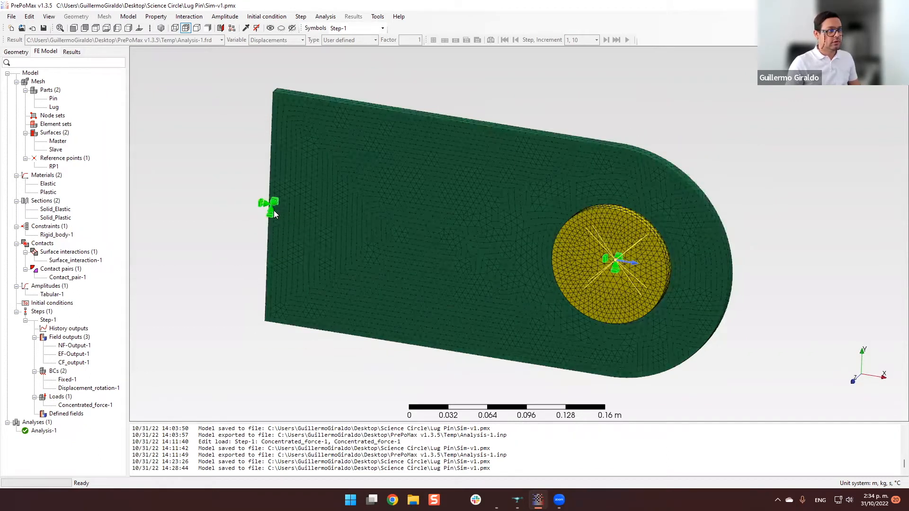
pyautogui.moveTo(666, 258); pyautogui.dragTo(647, 258, button='middle')
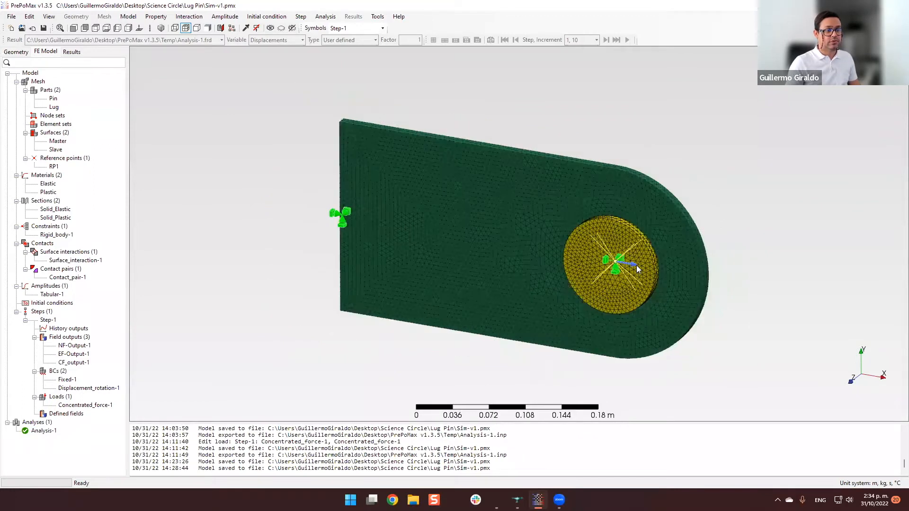
pyautogui.scroll(2, 612, 263)
pyautogui.scroll(2, 624, 232)
pyautogui.scroll(-3, 530, 226)
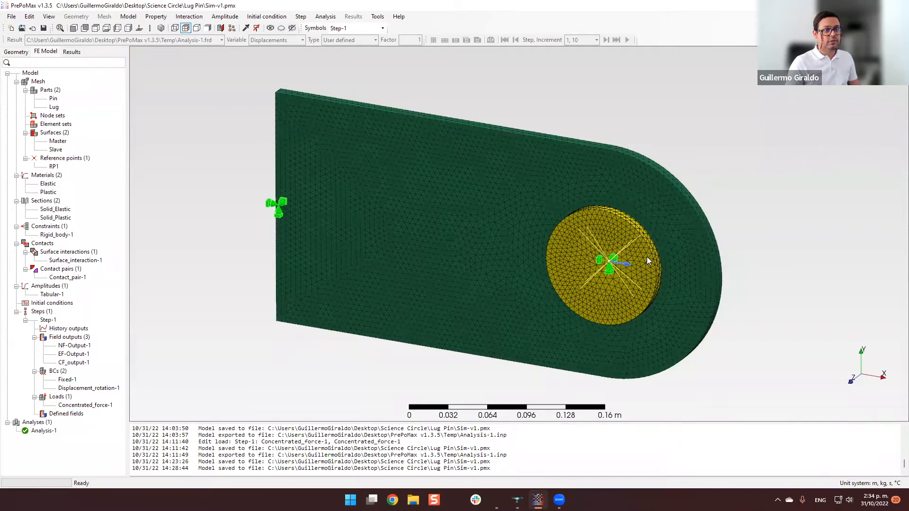
pyautogui.scroll(2, 660, 243)
pyautogui.scroll(1, 595, 196)
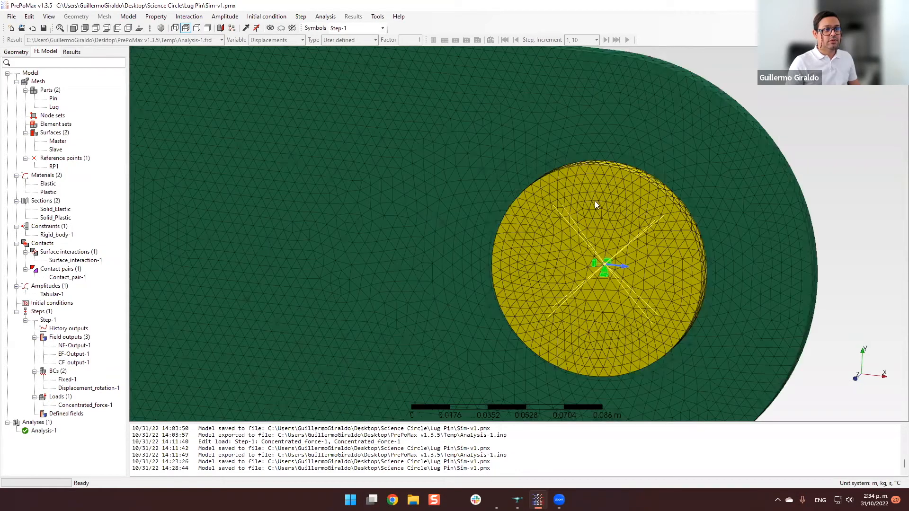
pyautogui.scroll(-1, 630, 182)
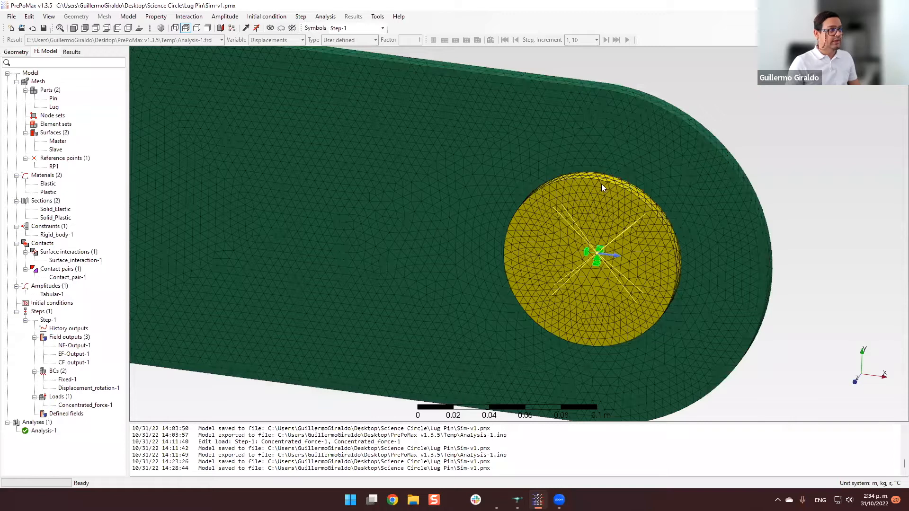
pyautogui.scroll(1, 603, 190)
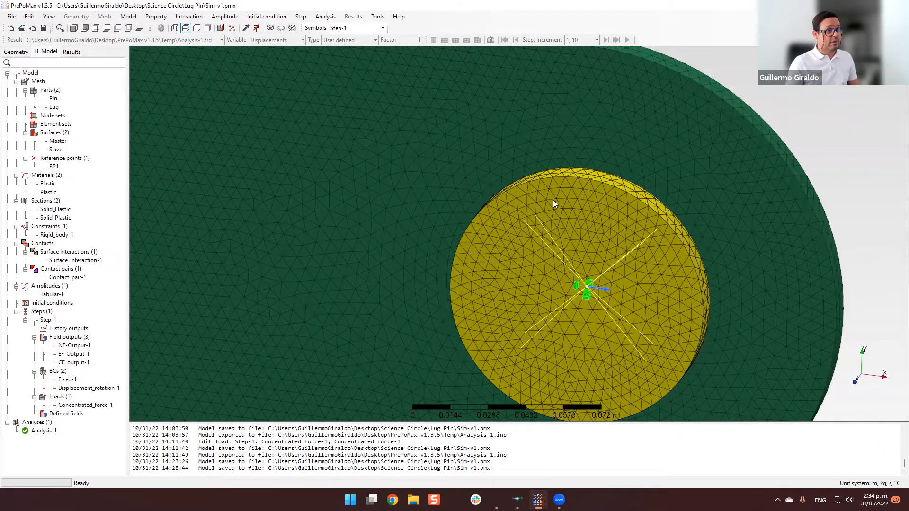
pyautogui.scroll(-4, 497, 191)
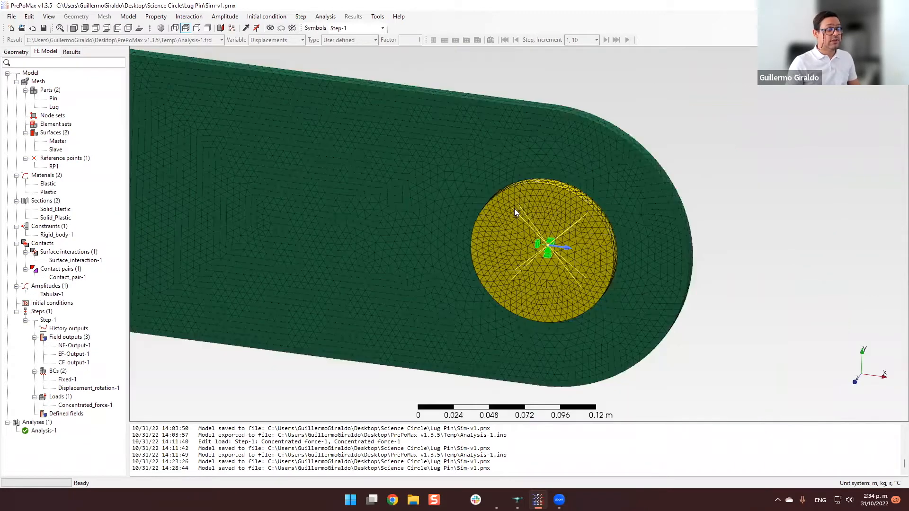
# Examine the rigid-body constraint, boundary condition and concentrated force at the pin's centre reference point.
pyautogui.moveTo(532, 190); pyautogui.dragTo(546, 223, button='middle')
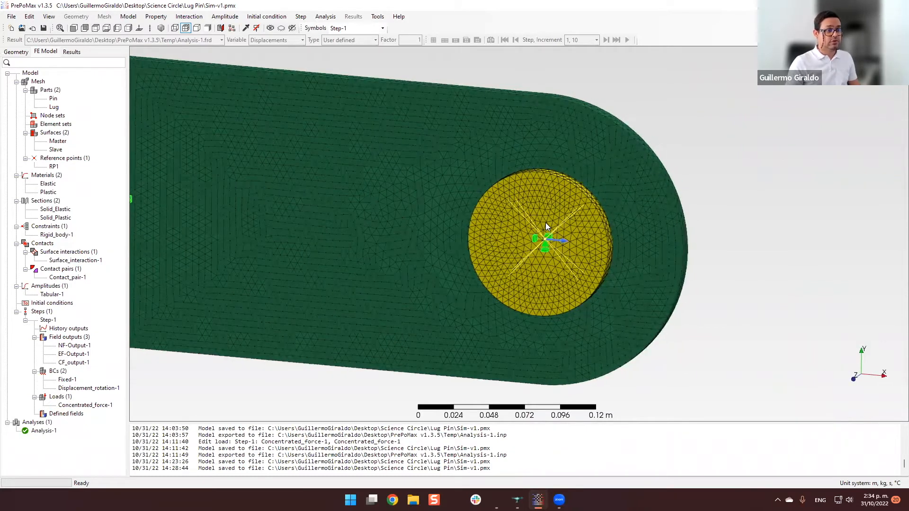
pyautogui.moveTo(544, 217)
pyautogui.mouseDown(button='middle')
pyautogui.moveTo(562, 251)
pyautogui.moveTo(548, 236)
pyautogui.mouseUp(button='middle')
pyautogui.moveTo(637, 245); pyautogui.dragTo(478, 236, button='middle')
pyautogui.keyDown('shift'); pyautogui.moveTo(231, 70); pyautogui.dragTo(321, 74, button='middle'); pyautogui.keyUp('shift')
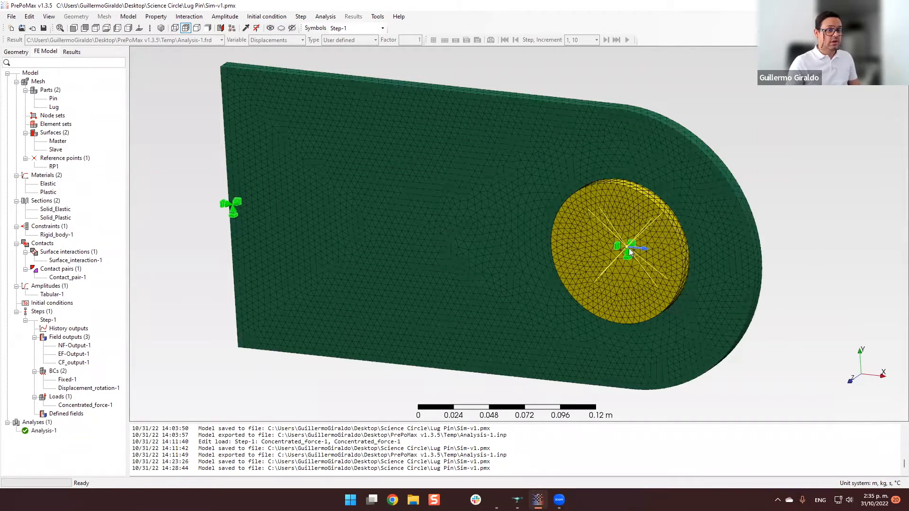
pyautogui.scroll(2, 629, 250)
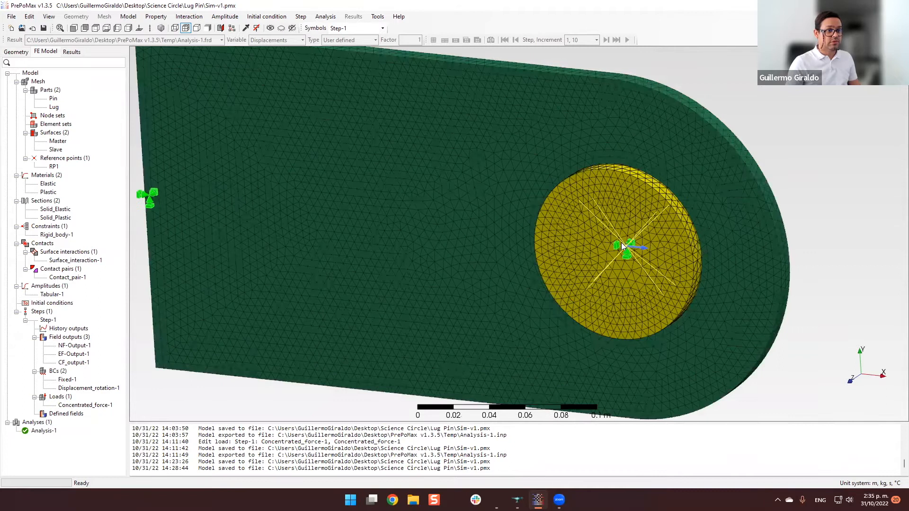
pyautogui.scroll(3, 622, 244)
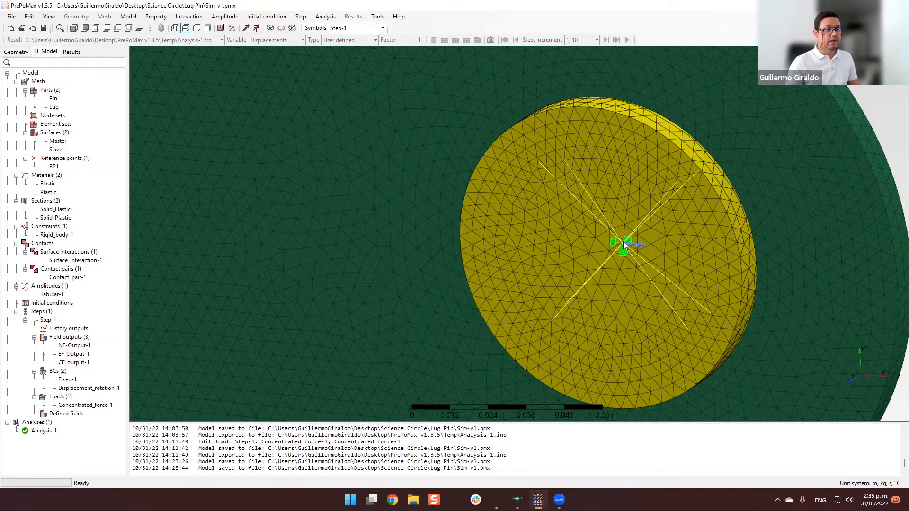
pyautogui.keyDown('shift'); pyautogui.moveTo(691, 302); pyautogui.dragTo(616, 297, button='middle'); pyautogui.keyUp('shift')
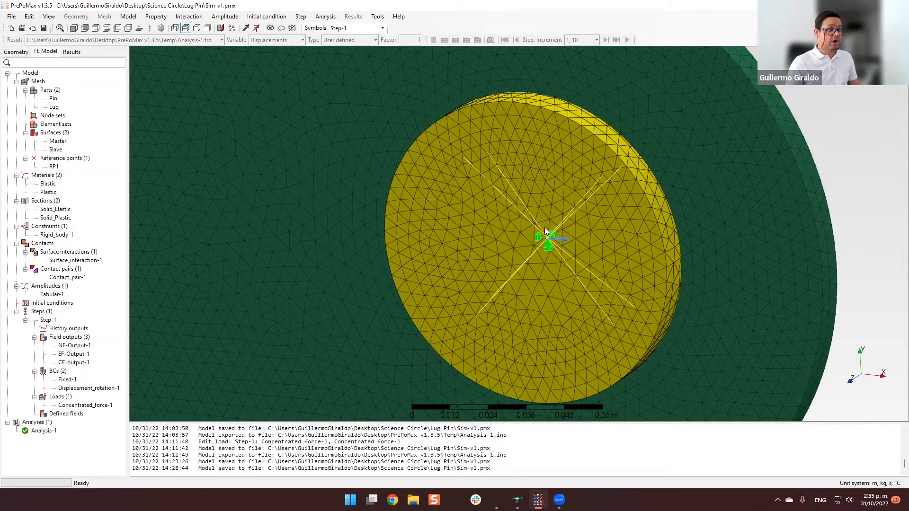
pyautogui.scroll(-3, 553, 238)
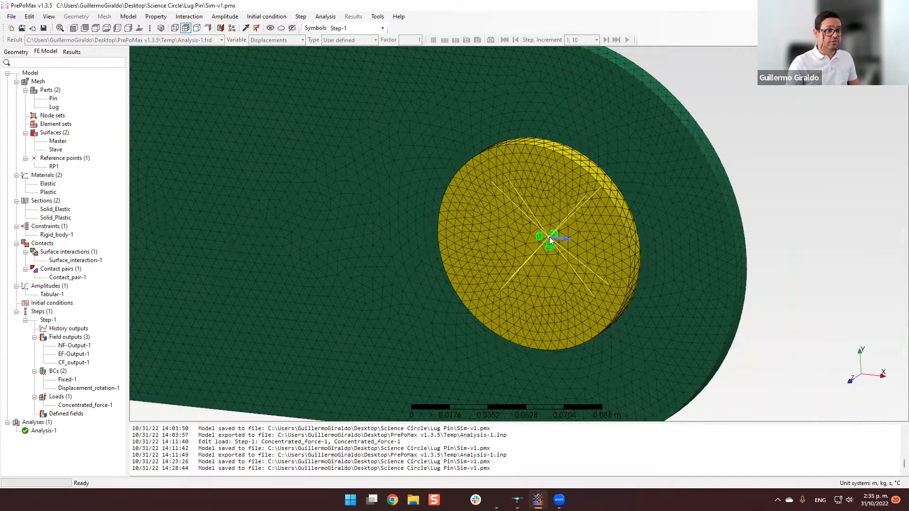
pyautogui.moveTo(633, 235); pyautogui.dragTo(312, 315, button='middle')
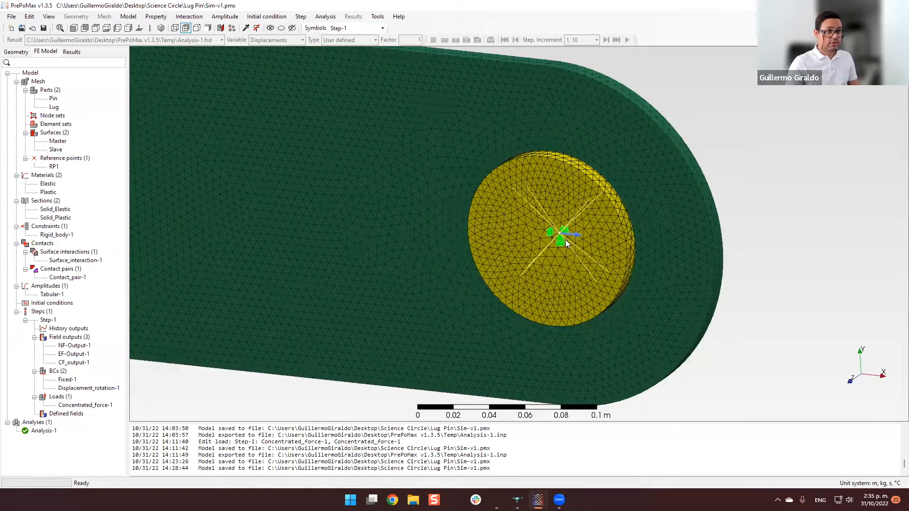
# Open the results of Analysis-1, applying the model mesh properties to the result mesh.
pyautogui.rightClick(50, 432)
pyautogui.click(107, 436)
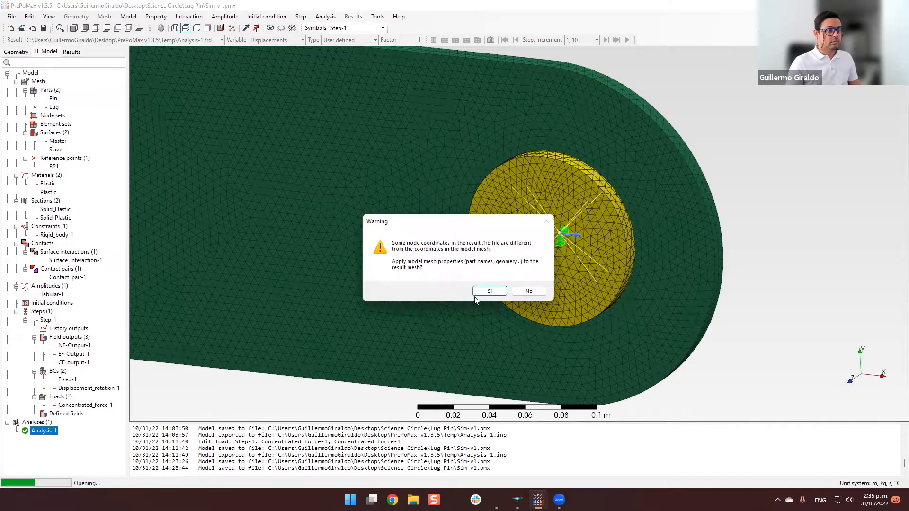
pyautogui.click(489, 291)
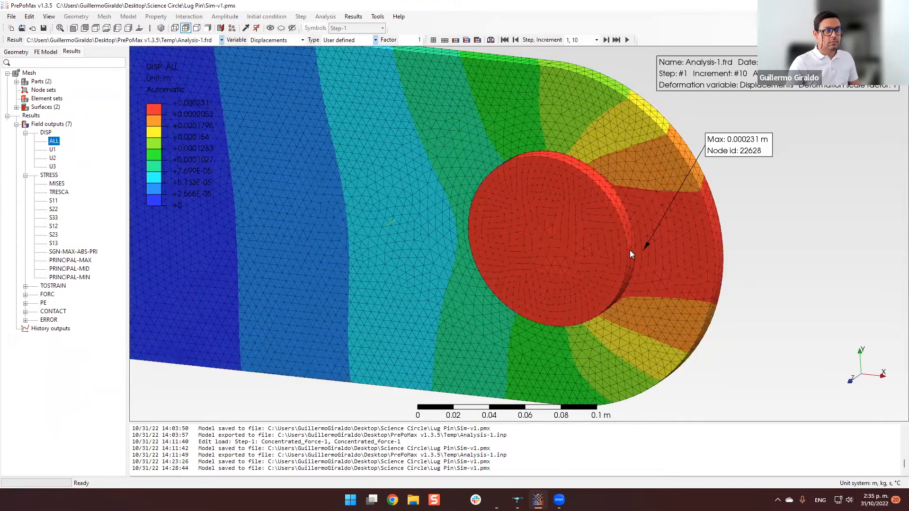
pyautogui.moveTo(629, 250); pyautogui.dragTo(598, 253, button='middle')
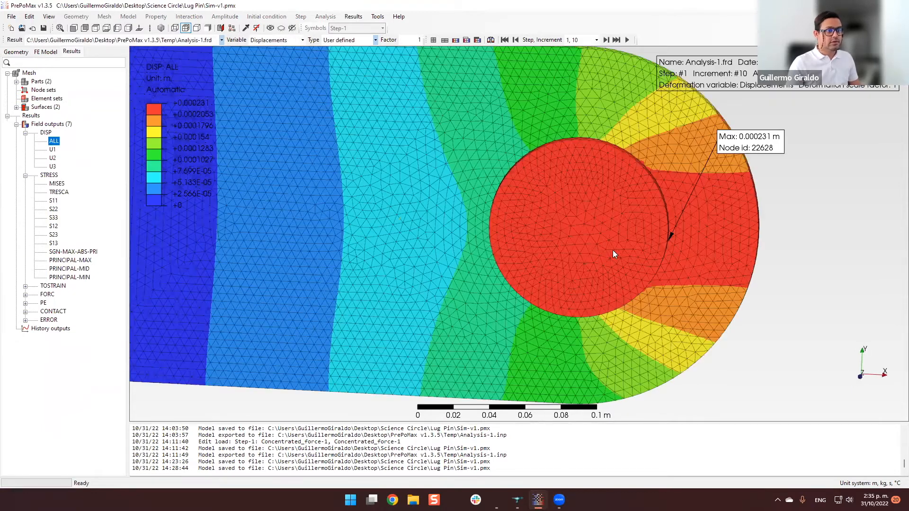
# Display the von Mises stress contour on the whole lug and pin assembly.
pyautogui.scroll(-4, 613, 255)
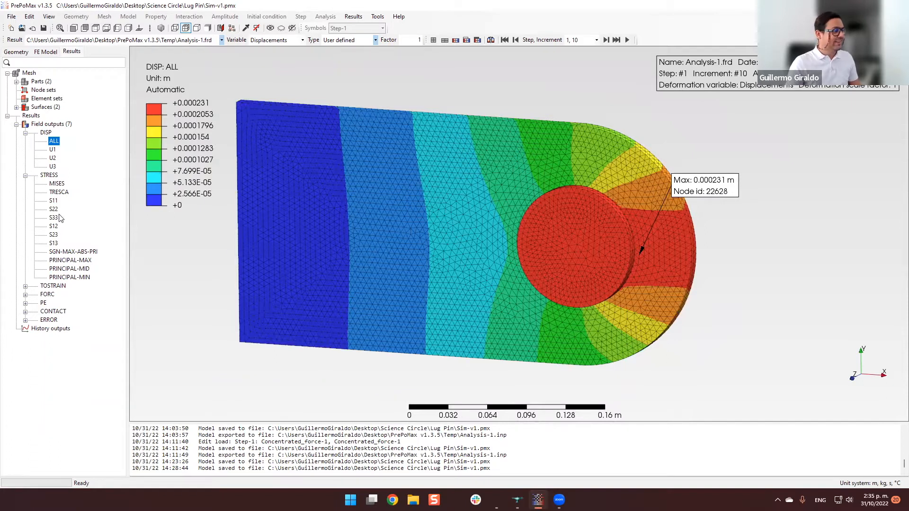
pyautogui.click(57, 184)
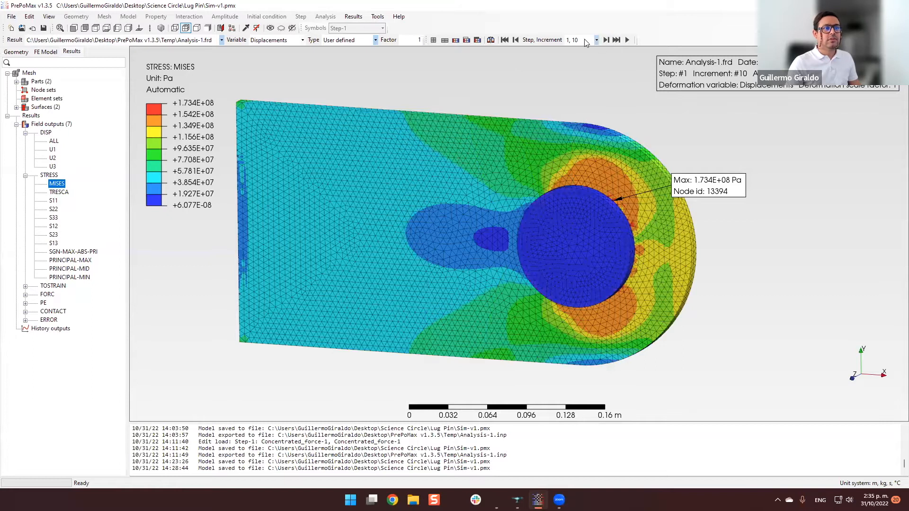
pyautogui.moveTo(593, 247)
pyautogui.mouseDown(button='middle')
pyautogui.moveTo(499, 240)
pyautogui.moveTo(473, 255)
pyautogui.moveTo(612, 228)
pyautogui.moveTo(602, 250)
pyautogui.mouseUp(button='middle')
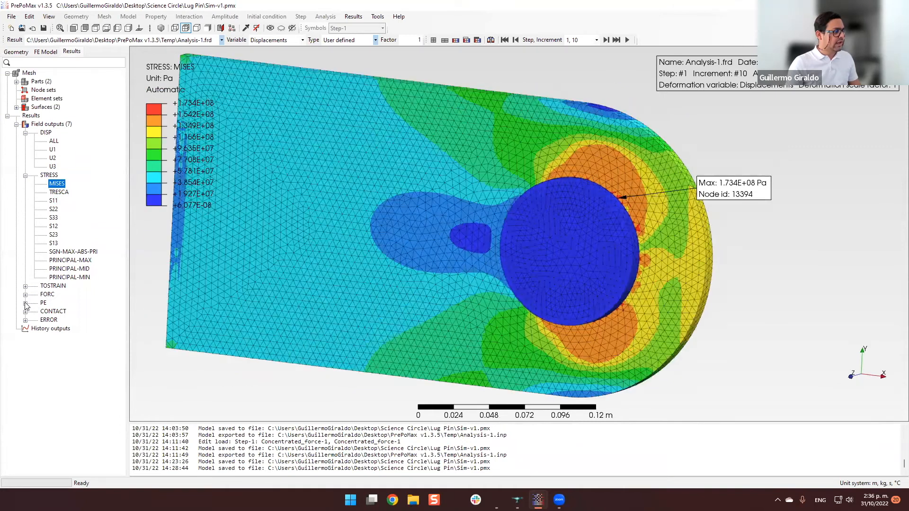
# Display the plastic strain (PE) field output on the lug and pin.
pyautogui.click(25, 303)
pyautogui.click(52, 312)
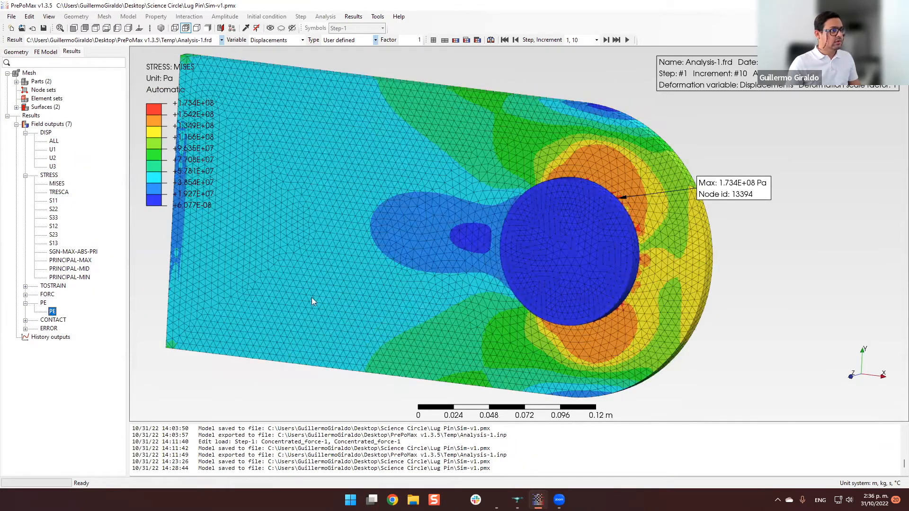
pyautogui.moveTo(426, 312); pyautogui.dragTo(729, 248, button='middle')
pyautogui.scroll(3, 559, 251)
pyautogui.scroll(-5, 609, 250)
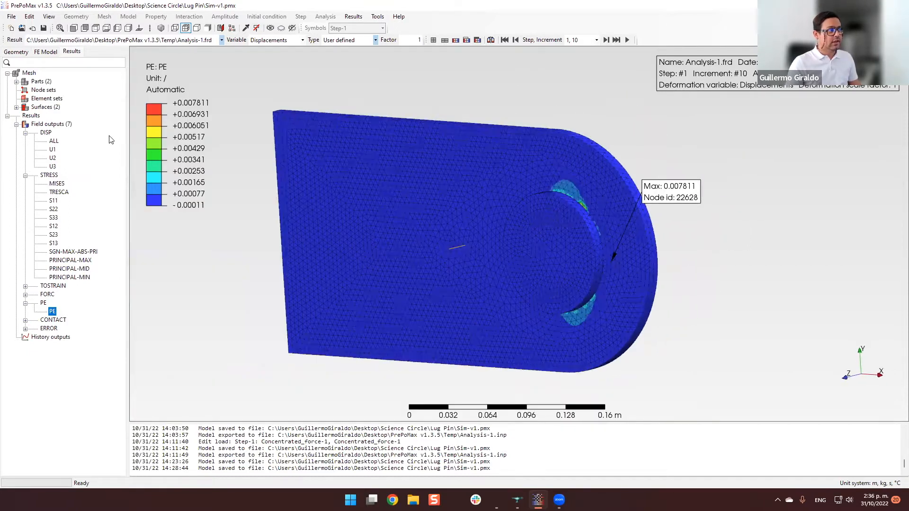
# Hide the pin and inspect the plastic strain on the inner surface of the lug's hole.
pyautogui.click(585, 247)
pyautogui.rightClick(577, 245)
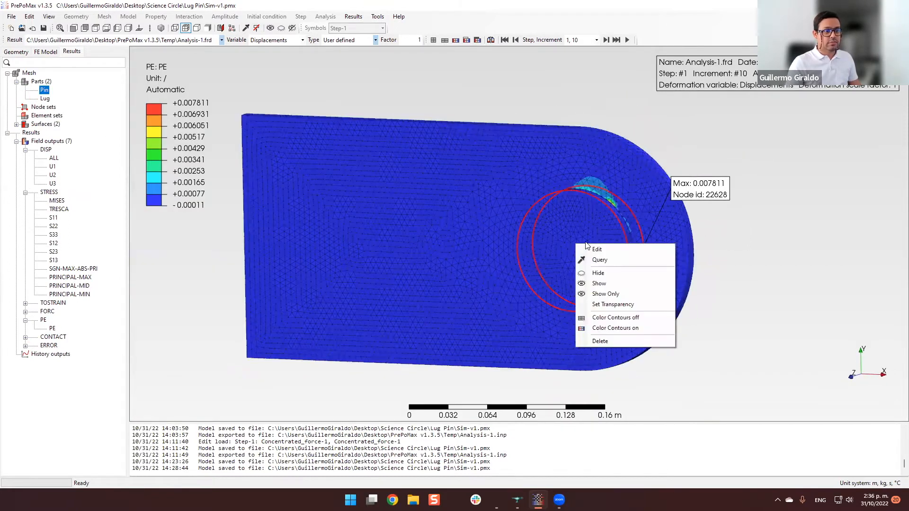
pyautogui.click(616, 277)
pyautogui.scroll(3, 573, 237)
pyautogui.click(614, 258)
pyautogui.moveTo(614, 259); pyautogui.dragTo(680, 228, button='middle')
pyautogui.moveTo(539, 271); pyautogui.dragTo(481, 236, button='middle')
pyautogui.moveTo(324, 248); pyautogui.dragTo(484, 248, button='middle')
pyautogui.scroll(-8, 416, 206)
pyautogui.scroll(4, 483, 248)
pyautogui.moveTo(519, 273); pyautogui.dragTo(326, 142, button='middle')
pyautogui.scroll(-2, 326, 142)
# Show the hidden pin again in the results model.
pyautogui.click(43, 91)
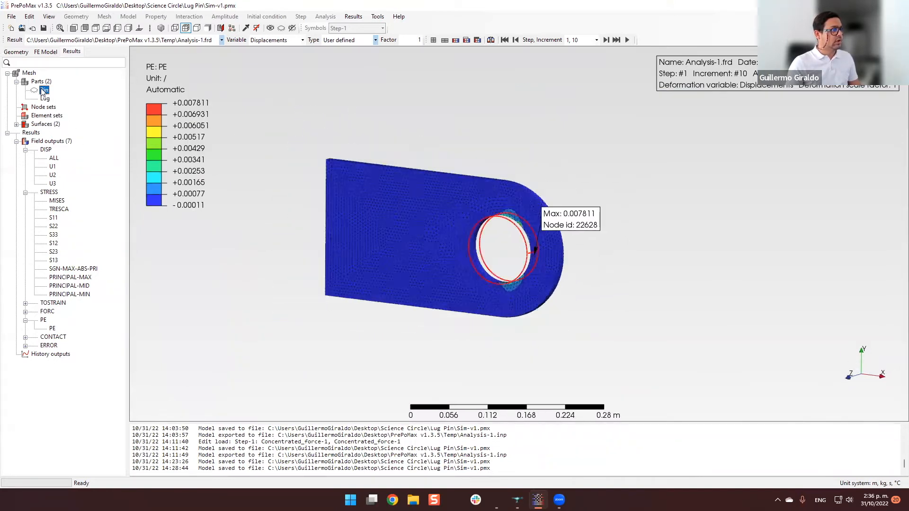
pyautogui.rightClick(43, 91)
pyautogui.click(57, 115)
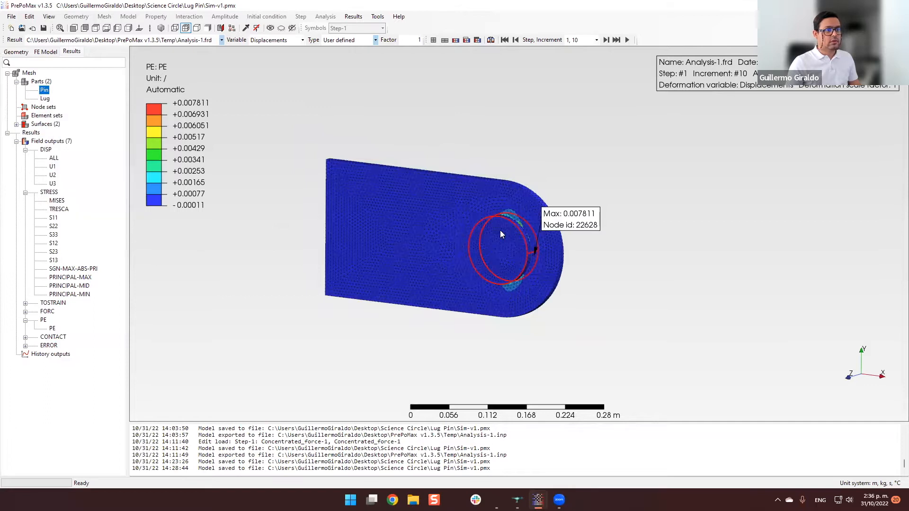
# Set the front view and examine the interface between the pin and the lug's hole edge up close.
pyautogui.scroll(2, 501, 231)
pyautogui.click(658, 306)
pyautogui.moveTo(658, 307); pyautogui.dragTo(710, 300, button='middle')
pyautogui.click(73, 28)
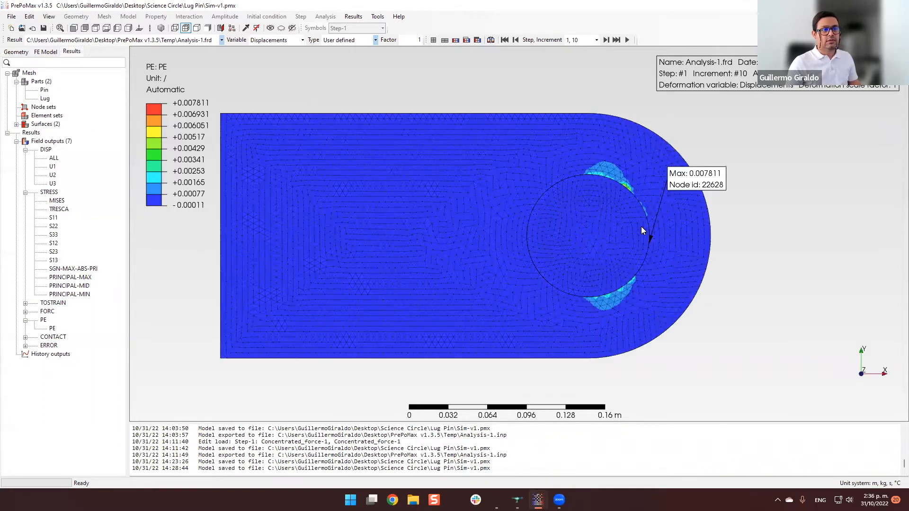
pyautogui.scroll(1, 641, 227)
pyautogui.scroll(14, 303, 234)
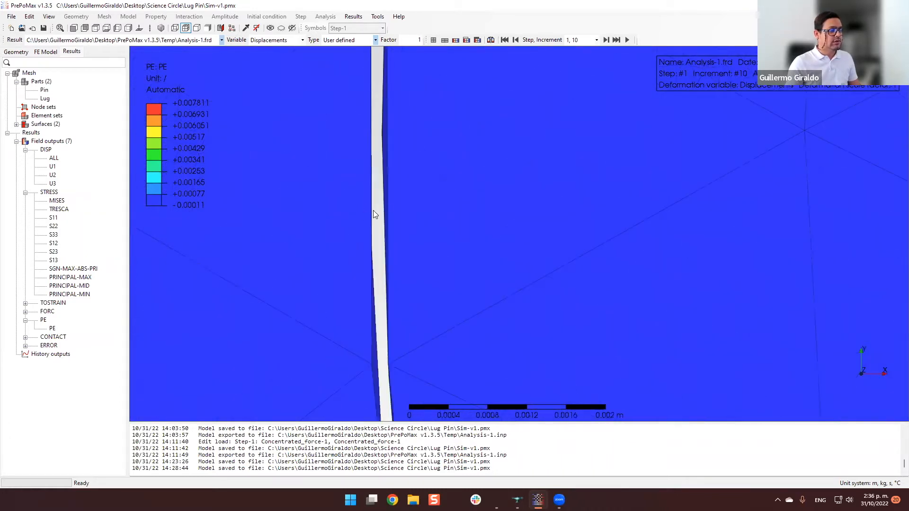
# Set the deformation scale factor of the plastic strain plot to 10, with the pin and lug hole in view.
pyautogui.scroll(-4, 376, 211)
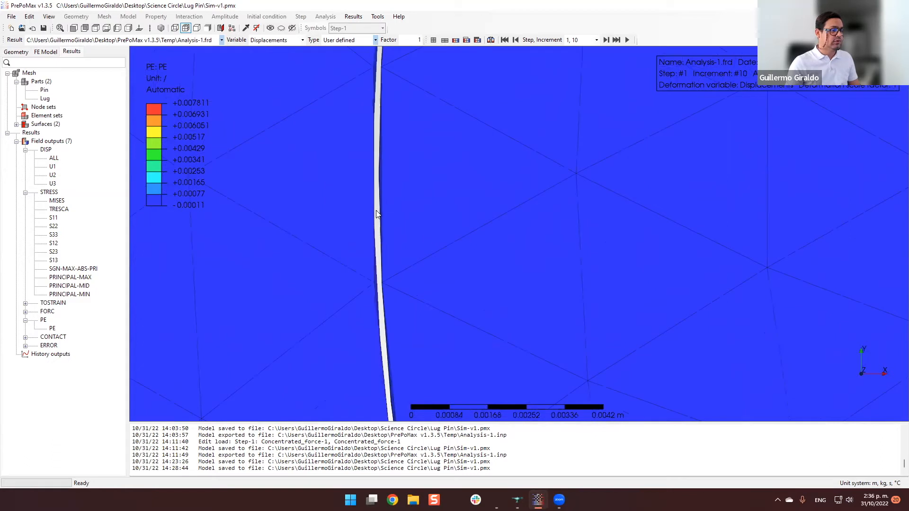
pyautogui.scroll(-3, 375, 211)
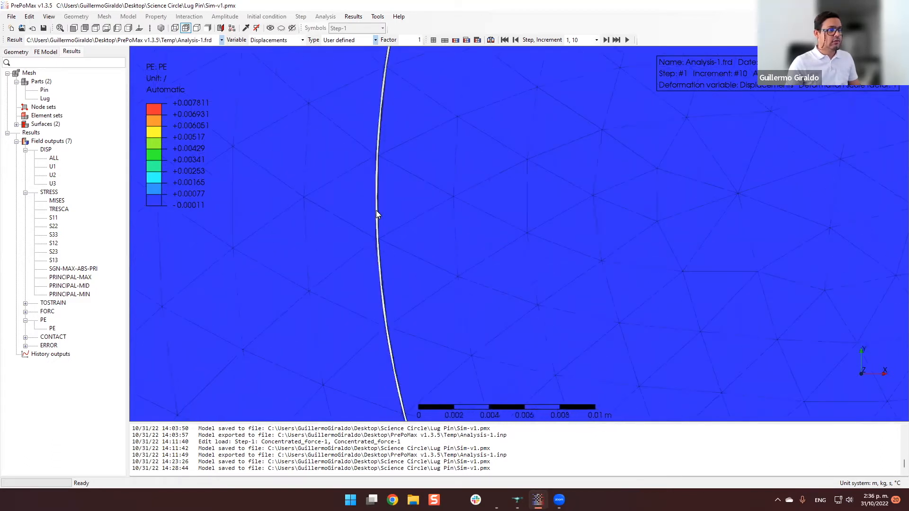
pyautogui.scroll(-9, 376, 210)
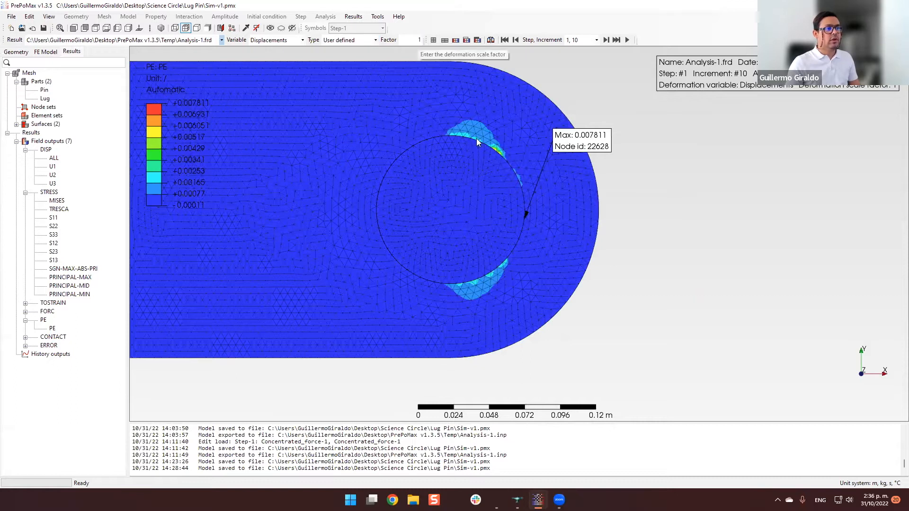
pyautogui.click(409, 39)
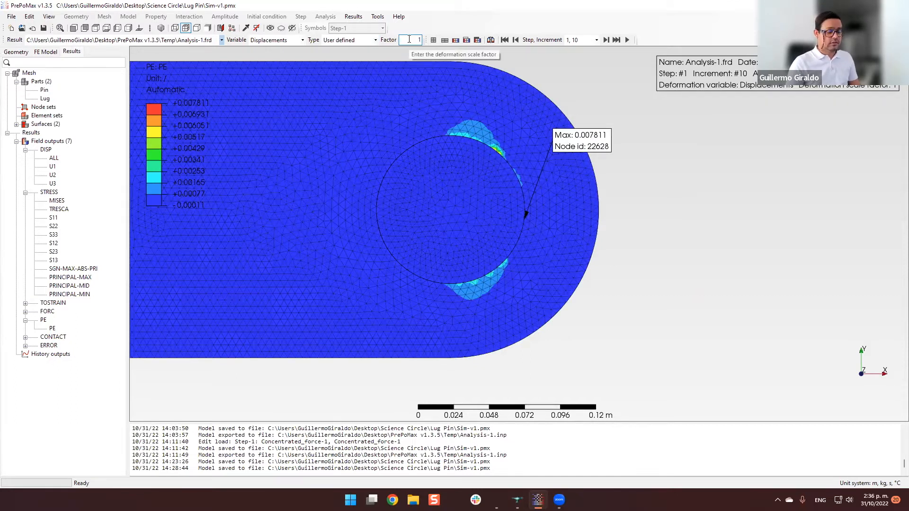
pyautogui.write('0')
pyautogui.press('Return')
pyautogui.scroll(-1, 455, 209)
pyautogui.scroll(2, 397, 208)
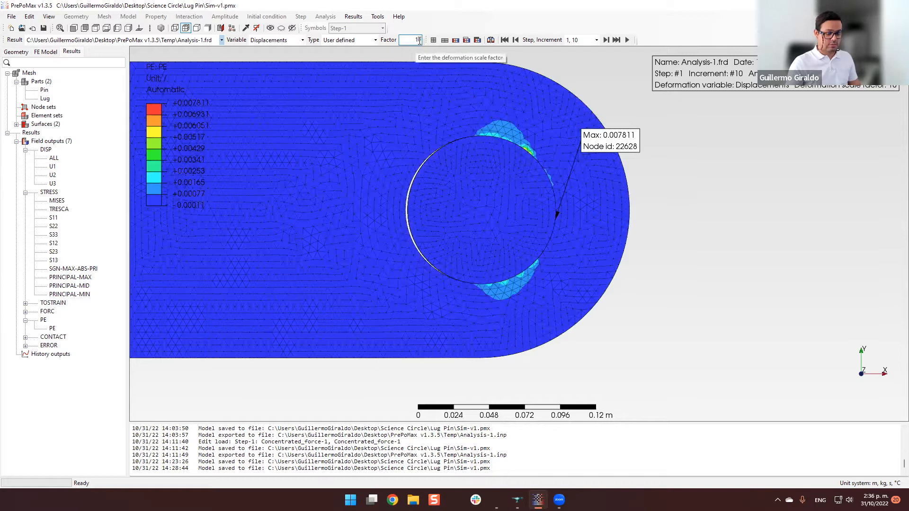
# Set the deformation scale factor of the plastic strain plot to 100.
pyautogui.write('0')
pyautogui.press('Return')
pyautogui.scroll(-1, 448, 236)
pyautogui.scroll(1, 450, 236)
pyautogui.scroll(1, 450, 231)
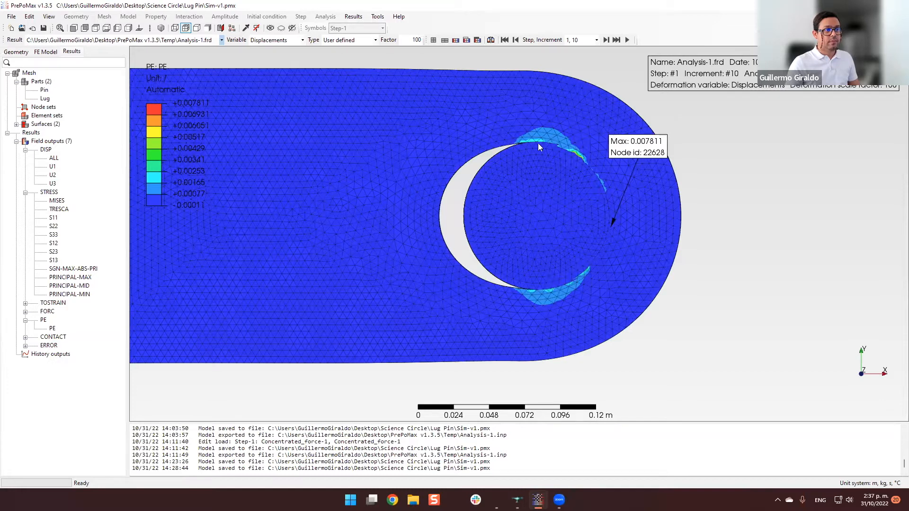
# Inspect the exaggerated deformation of the lug's hole and the pin contact from several angles.
pyautogui.scroll(-2, 492, 224)
pyautogui.moveTo(493, 234); pyautogui.dragTo(527, 240, button='middle')
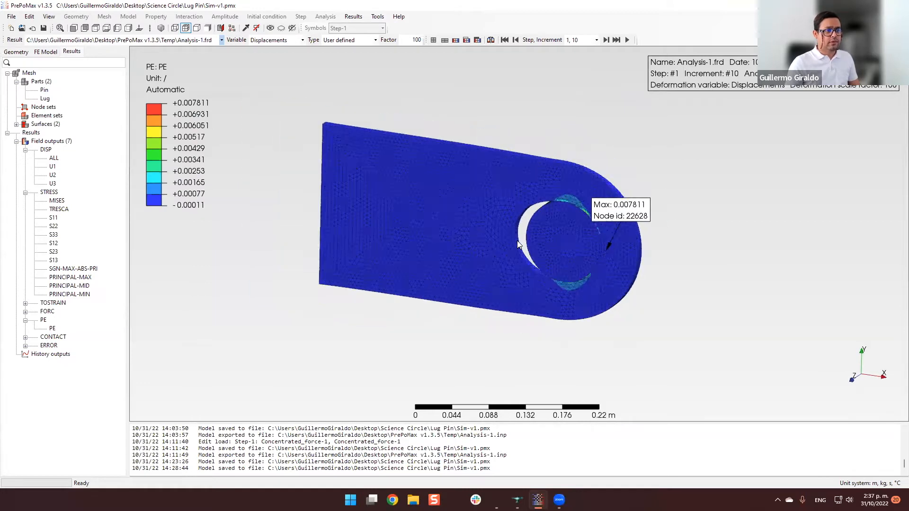
pyautogui.scroll(1, 517, 240)
pyautogui.moveTo(526, 238)
pyautogui.mouseDown(button='middle')
pyautogui.moveTo(516, 228)
pyautogui.moveTo(524, 231)
pyautogui.mouseUp(button='middle')
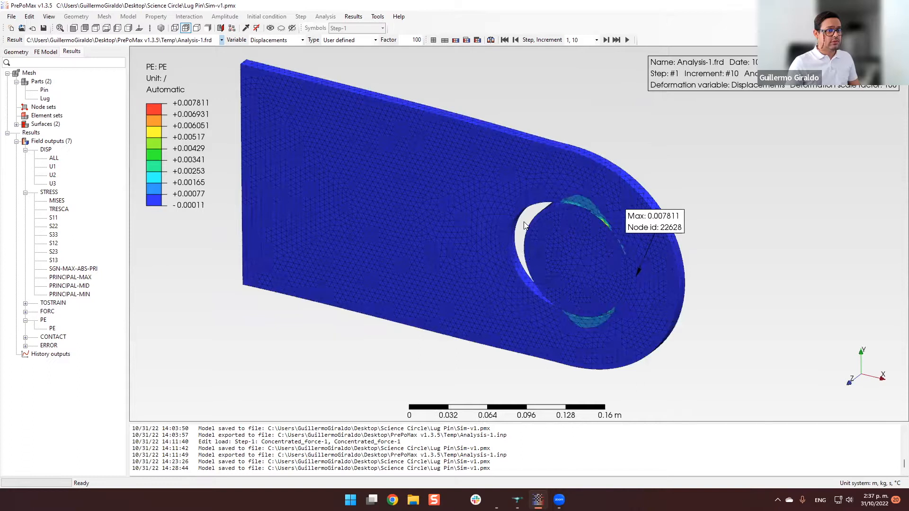
pyautogui.scroll(1, 563, 243)
pyautogui.moveTo(564, 240); pyautogui.dragTo(554, 284, button='middle')
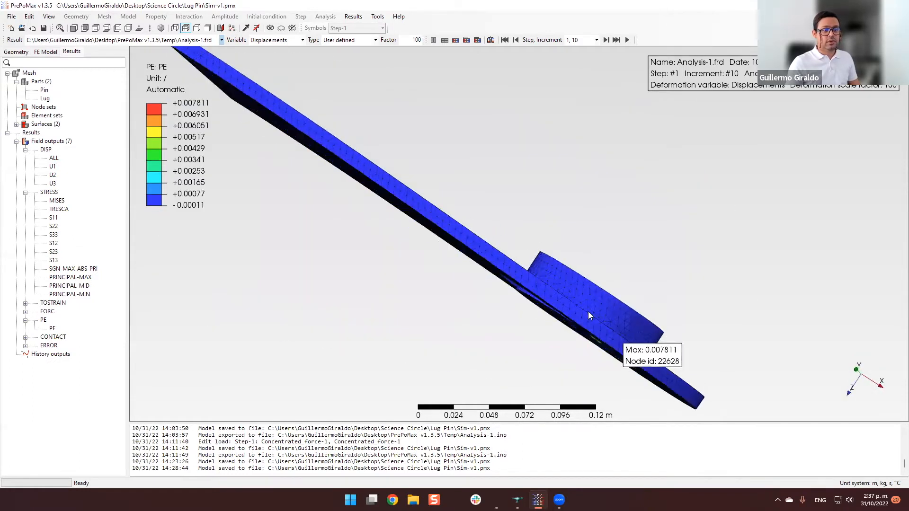
pyautogui.moveTo(636, 371); pyautogui.dragTo(568, 270, button='middle')
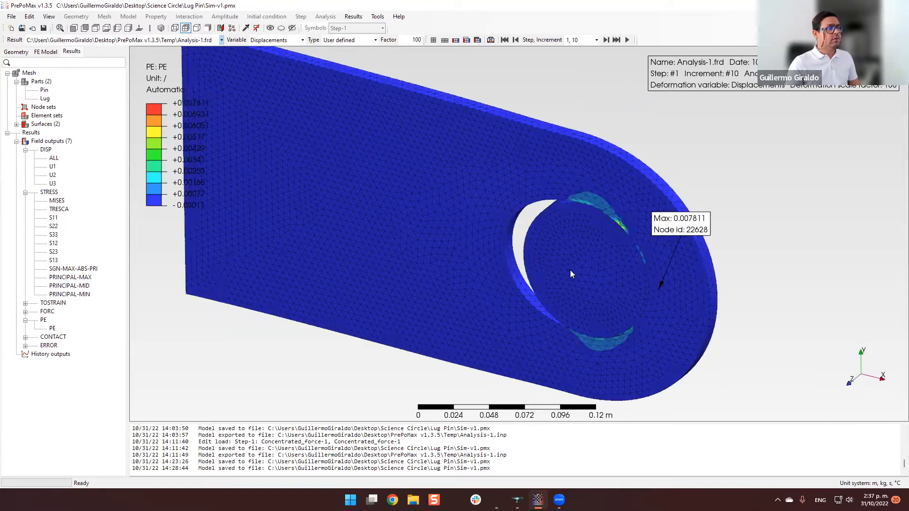
pyautogui.moveTo(648, 255); pyautogui.dragTo(623, 245, button='middle')
pyautogui.moveTo(642, 275); pyautogui.dragTo(689, 241, button='middle')
pyautogui.moveTo(670, 312); pyautogui.dragTo(643, 241, button='middle')
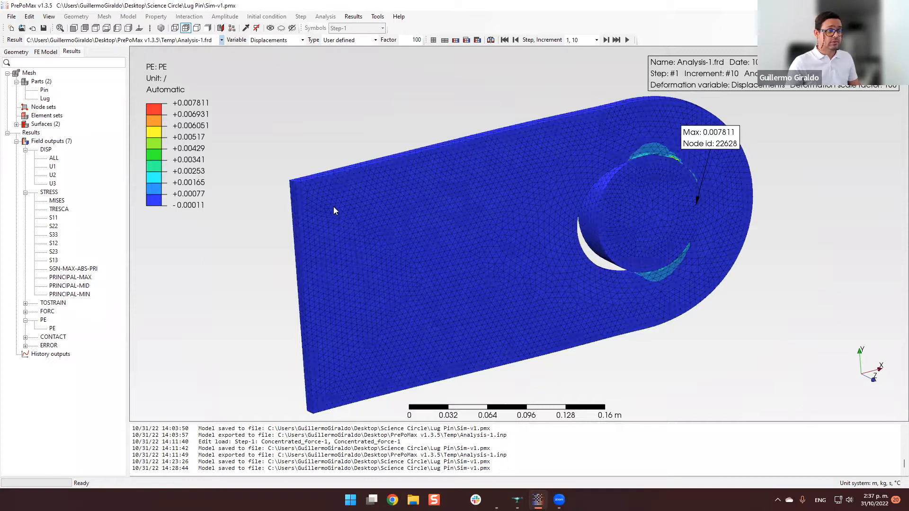
pyautogui.moveTo(644, 257)
pyautogui.mouseDown(button='middle')
pyautogui.moveTo(648, 248)
pyautogui.moveTo(620, 275)
pyautogui.mouseUp(button='middle')
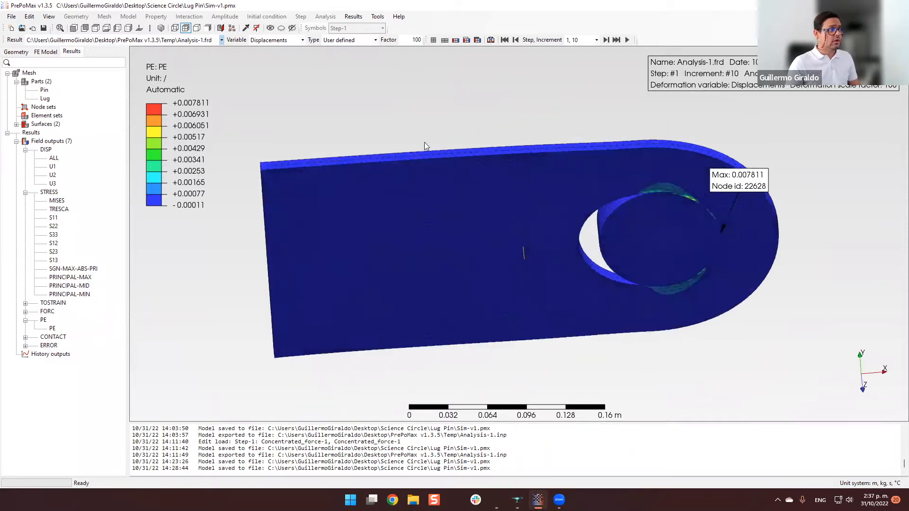
# Return to the finite element model and examine the meshed lug and pin from edge-on, front and angled views.
pyautogui.click(46, 52)
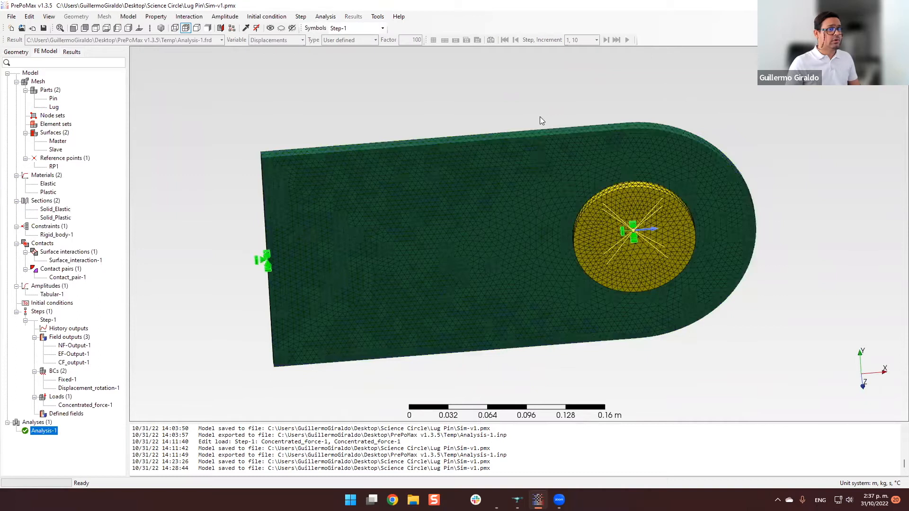
pyautogui.moveTo(541, 190); pyautogui.dragTo(537, 193, button='middle')
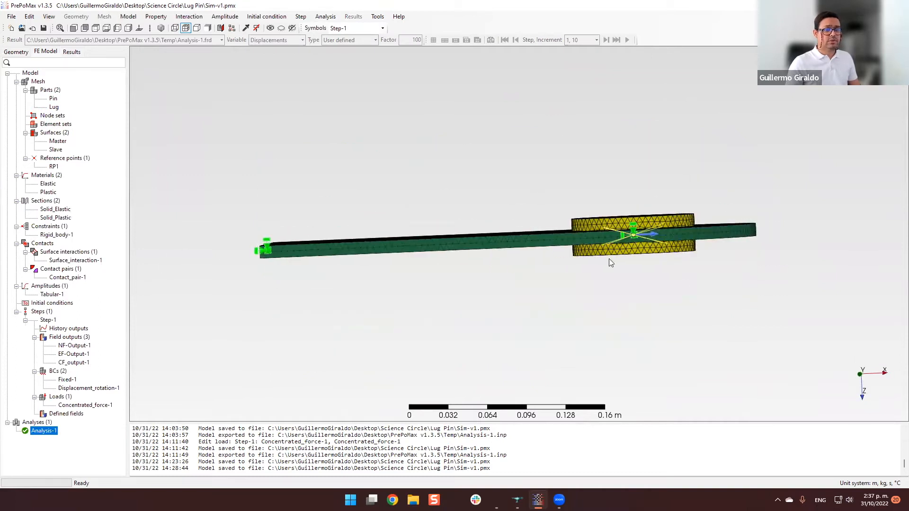
pyautogui.moveTo(633, 242)
pyautogui.mouseDown(button='middle')
pyautogui.moveTo(615, 201)
pyautogui.moveTo(645, 218)
pyautogui.moveTo(640, 226)
pyautogui.mouseUp(button='middle')
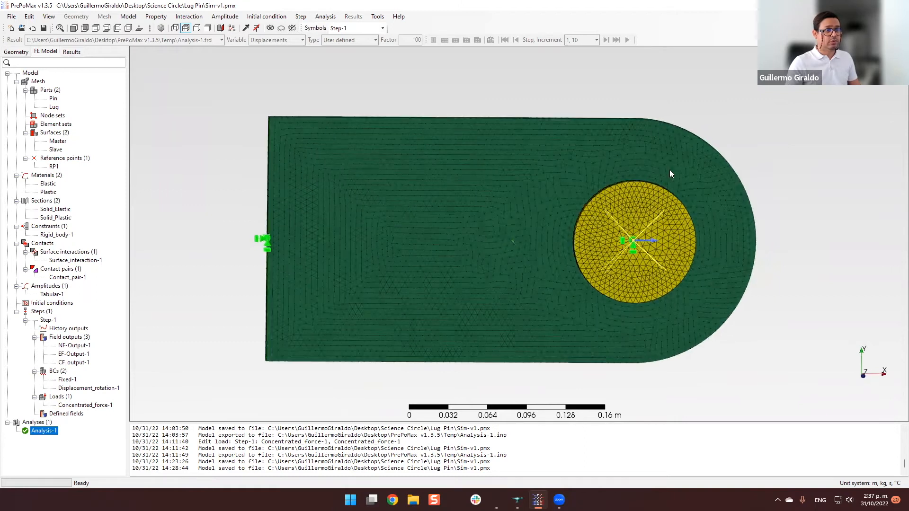
pyautogui.moveTo(678, 246); pyautogui.dragTo(331, 202, button='middle')
pyautogui.moveTo(529, 236); pyautogui.dragTo(454, 175, button='middle')
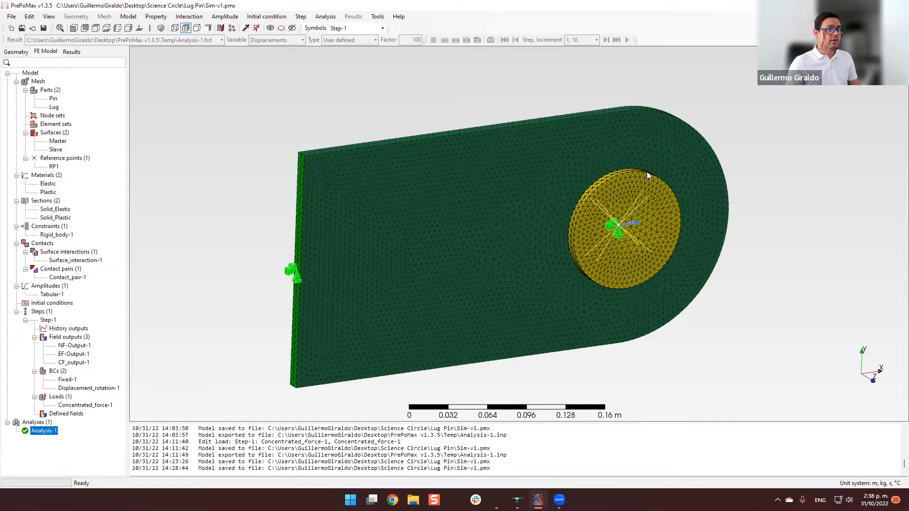
pyautogui.moveTo(589, 260); pyautogui.dragTo(682, 127, button='middle')
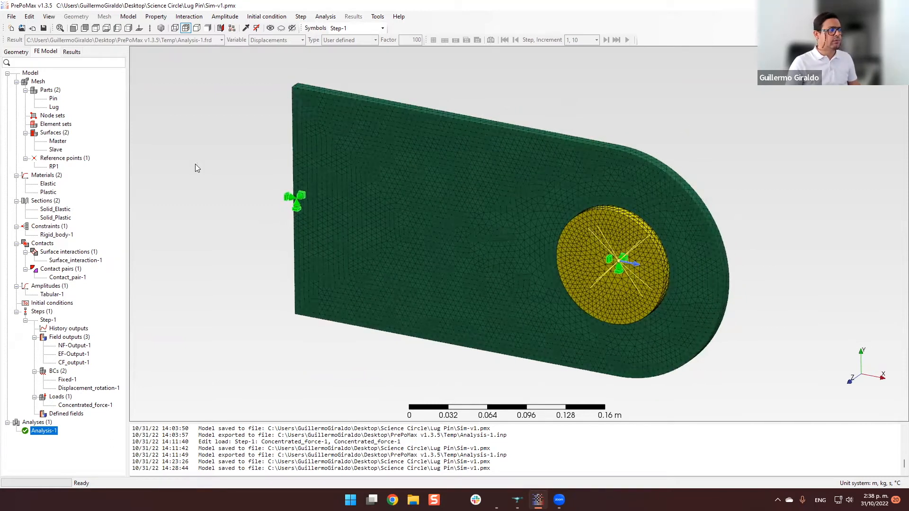
# Review the elastic properties and the yield stress–plastic strain data points of the Plastic material, leaving them unedited.
pyautogui.doubleClick(48, 193)
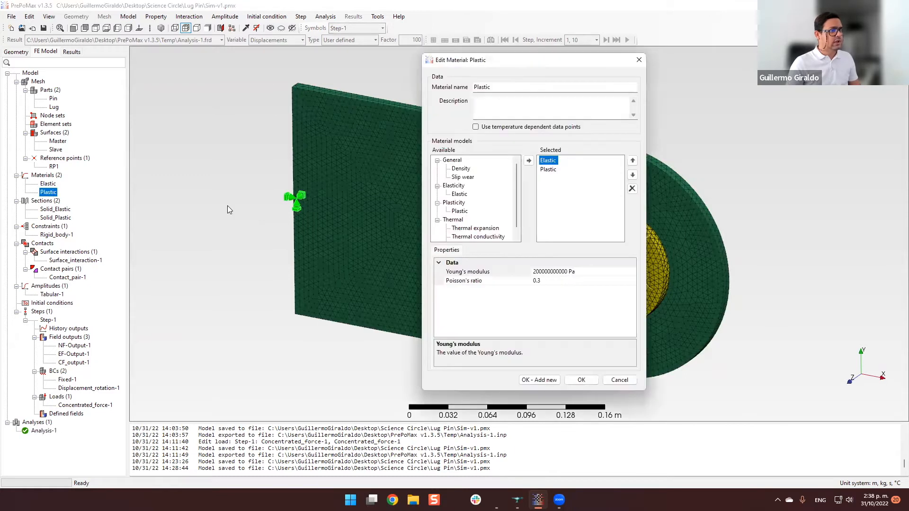
pyautogui.click(549, 170)
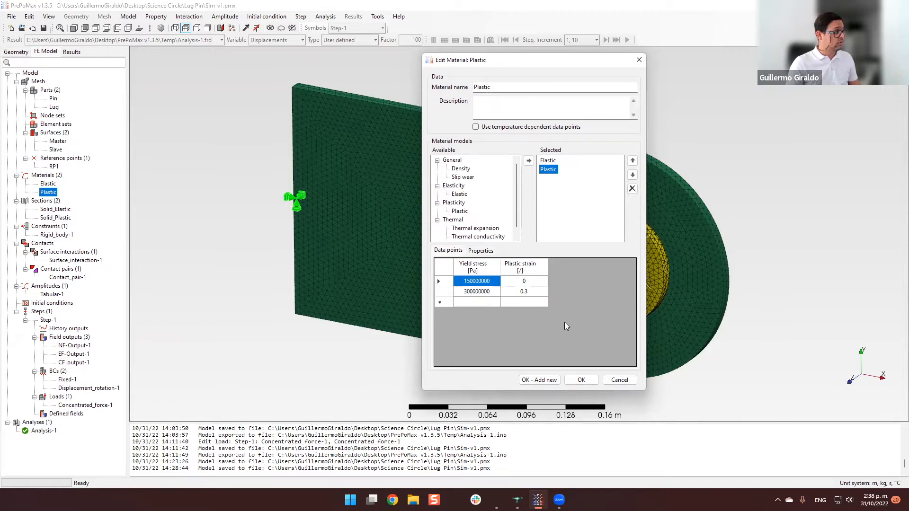
pyautogui.click(621, 380)
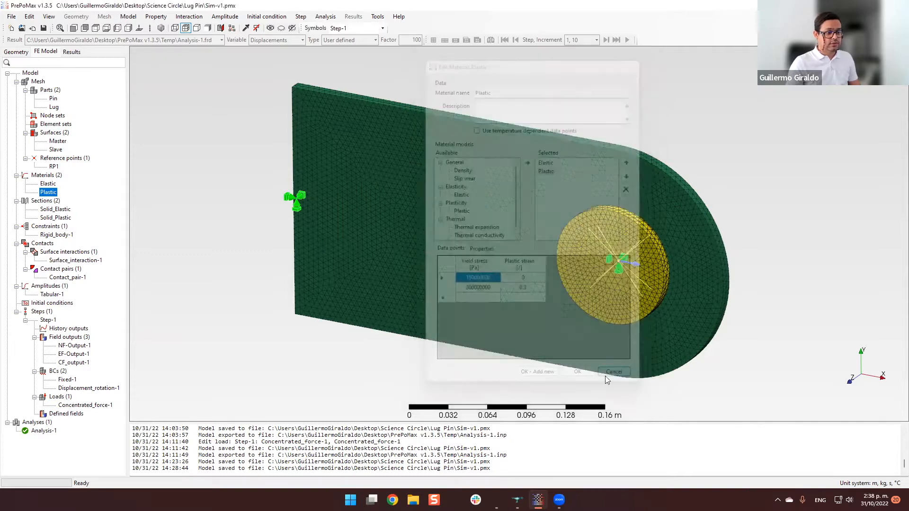
# Switch to SALOME and compare the Quarter geometry with the full Translation_3 lug and pin assembly.
pyautogui.hotkey('alt', 'Tab')
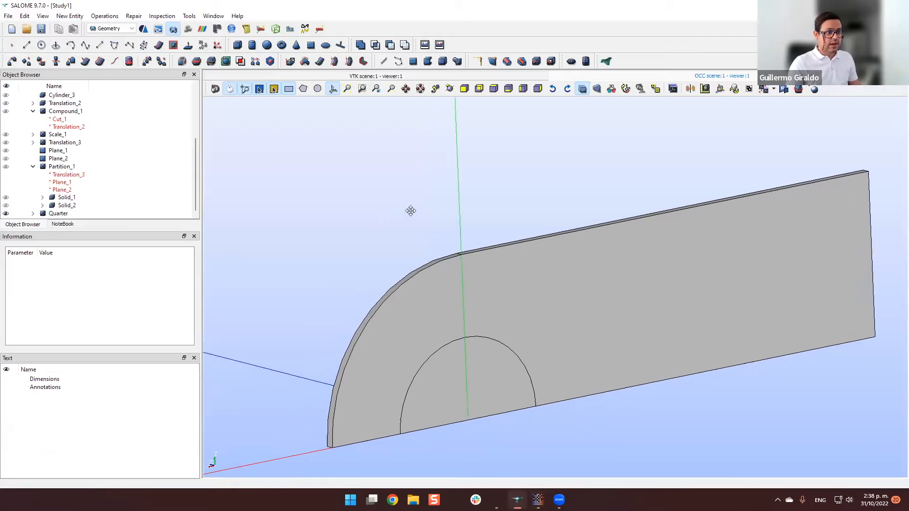
pyautogui.moveTo(408, 211); pyautogui.dragTo(396, 173, button='middle')
pyautogui.moveTo(338, 204); pyautogui.dragTo(409, 250)
pyautogui.moveTo(523, 327); pyautogui.dragTo(393, 259)
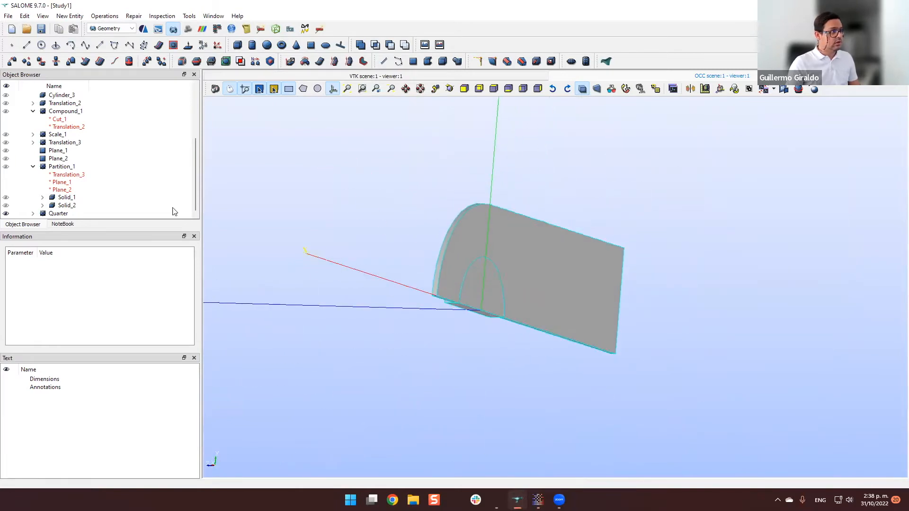
pyautogui.click(5, 142)
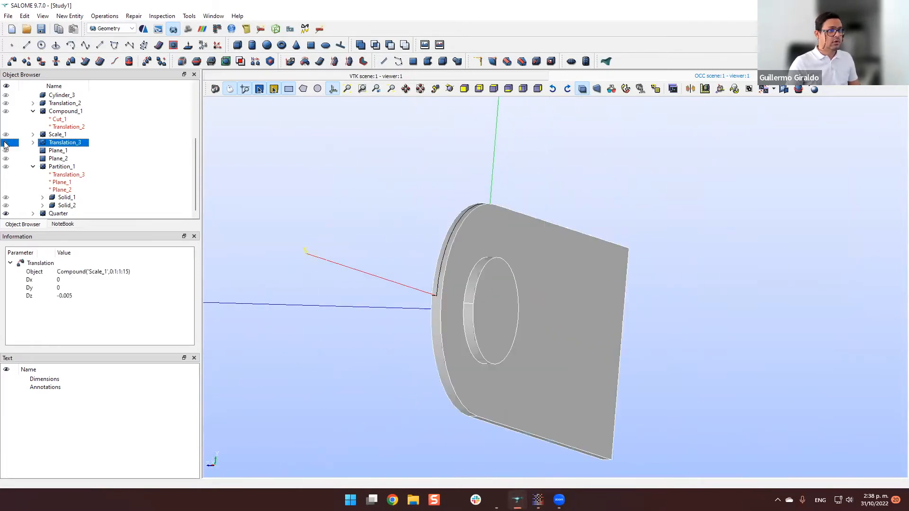
pyautogui.moveTo(468, 303); pyautogui.dragTo(574, 303)
pyautogui.moveTo(570, 348); pyautogui.dragTo(572, 322)
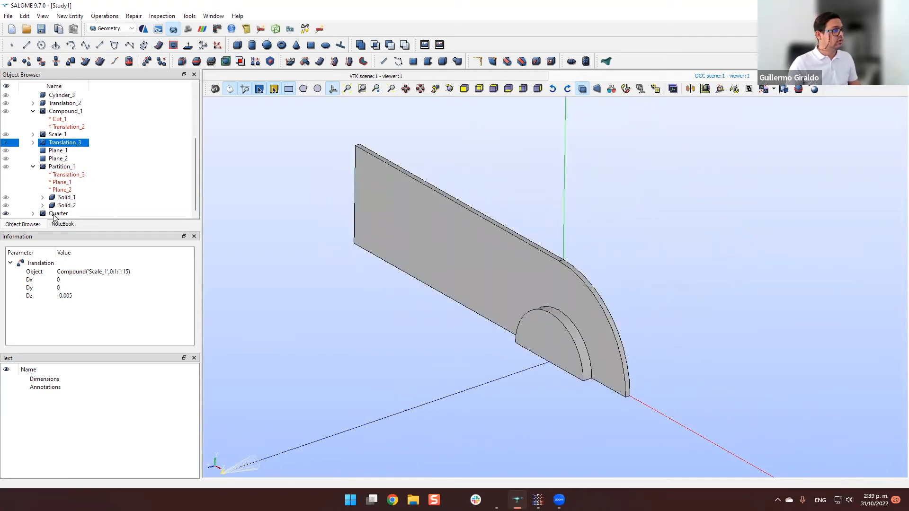
# Export the Quarter compound to the Lug Pin folder as a BREP file named Quarter.
pyautogui.click(54, 215)
pyautogui.click(32, 166)
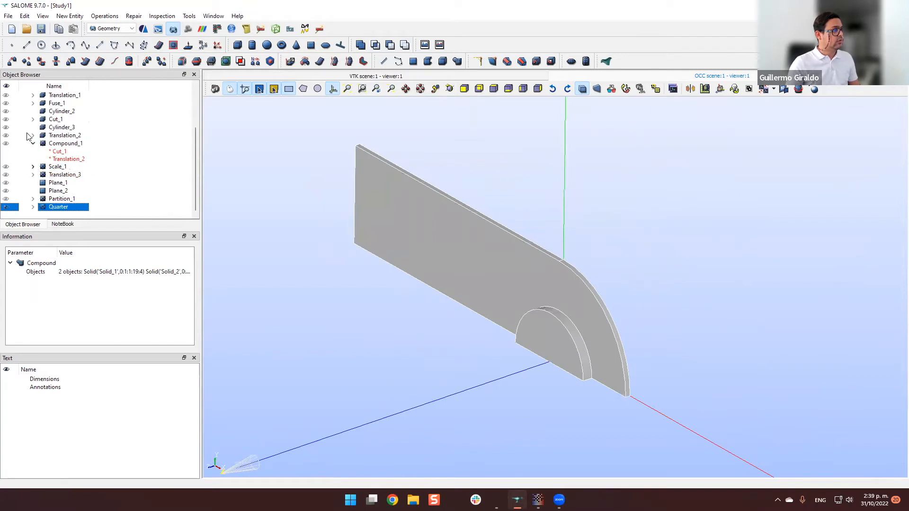
pyautogui.click(8, 15)
pyautogui.moveTo(84, 138)
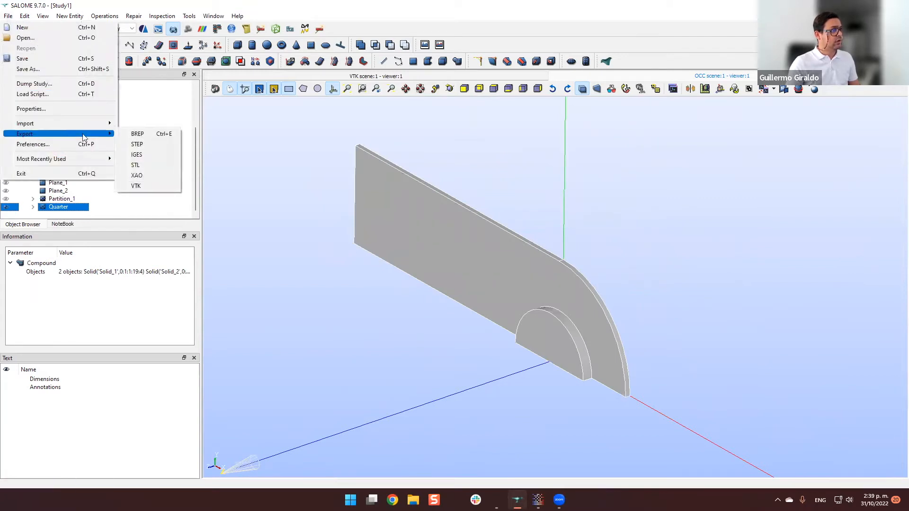
pyautogui.click(142, 134)
pyautogui.click(410, 306)
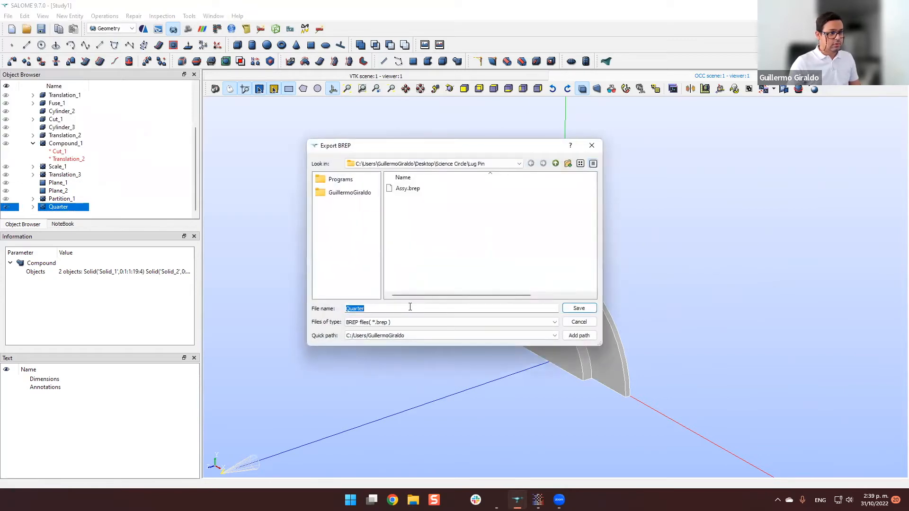
pyautogui.click(579, 308)
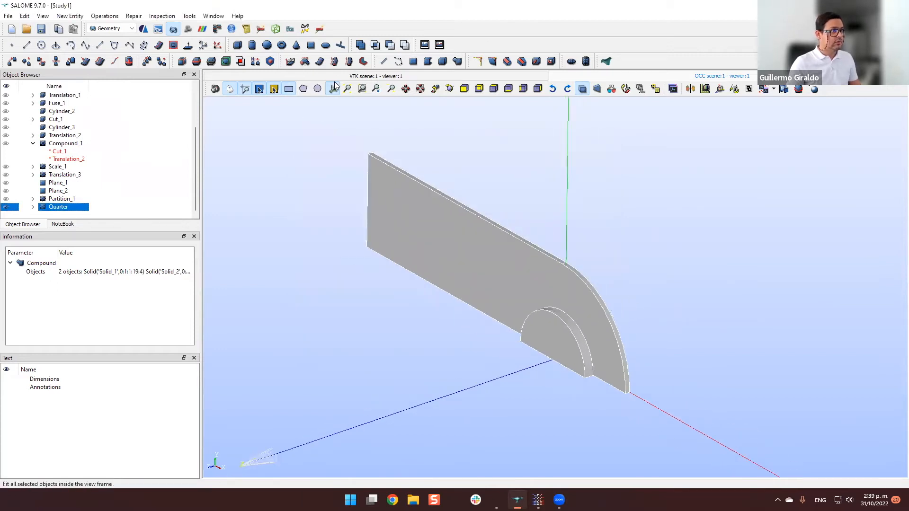
# Check the bounding box dimensions of the Quarter compound without creating a box, and clear the selection.
pyautogui.click(162, 16)
pyautogui.moveTo(208, 113)
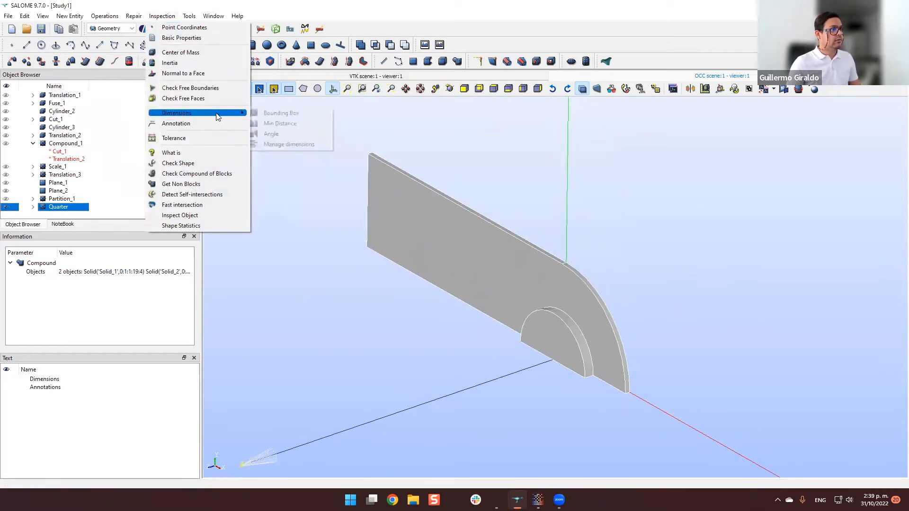
pyautogui.click(277, 112)
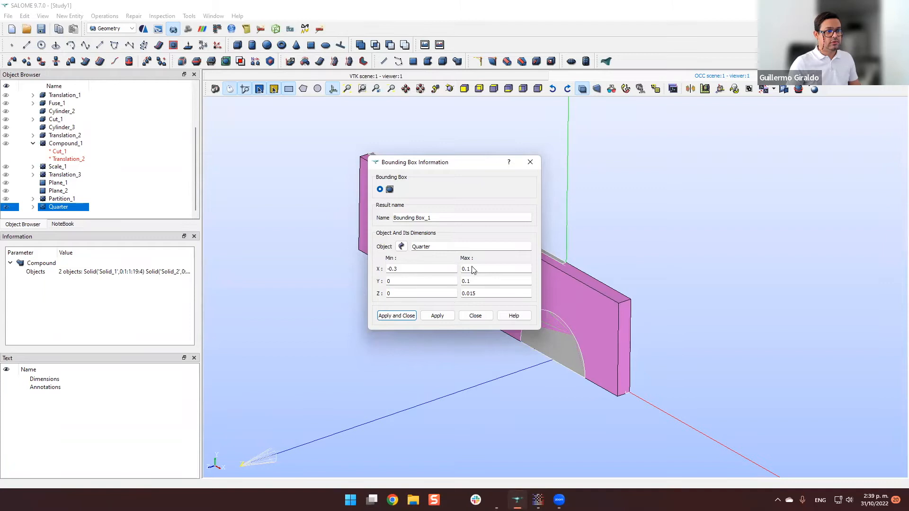
pyautogui.click(475, 316)
pyautogui.click(647, 320)
pyautogui.moveTo(646, 322)
pyautogui.mouseDown(button='middle')
pyautogui.moveTo(685, 297)
pyautogui.moveTo(646, 329)
pyautogui.mouseUp(button='middle')
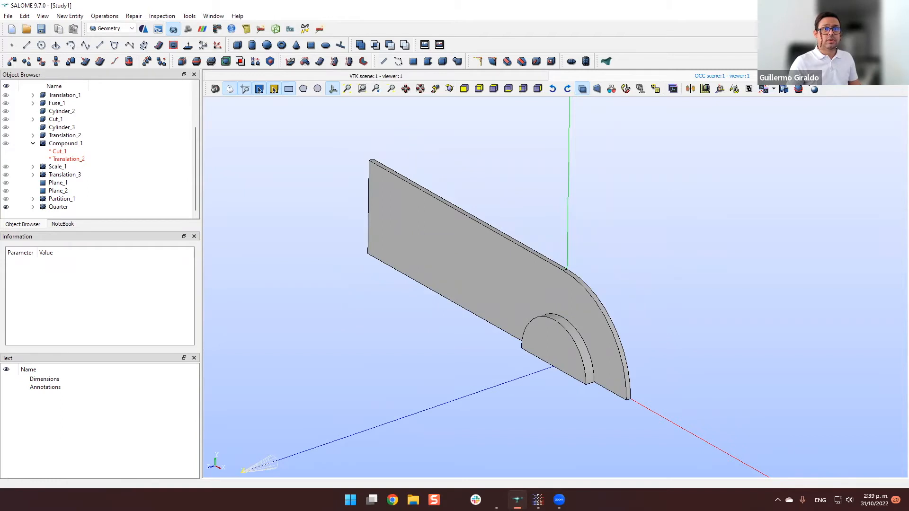
# Switch back to PrePoMax and save the Sim-v1.pmx model.
pyautogui.click(876, 6)
pyautogui.click(742, 143)
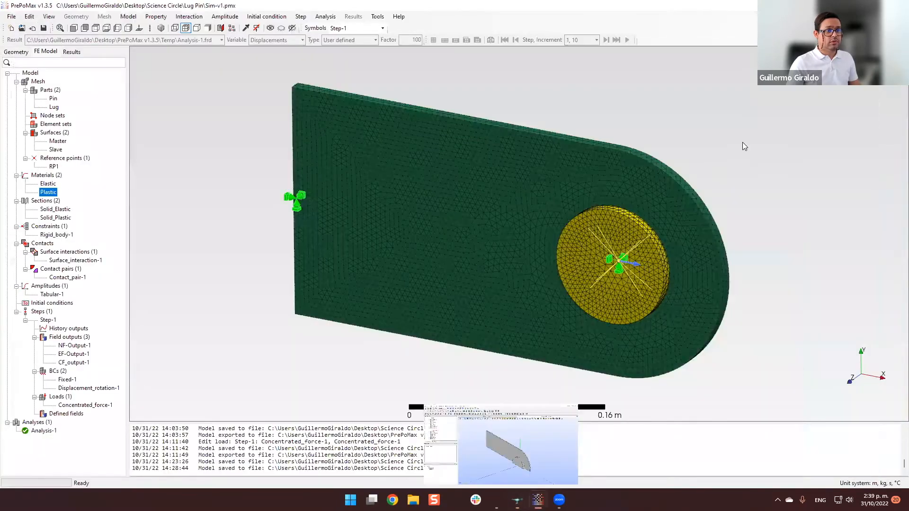
pyautogui.click(43, 28)
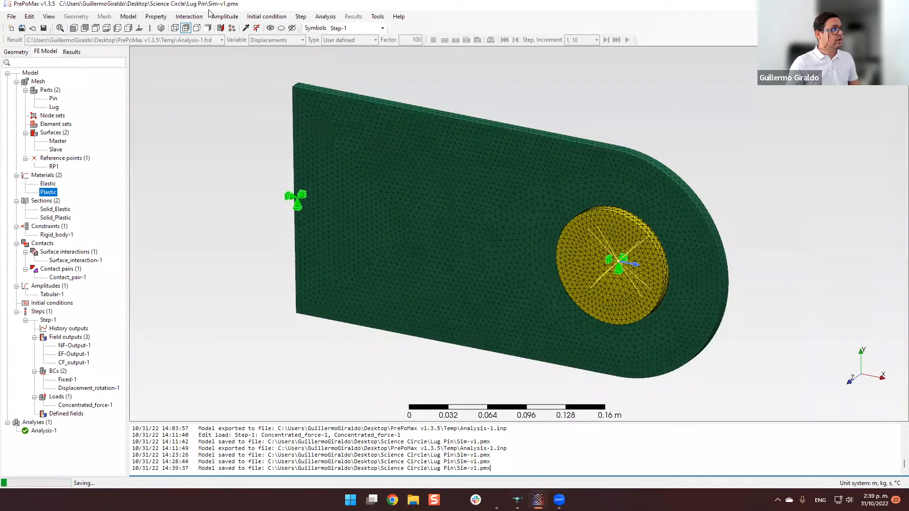
# Close the saved model's session and start an empty PrePoMax session, declining recovery of the previous file.
pyautogui.click(897, 4)
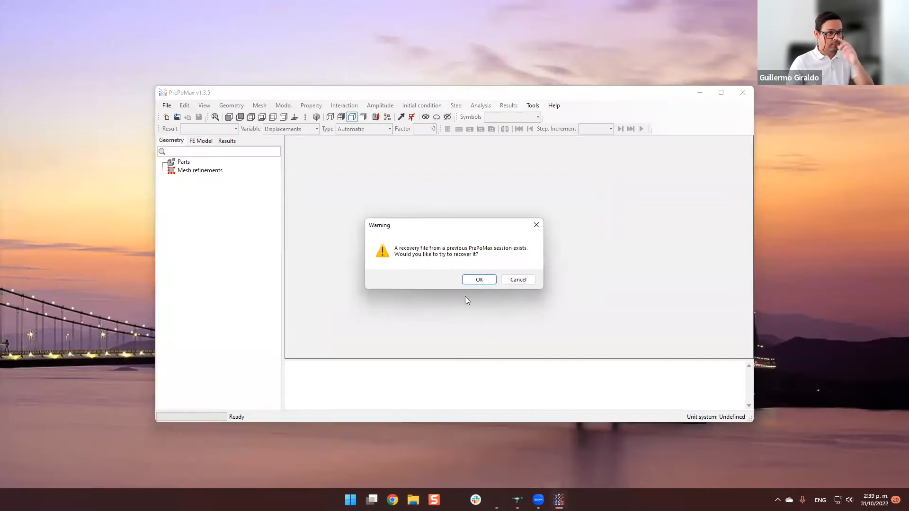
pyautogui.click(518, 279)
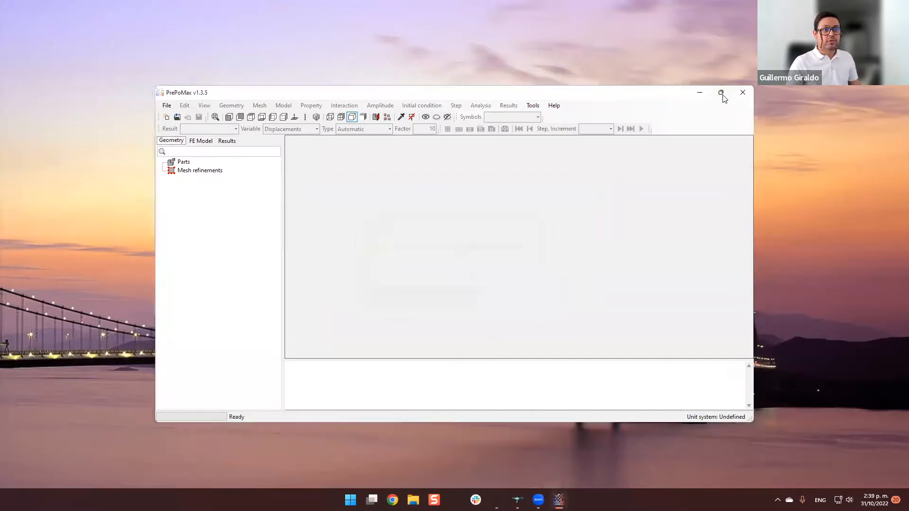
# Create a new 3D model using the m, kg, s, °C unit system.
pyautogui.click(721, 92)
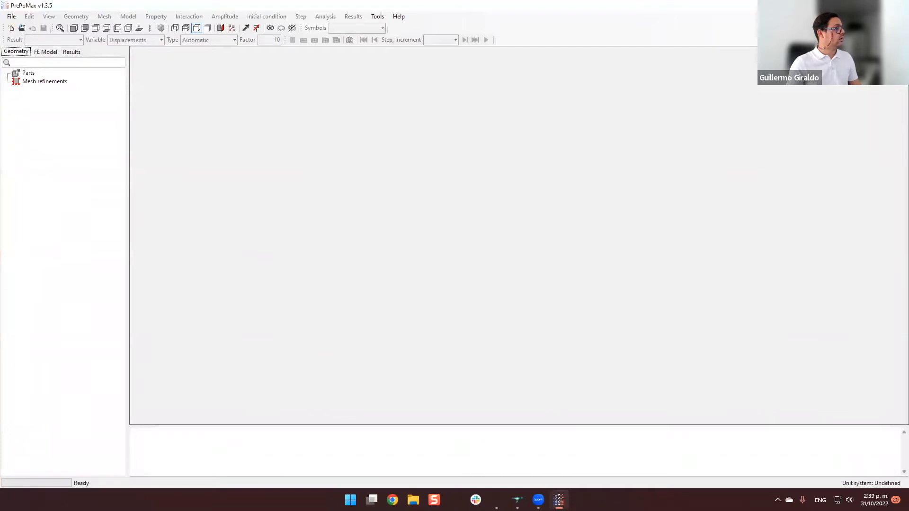
pyautogui.click(11, 28)
pyautogui.moveTo(135, 58); pyautogui.dragTo(427, 94)
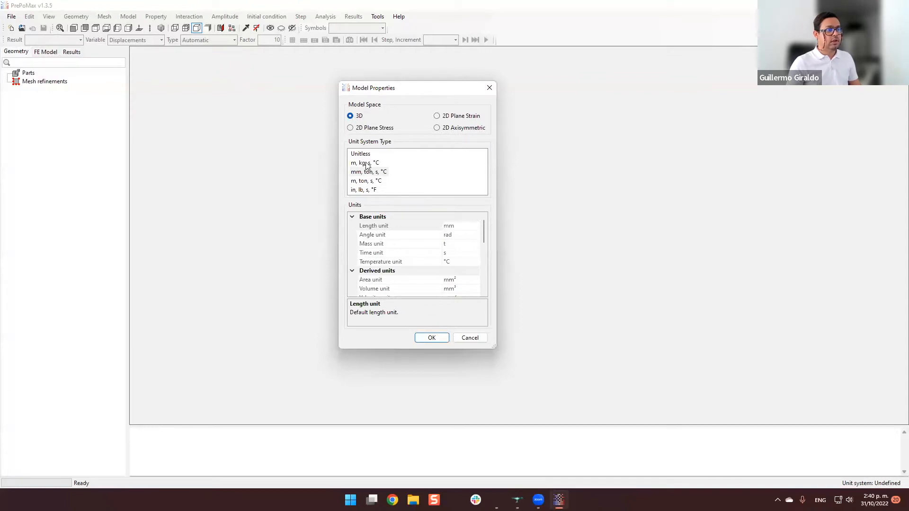
pyautogui.click(365, 163)
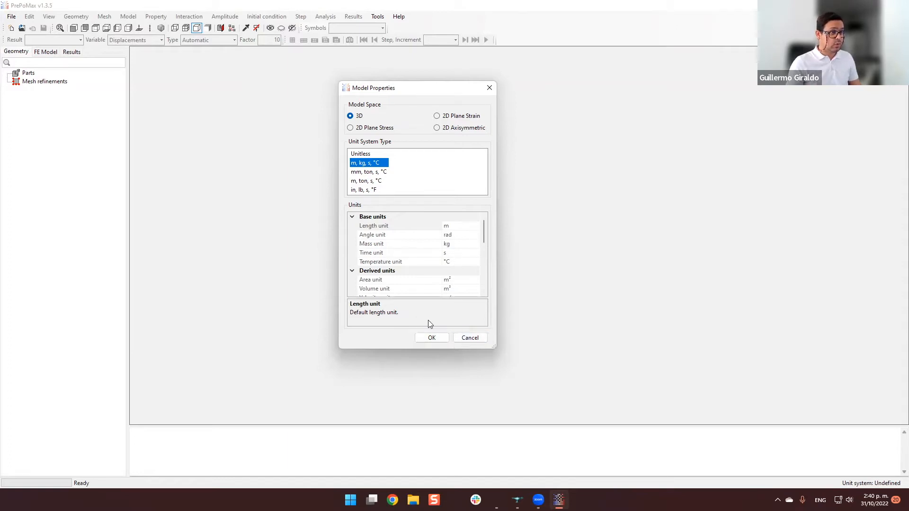
pyautogui.click(432, 337)
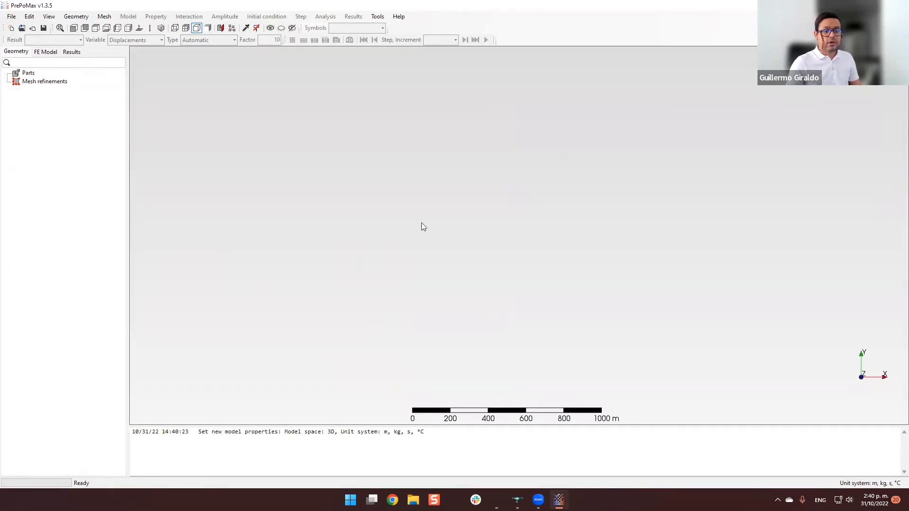
# Import the Quarter.brep geometry from the Lug Pin folder and inspect the plate and pin.
pyautogui.click(32, 29)
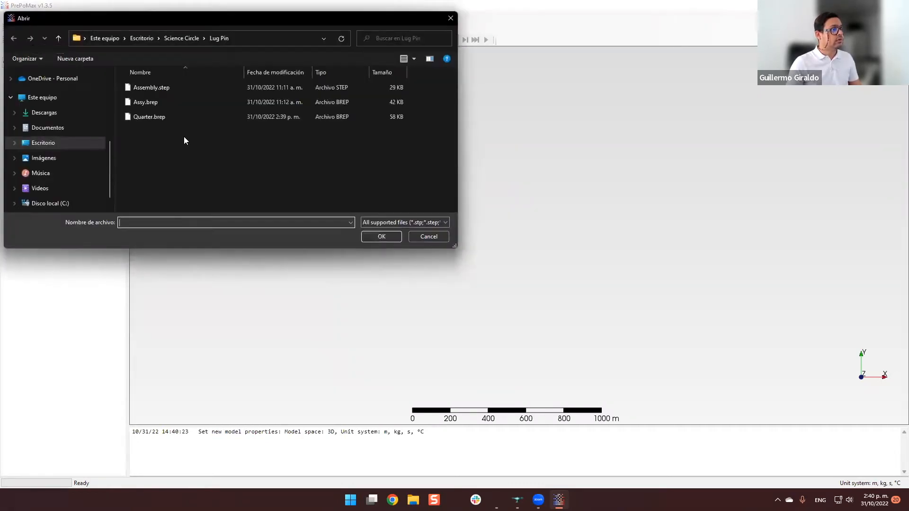
pyautogui.doubleClick(168, 120)
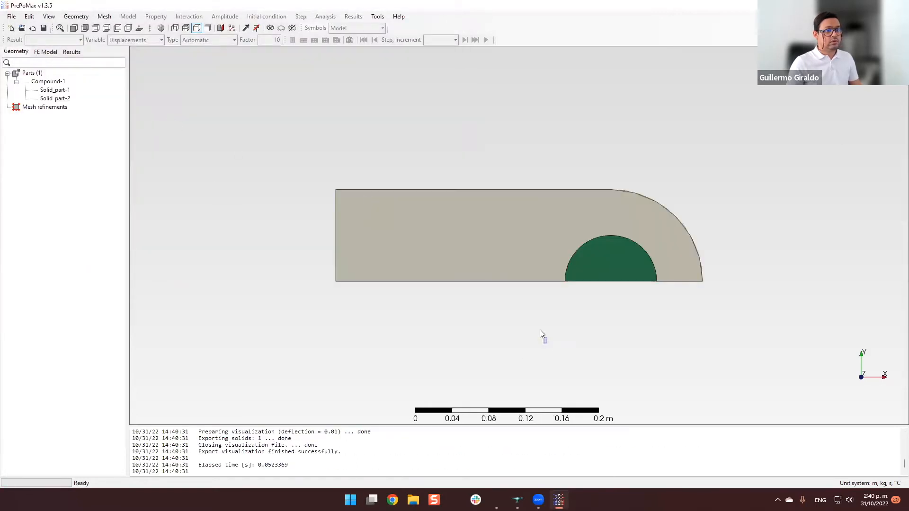
pyautogui.moveTo(557, 313); pyautogui.dragTo(544, 337, button='middle')
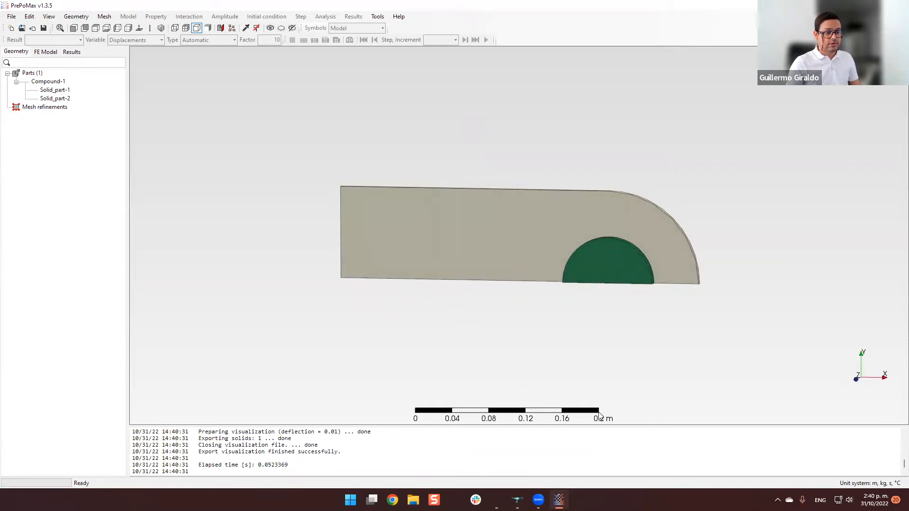
pyautogui.scroll(-1, 588, 345)
pyautogui.scroll(3, 588, 345)
pyautogui.scroll(-2, 585, 342)
pyautogui.moveTo(581, 339)
pyautogui.mouseDown(button='middle')
pyautogui.moveTo(604, 327)
pyautogui.moveTo(592, 334)
pyautogui.mouseUp(button='middle')
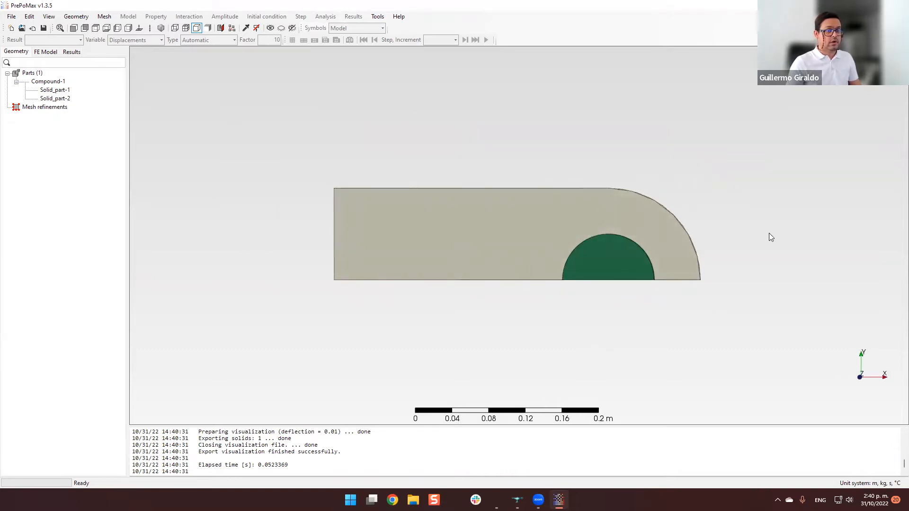
pyautogui.moveTo(671, 279); pyautogui.dragTo(501, 279, button='middle')
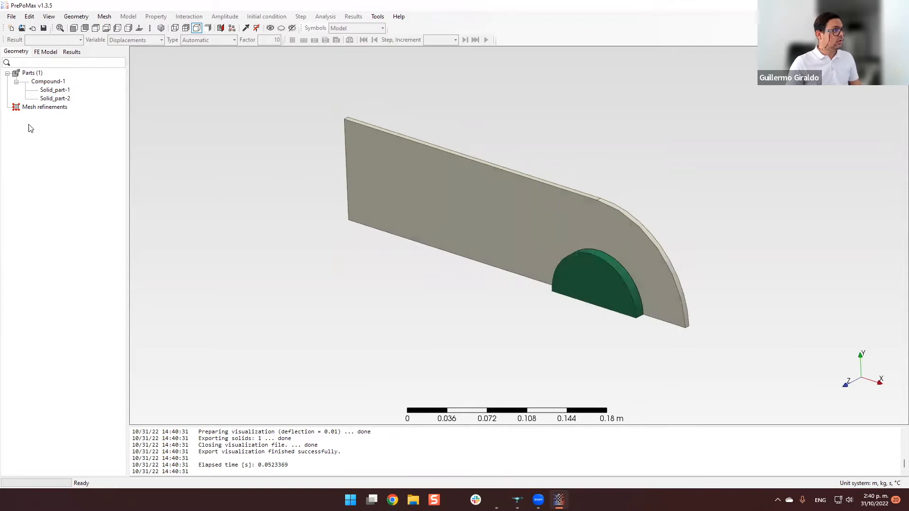
# Rename the beige lug part Solid_part-1 as Plate.
pyautogui.click(55, 90)
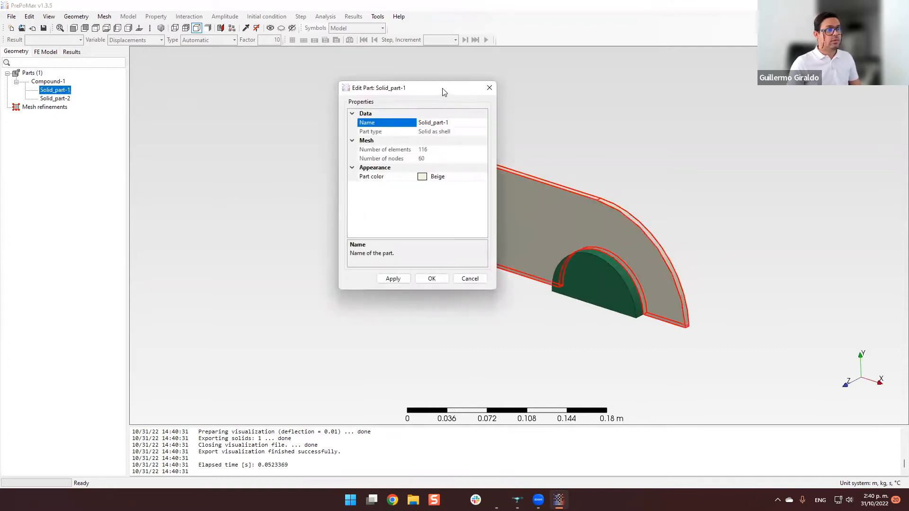
pyautogui.moveTo(445, 92); pyautogui.dragTo(330, 88)
pyautogui.click(347, 121)
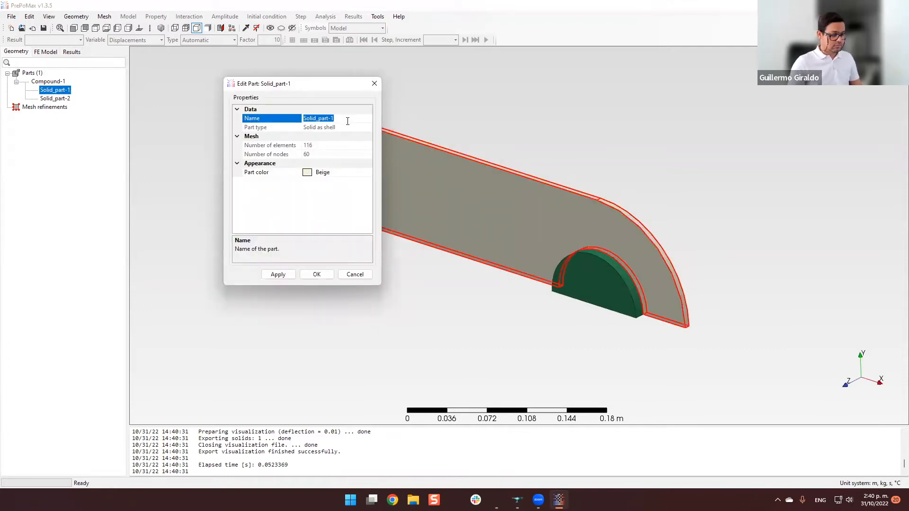
pyautogui.write('Plate')
pyautogui.click(317, 274)
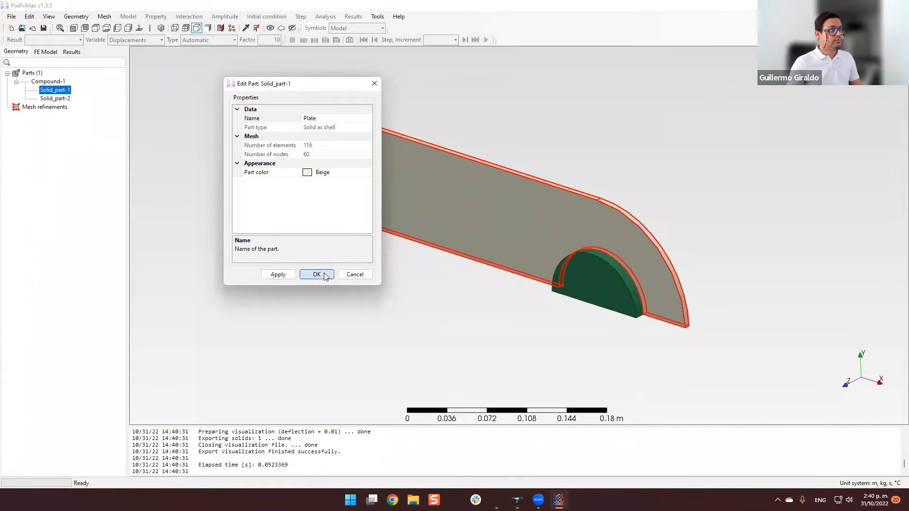
# Rename the green half-round part Solid_part-2 as Pin.
pyautogui.doubleClick(55, 98)
pyautogui.click(348, 118)
pyautogui.write('Pin')
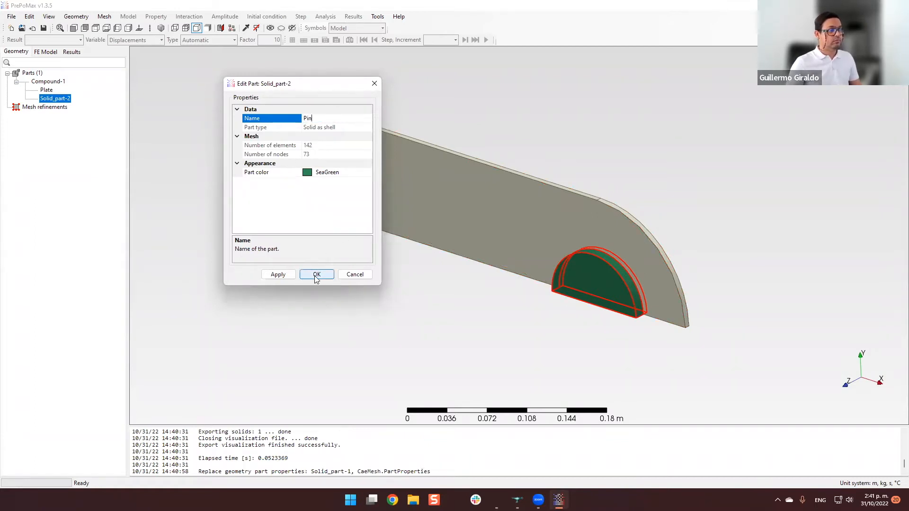
pyautogui.click(316, 277)
pyautogui.click(436, 315)
pyautogui.moveTo(436, 315); pyautogui.dragTo(592, 306, button='middle')
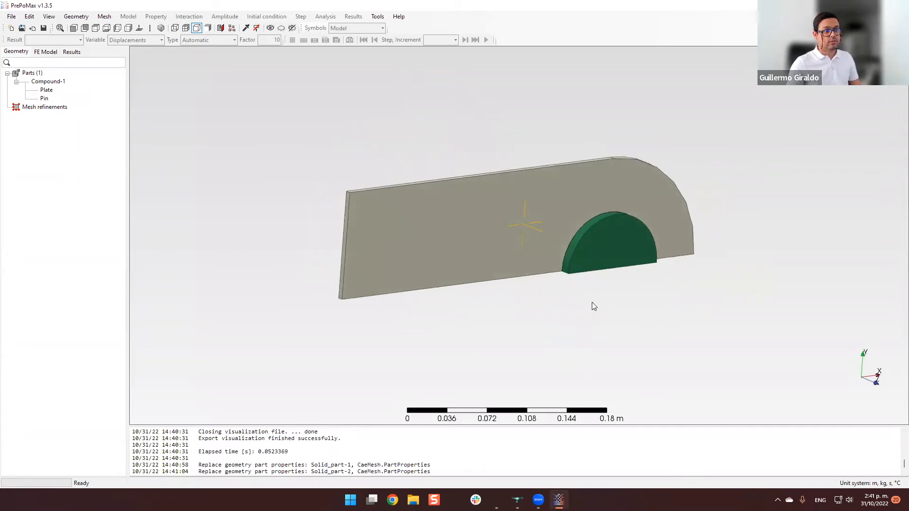
pyautogui.click(47, 94)
pyautogui.keyDown('shift'); pyautogui.click(44, 98); pyautogui.keyUp('shift')
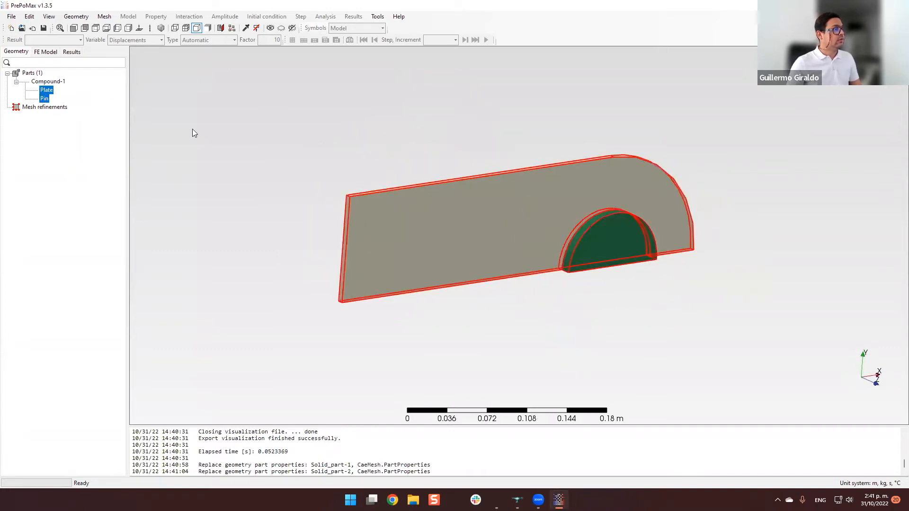
pyautogui.click(104, 17)
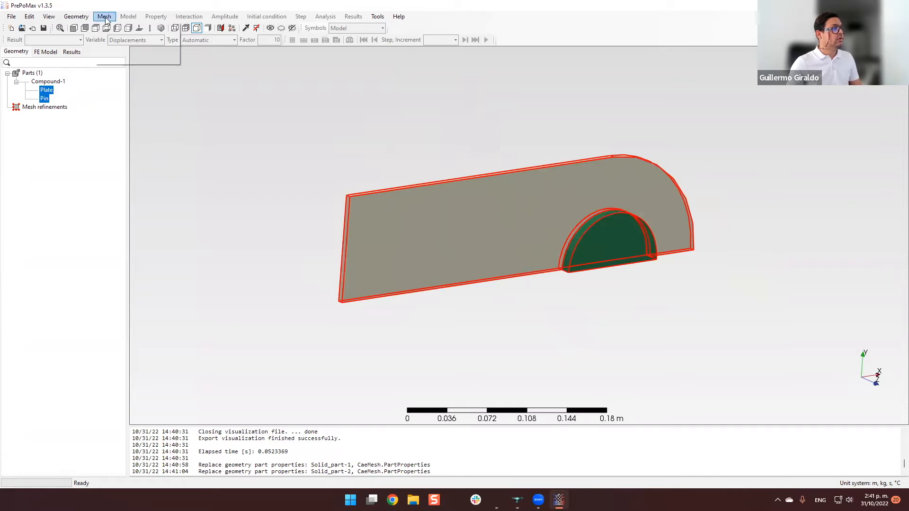
pyautogui.click(144, 27)
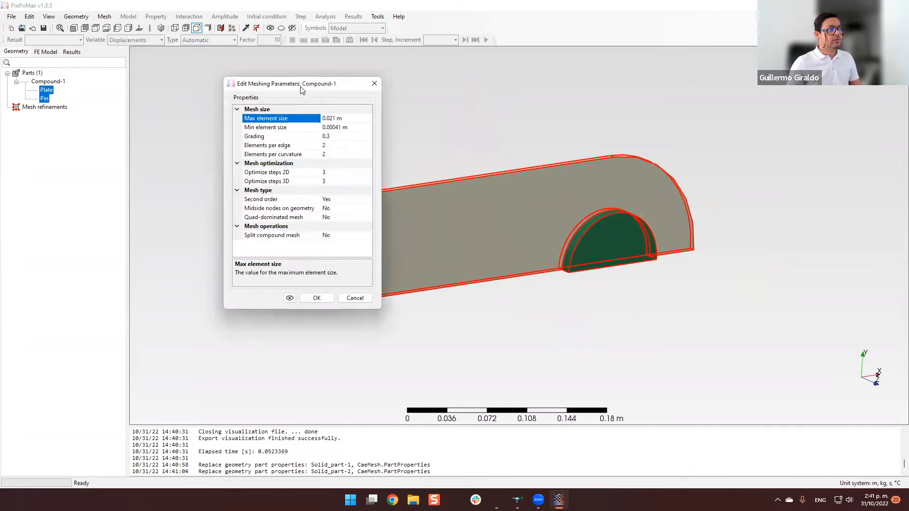
pyautogui.moveTo(301, 89); pyautogui.dragTo(216, 76)
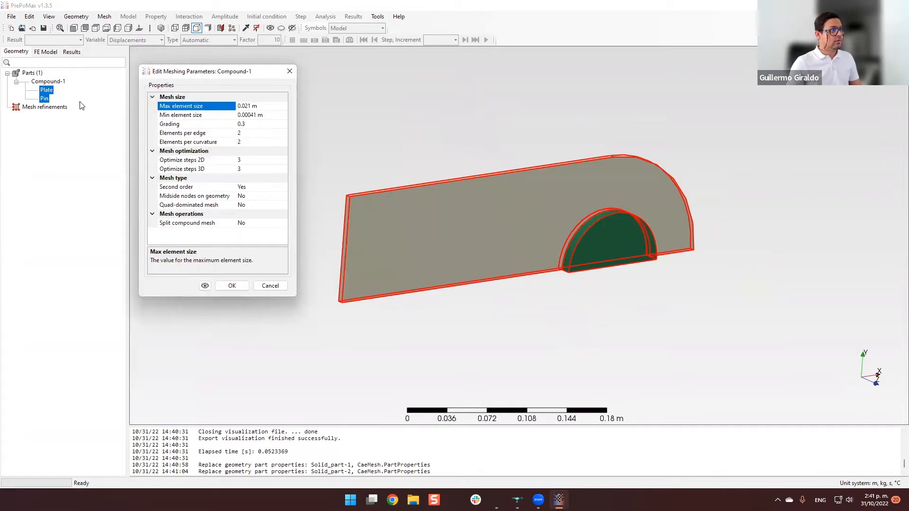
pyautogui.scroll(1, 518, 152)
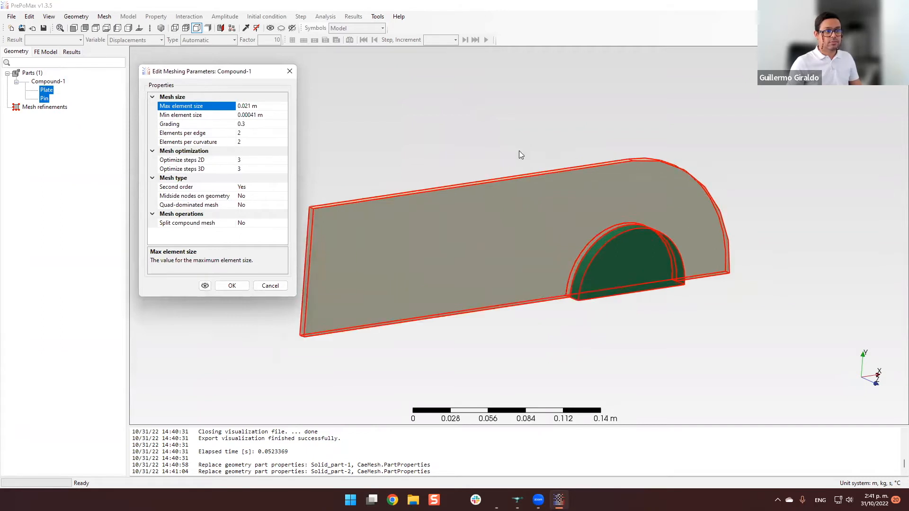
pyautogui.scroll(-2, 519, 149)
pyautogui.moveTo(512, 146)
pyautogui.mouseDown(button='middle')
pyautogui.moveTo(492, 138)
pyautogui.moveTo(513, 132)
pyautogui.mouseUp(button='middle')
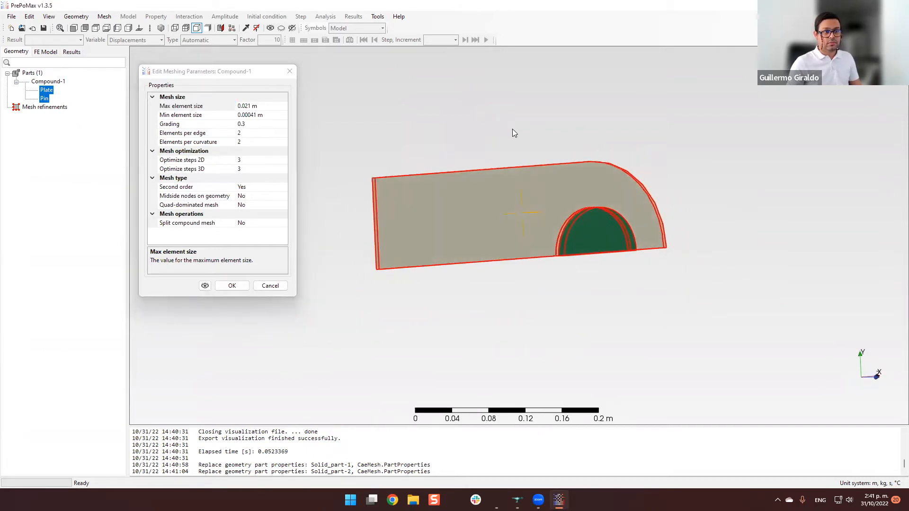
pyautogui.click(269, 286)
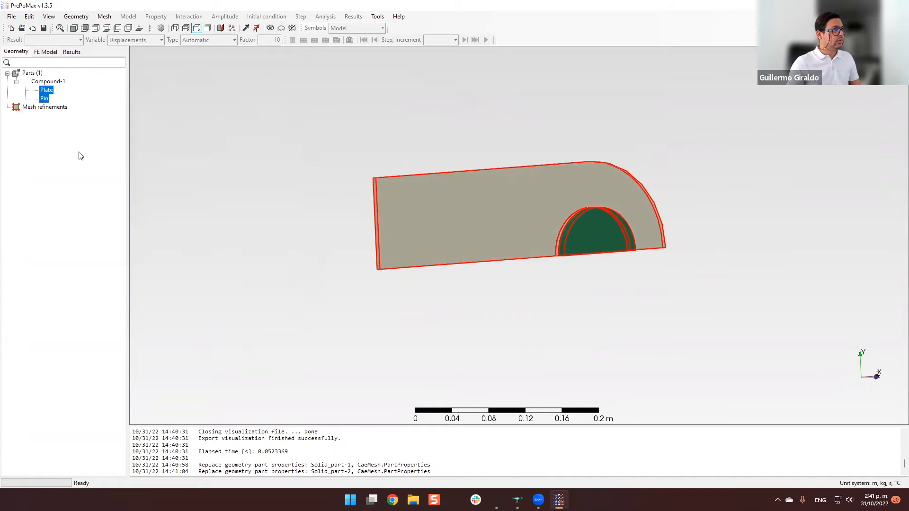
pyautogui.rightClick(46, 84)
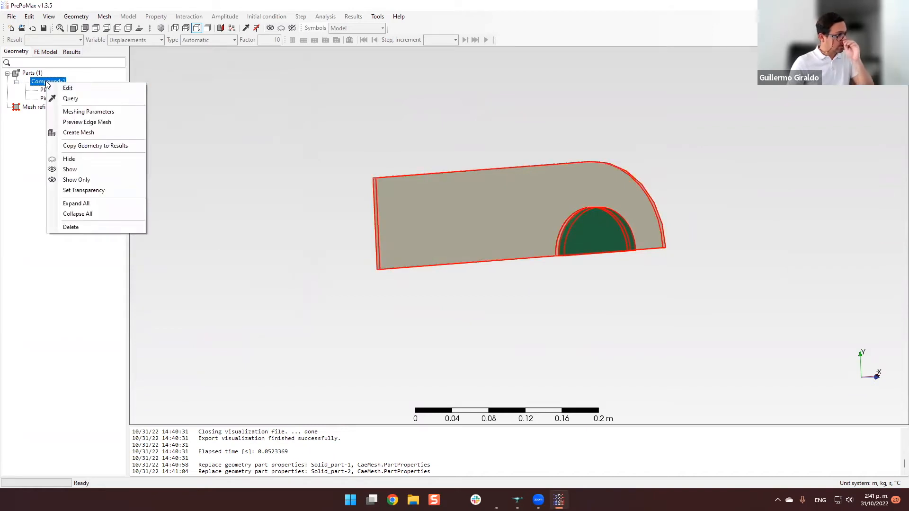
pyautogui.click(24, 152)
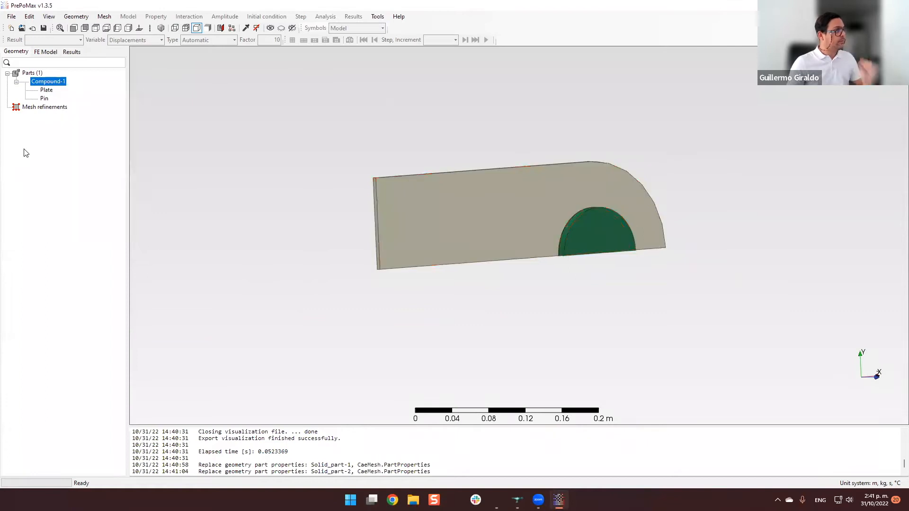
pyautogui.click(50, 92)
pyautogui.rightClick(47, 93)
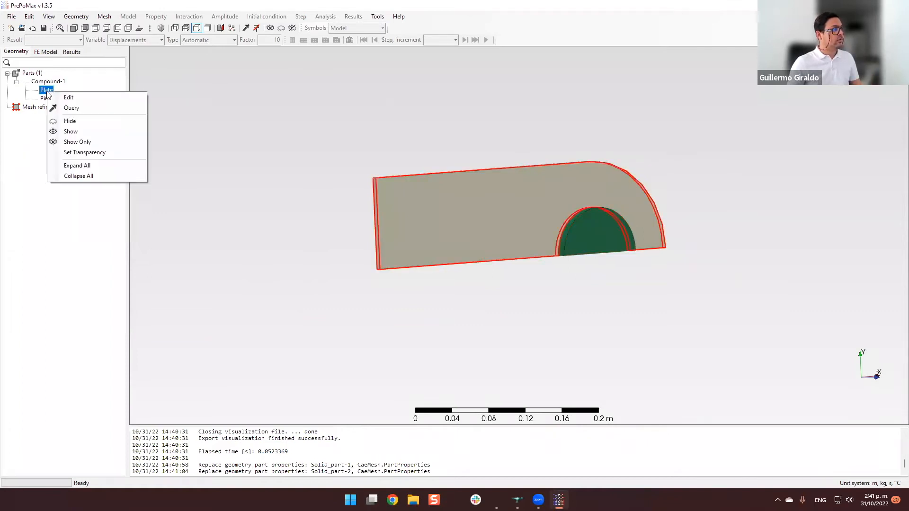
pyautogui.click(59, 80)
pyautogui.click(49, 156)
# Set the meshing parameters for Plate and Pin to a maximum element size of 0.005 m and a minimum element size of 0.001 m.
pyautogui.click(47, 93)
pyautogui.keyDown('shift'); pyautogui.click(45, 99); pyautogui.keyUp('shift')
pyautogui.click(104, 16)
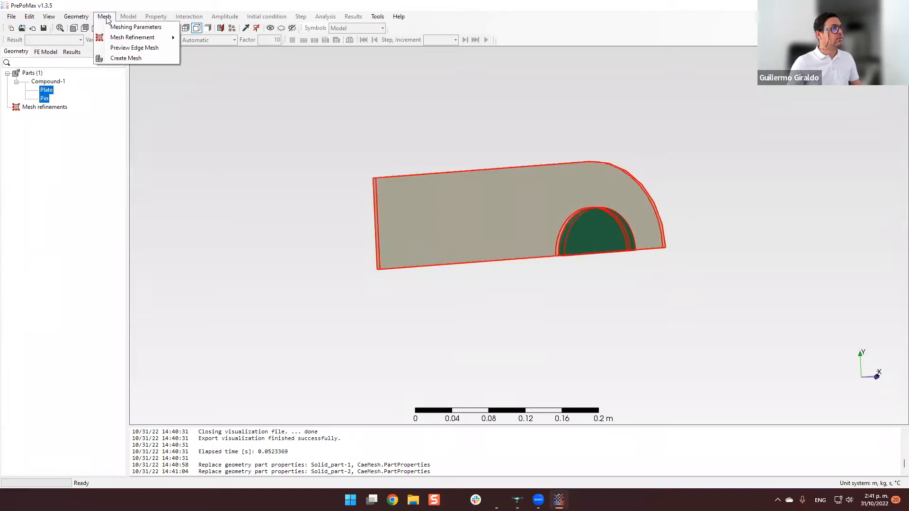
pyautogui.click(124, 28)
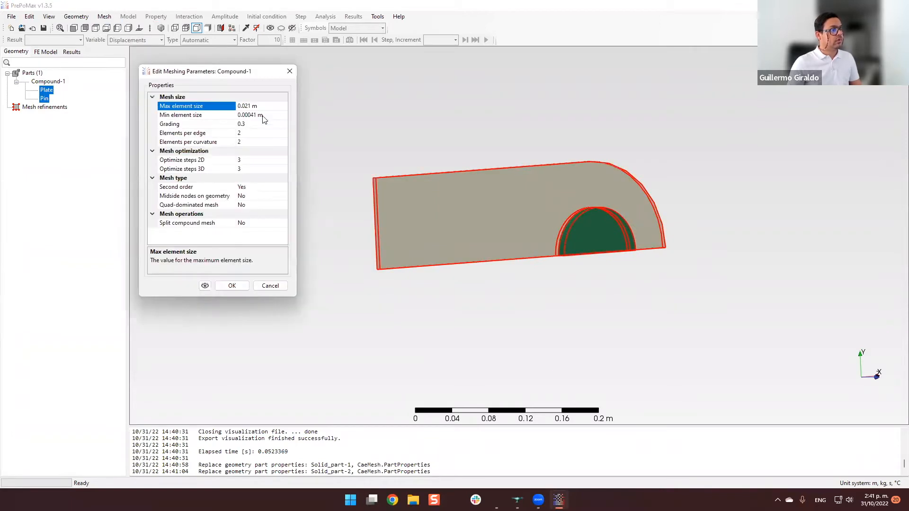
pyautogui.moveTo(351, 215); pyautogui.dragTo(473, 303, button='middle')
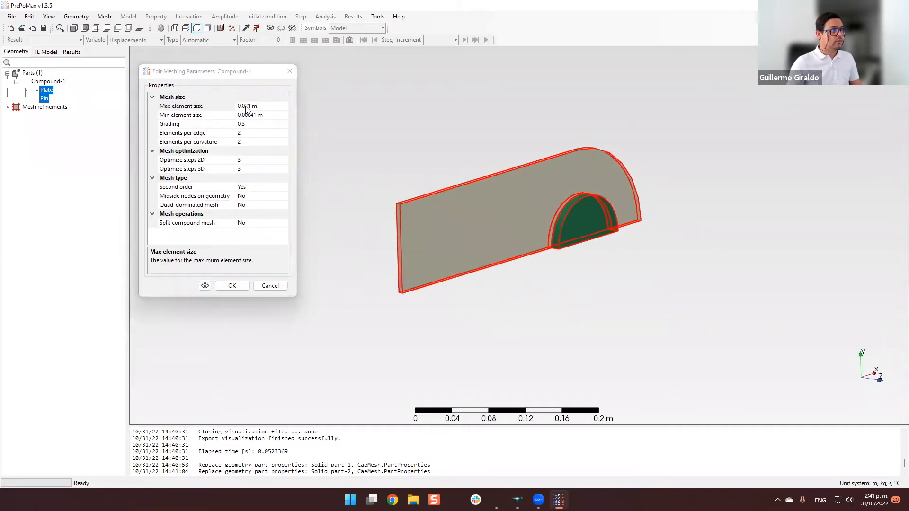
pyautogui.click(248, 106)
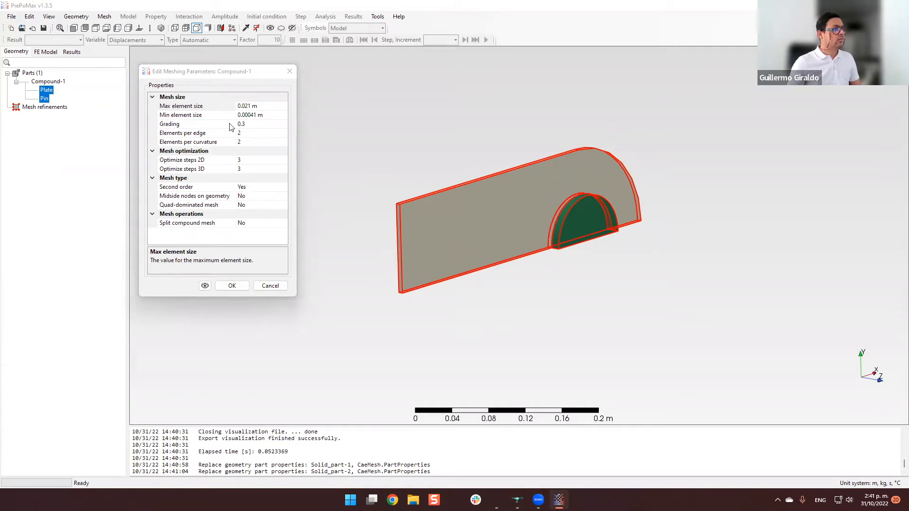
pyautogui.click(249, 105)
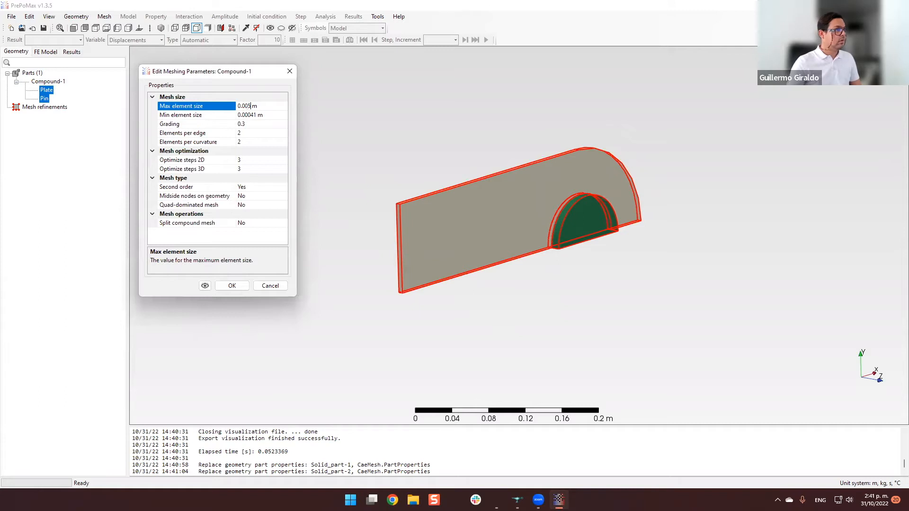
pyautogui.click(249, 115)
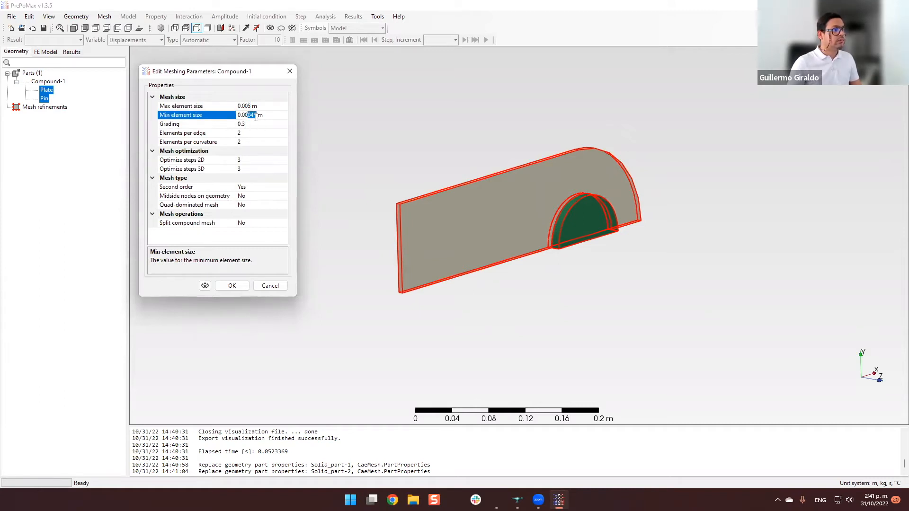
pyautogui.write('1')
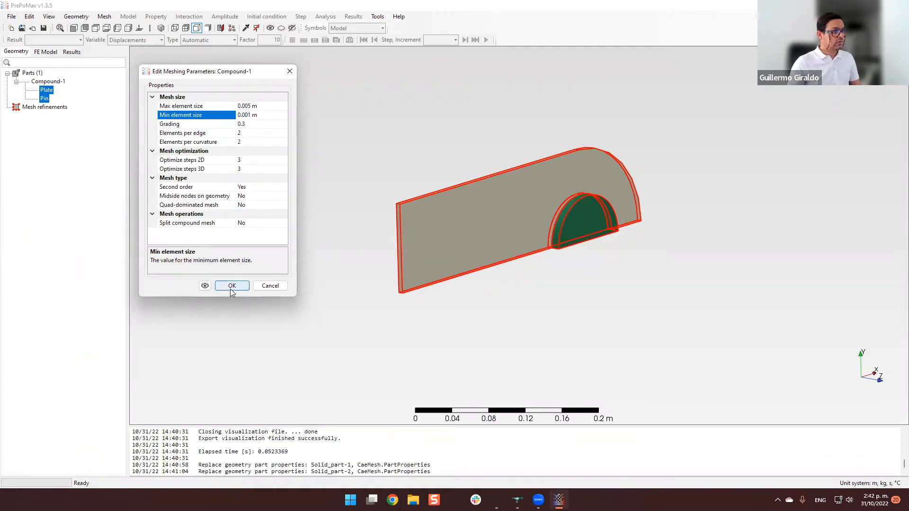
# Preview the edge mesh, check the node spacing along the plate and pin edges, and accept the meshing parameters.
pyautogui.click(205, 286)
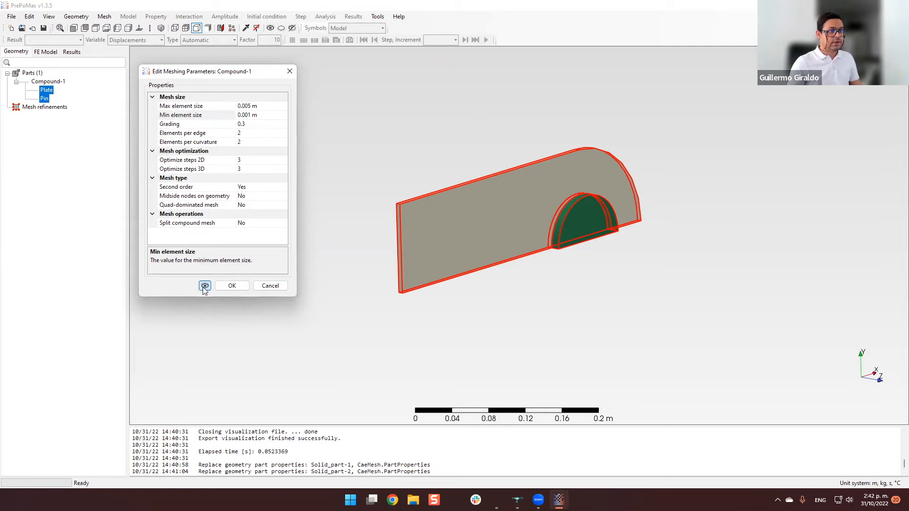
pyautogui.scroll(10, 398, 217)
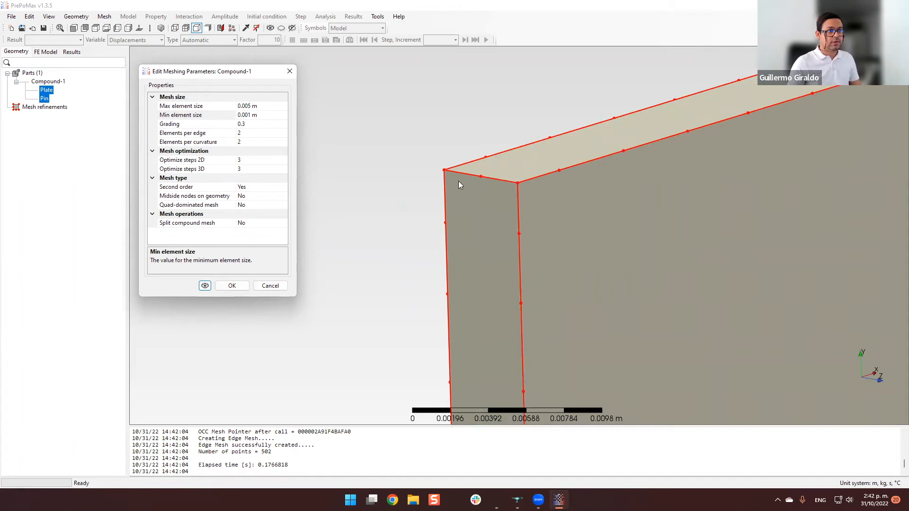
pyautogui.scroll(-10, 403, 197)
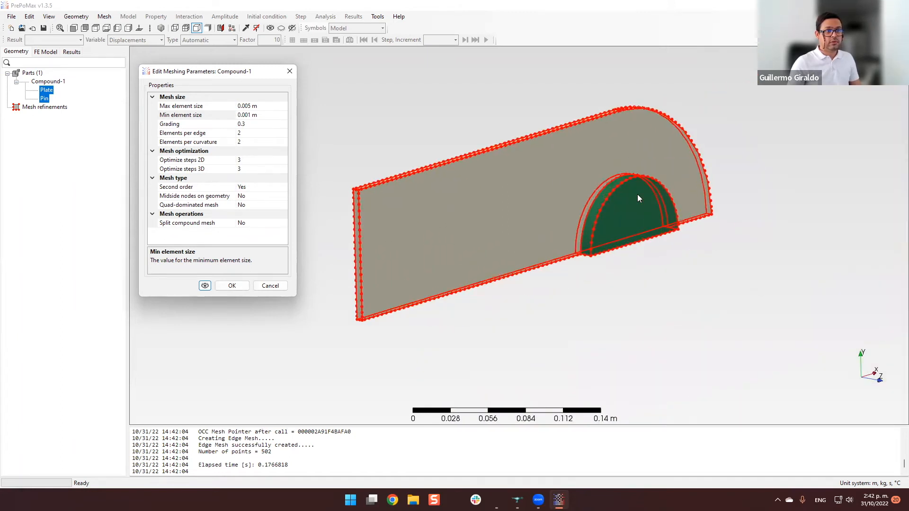
pyautogui.click(232, 285)
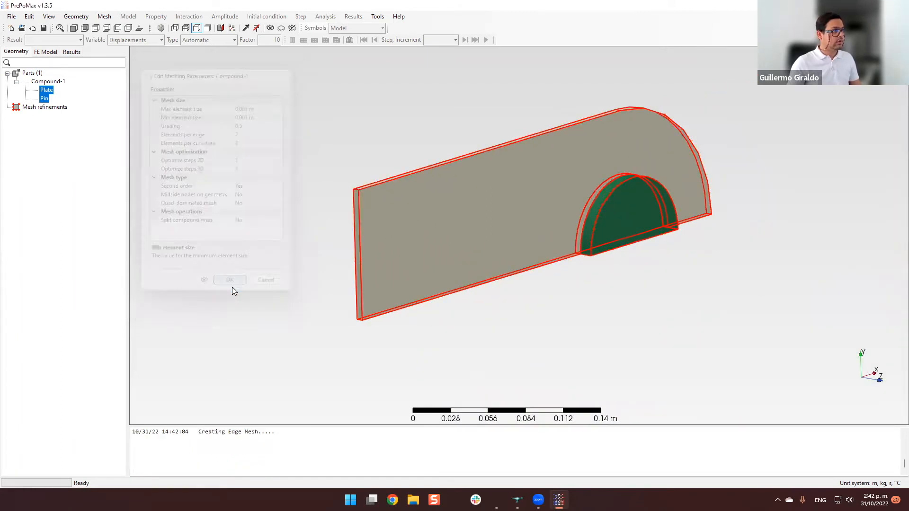
# Create the mesh of Plate and Pin and examine the elements across the plate's thickness.
pyautogui.click(104, 17)
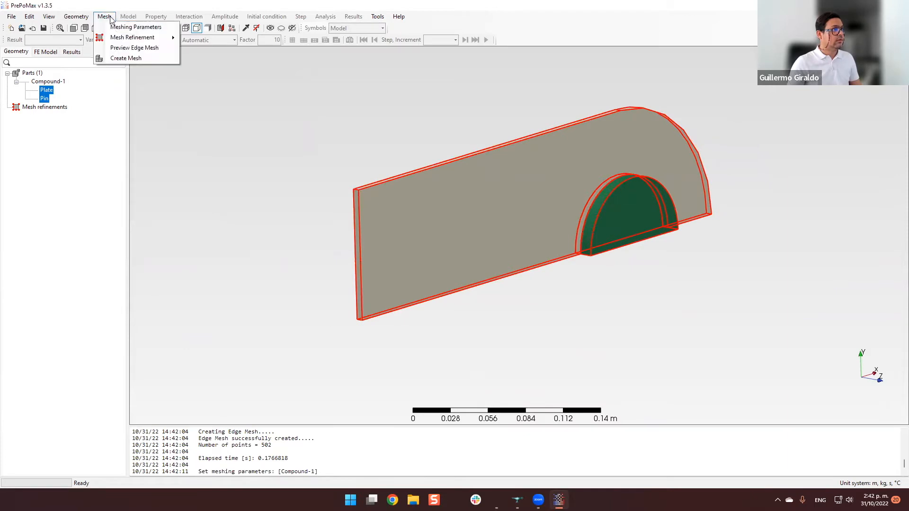
pyautogui.click(143, 61)
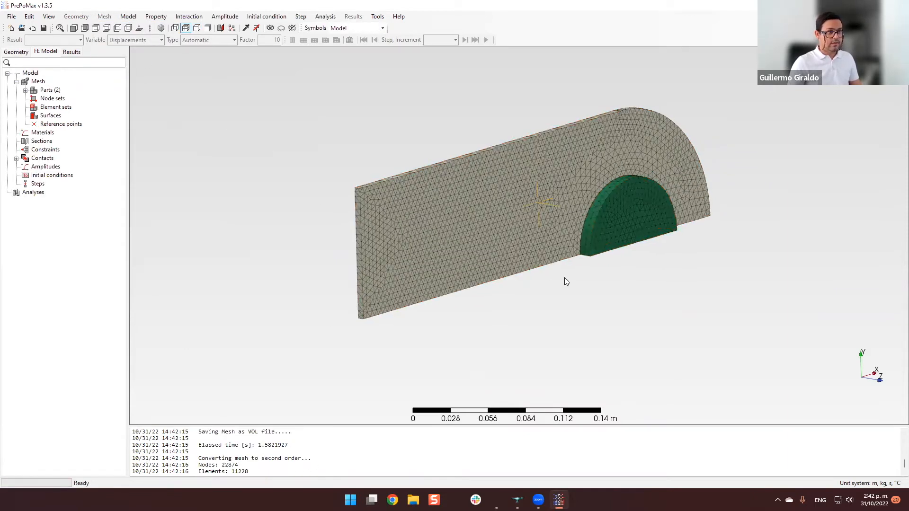
pyautogui.scroll(5, 422, 205)
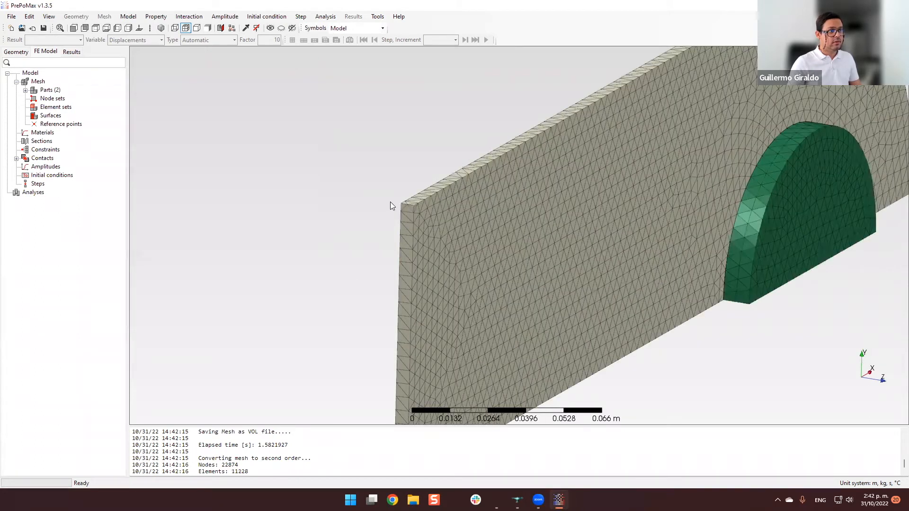
pyautogui.scroll(6, 401, 204)
pyautogui.scroll(-6, 405, 280)
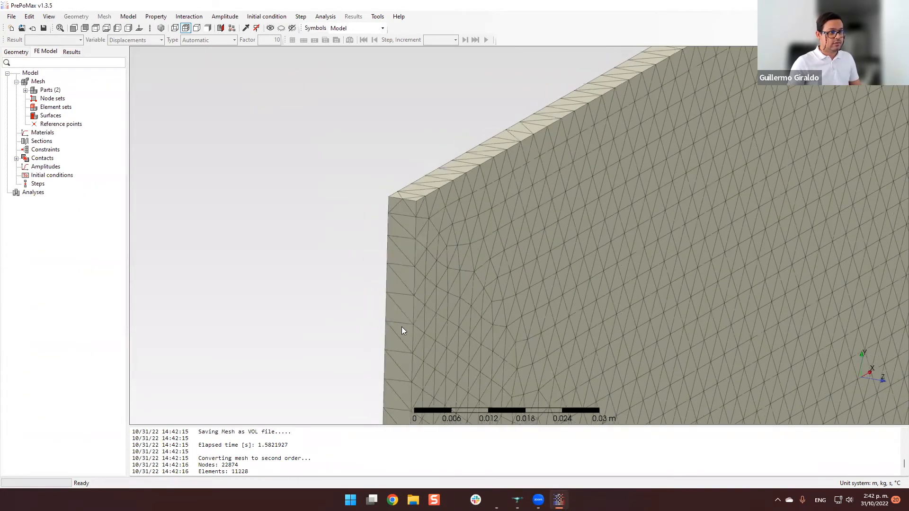
pyautogui.moveTo(445, 296); pyautogui.dragTo(800, 333, button='middle')
pyautogui.scroll(-3, 432, 284)
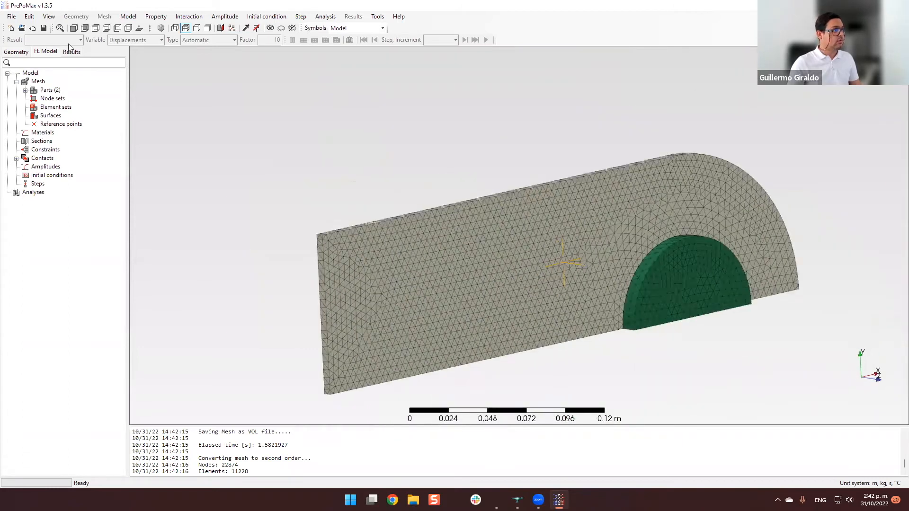
# Set the maximum element size of Plate and Pin to 0.002 m, preview the edge mesh at the plate corner and accept the parameters.
pyautogui.click(25, 53)
pyautogui.rightClick(46, 89)
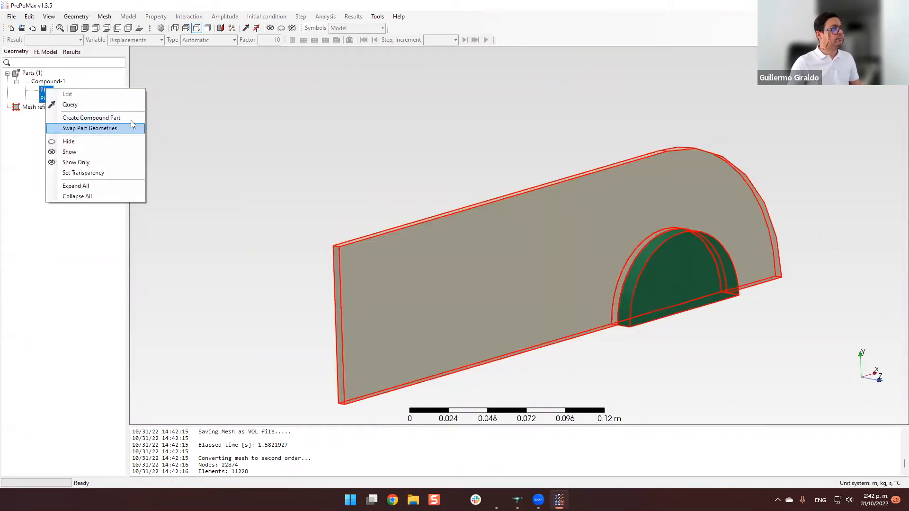
pyautogui.click(104, 18)
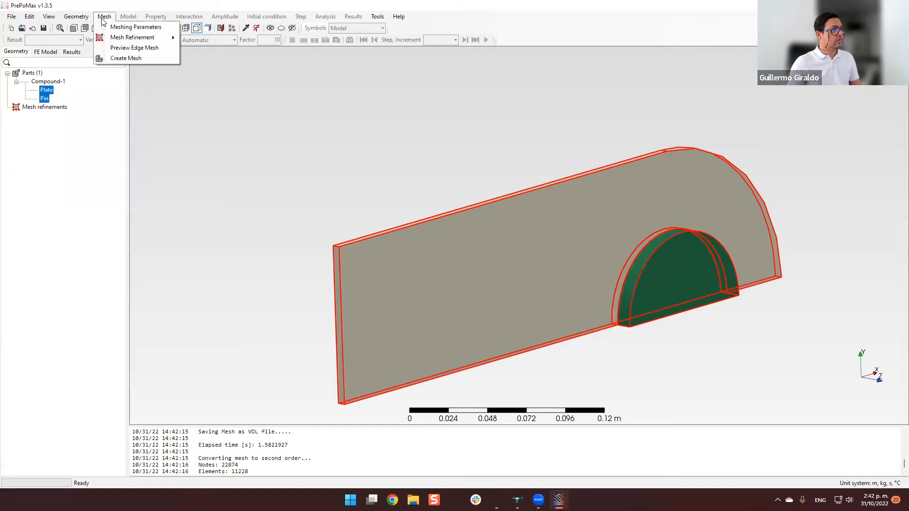
pyautogui.click(125, 26)
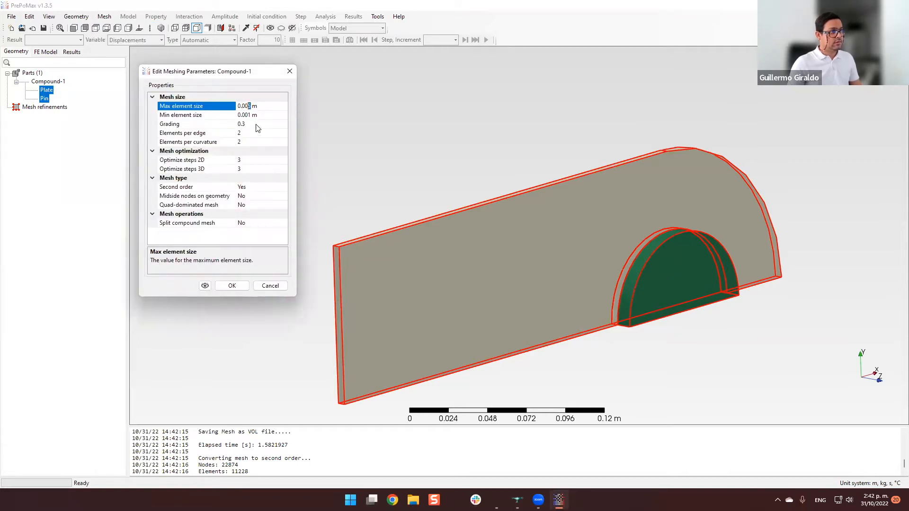
pyautogui.click(205, 286)
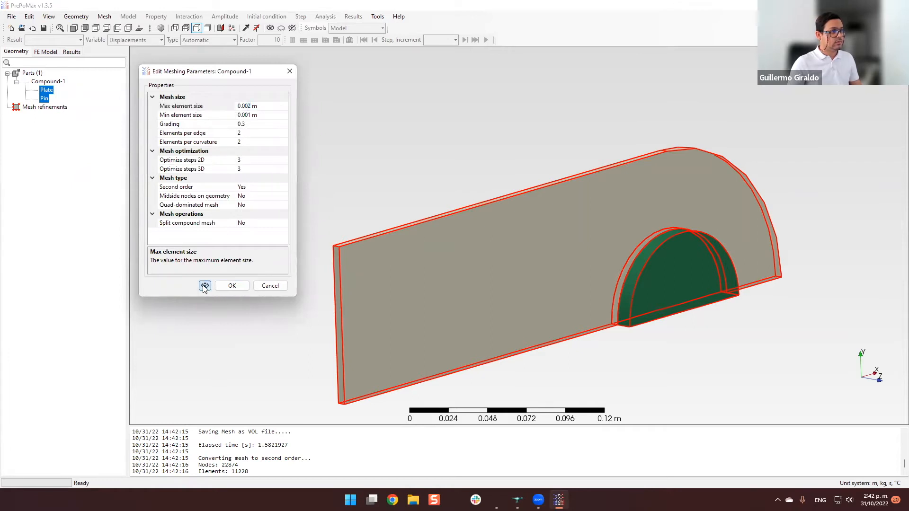
pyautogui.scroll(10, 329, 251)
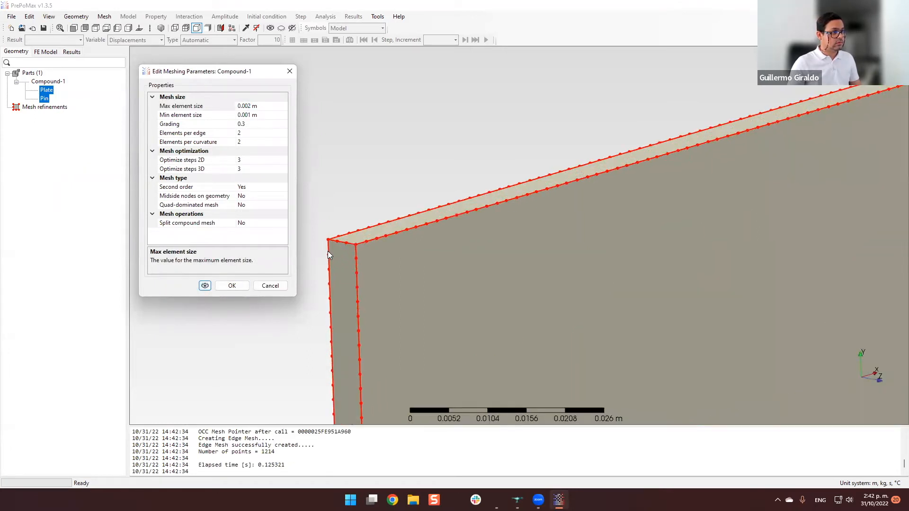
pyautogui.scroll(2, 331, 246)
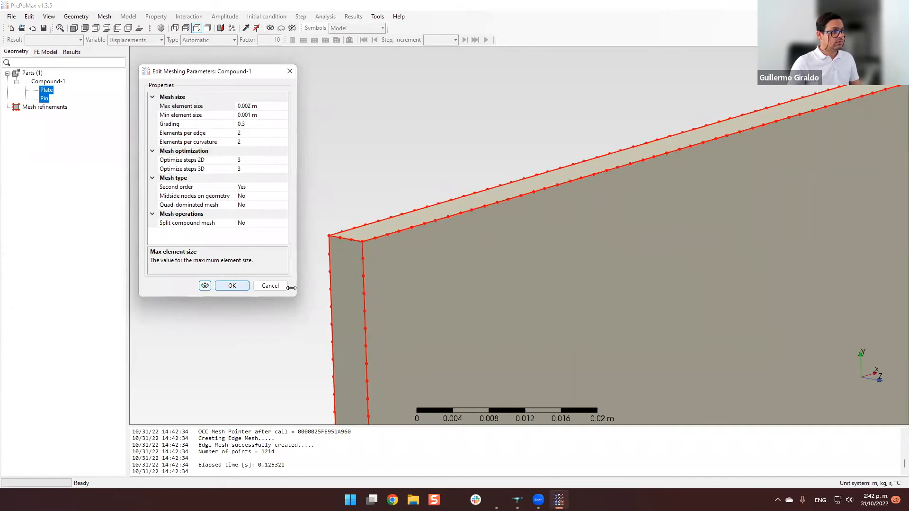
pyautogui.click(232, 286)
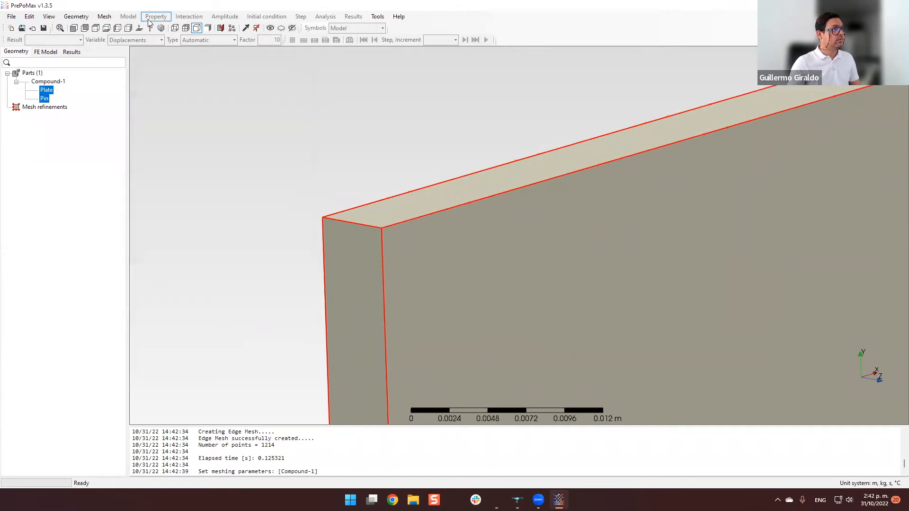
# Create the mesh again with the refined meshing parameters and inspect the elements on the plate and pin.
pyautogui.click(106, 17)
pyautogui.click(144, 60)
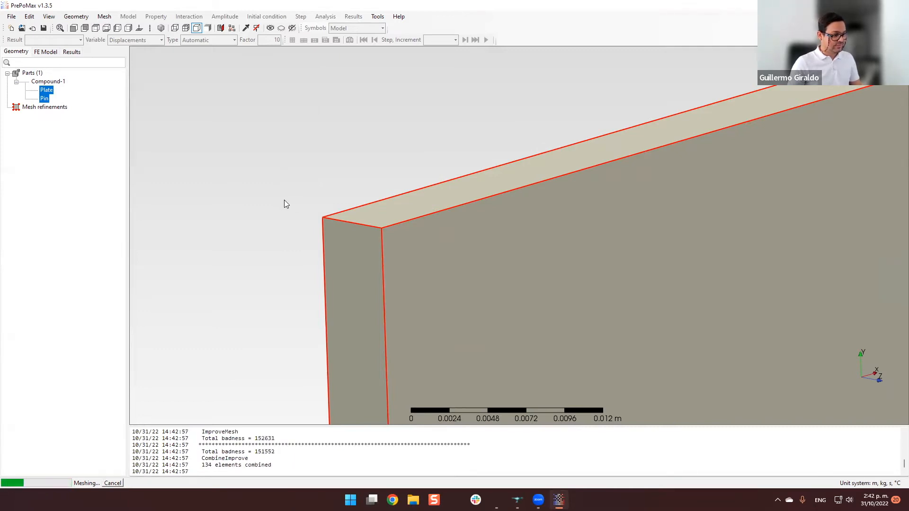
pyautogui.moveTo(356, 426); pyautogui.dragTo(353, 413)
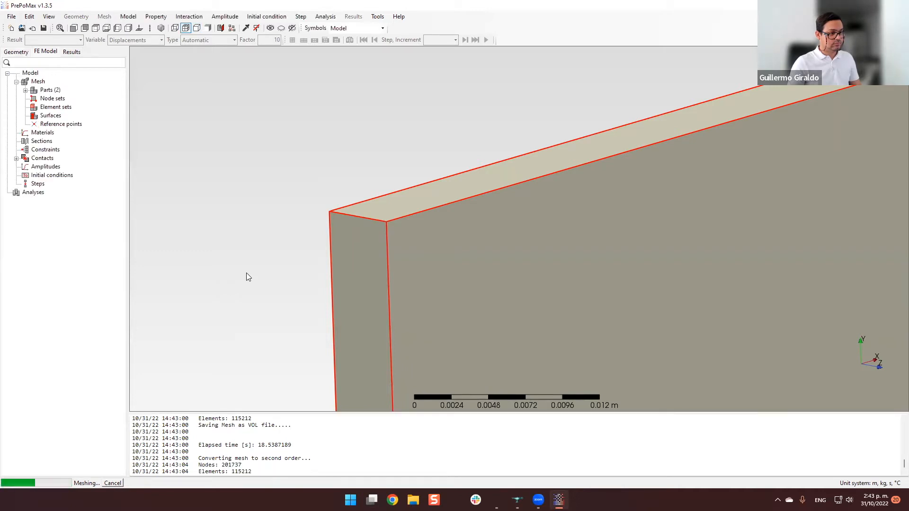
pyautogui.scroll(-10, 247, 273)
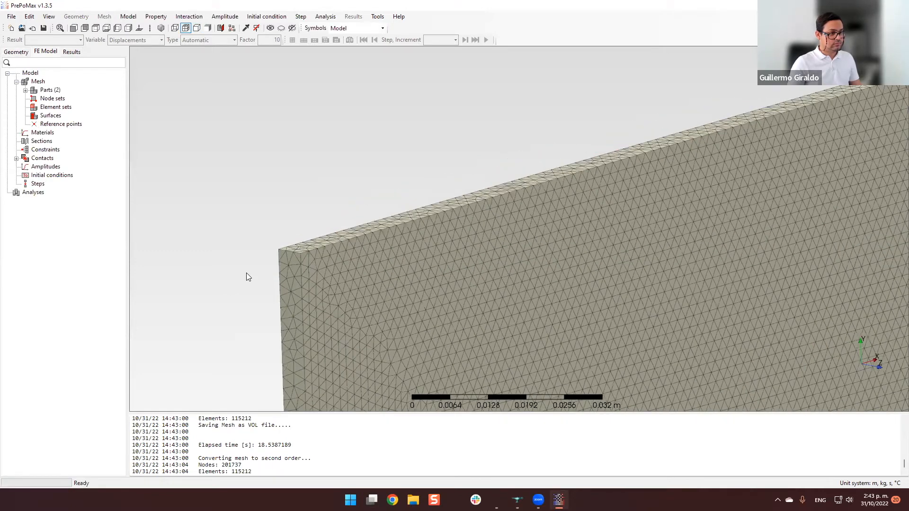
pyautogui.moveTo(404, 274)
pyautogui.mouseDown(button='middle')
pyautogui.moveTo(272, 276)
pyautogui.moveTo(273, 269)
pyautogui.moveTo(374, 297)
pyautogui.moveTo(433, 301)
pyautogui.mouseUp(button='middle')
pyautogui.scroll(5, 416, 294)
pyautogui.moveTo(573, 291)
pyautogui.mouseDown(button='middle')
pyautogui.moveTo(689, 284)
pyautogui.moveTo(548, 289)
pyautogui.moveTo(546, 280)
pyautogui.moveTo(568, 273)
pyautogui.mouseUp(button='middle')
pyautogui.scroll(-5, 689, 284)
pyautogui.scroll(-3, 545, 280)
pyautogui.scroll(3, 545, 280)
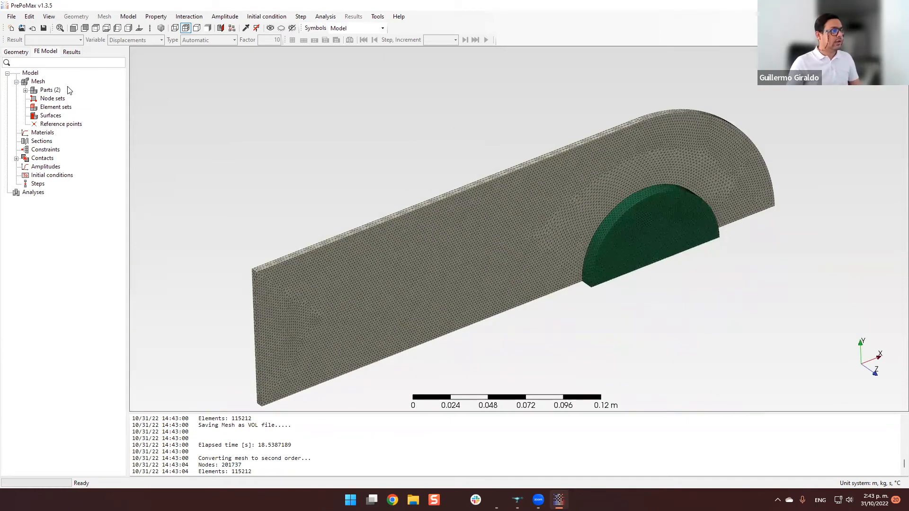
# Create an element surface named Master on the pin's curved outer face and continue with a new surface.
pyautogui.click(26, 91)
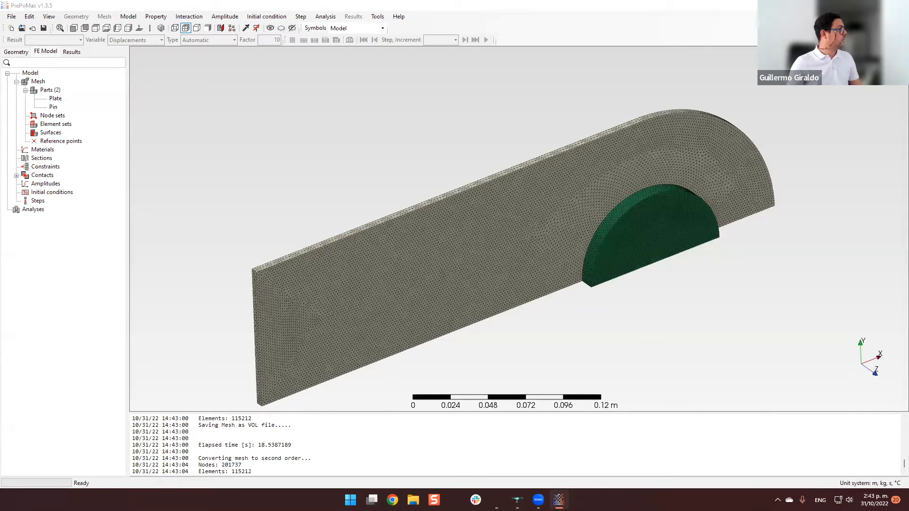
pyautogui.moveTo(466, 178)
pyautogui.mouseDown(button='middle')
pyautogui.moveTo(449, 158)
pyautogui.moveTo(466, 166)
pyautogui.mouseUp(button='middle')
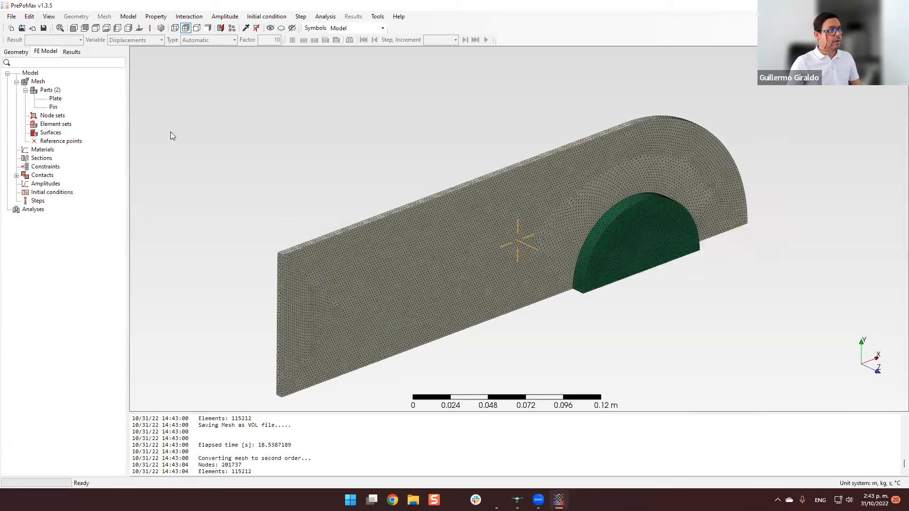
pyautogui.doubleClick(52, 133)
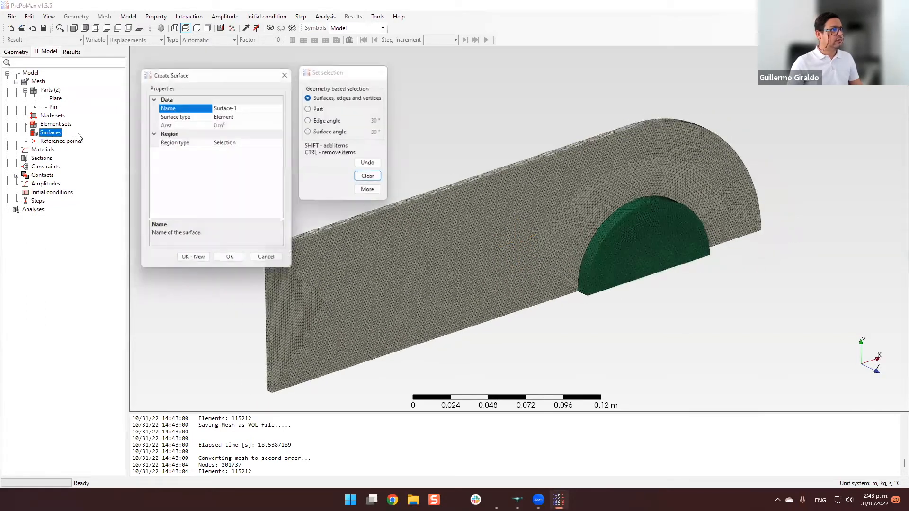
pyautogui.doubleClick(256, 106)
pyautogui.write('Master')
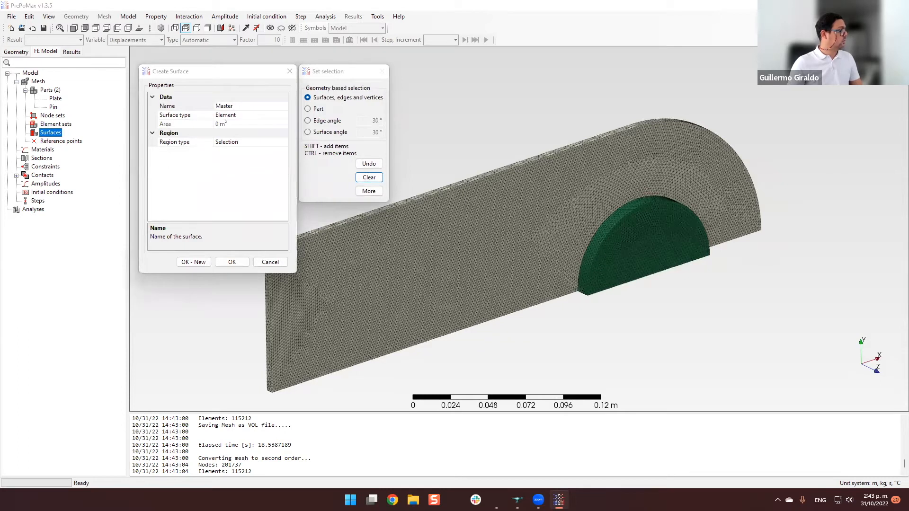
pyautogui.click(617, 208)
pyautogui.scroll(4, 623, 208)
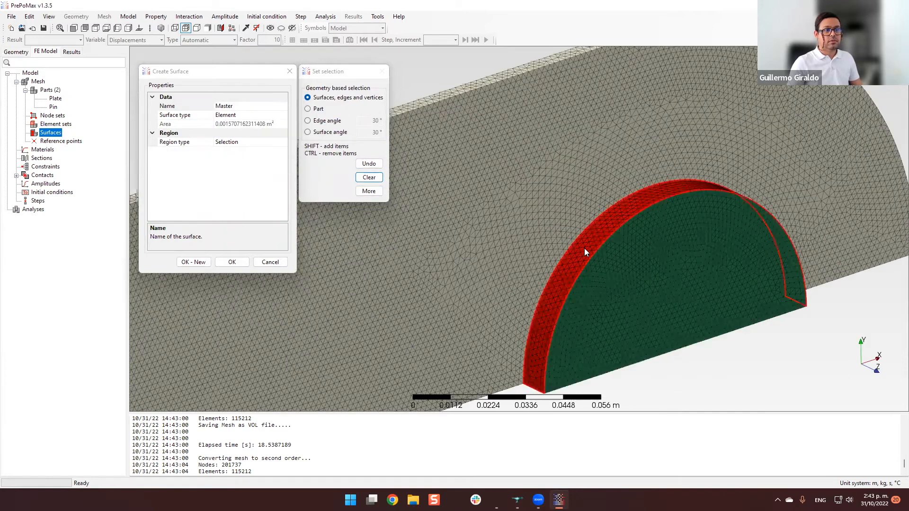
pyautogui.moveTo(646, 238); pyautogui.dragTo(545, 241, button='middle')
pyautogui.scroll(-4, 546, 241)
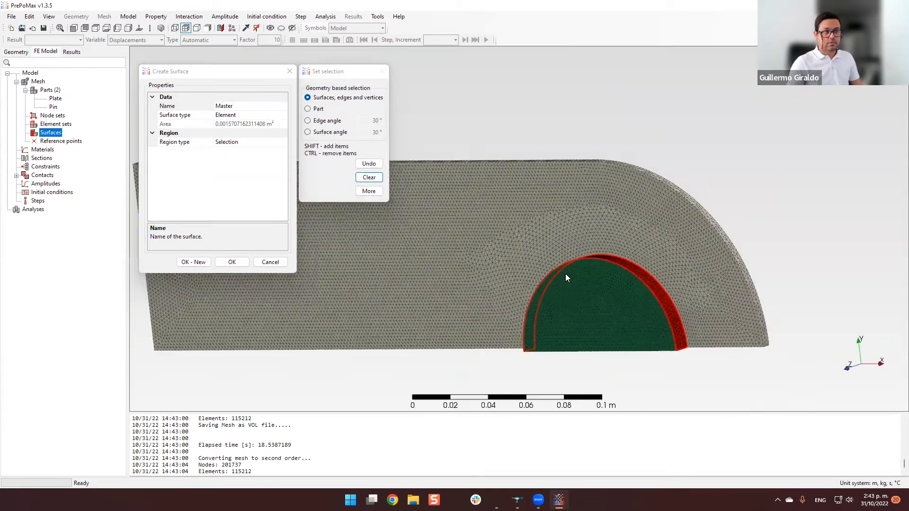
pyautogui.moveTo(615, 265)
pyautogui.mouseDown(button='middle')
pyautogui.moveTo(663, 294)
pyautogui.moveTo(620, 205)
pyautogui.moveTo(566, 207)
pyautogui.mouseUp(button='middle')
pyautogui.scroll(2, 566, 208)
pyautogui.scroll(-1, 566, 207)
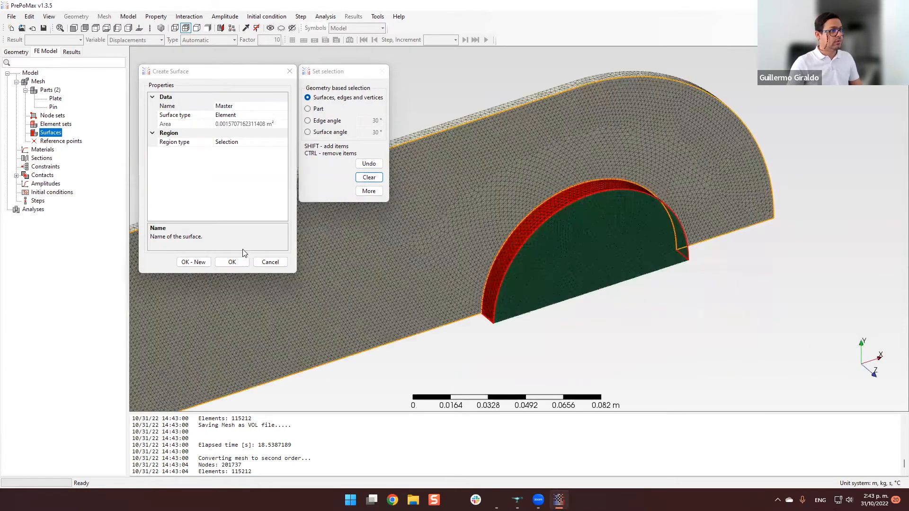
pyautogui.click(194, 262)
# Hide the Pin part and create a surface named Slave on the inner face of the plate's hole.
pyautogui.click(258, 104)
pyautogui.write('Slave')
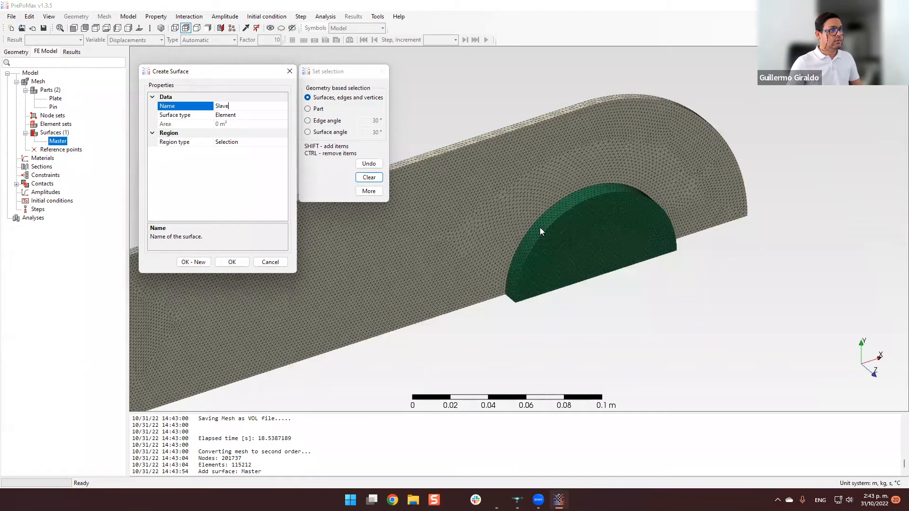
pyautogui.rightClick(571, 235)
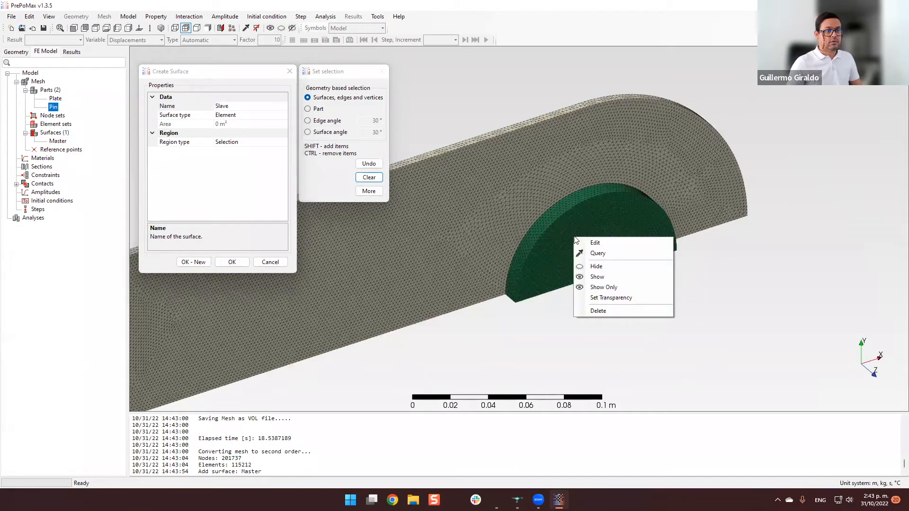
pyautogui.click(615, 268)
pyautogui.moveTo(630, 362); pyautogui.dragTo(629, 308, button='middle')
pyautogui.scroll(1, 627, 308)
pyautogui.click(620, 310)
pyautogui.scroll(3, 620, 310)
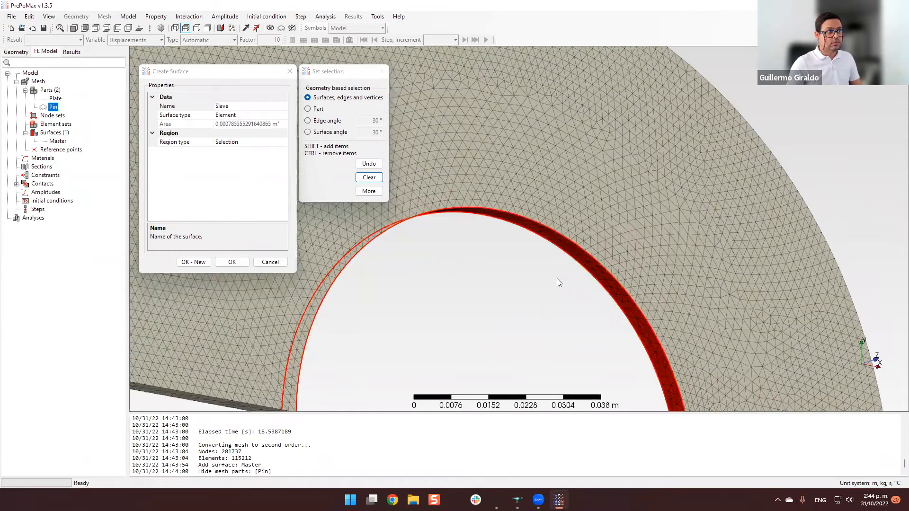
pyautogui.scroll(-5, 311, 208)
pyautogui.click(233, 261)
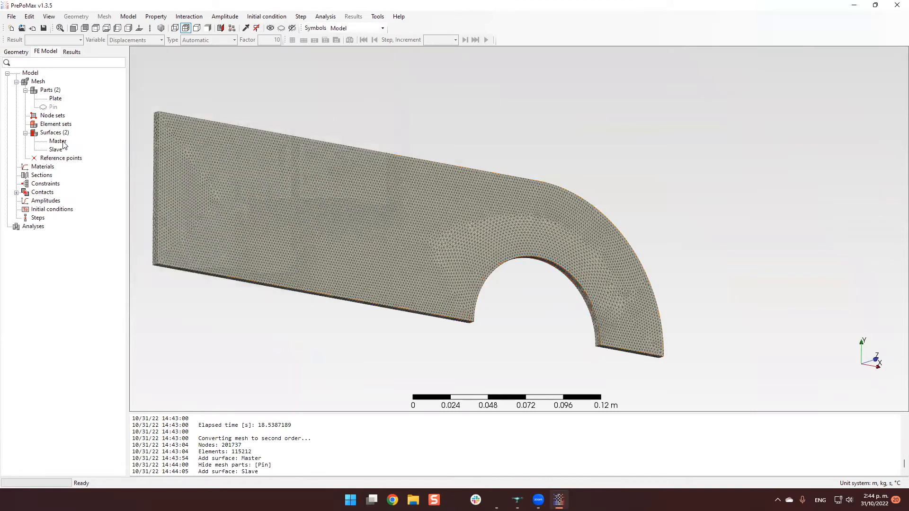
pyautogui.click(49, 107)
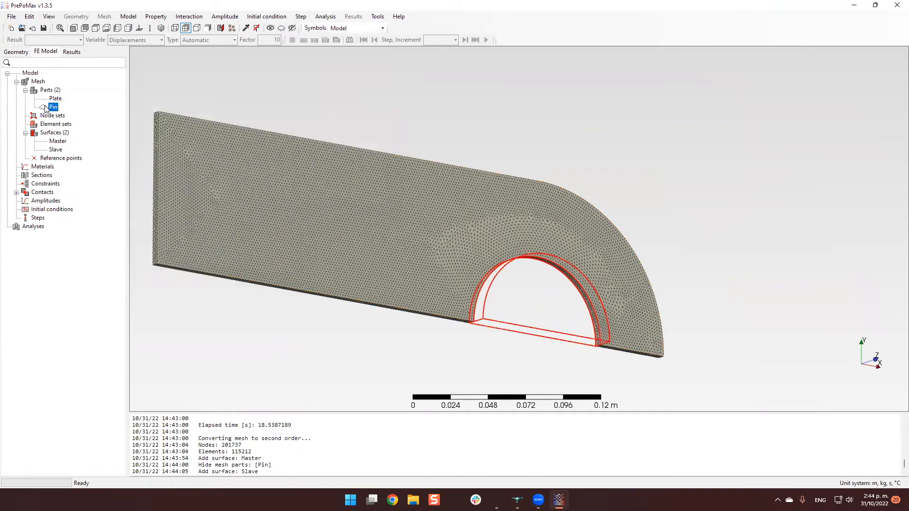
pyautogui.rightClick(46, 108)
pyautogui.click(59, 134)
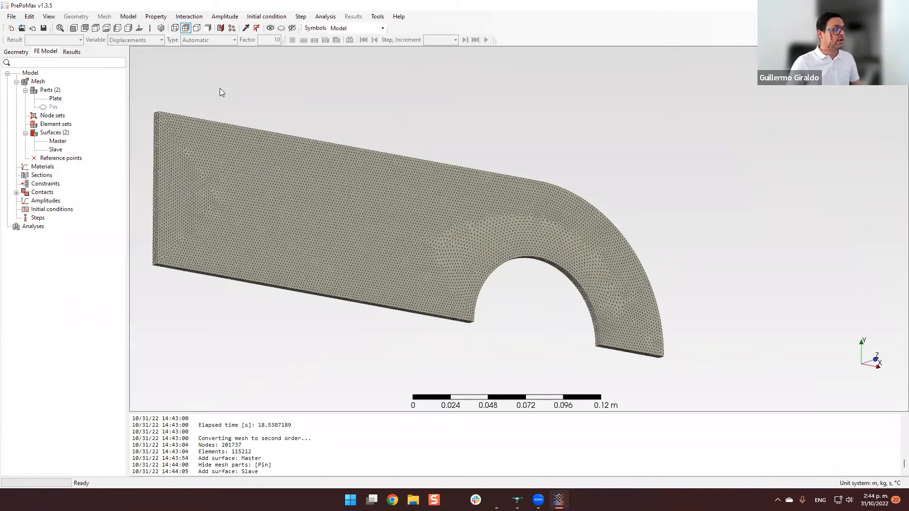
pyautogui.scroll(4, 558, 307)
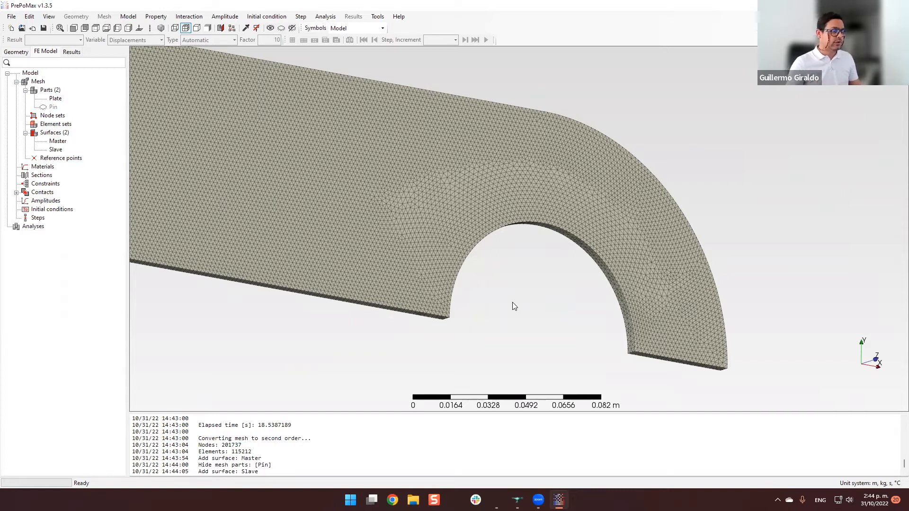
pyautogui.scroll(1, 522, 302)
pyautogui.scroll(-2, 521, 298)
pyautogui.scroll(2, 506, 289)
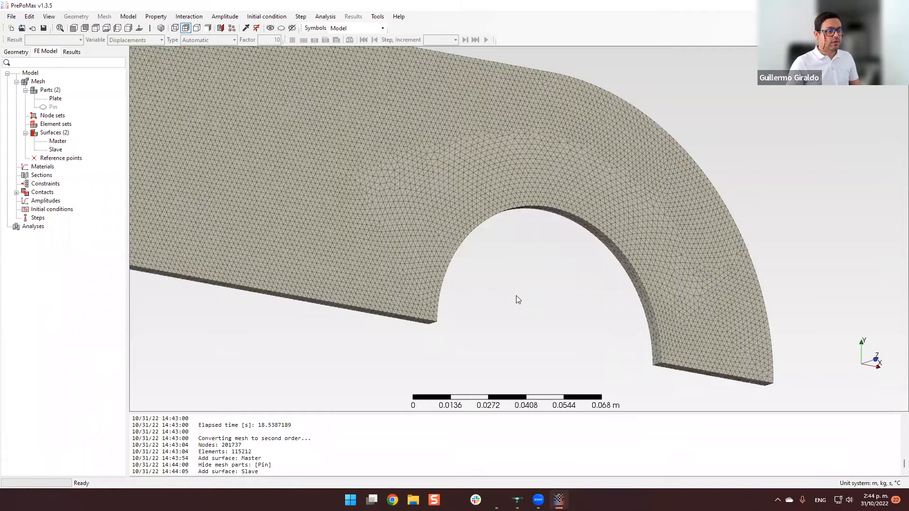
pyautogui.moveTo(505, 300); pyautogui.dragTo(555, 286, button='middle')
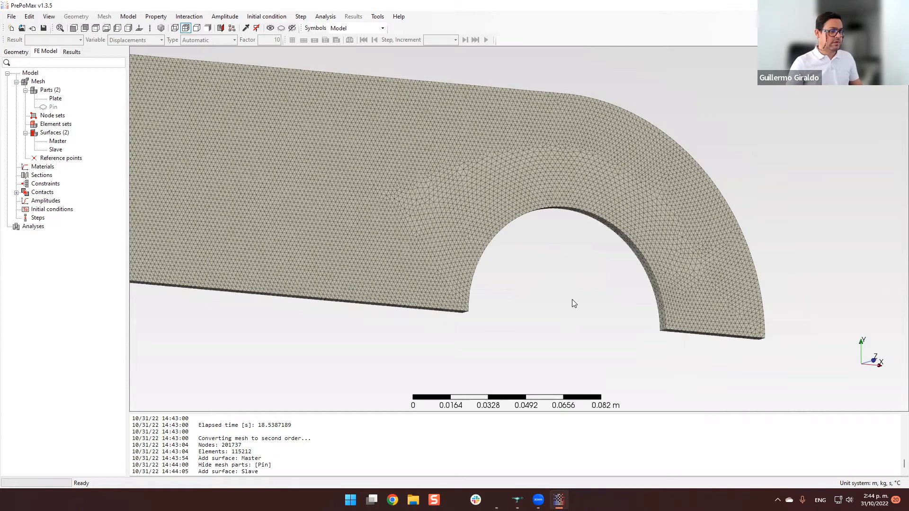
pyautogui.moveTo(593, 260); pyautogui.dragTo(557, 244, button='middle')
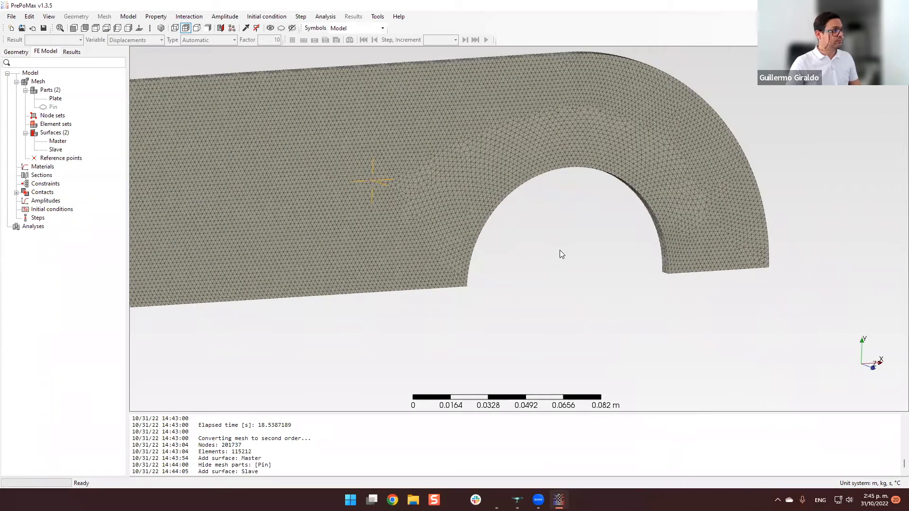
pyautogui.moveTo(563, 242); pyautogui.dragTo(599, 261, button='middle')
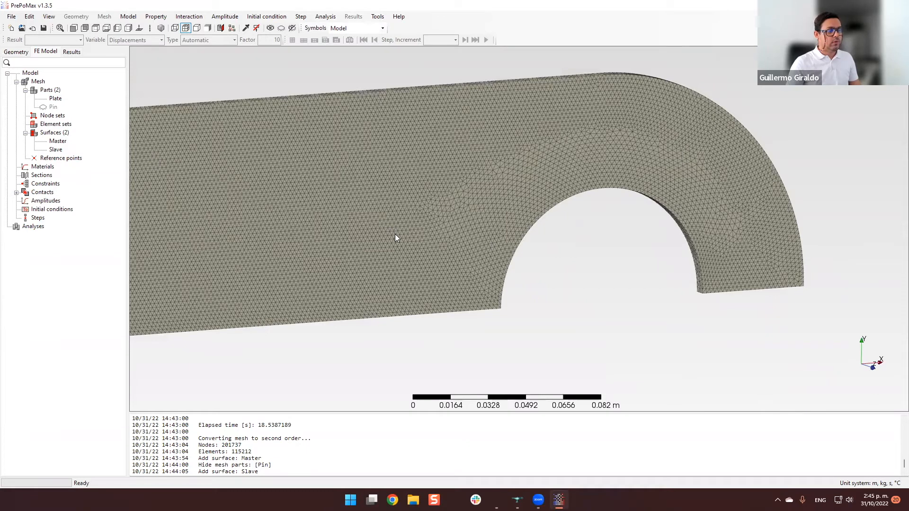
# Show the hidden Pin part again alongside the plate.
pyautogui.rightClick(53, 107)
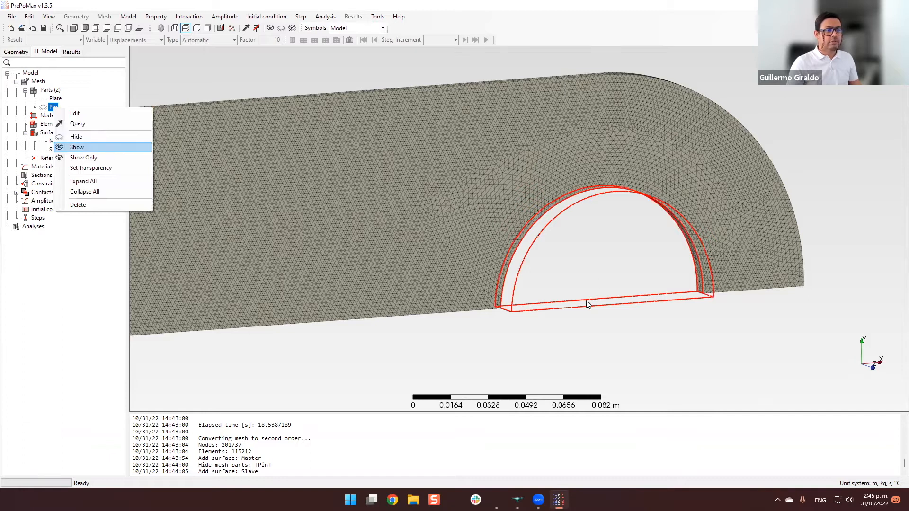
pyautogui.click(77, 147)
pyautogui.click(610, 346)
pyautogui.moveTo(407, 209); pyautogui.dragTo(444, 238, button='middle')
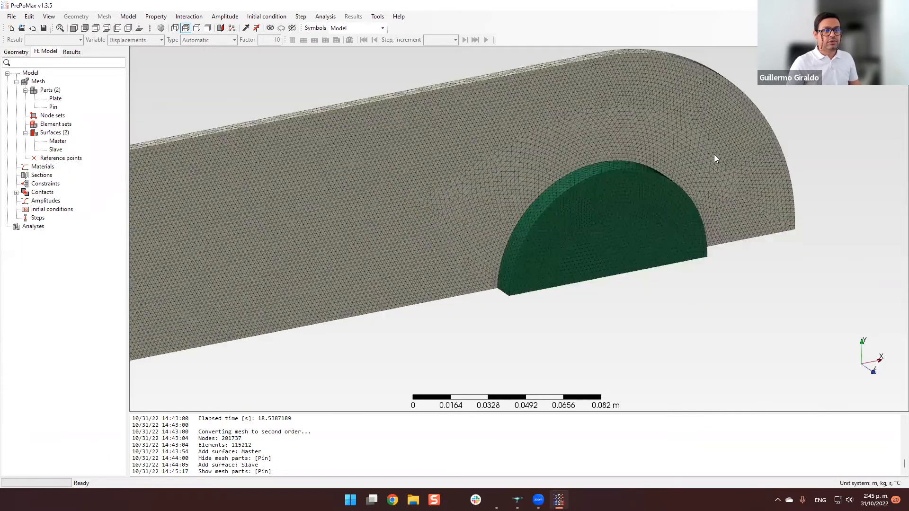
# Examine the meshed pin seated in the plate's hole from the front, from below and from behind.
pyautogui.scroll(-2, 619, 234)
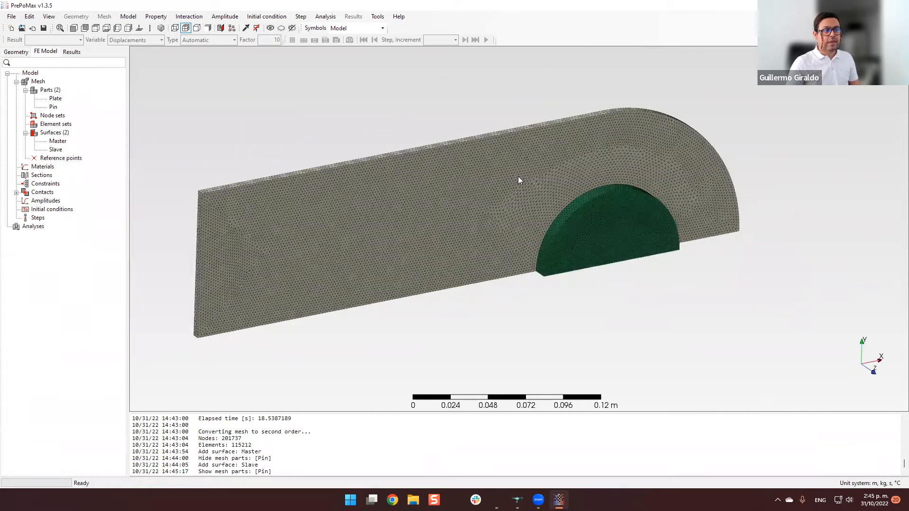
pyautogui.scroll(4, 618, 232)
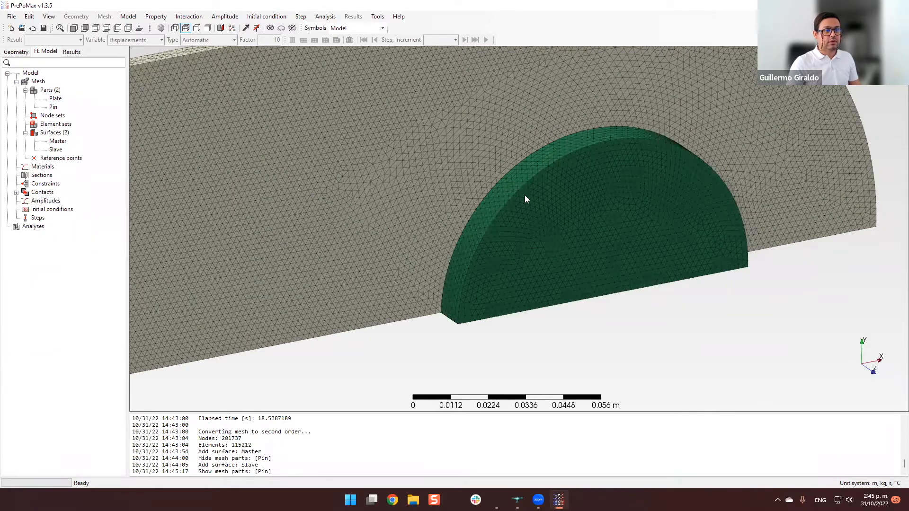
pyautogui.scroll(2, 549, 240)
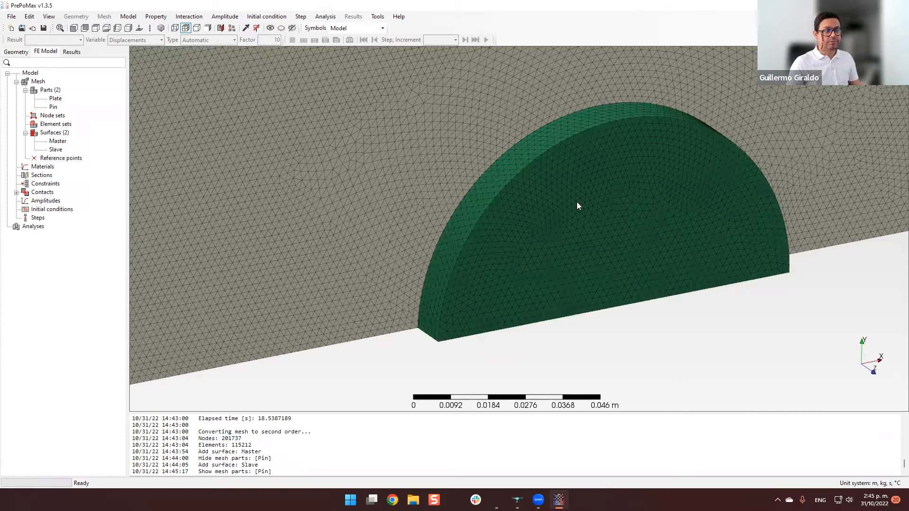
pyautogui.scroll(-2, 571, 241)
pyautogui.scroll(-2, 571, 240)
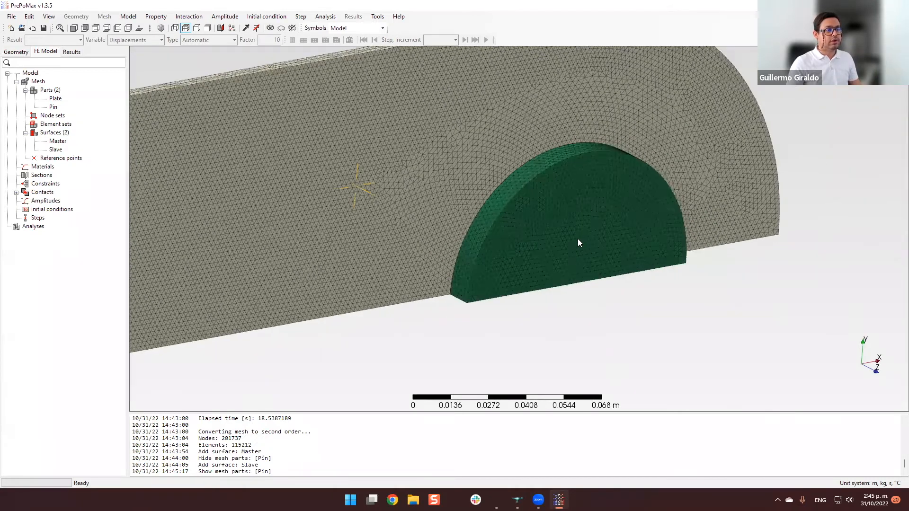
pyautogui.scroll(-1, 481, 205)
pyautogui.scroll(2, 546, 162)
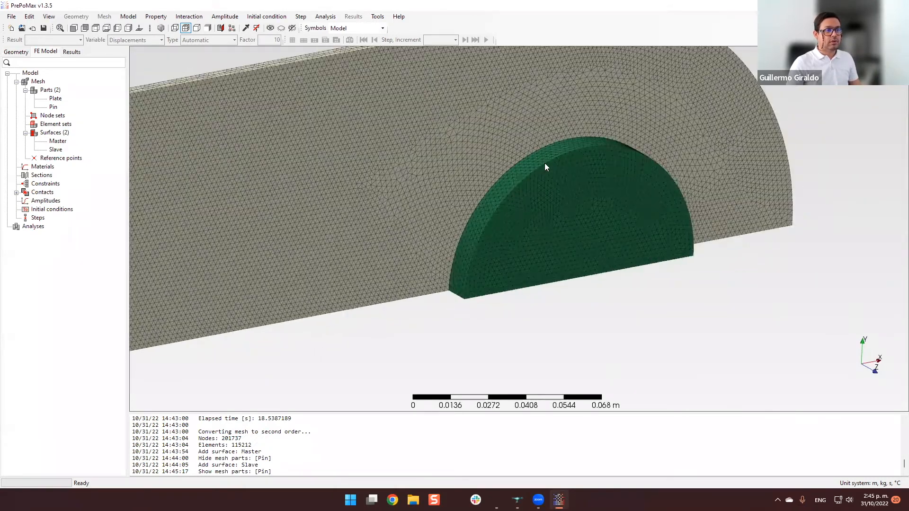
pyautogui.scroll(-1, 494, 185)
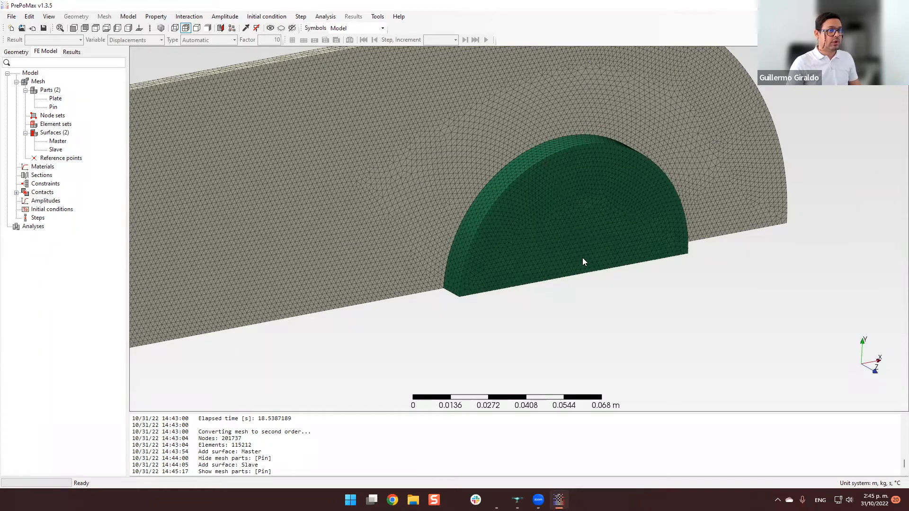
pyautogui.moveTo(544, 271); pyautogui.dragTo(538, 184, button='middle')
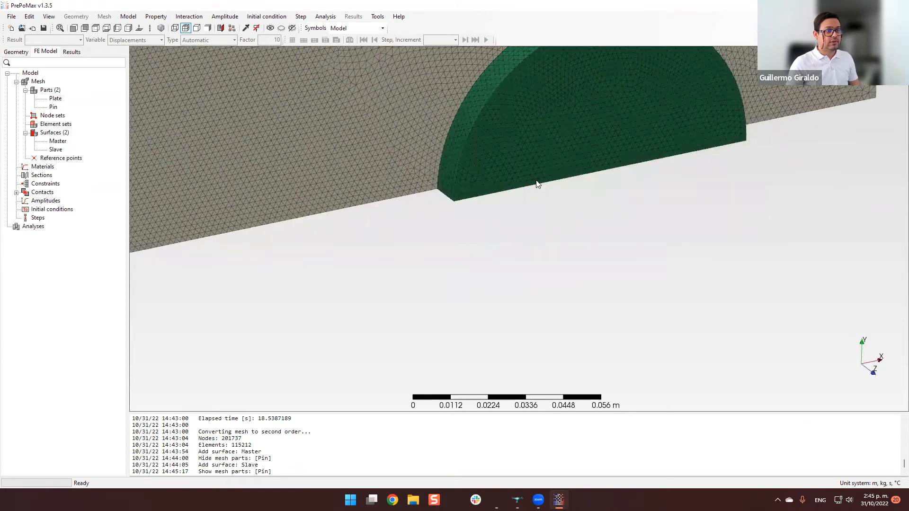
pyautogui.scroll(-3, 537, 187)
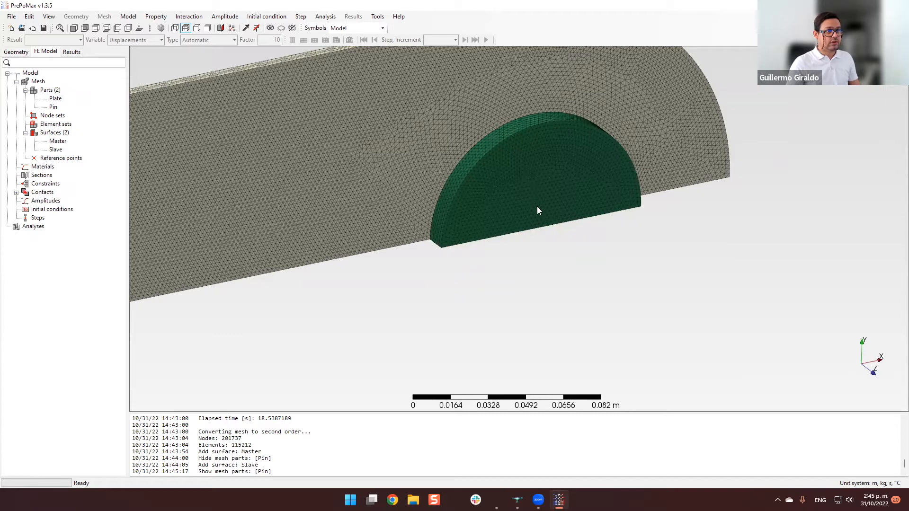
pyautogui.moveTo(611, 182); pyautogui.dragTo(323, 229, button='middle')
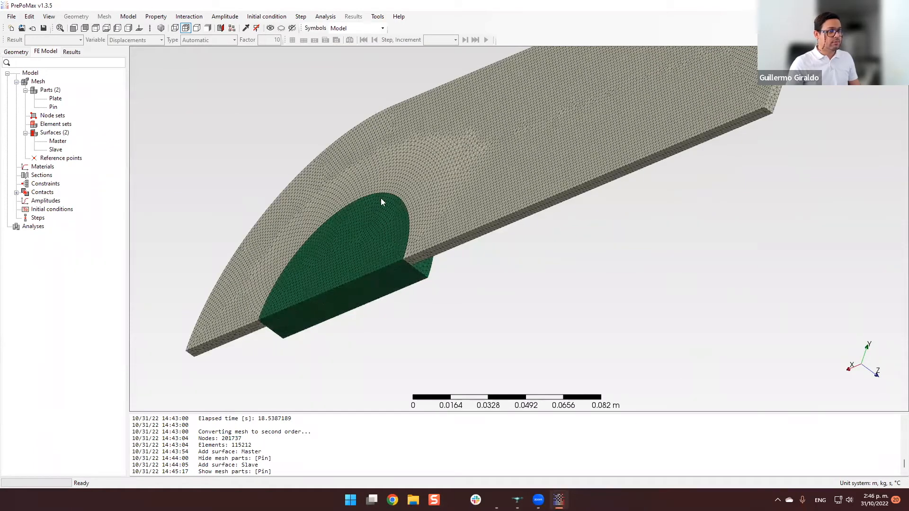
pyautogui.moveTo(398, 256); pyautogui.dragTo(160, 175, button='middle')
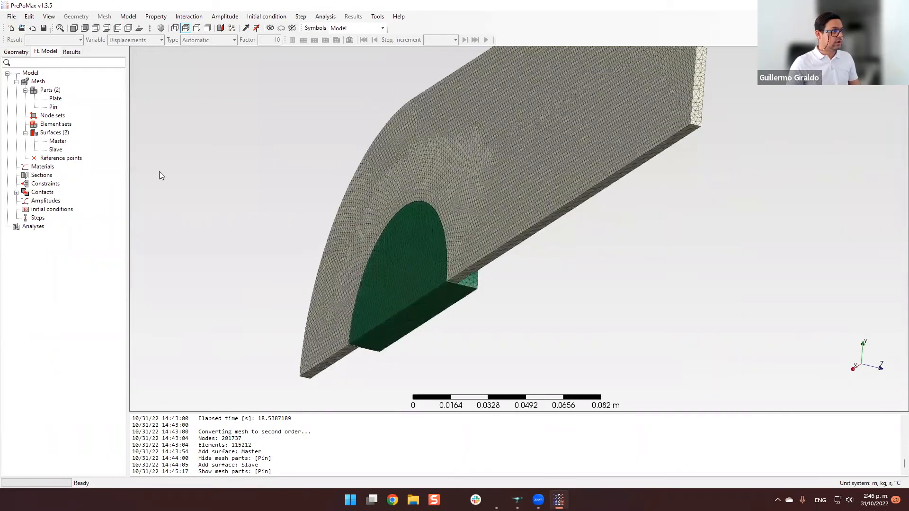
# Create a reference point named RP1 at X, Y and Z 0 m and inspect its location on the pin.
pyautogui.click(61, 159)
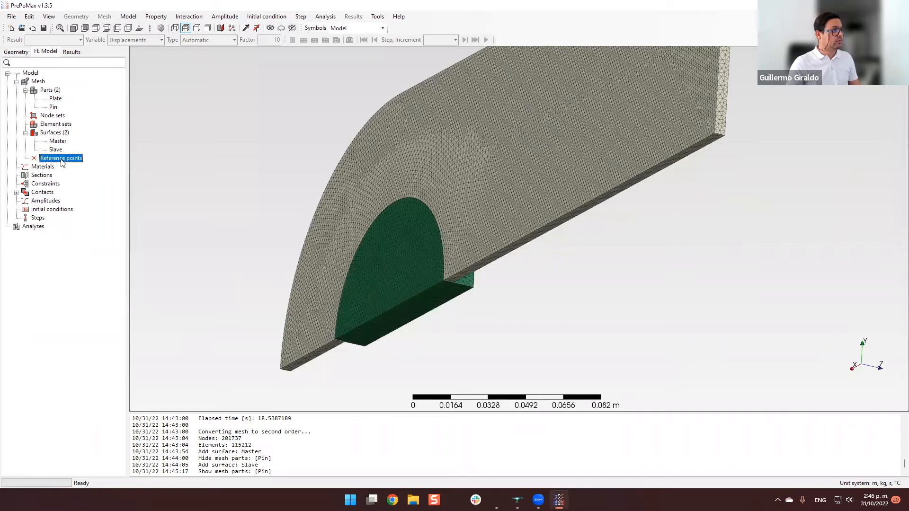
pyautogui.doubleClick(61, 160)
pyautogui.moveTo(264, 106); pyautogui.dragTo(197, 110)
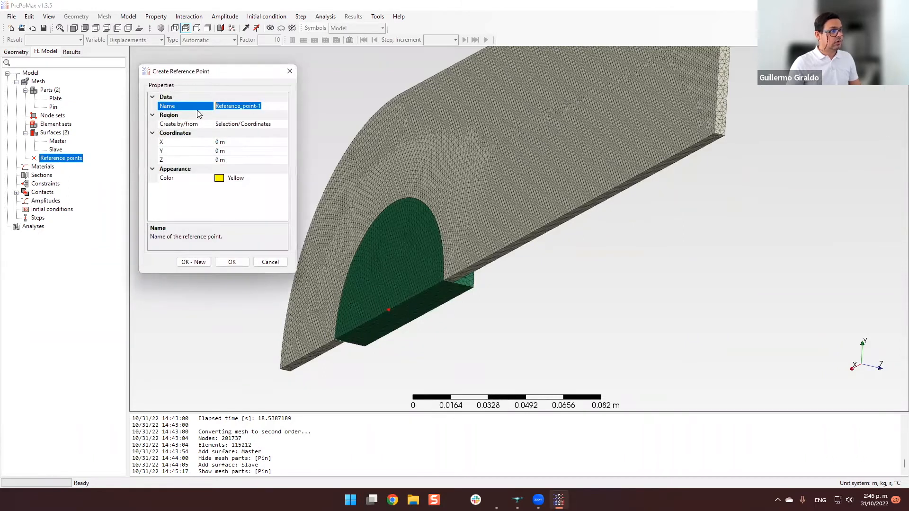
pyautogui.write('RP1')
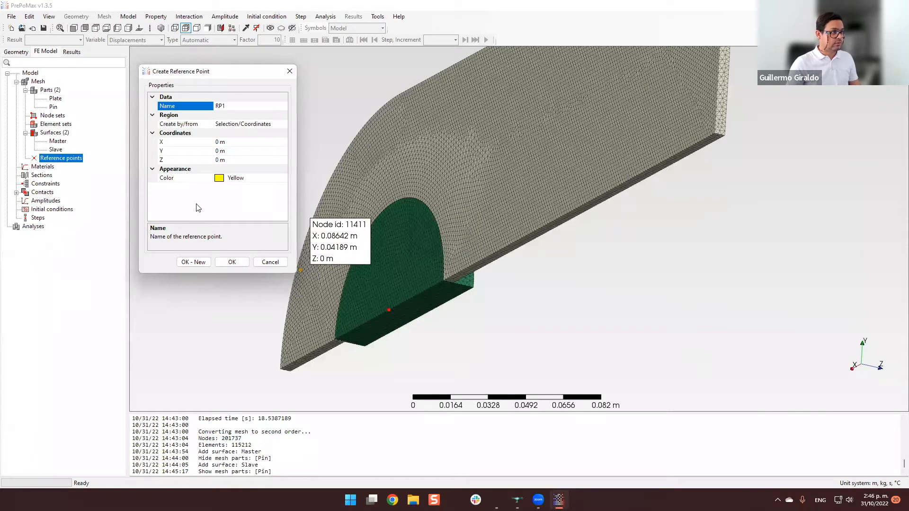
pyautogui.click(232, 262)
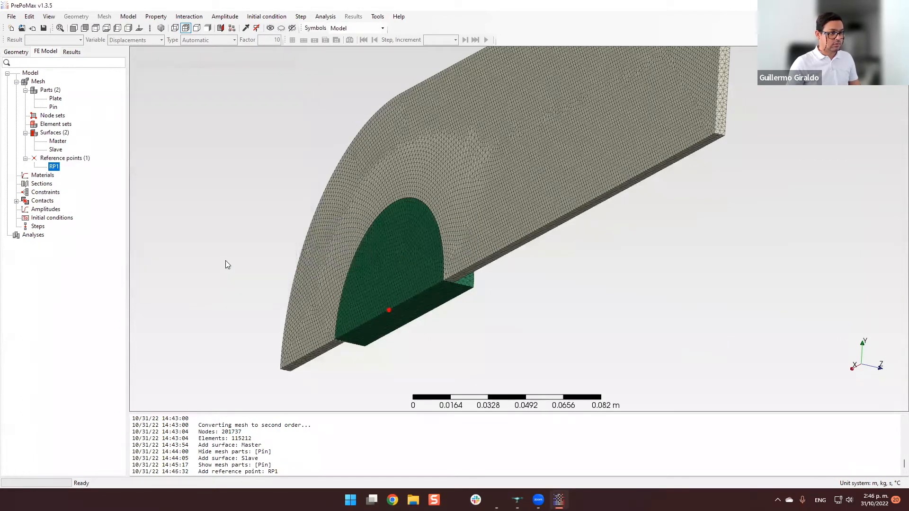
pyautogui.moveTo(539, 339); pyautogui.dragTo(322, 299, button='middle')
pyautogui.scroll(7, 388, 319)
pyautogui.scroll(-8, 408, 291)
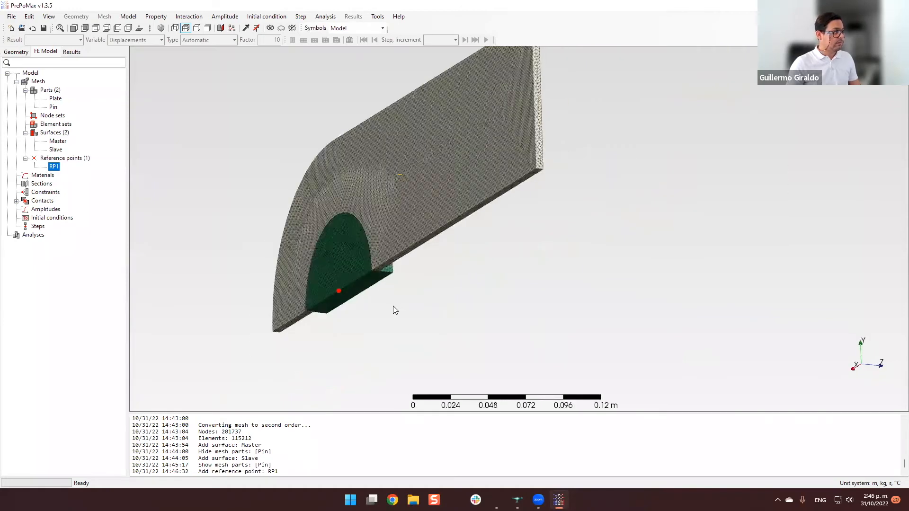
pyautogui.moveTo(393, 306); pyautogui.dragTo(625, 303, button='middle')
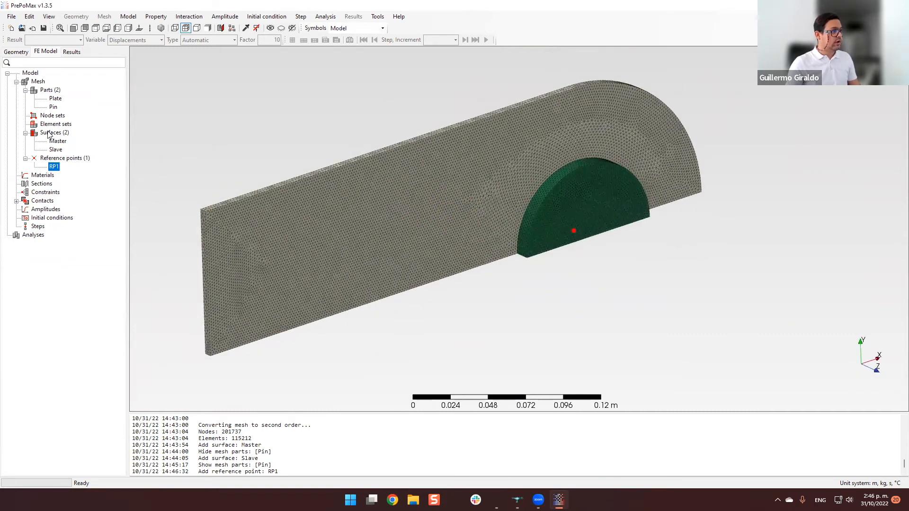
# Create a material named Elastic with an elastic model, Young's modulus 200e9 Pa and Poisson's ratio 0.3, and continue with a new material.
pyautogui.doubleClick(47, 176)
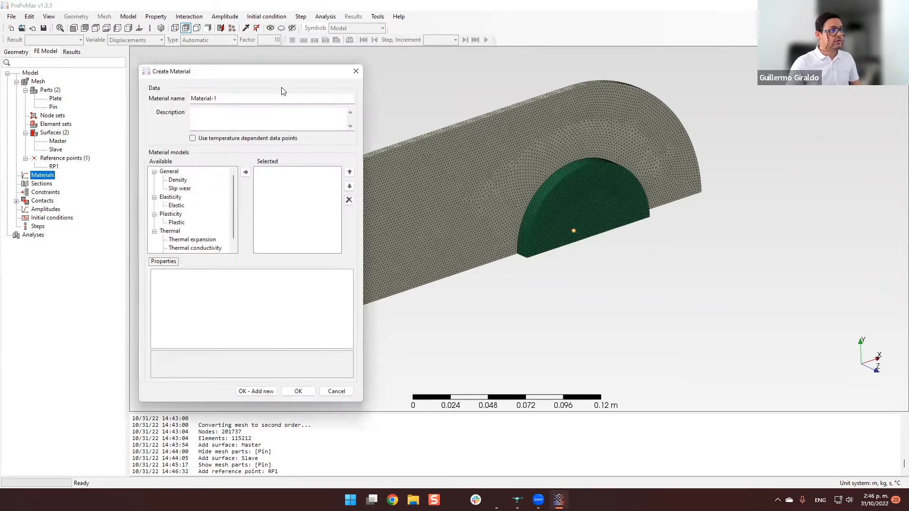
pyautogui.moveTo(282, 85); pyautogui.dragTo(229, 83)
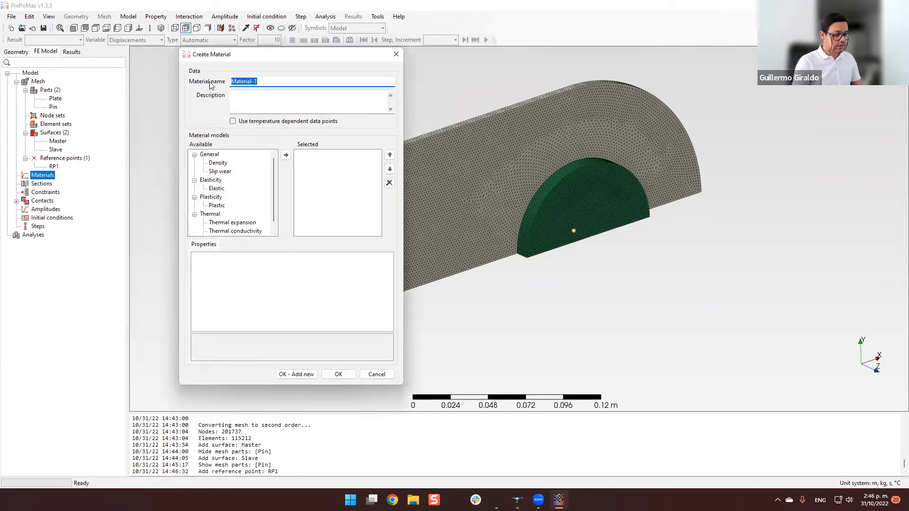
pyautogui.write('Elastic')
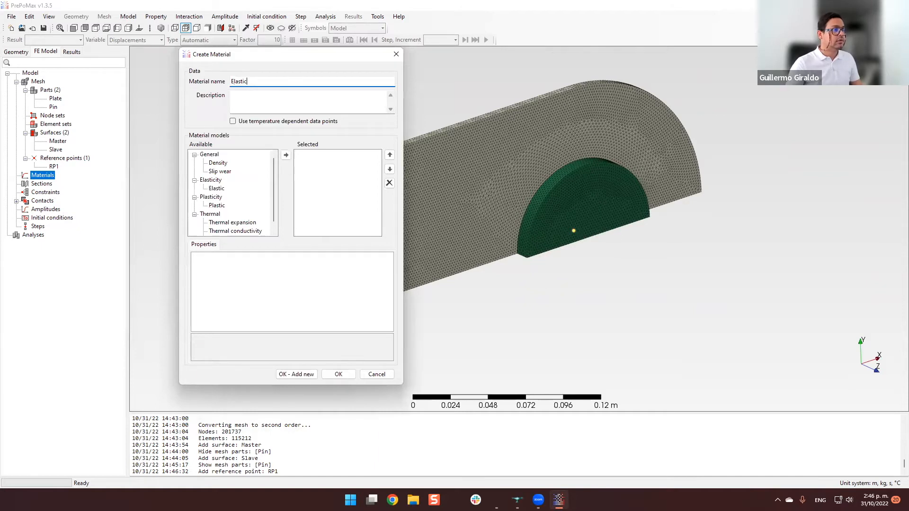
pyautogui.doubleClick(220, 189)
pyautogui.click(295, 266)
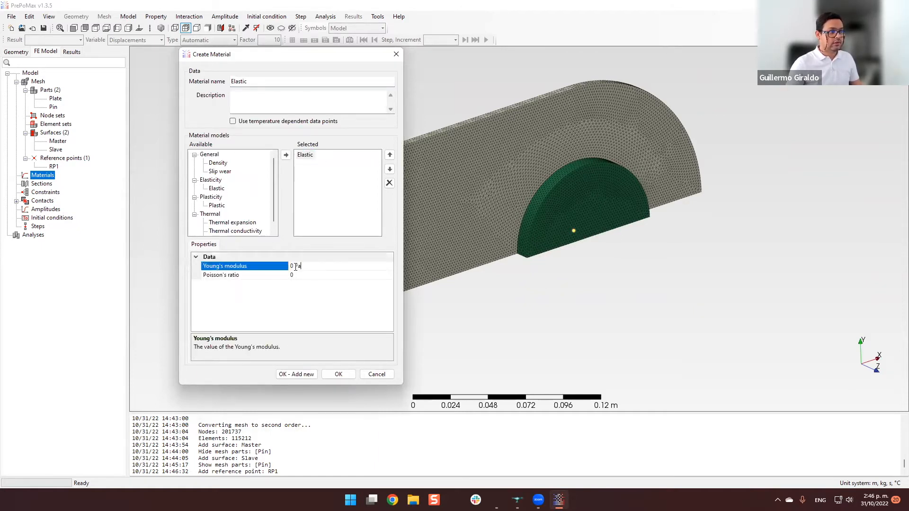
pyautogui.moveTo(294, 267); pyautogui.dragTo(288, 266)
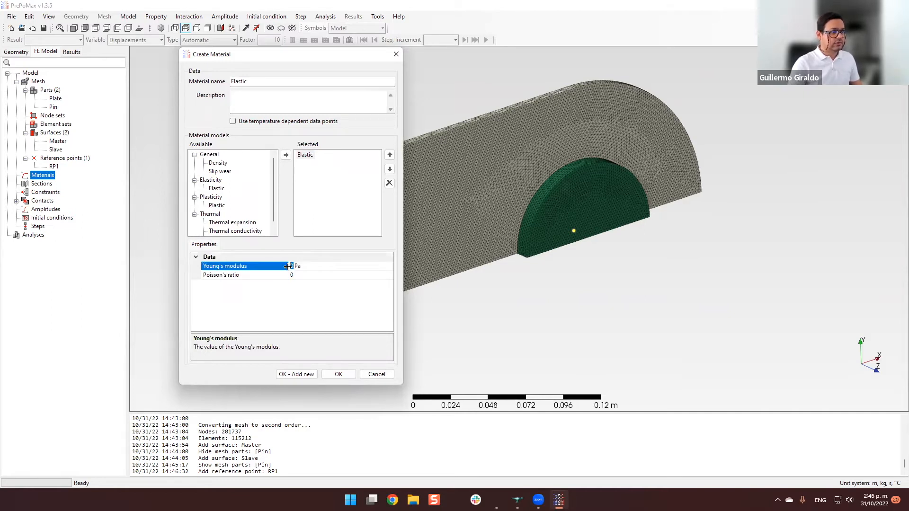
pyautogui.write('200e9')
pyautogui.click(301, 275)
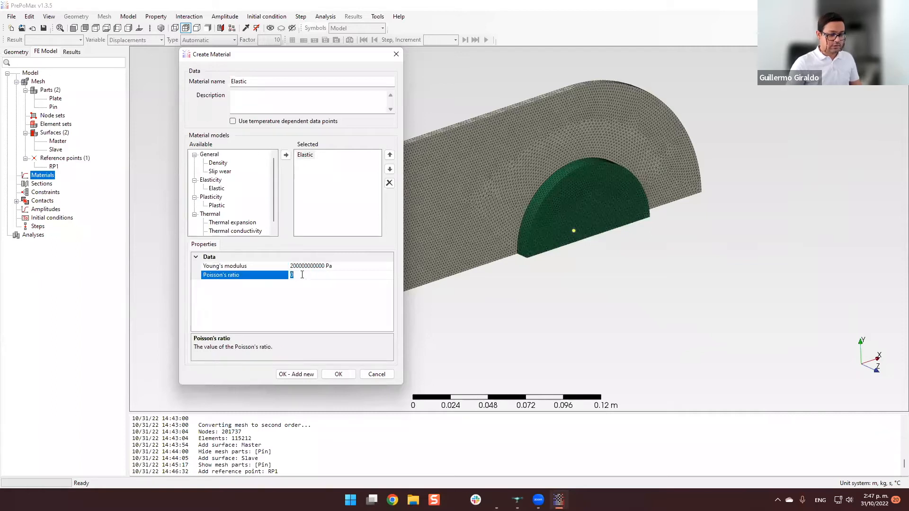
pyautogui.write('0.3')
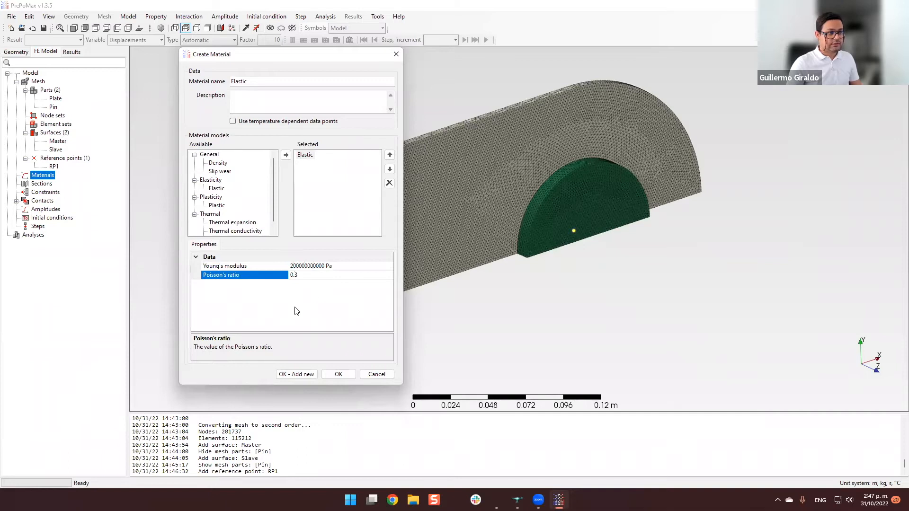
pyautogui.click(306, 374)
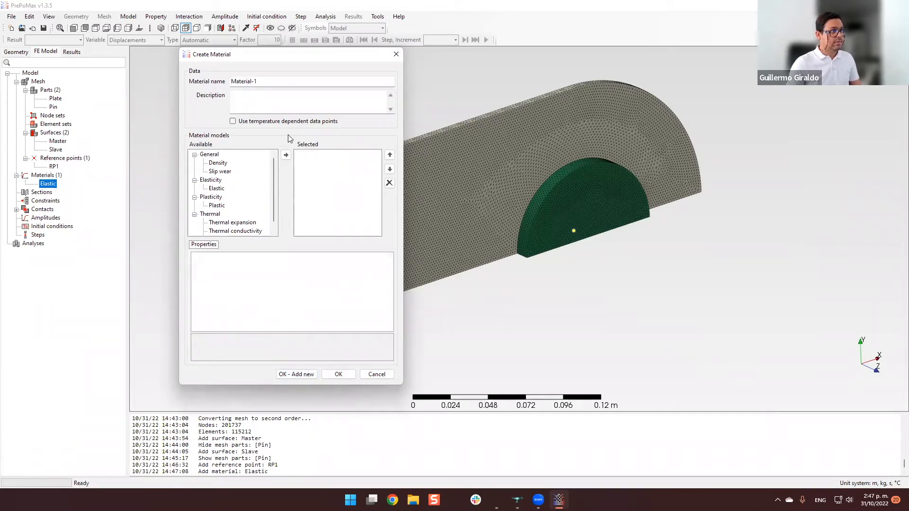
# Name the new material Plastic, give it an elastic model with 200e9 Pa and Poisson's ratio 0.3, and add a plastic model.
pyautogui.write('Plastic')
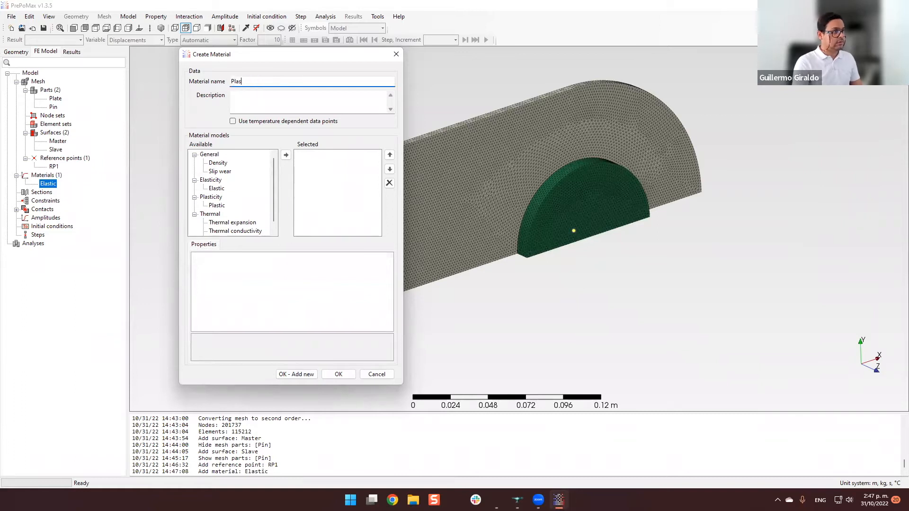
pyautogui.doubleClick(217, 187)
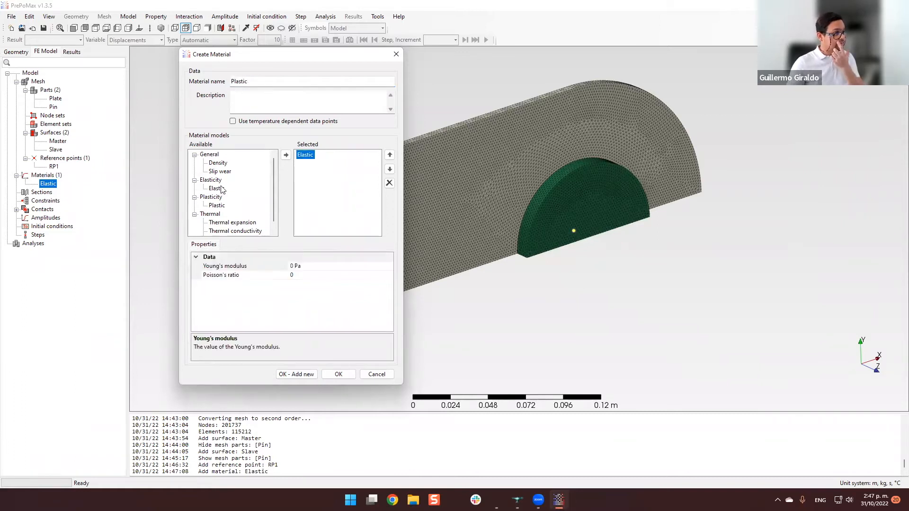
pyautogui.click(293, 266)
pyautogui.moveTo(294, 266); pyautogui.dragTo(289, 265)
pyautogui.write('200e9')
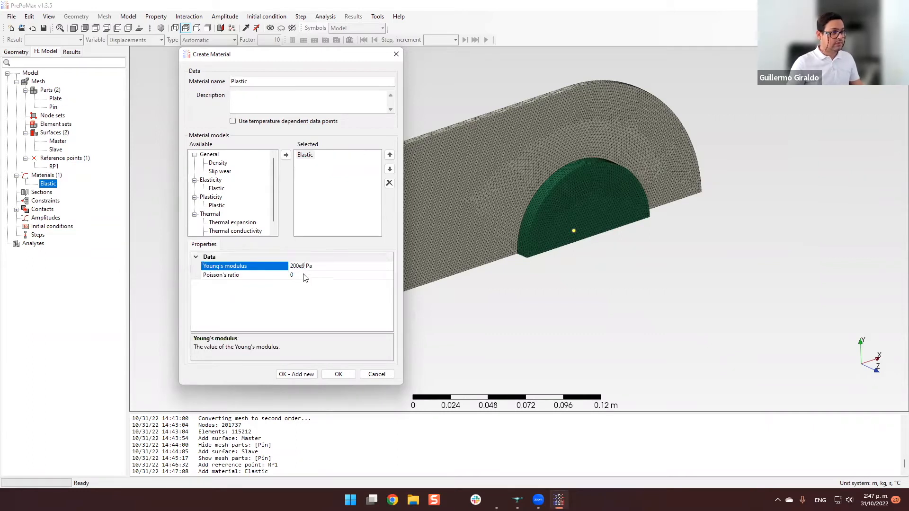
pyautogui.click(304, 274)
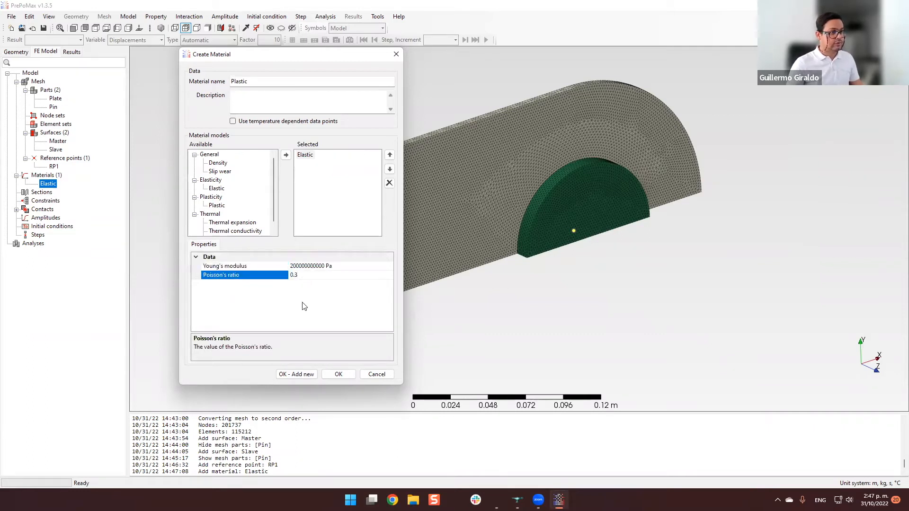
pyautogui.doubleClick(218, 207)
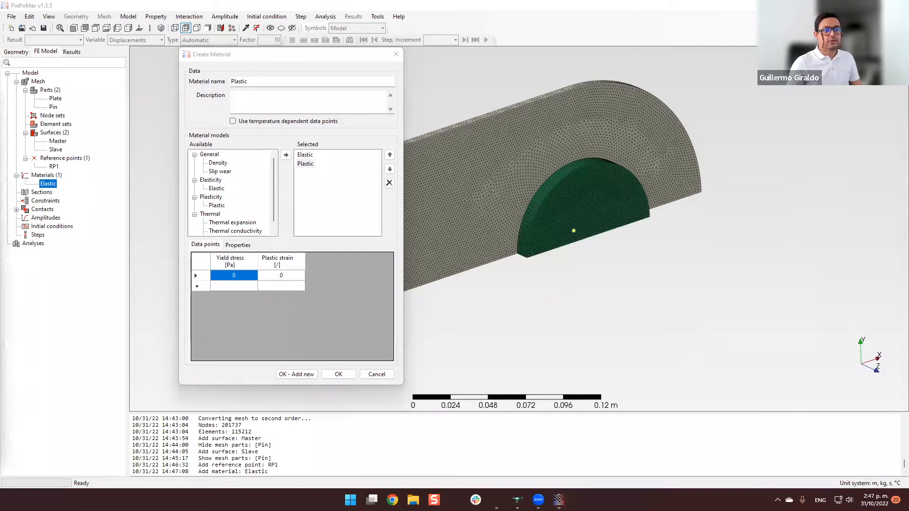
# Switch to the Libro1 workbook in Excel and examine the engineering stress and strain values at the origin, yield point and ultimate point.
pyautogui.moveTo(0, 95); pyautogui.dragTo(582, 87)
pyautogui.click(474, 278)
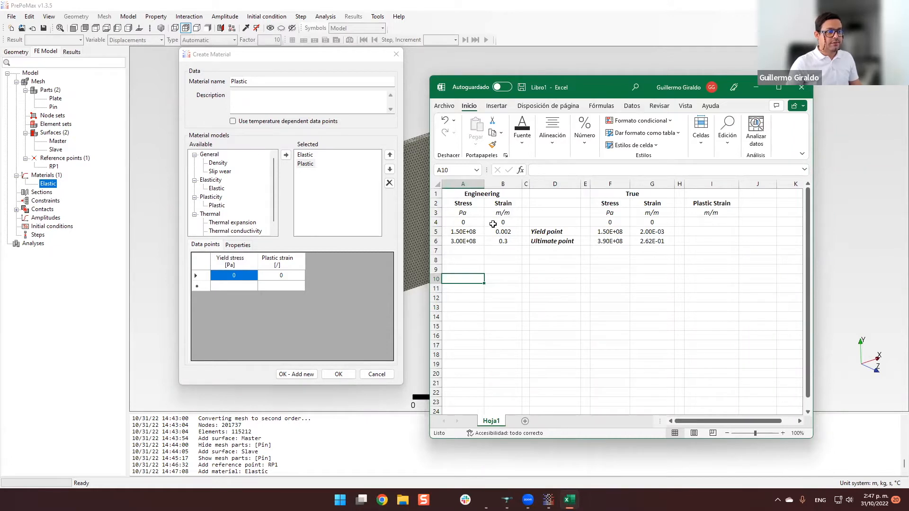
pyautogui.click(471, 224)
pyautogui.click(495, 224)
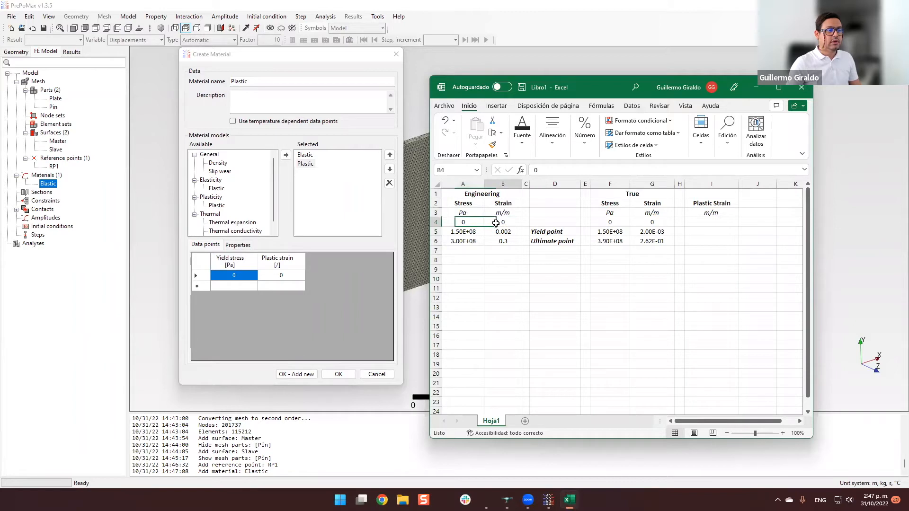
pyautogui.click(476, 261)
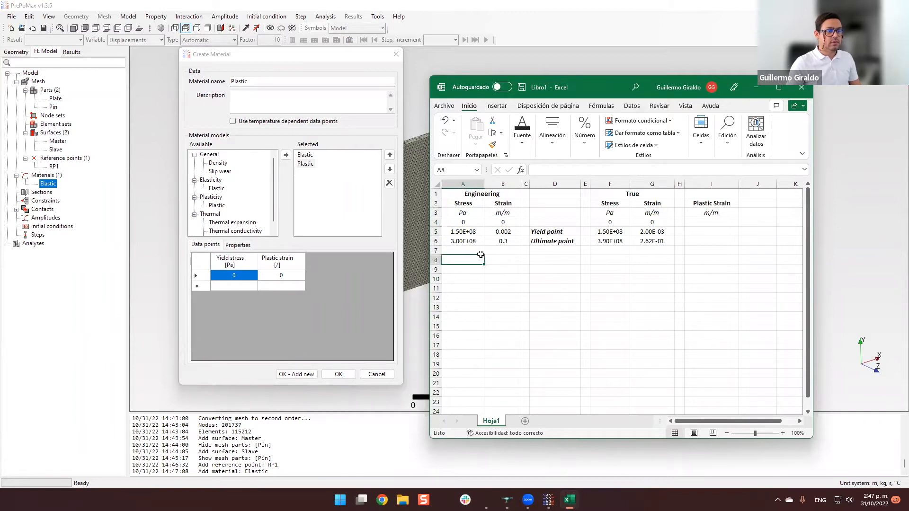
pyautogui.click(471, 233)
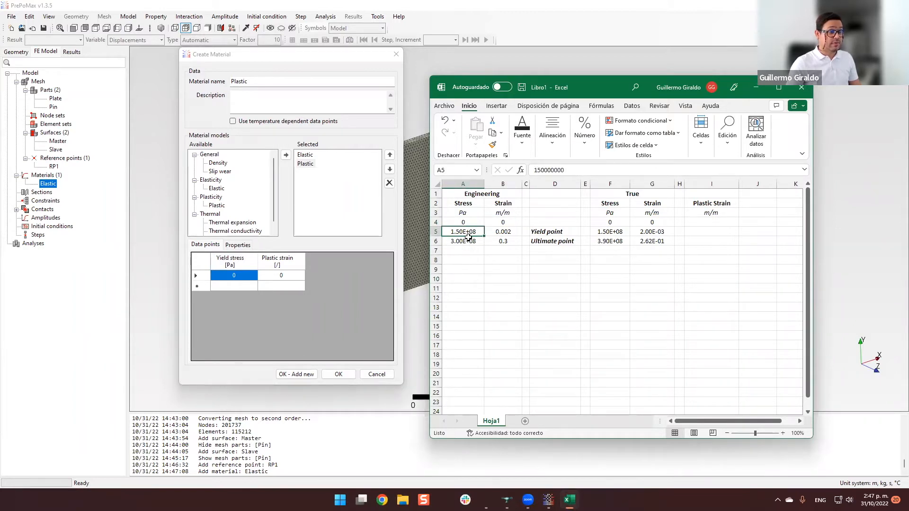
pyautogui.click(515, 233)
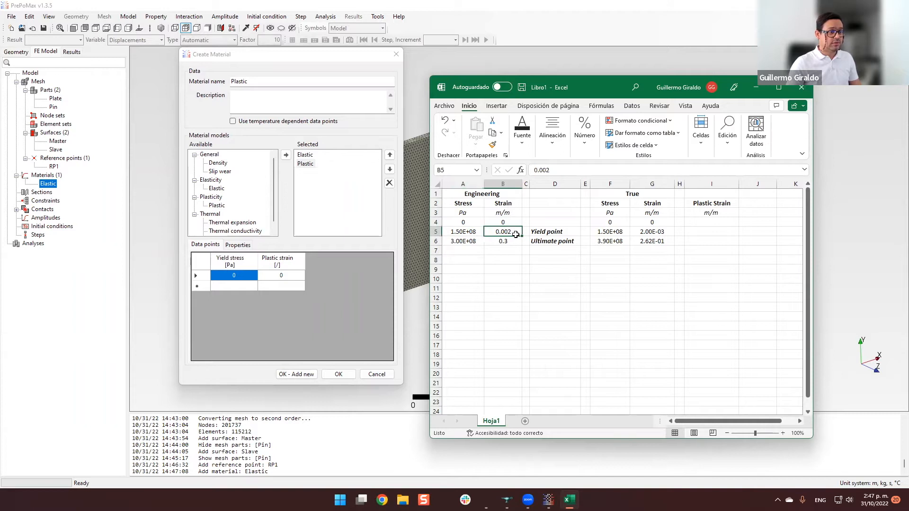
pyautogui.click(468, 243)
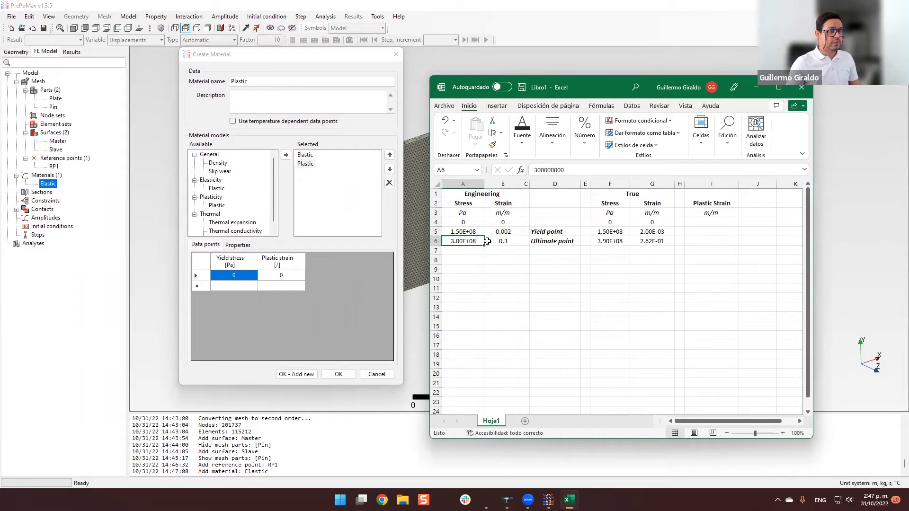
pyautogui.click(513, 242)
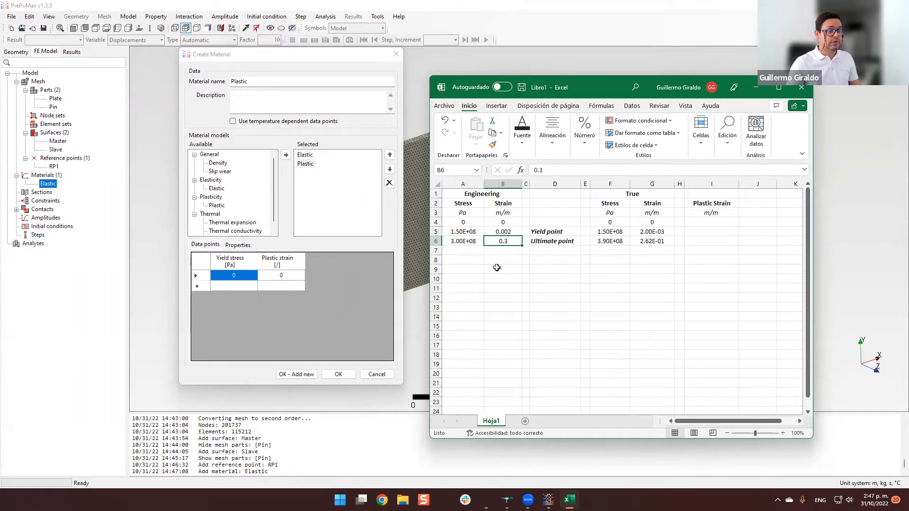
# Plot the engineering stress and strain data in A4:B6 as a scatter chart with straight lines and place it below the table.
pyautogui.moveTo(476, 225); pyautogui.dragTo(498, 242)
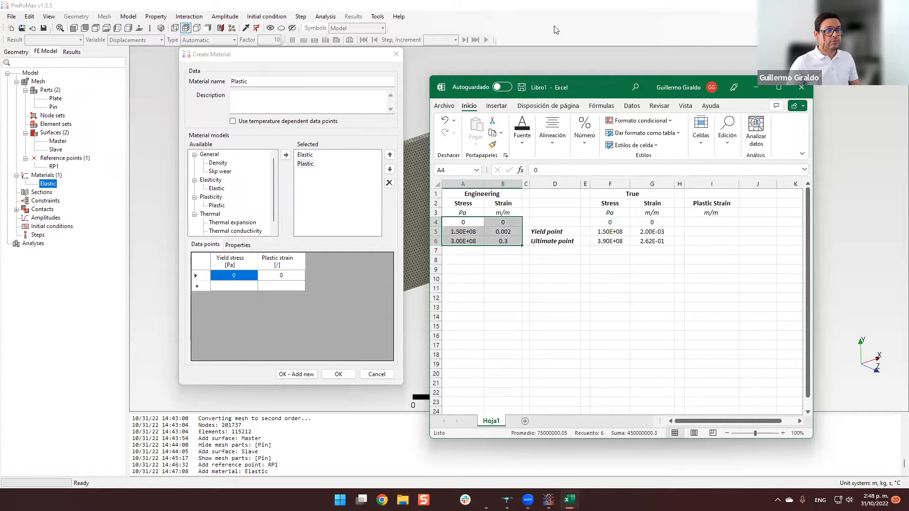
pyautogui.click(496, 106)
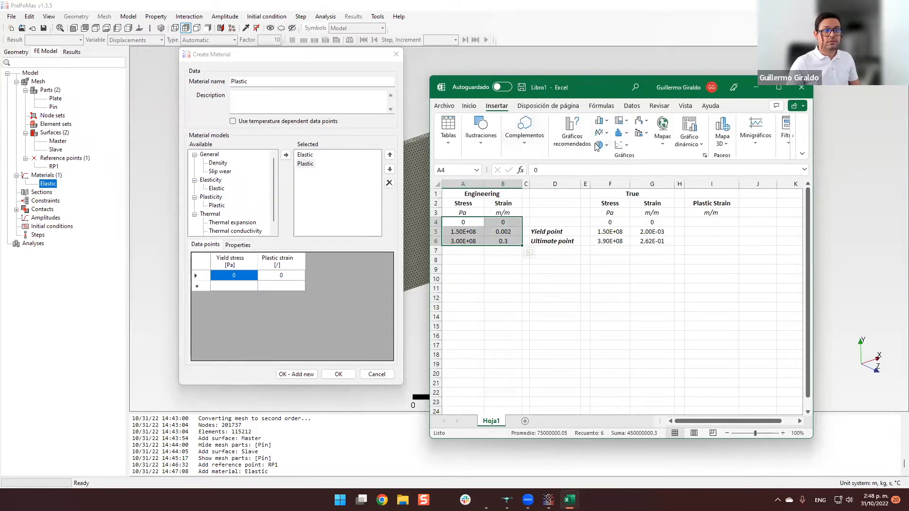
pyautogui.click(622, 145)
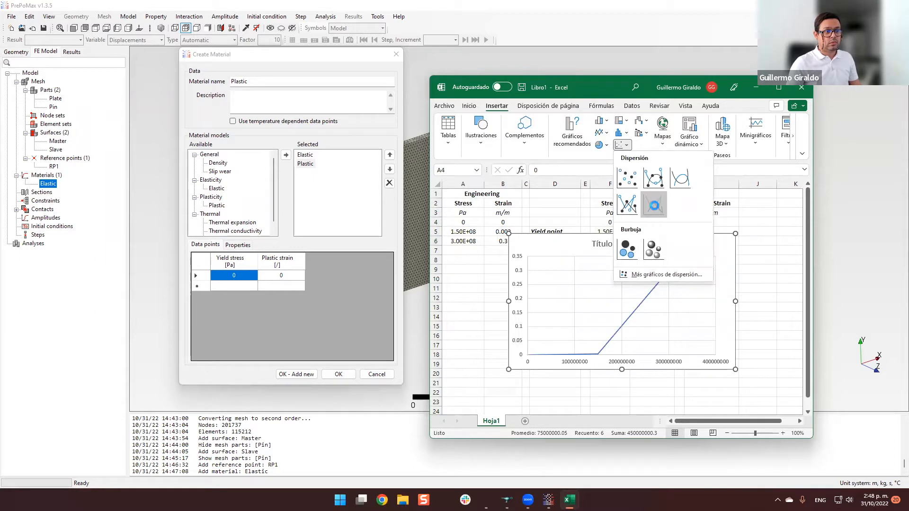
pyautogui.click(654, 205)
pyautogui.moveTo(647, 249); pyautogui.dragTo(639, 271)
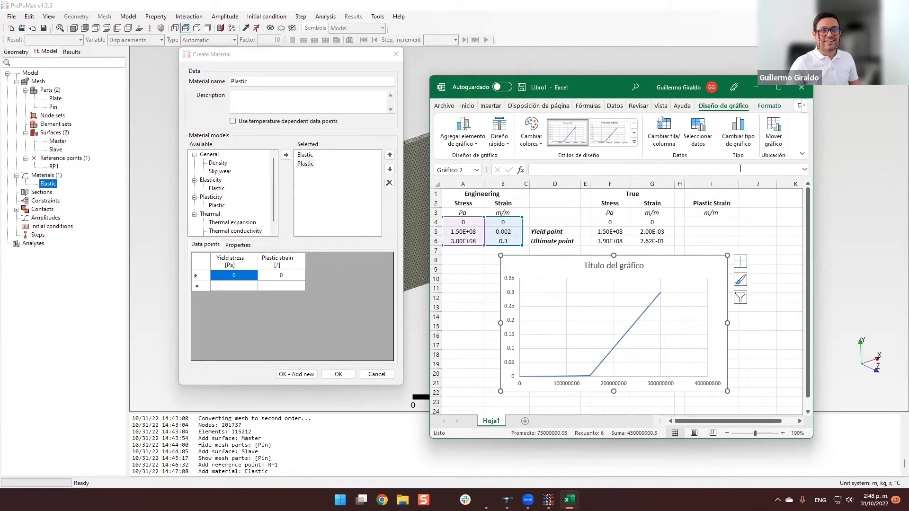
# Delete the scatter chart from the worksheet.
pyautogui.click(748, 232)
pyautogui.click(705, 266)
pyautogui.press('Delete')
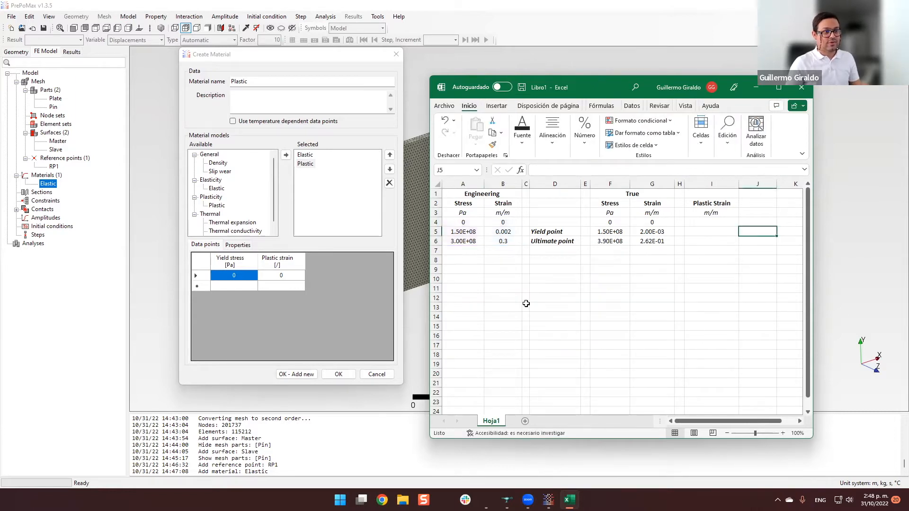
# Try to move the engineering stress column A past the engineering strain column.
pyautogui.click(469, 186)
pyautogui.moveTo(468, 189); pyautogui.dragTo(527, 192)
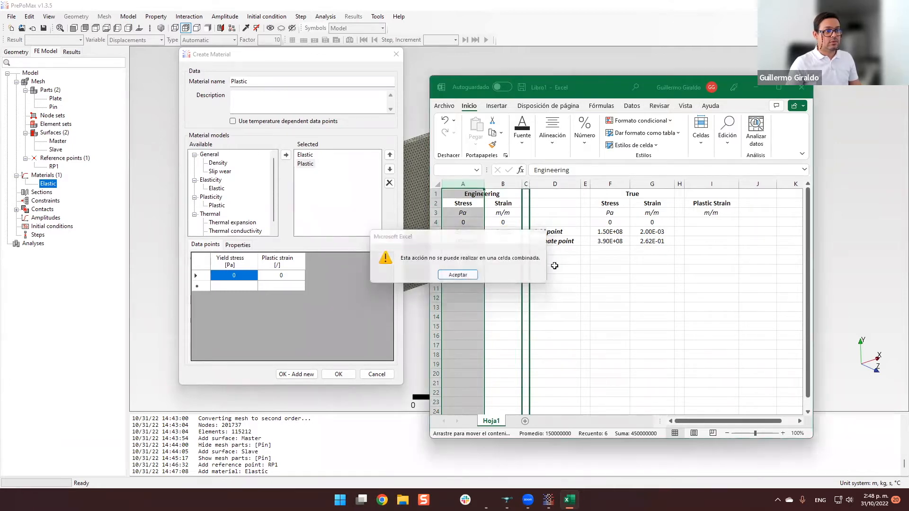
pyautogui.press('Return')
pyautogui.click(497, 289)
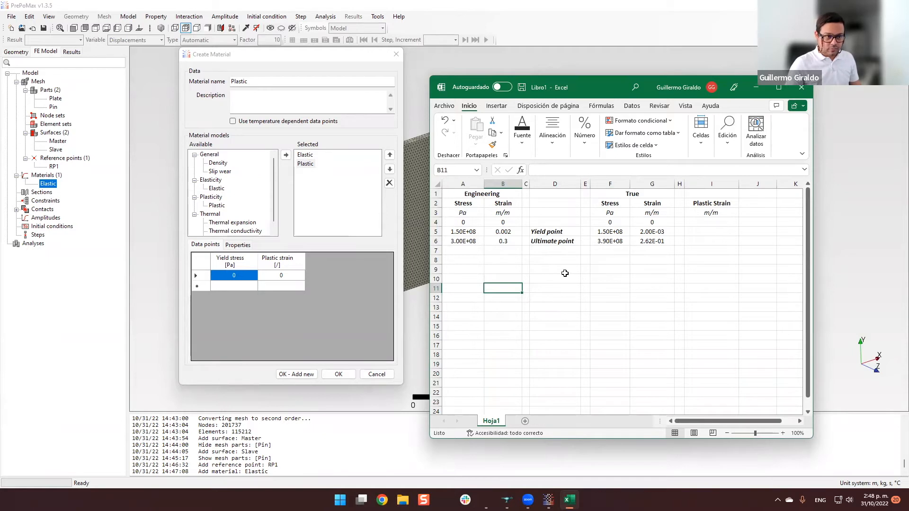
# Examine the formulas that compute true stress and true strain from the engineering values in cells F4 and G4.
pyautogui.click(565, 275)
pyautogui.click(614, 280)
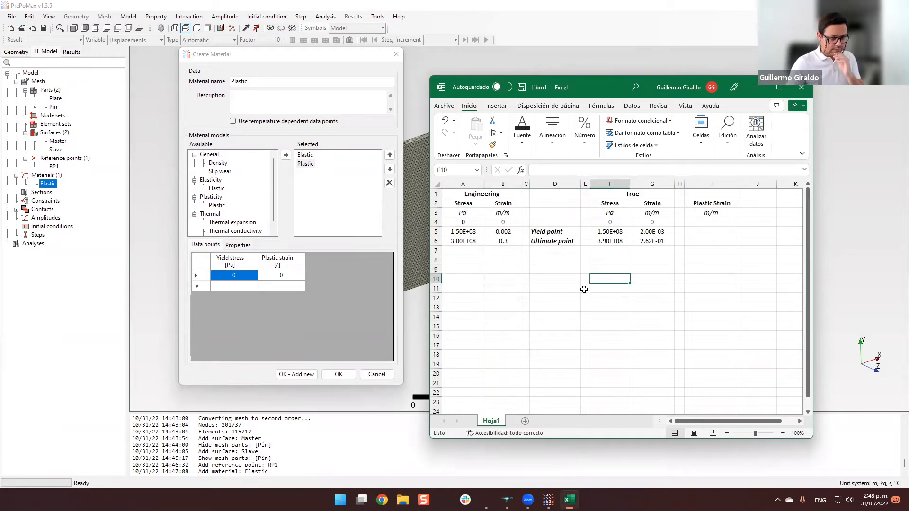
pyautogui.click(554, 271)
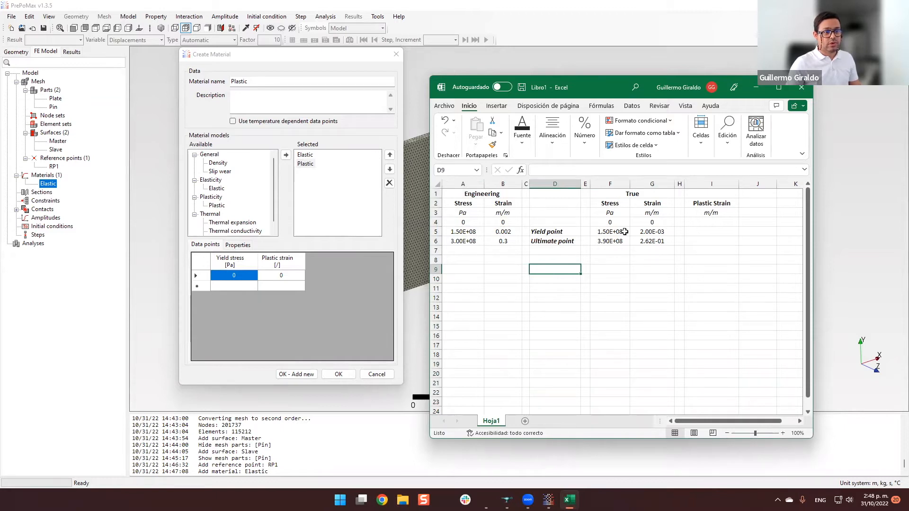
pyautogui.click(615, 277)
pyautogui.click(621, 222)
pyautogui.click(612, 266)
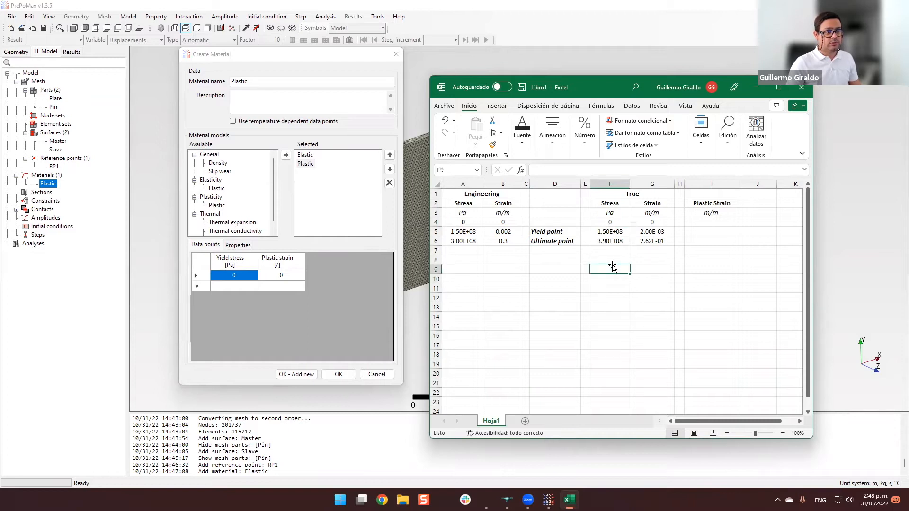
pyautogui.click(612, 223)
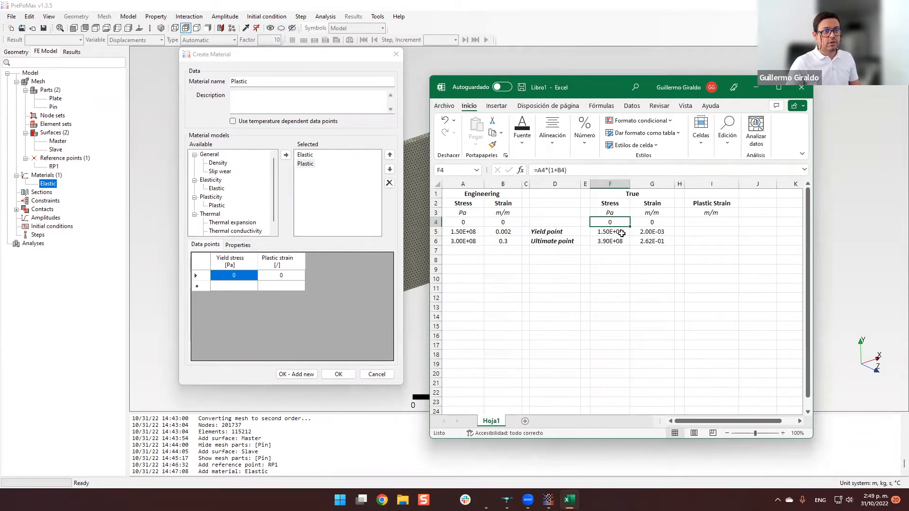
pyautogui.click(661, 221)
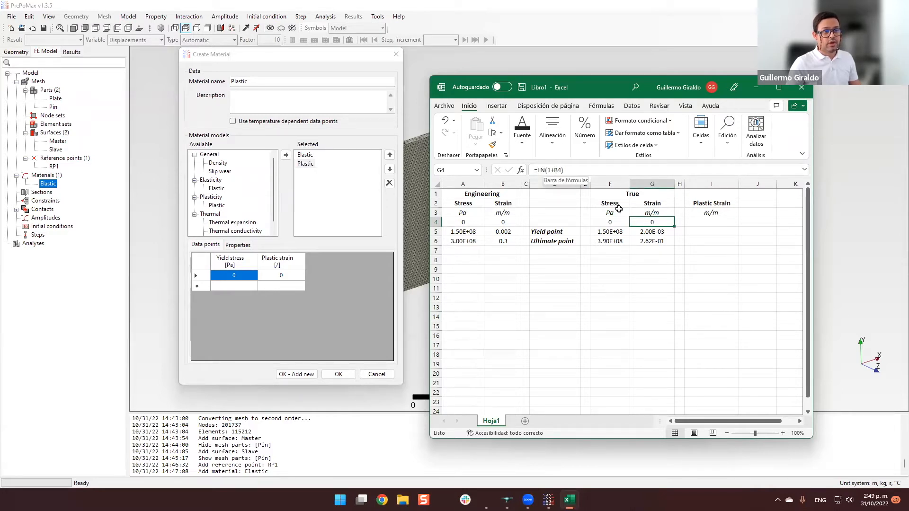
pyautogui.click(640, 297)
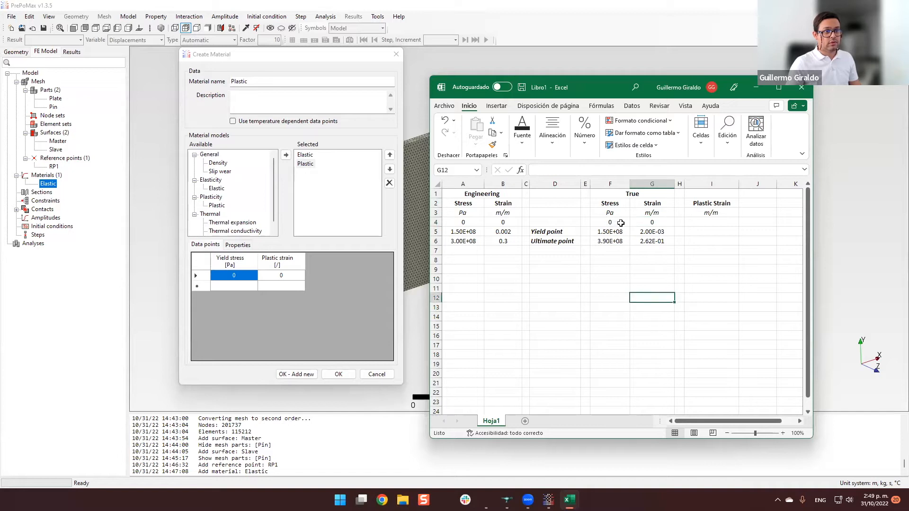
# Compare the engineering stress and strain with the true stress and strain in the yield point row.
pyautogui.click(620, 231)
pyautogui.click(619, 244)
pyautogui.click(607, 278)
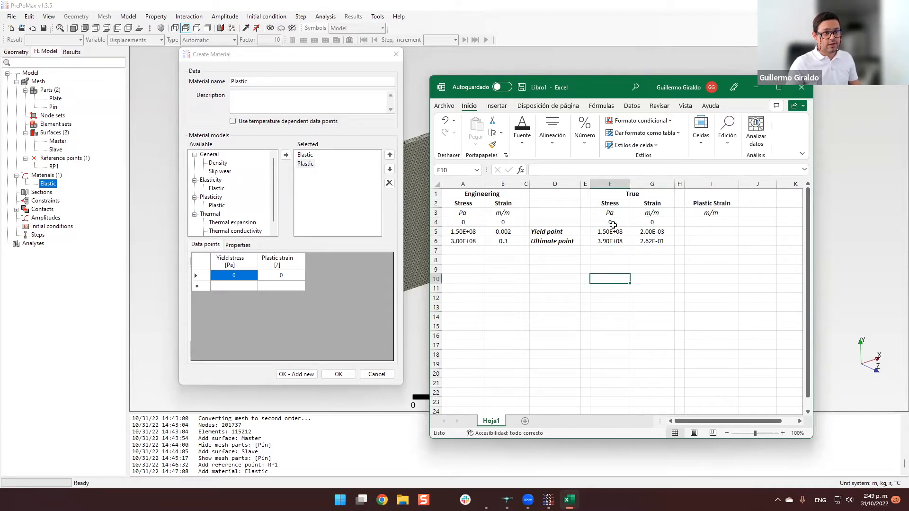
pyautogui.click(639, 269)
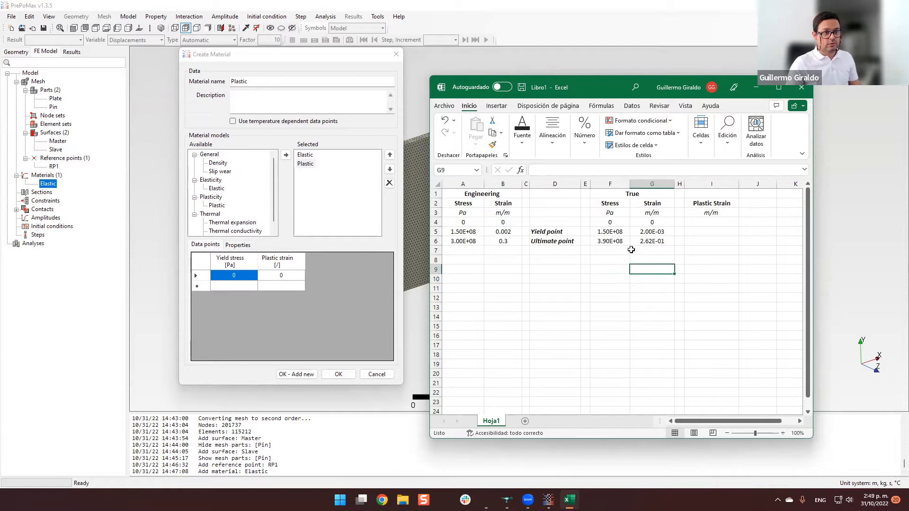
pyautogui.click(478, 233)
pyautogui.click(618, 232)
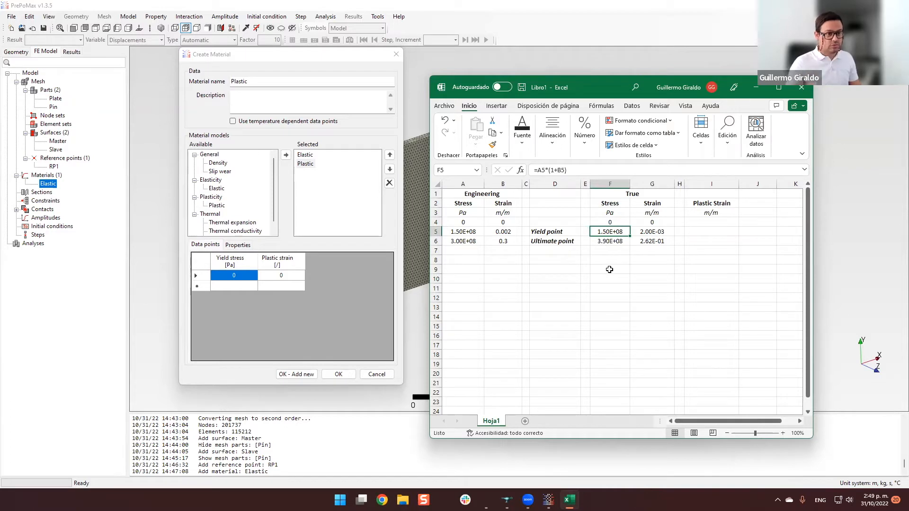
pyautogui.click(512, 232)
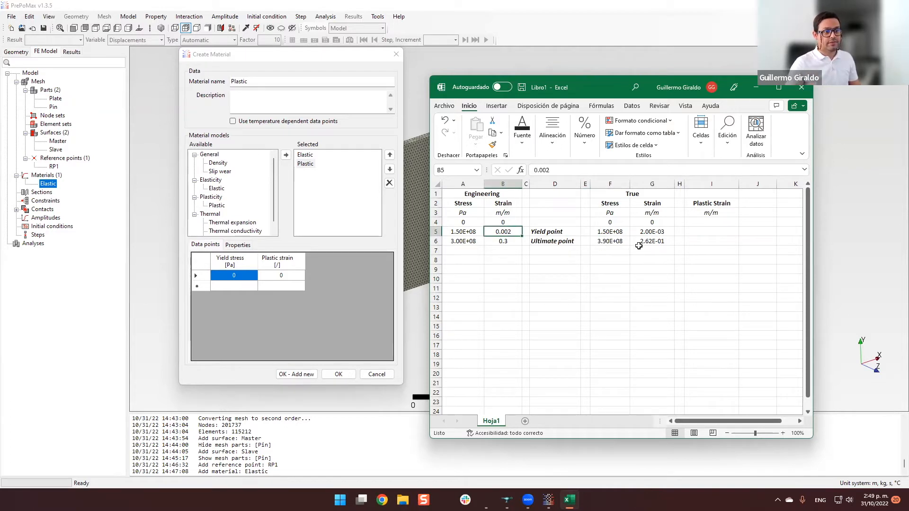
pyautogui.click(659, 232)
pyautogui.click(610, 268)
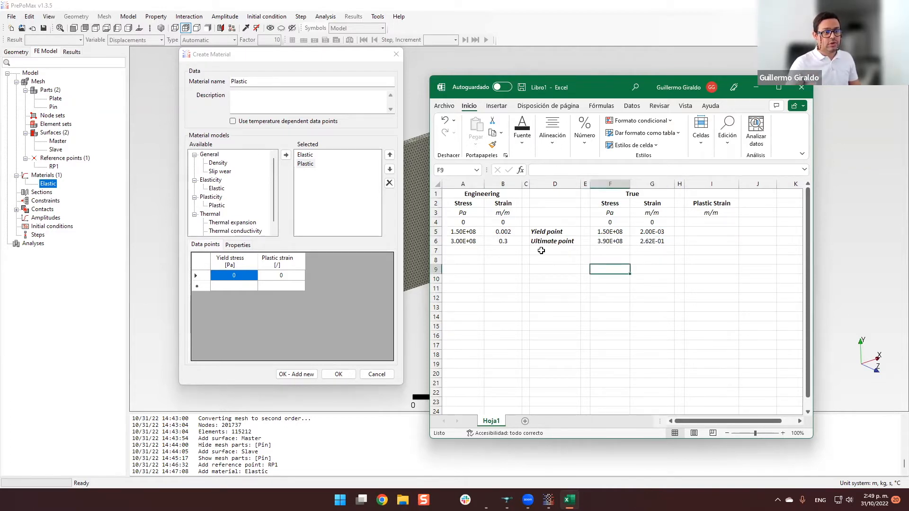
# Compare the engineering and true stress and strain in the ultimate point row, checking the formulas in F6 and G6.
pyautogui.click(507, 243)
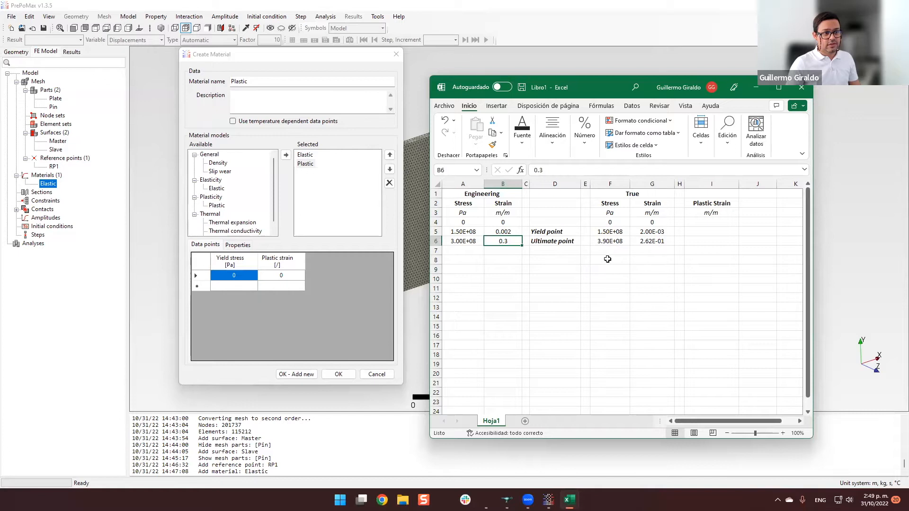
pyautogui.click(469, 242)
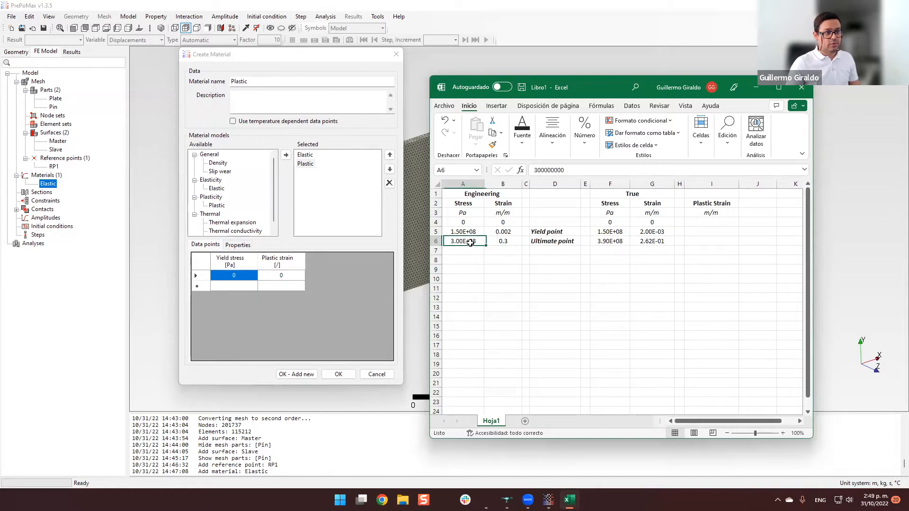
pyautogui.click(622, 242)
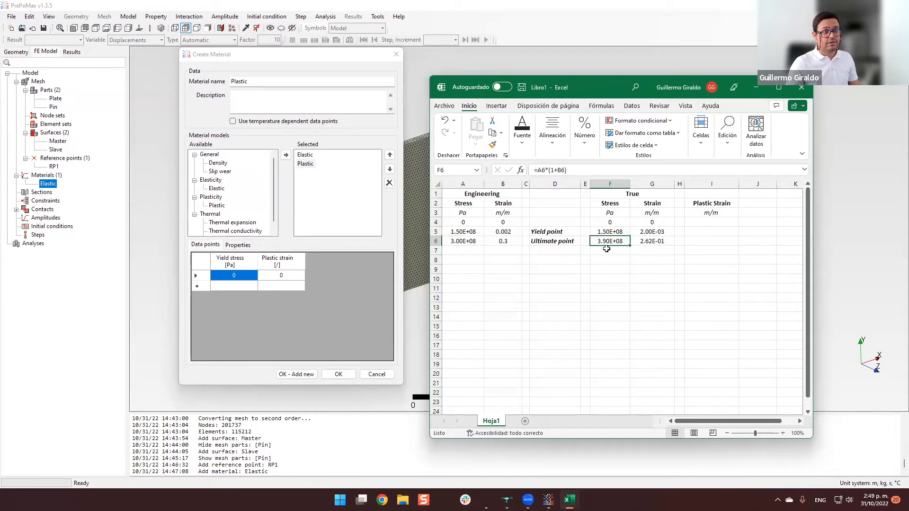
pyautogui.click(657, 243)
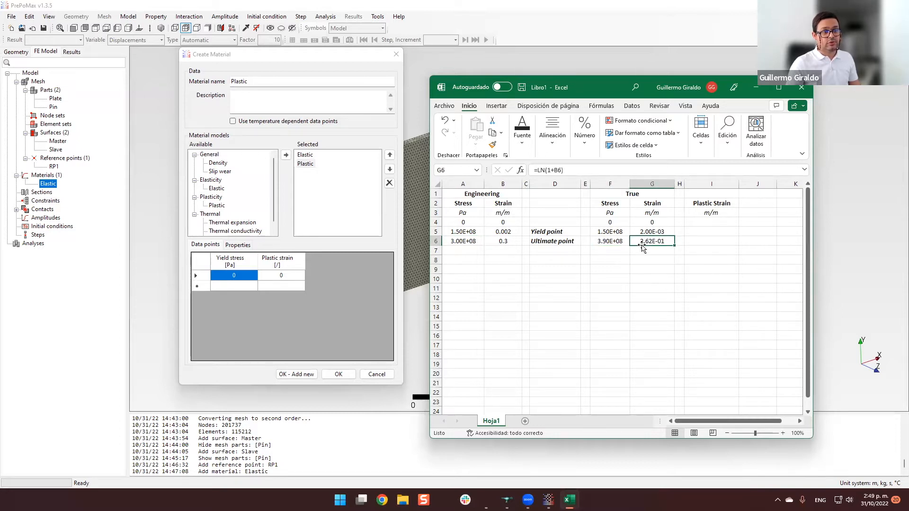
pyautogui.click(652, 259)
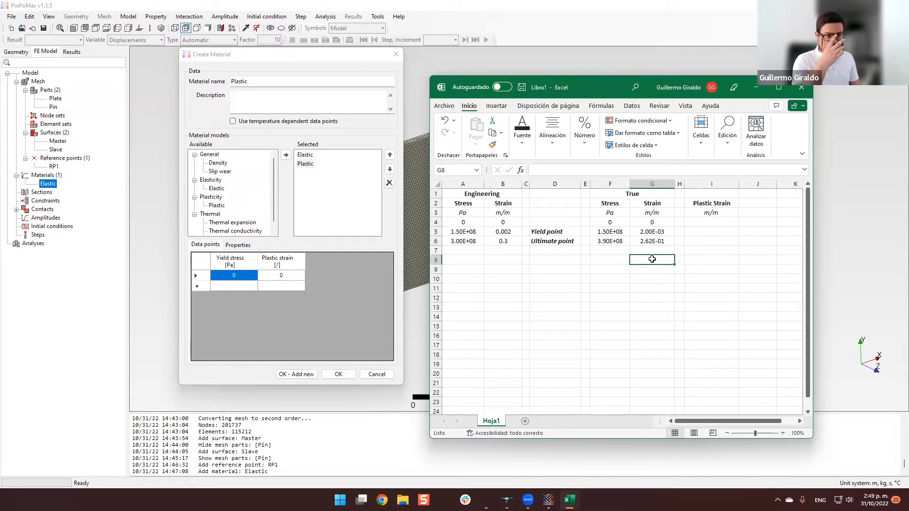
pyautogui.moveTo(652, 259); pyautogui.dragTo(625, 261)
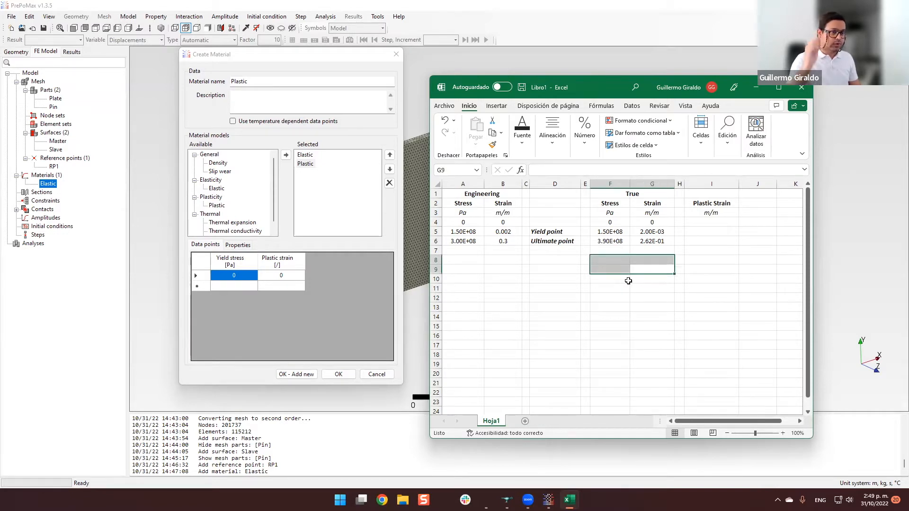
pyautogui.click(626, 296)
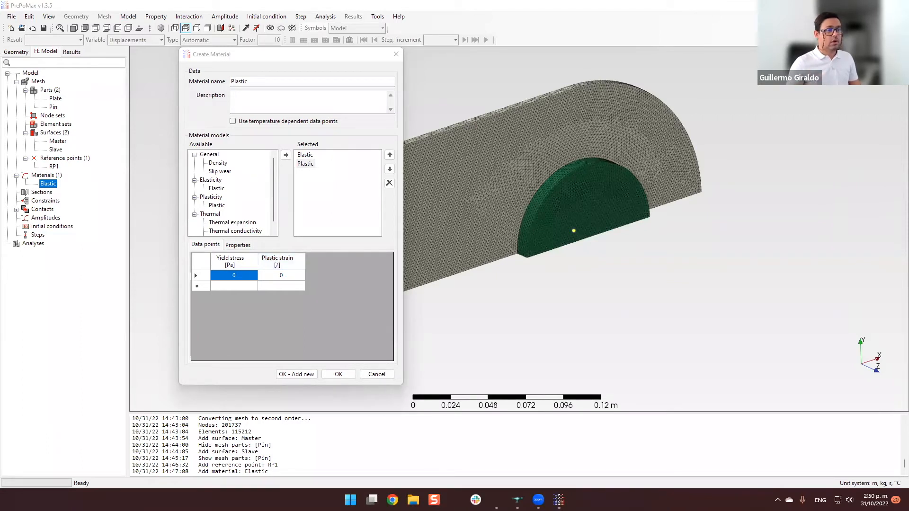
# Bring the Libro1 workbook back into view and review the true strain cells G4 to G6.
pyautogui.moveTo(605, 91); pyautogui.dragTo(605, 82)
pyautogui.click(664, 224)
pyautogui.click(667, 216)
pyautogui.click(668, 224)
pyautogui.click(665, 237)
pyautogui.click(657, 281)
pyautogui.click(665, 217)
pyautogui.click(666, 225)
pyautogui.click(665, 235)
pyautogui.click(668, 225)
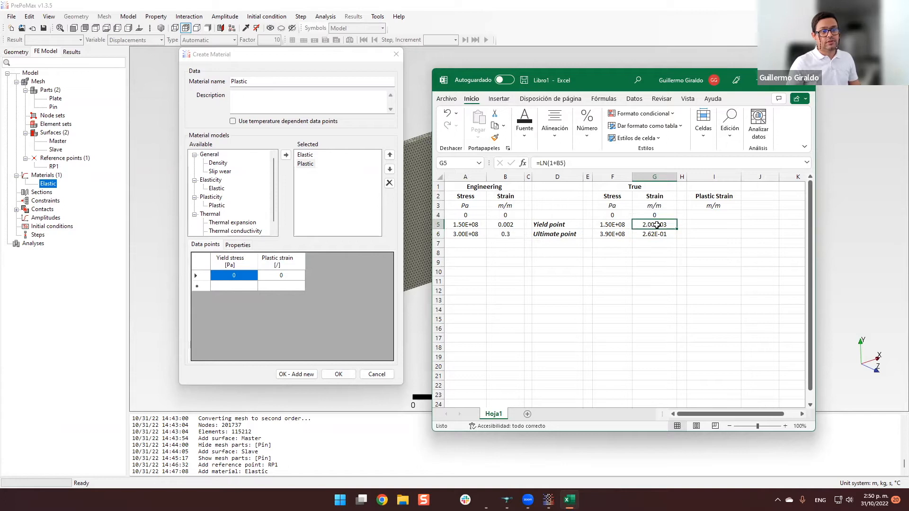
# Mark the origin row's Plastic Strain cell I4 with an X.
pyautogui.click(719, 216)
pyautogui.write('X')
pyautogui.press('Return')
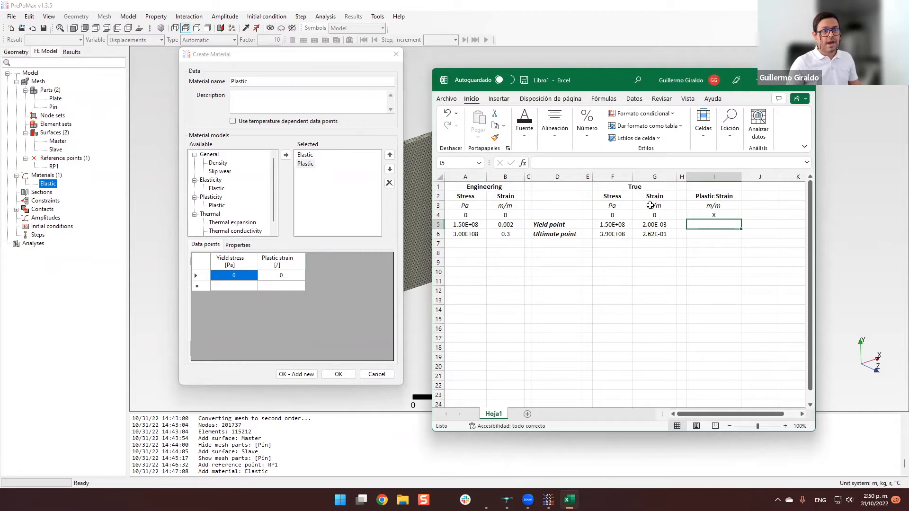
# Calculate the yield point's plastic strain in I5 with the formula =G5-$G$5.
pyautogui.click(716, 242)
pyautogui.click(664, 225)
pyautogui.click(724, 222)
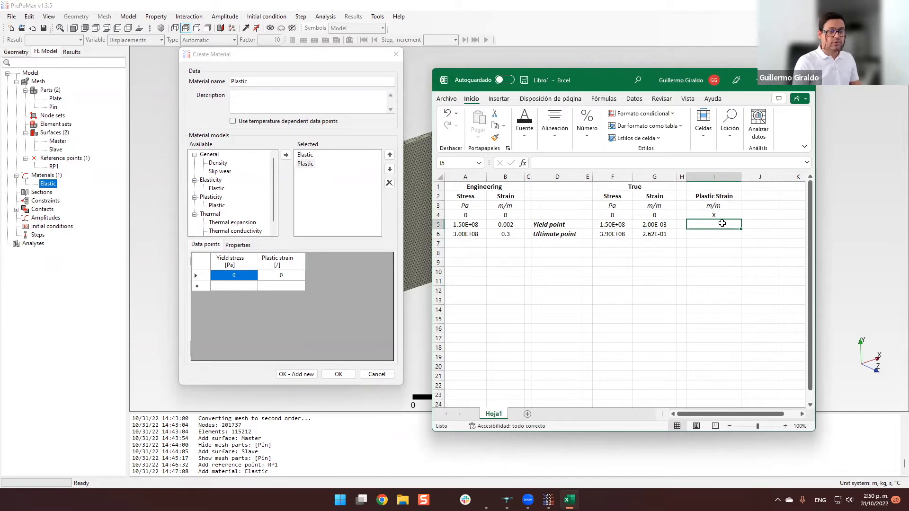
pyautogui.write('=')
pyautogui.press('Left')
pyautogui.press('Left')
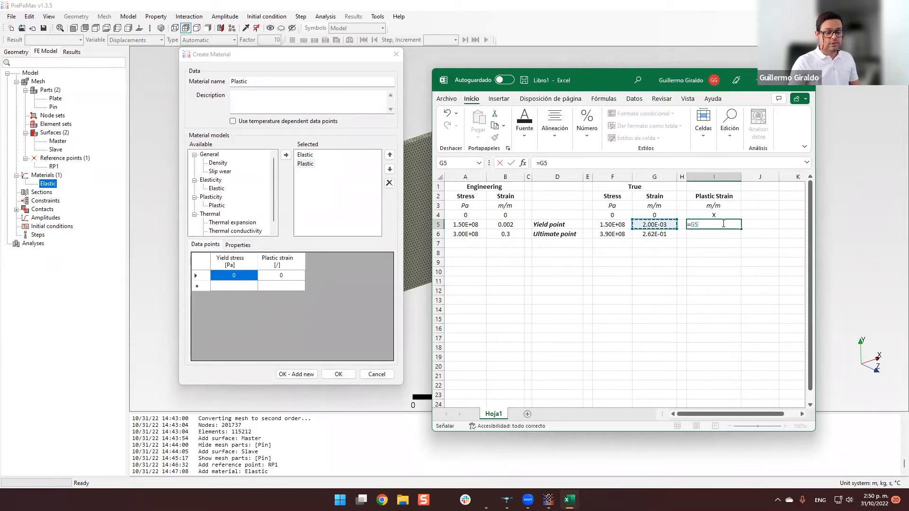
pyautogui.write('-')
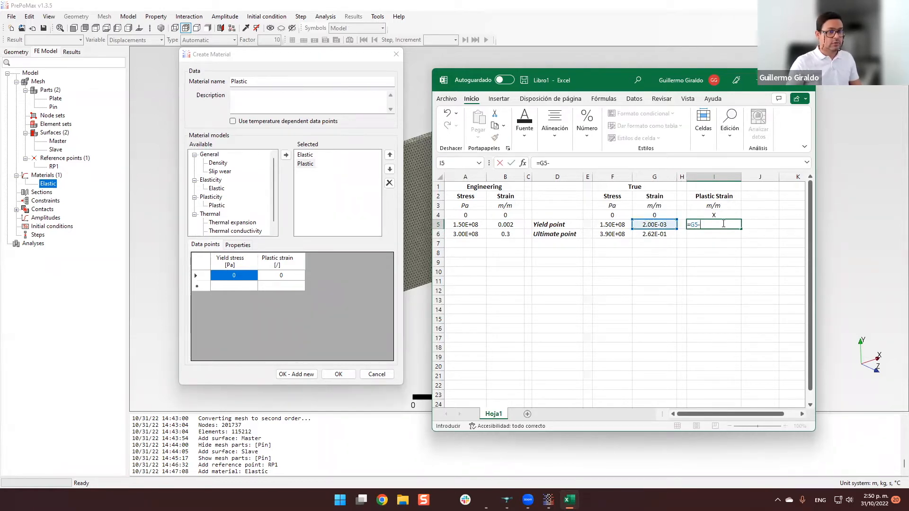
pyautogui.click(662, 224)
pyautogui.click(703, 224)
pyautogui.write('$G$5')
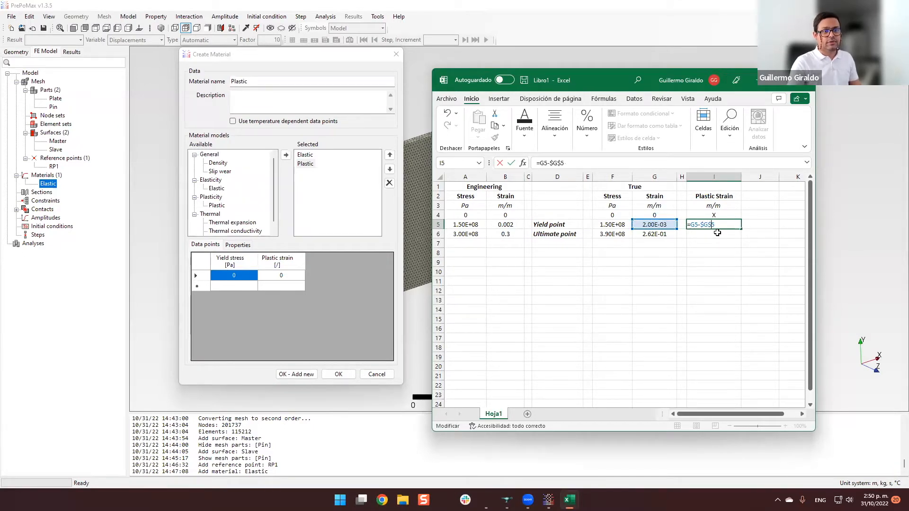
pyautogui.press('Return')
# Fill the plastic strain formula from I5 down to I6 for the ultimate point.
pyautogui.click(729, 225)
pyautogui.moveTo(741, 229); pyautogui.dragTo(741, 238)
pyautogui.click(716, 259)
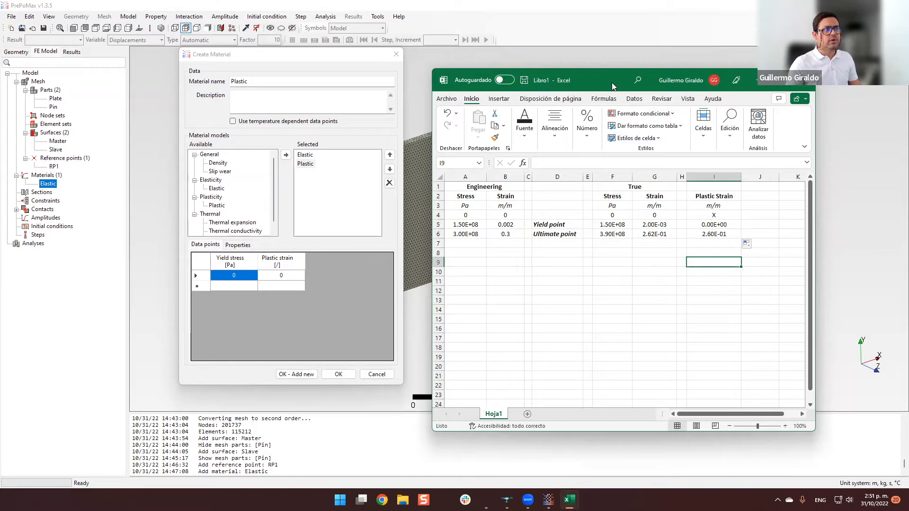
# Move the workbook clear of PrePoMax and set the Plastic material's first yield stress to 150e6 Pa, keeping plastic strain 0.
pyautogui.moveTo(612, 82); pyautogui.dragTo(620, 61)
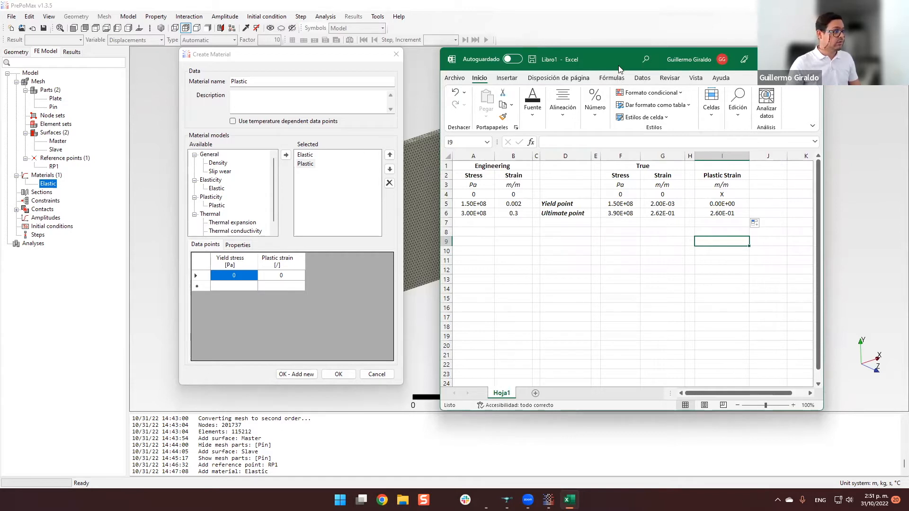
pyautogui.moveTo(618, 66); pyautogui.dragTo(0, 65)
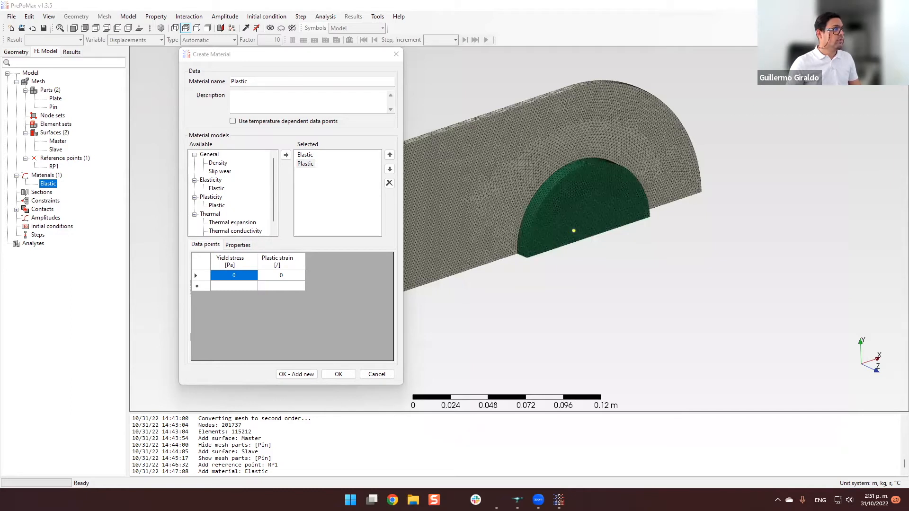
pyautogui.click(244, 279)
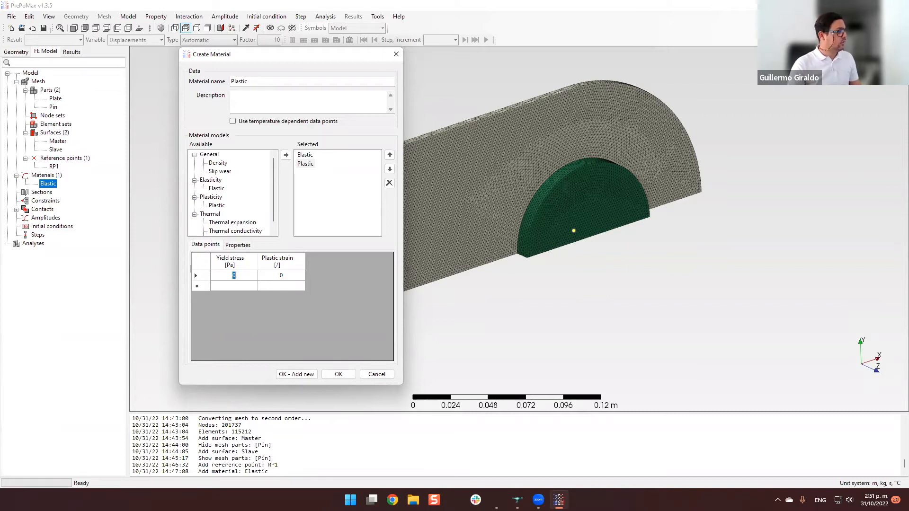
pyautogui.write('6')
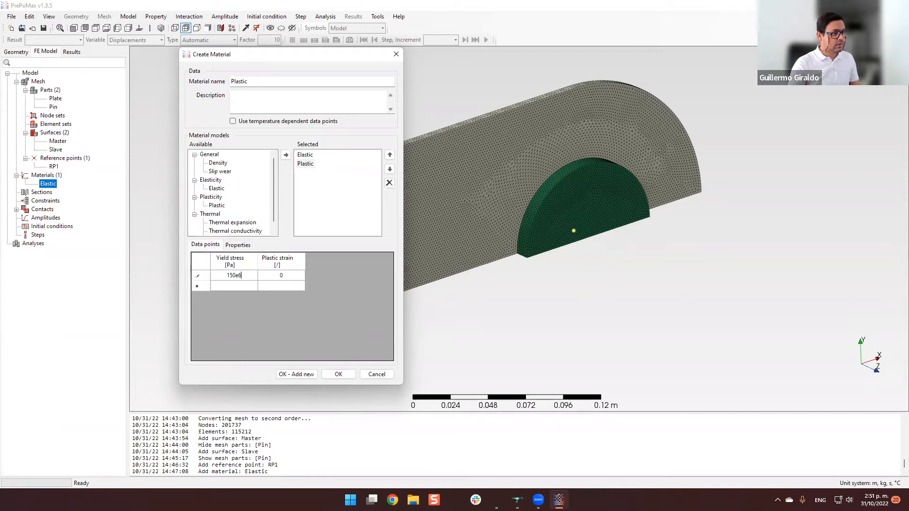
pyautogui.press('Tab')
pyautogui.press('Tab')
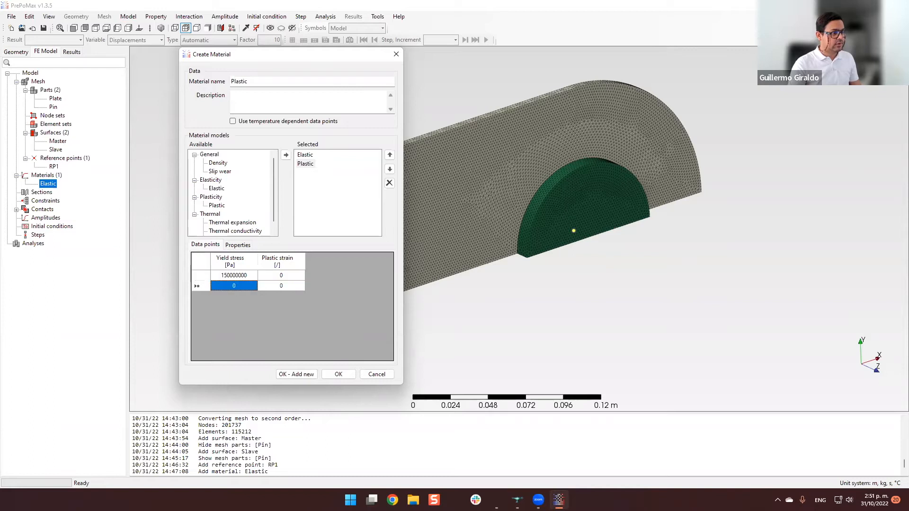
# Add a second plasticity data point with yield stress 390e6 Pa and plastic strain 0.26.
pyautogui.write('390e6')
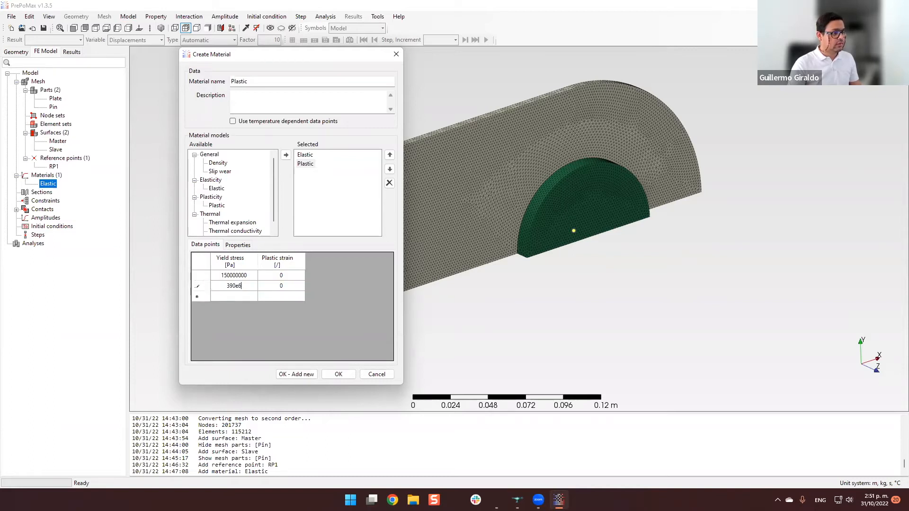
pyautogui.press('Tab')
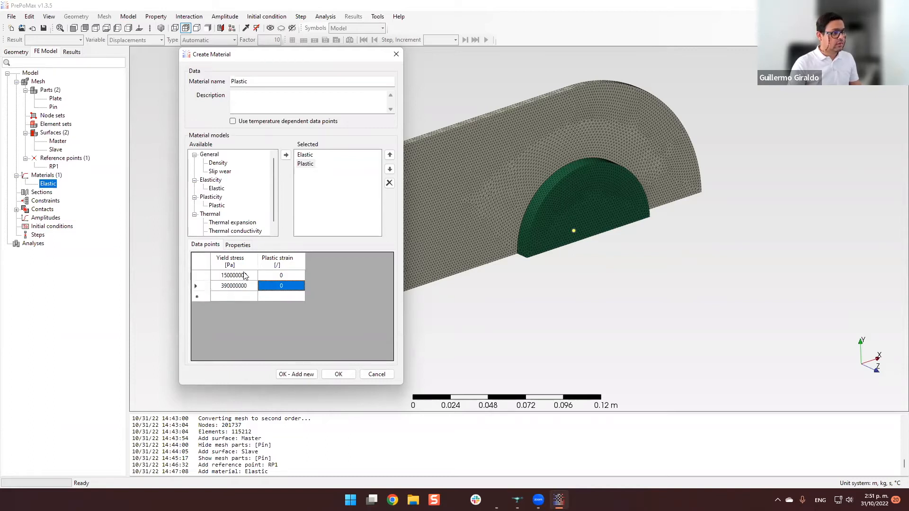
pyautogui.write('0')
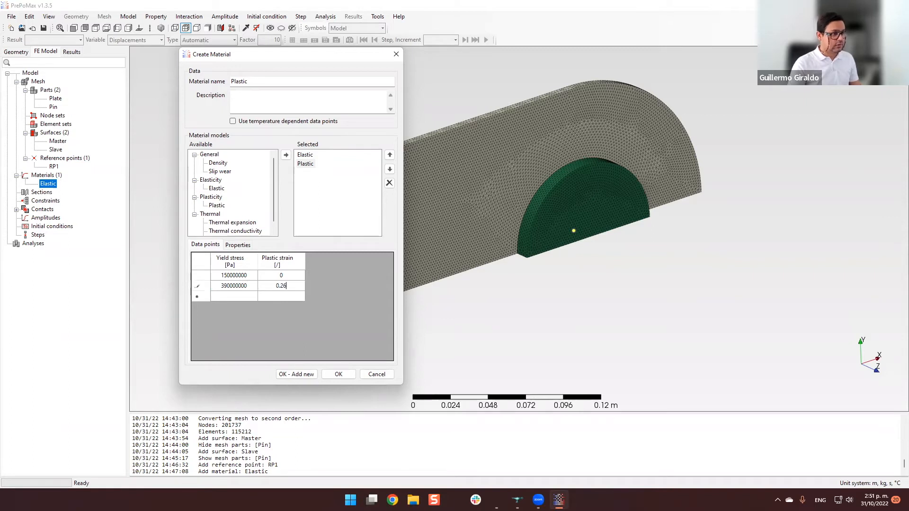
pyautogui.press('Return')
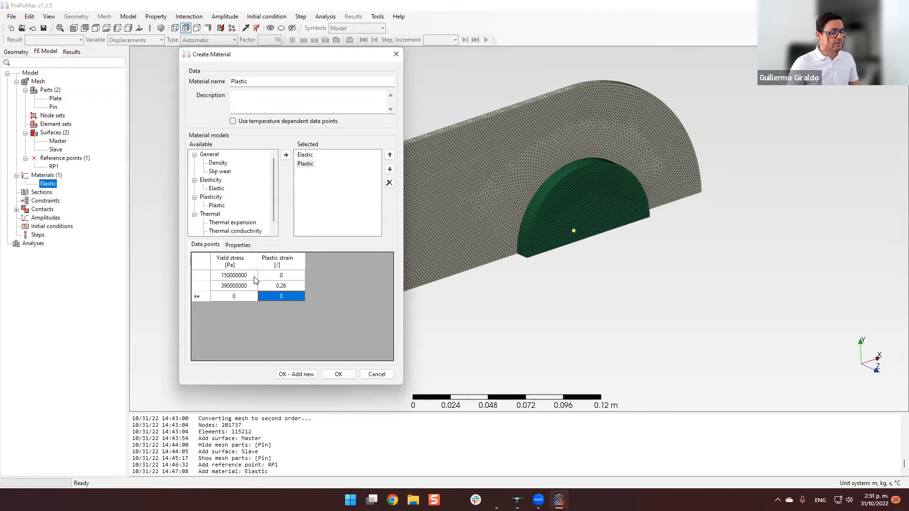
# Add a third plasticity data point with yield stress 390e6 Pa and plastic strain 1.0.
pyautogui.click(248, 296)
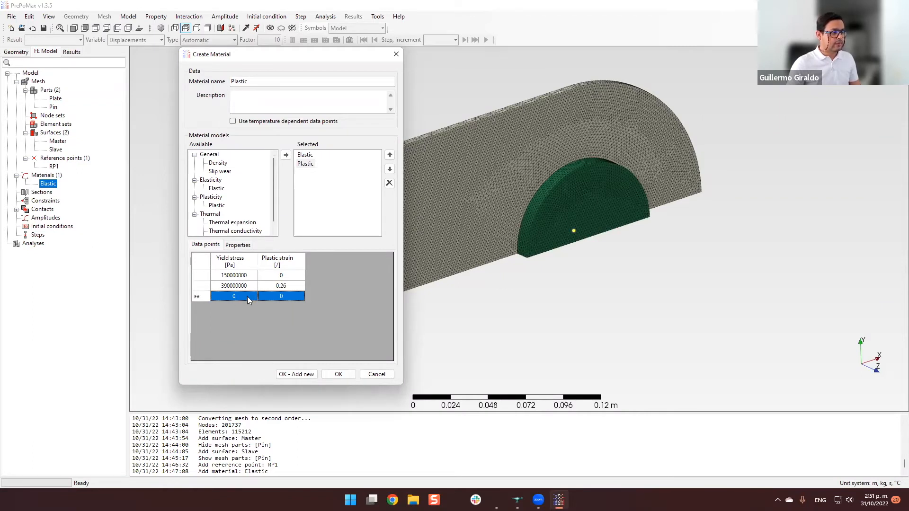
pyautogui.click(243, 297)
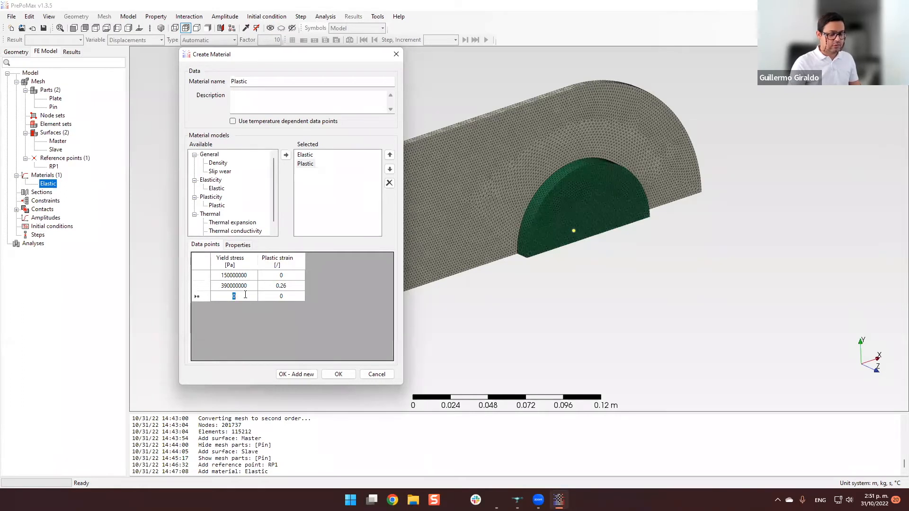
pyautogui.write('390e6')
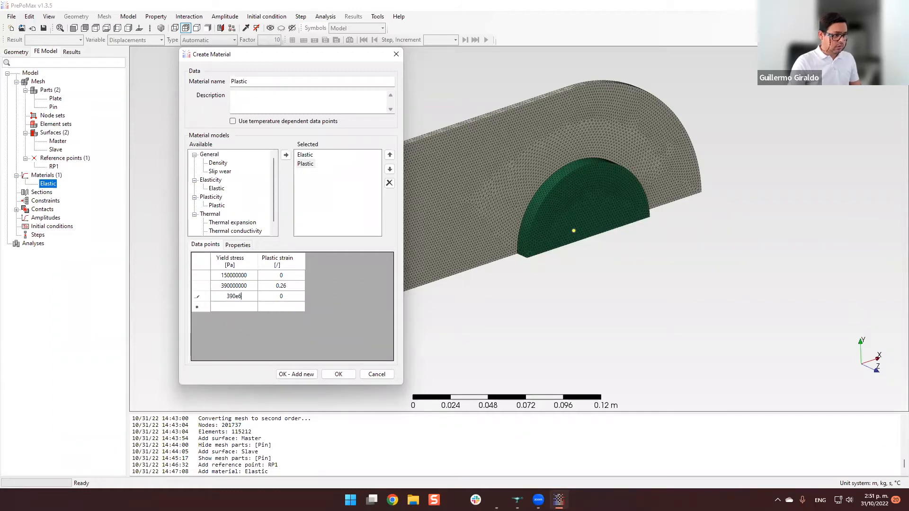
pyautogui.press('Tab')
pyautogui.write('1')
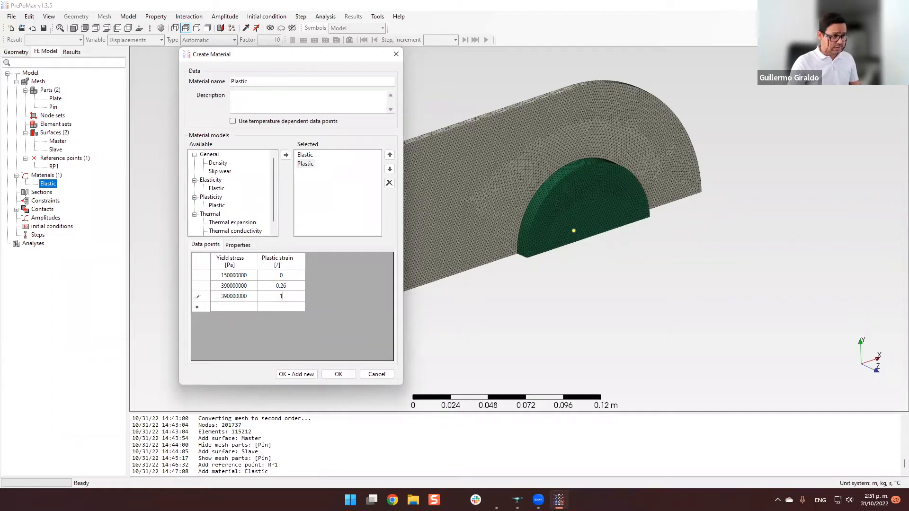
pyautogui.write('.0')
pyautogui.press('Return')
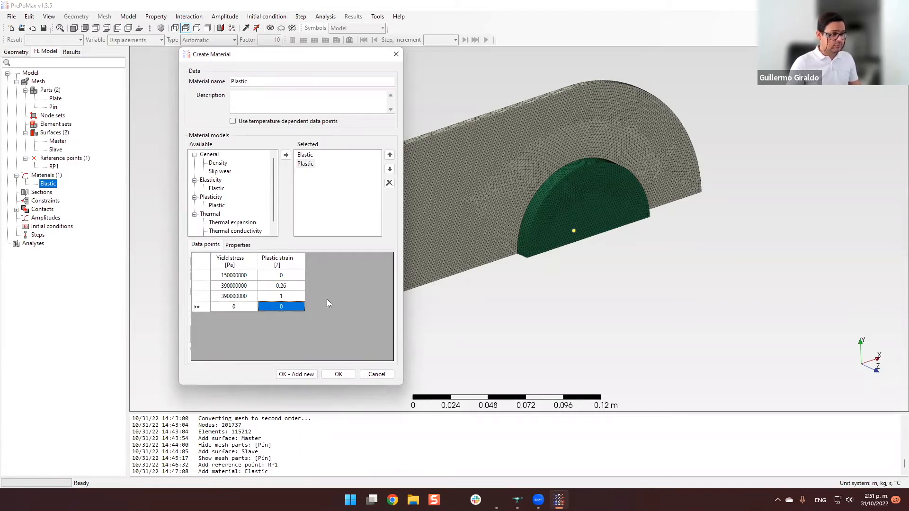
# Plot yield stress against plastic strain for the three plasticity data points.
pyautogui.moveTo(234, 275); pyautogui.dragTo(277, 296)
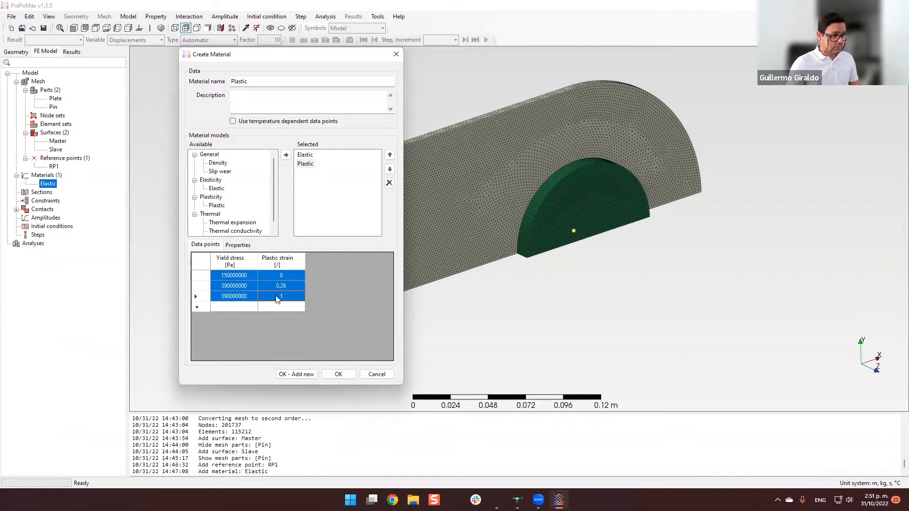
pyautogui.rightClick(278, 297)
pyautogui.click(298, 336)
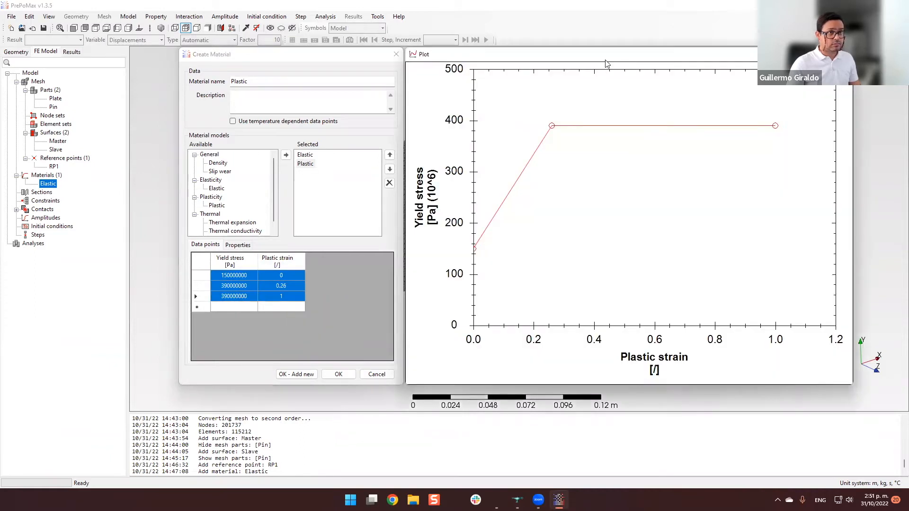
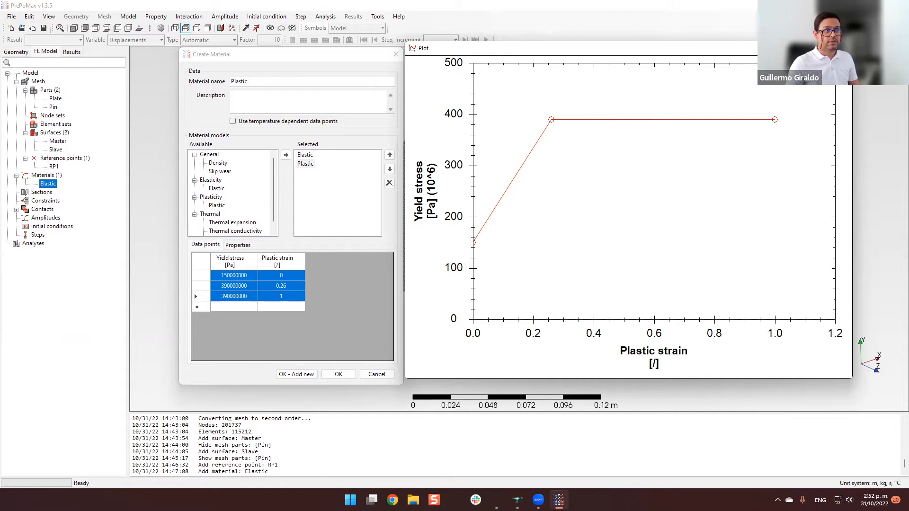
# Close the yield curve plot and save the Plastic material.
pyautogui.click(843, 48)
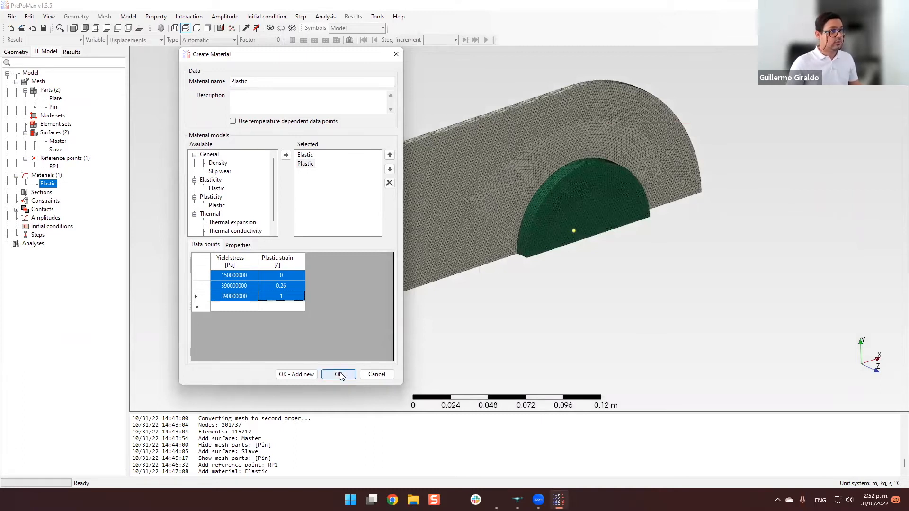
pyautogui.click(339, 374)
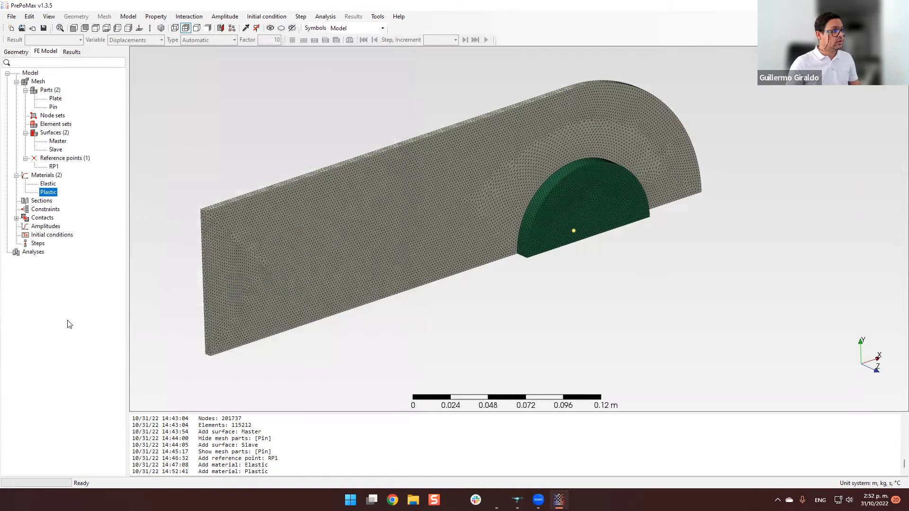
# Create a solid section named Solid_Elastic with the Elastic material, assigned to the pin by part selection.
pyautogui.click(44, 201)
pyautogui.doubleClick(44, 201)
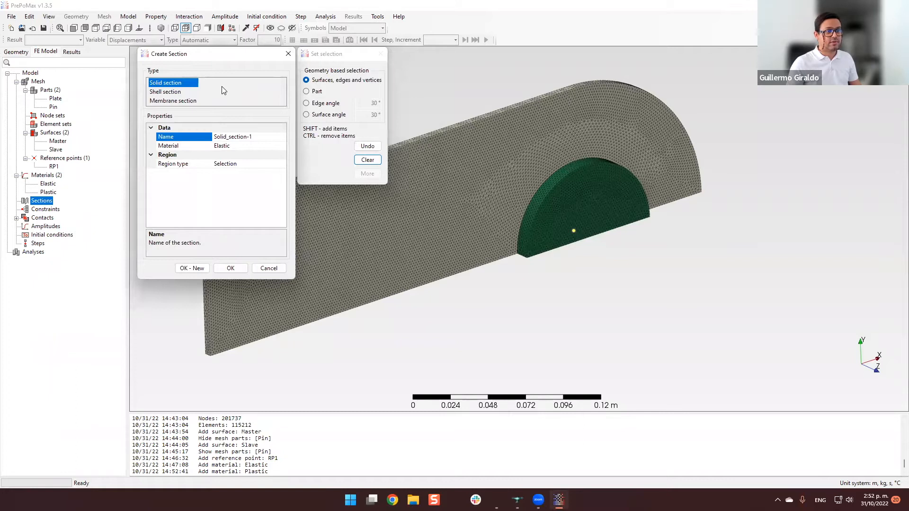
pyautogui.click(307, 91)
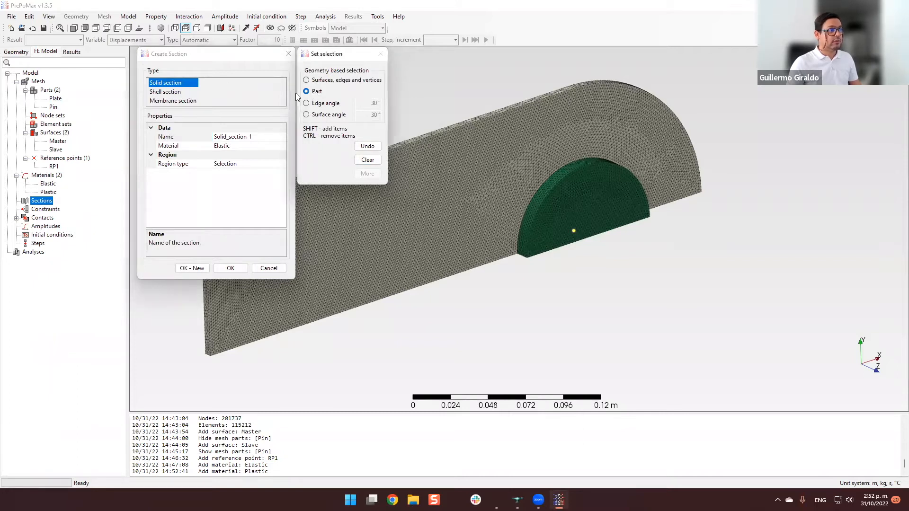
pyautogui.click(261, 136)
pyautogui.hotkey('shift', 'Left')
pyautogui.hotkey('shift', 'Left')
pyautogui.hotkey('shift', 'Left')
pyautogui.hotkey('shift', 'Left')
pyautogui.hotkey('shift', 'Left')
pyautogui.hotkey('shift', 'Left')
pyautogui.hotkey('shift', 'Left')
pyautogui.hotkey('shift', 'Left')
pyautogui.hotkey('shift', 'Left')
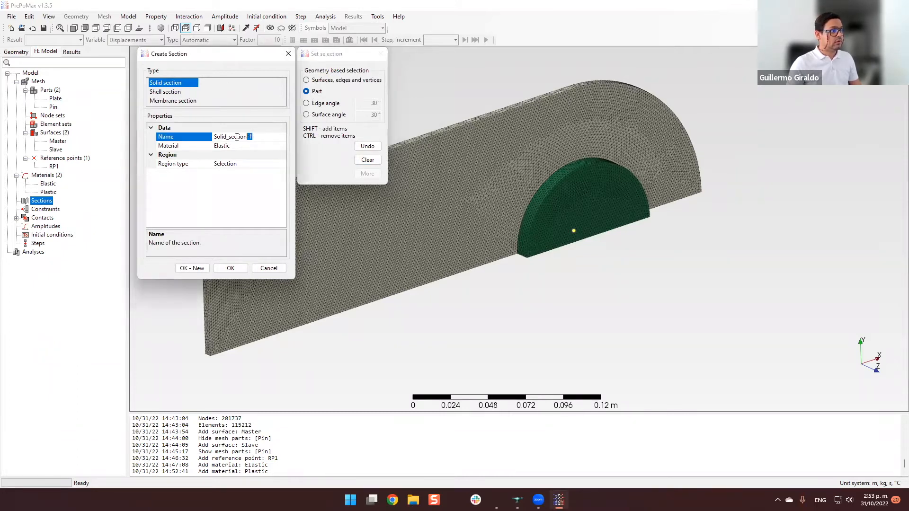
pyautogui.write('Elastic')
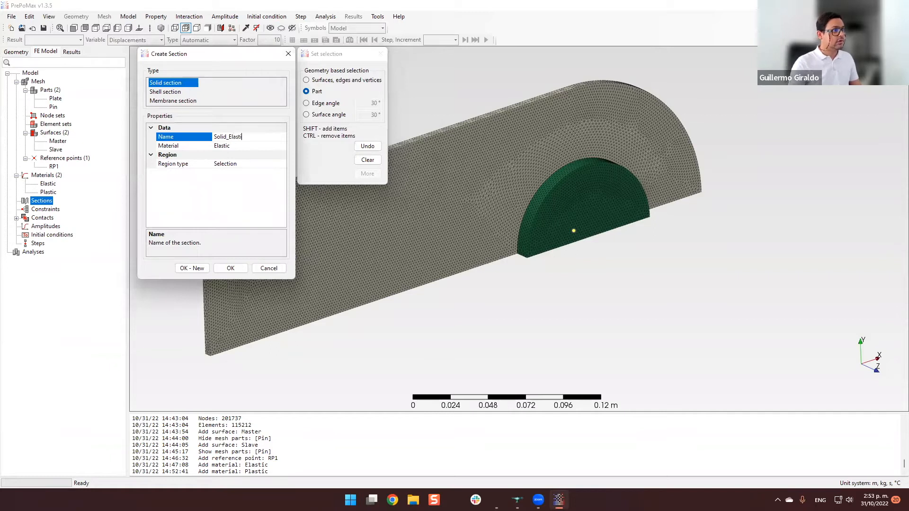
pyautogui.click(591, 213)
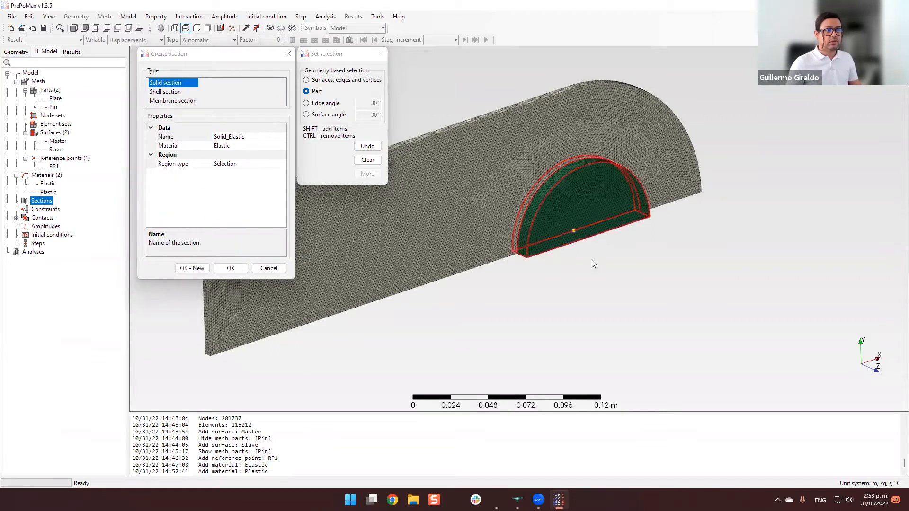
pyautogui.click(199, 269)
pyautogui.click(199, 269)
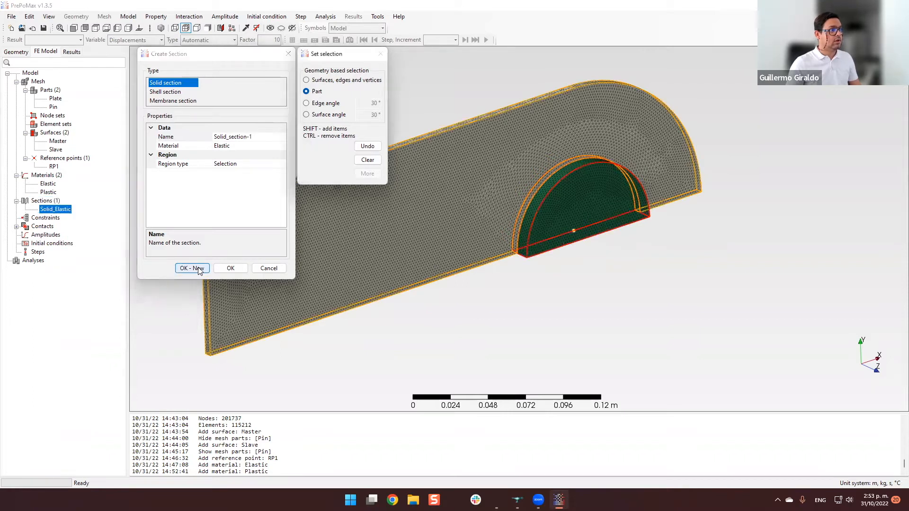
# Create a solid section named Solid_Plastic with the Plastic material, assigned to the plate part.
pyautogui.click(254, 137)
pyautogui.moveTo(254, 137); pyautogui.dragTo(231, 138)
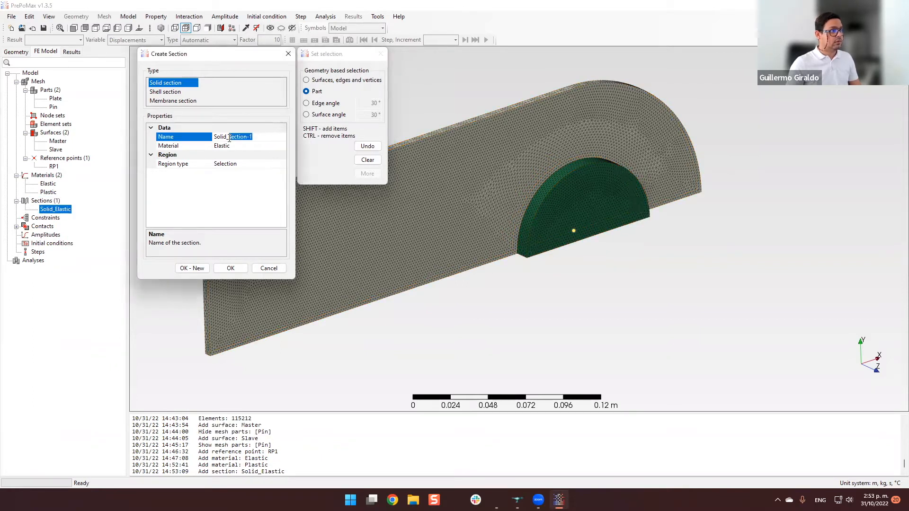
pyautogui.write('Pls')
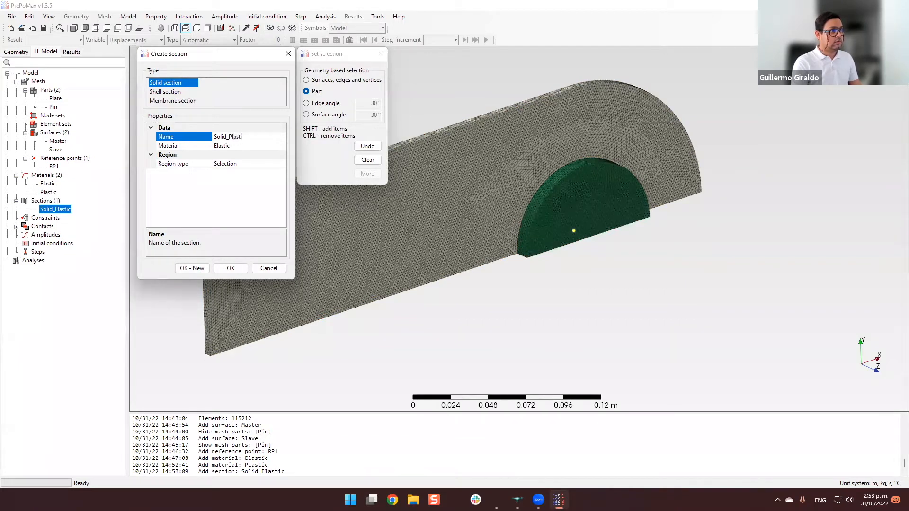
pyautogui.click(262, 147)
pyautogui.click(262, 147)
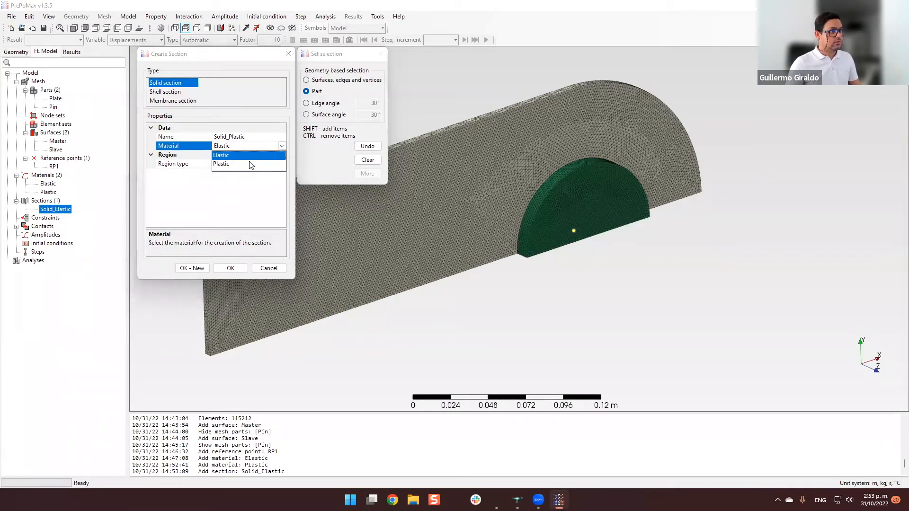
pyautogui.click(245, 163)
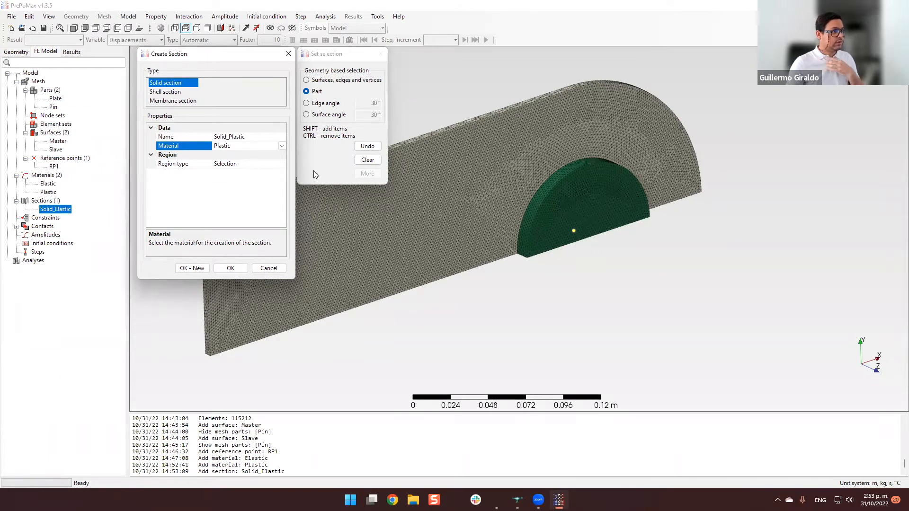
pyautogui.click(504, 171)
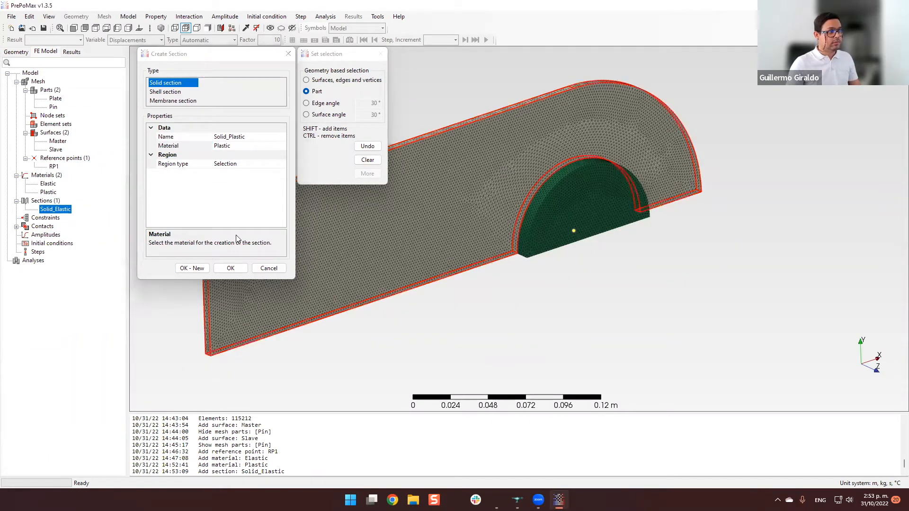
pyautogui.click(230, 268)
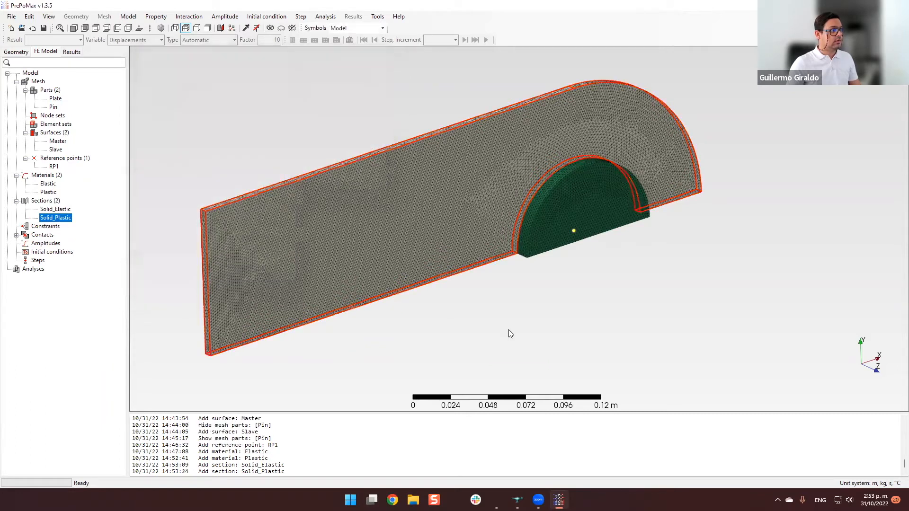
# Create a rigid body constraint named Rigid_Pin that ties the pin part to reference point RP1.
pyautogui.doubleClick(55, 228)
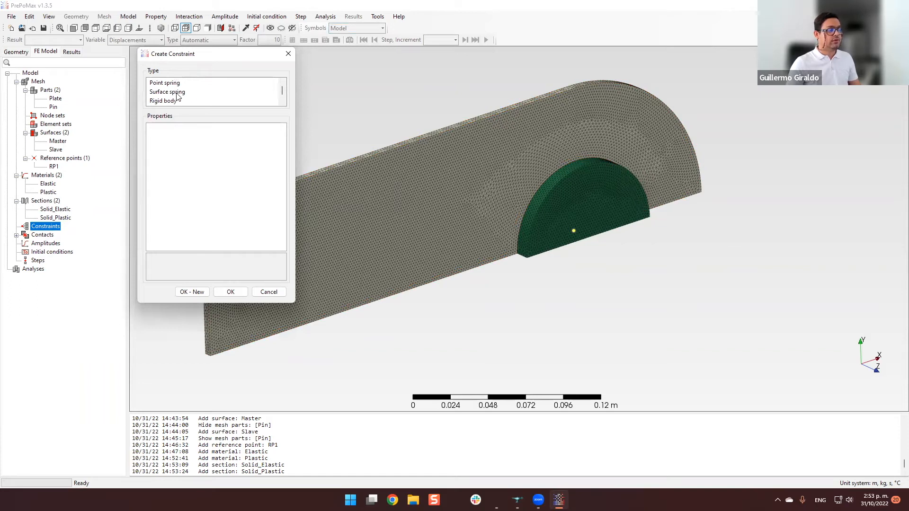
pyautogui.scroll(-1, 199, 98)
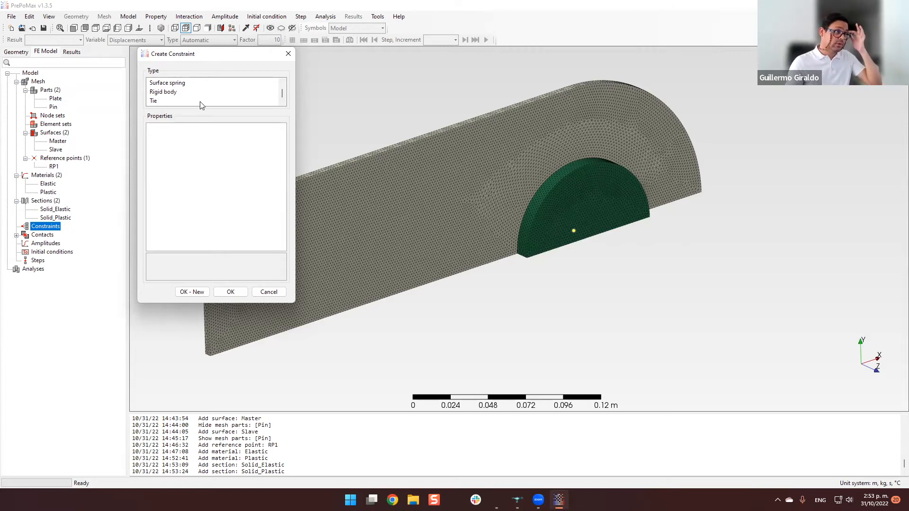
pyautogui.click(169, 93)
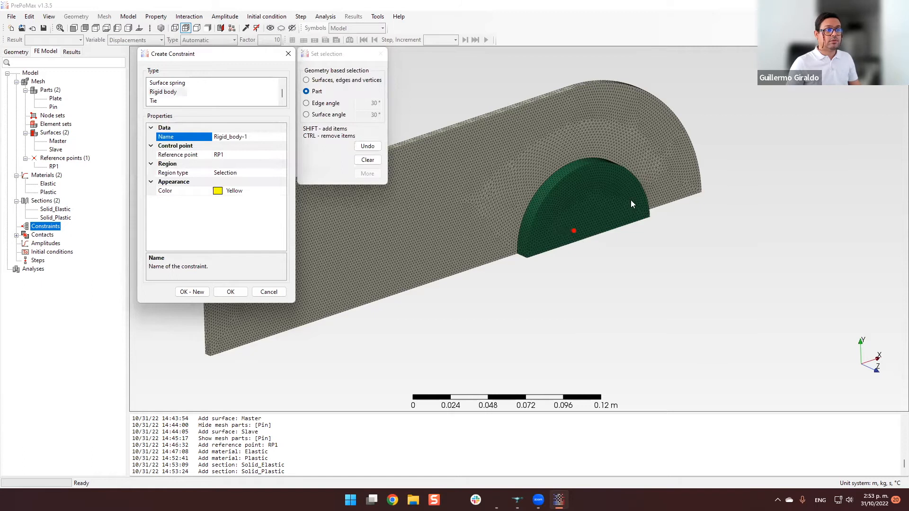
pyautogui.click(453, 171)
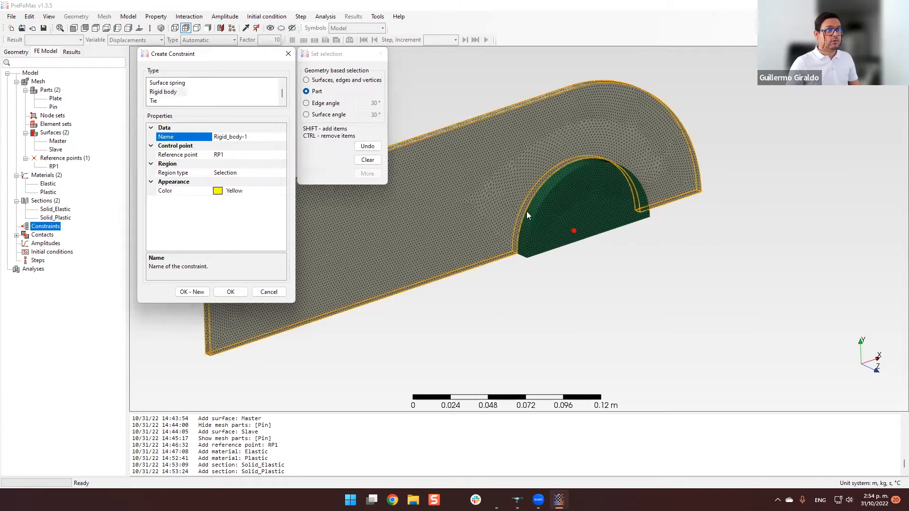
pyautogui.click(246, 138)
pyautogui.moveTo(247, 138); pyautogui.dragTo(230, 140)
pyautogui.write('Pin')
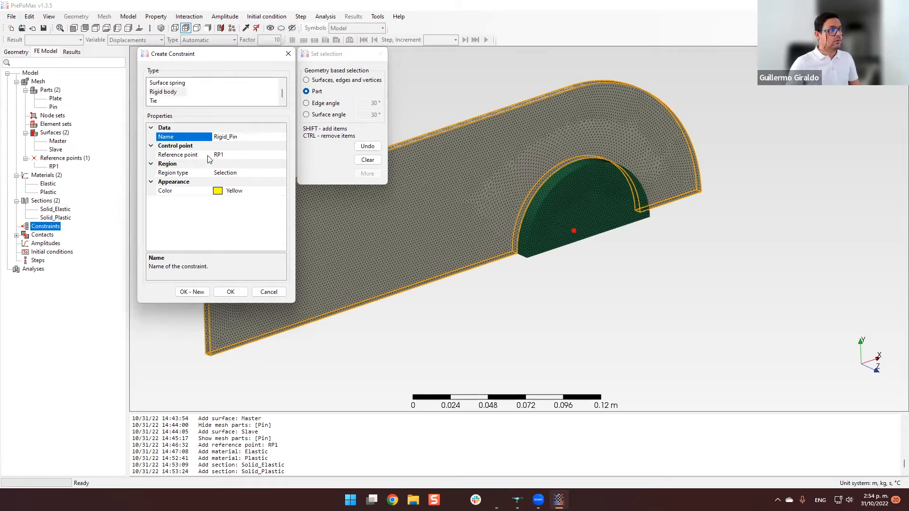
pyautogui.click(232, 156)
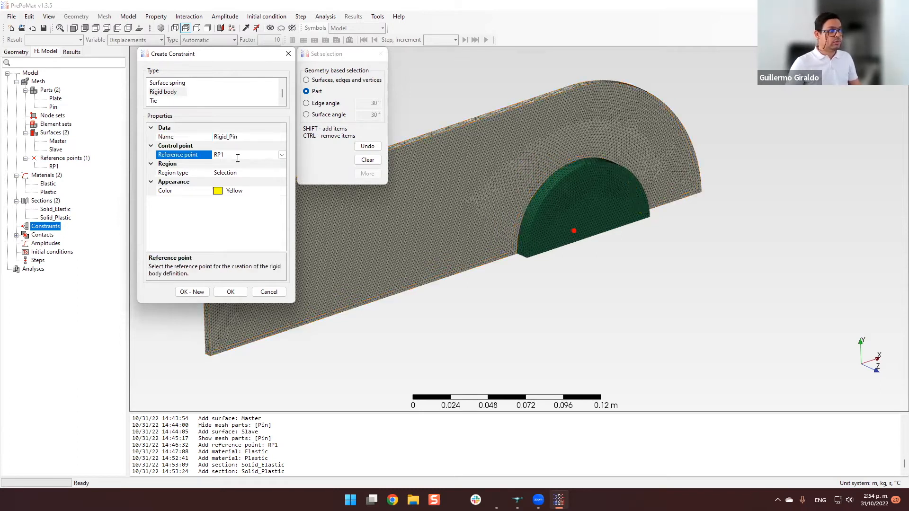
pyautogui.click(197, 174)
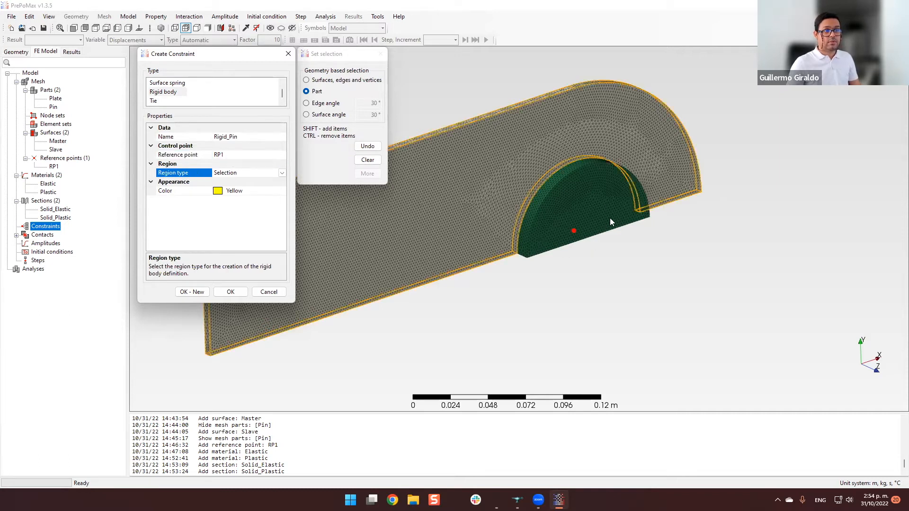
pyautogui.click(603, 199)
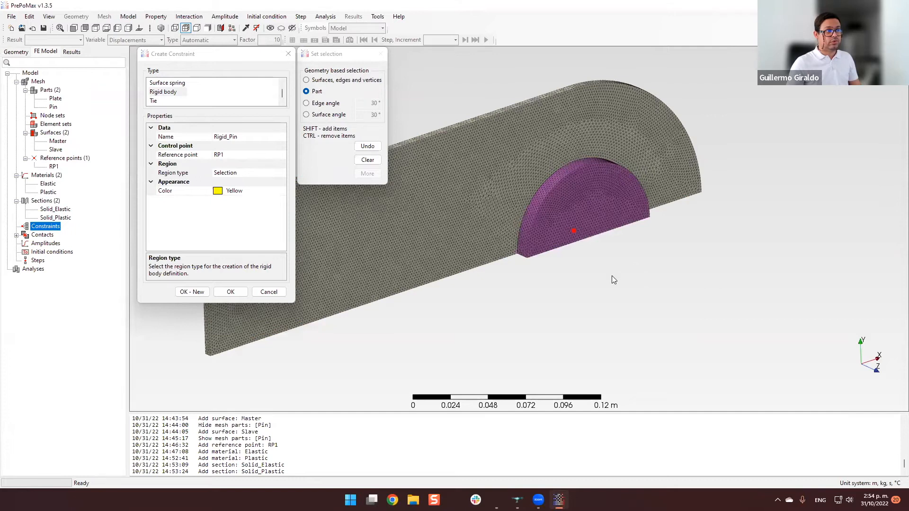
pyautogui.click(230, 292)
# Examine how the rigid body constraint links the pin to its reference point.
pyautogui.scroll(1, 689, 196)
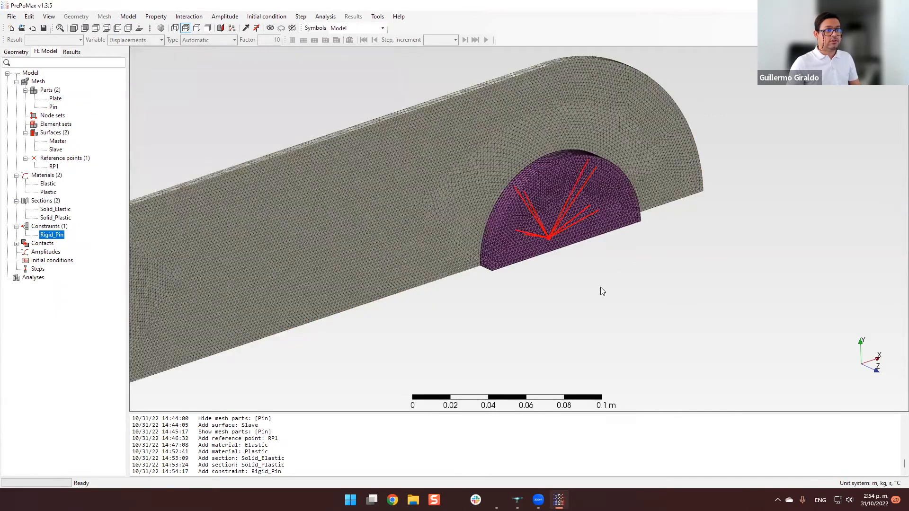
pyautogui.scroll(1, 601, 287)
pyautogui.click(564, 270)
pyautogui.scroll(3, 564, 270)
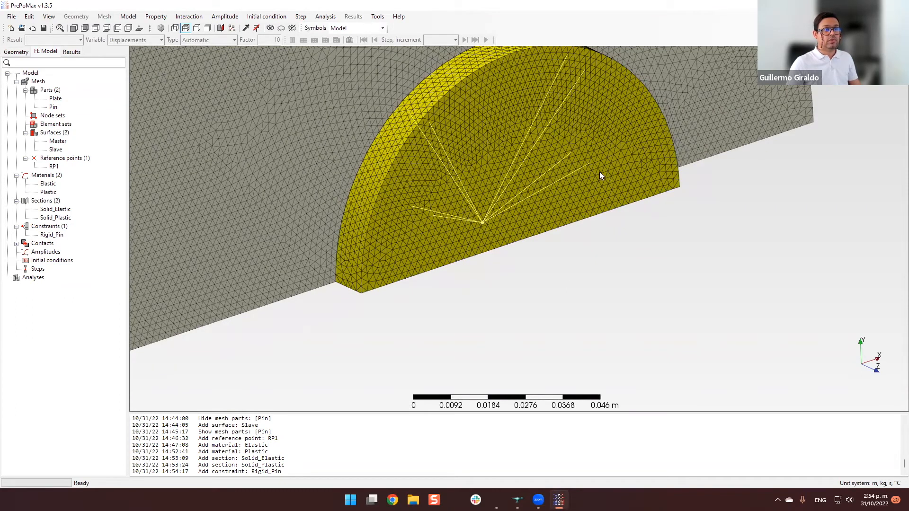
pyautogui.scroll(-5, 586, 178)
pyautogui.scroll(1, 597, 231)
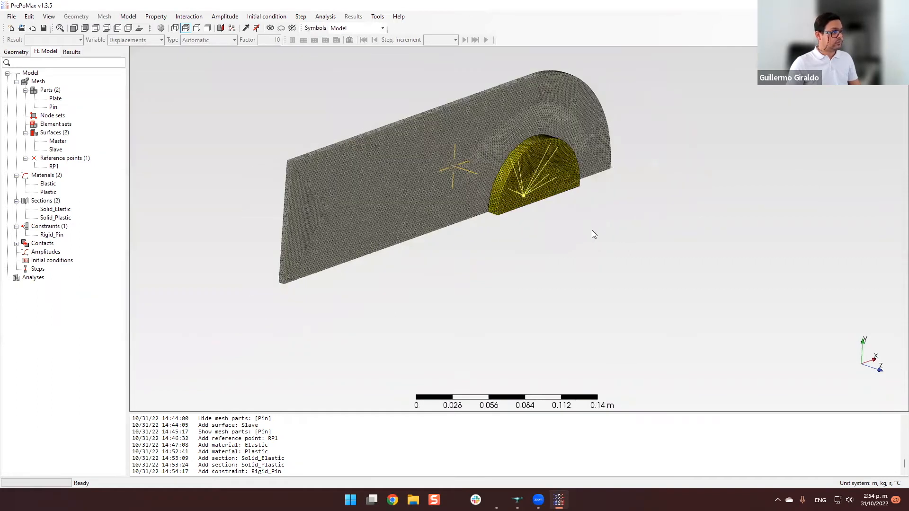
pyautogui.moveTo(587, 231); pyautogui.dragTo(564, 250, button='middle')
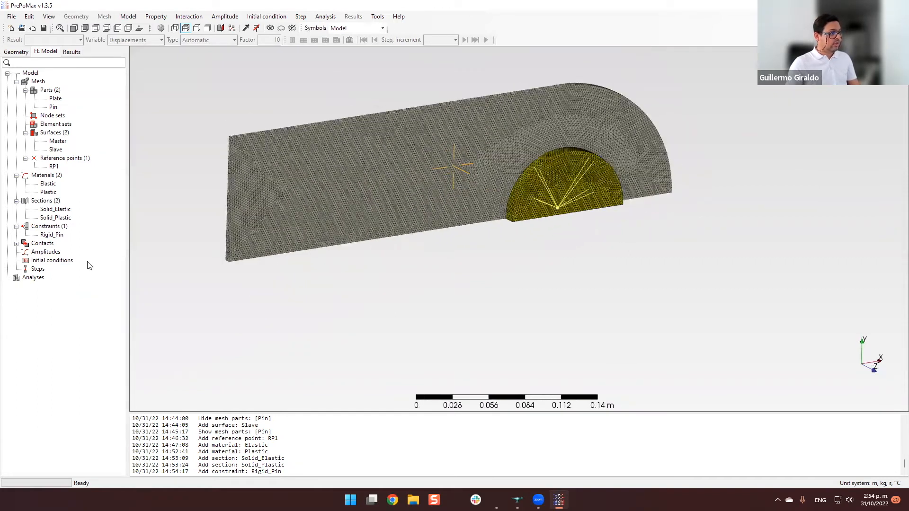
# Create a surface interaction with the Surface behavior model set to Hard contact, keeping the name Surface_interaction-1.
pyautogui.click(17, 243)
pyautogui.moveTo(253, 290); pyautogui.dragTo(497, 271, button='middle')
pyautogui.moveTo(498, 231); pyautogui.dragTo(561, 293, button='right')
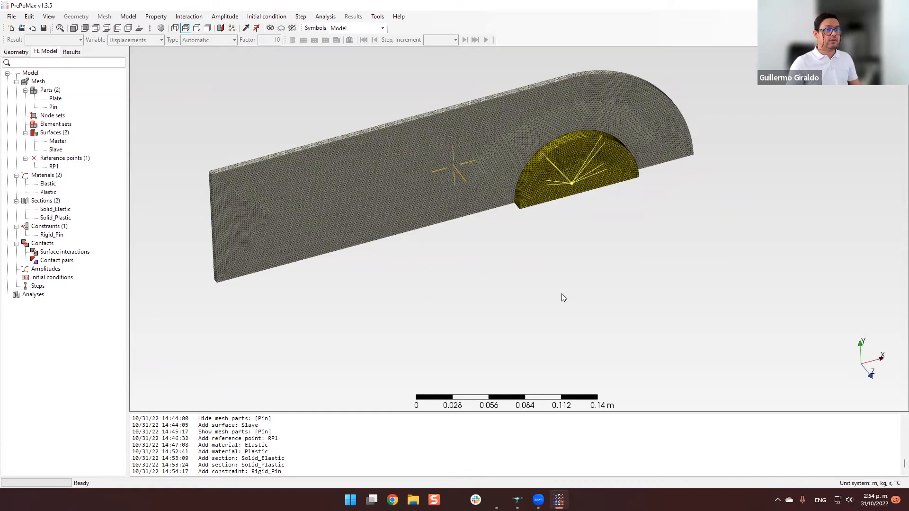
pyautogui.scroll(1, 561, 287)
pyautogui.scroll(-1, 570, 264)
pyautogui.moveTo(573, 268)
pyautogui.mouseDown(button='middle')
pyautogui.moveTo(533, 293)
pyautogui.moveTo(568, 270)
pyautogui.mouseUp(button='middle')
pyautogui.scroll(1, 533, 291)
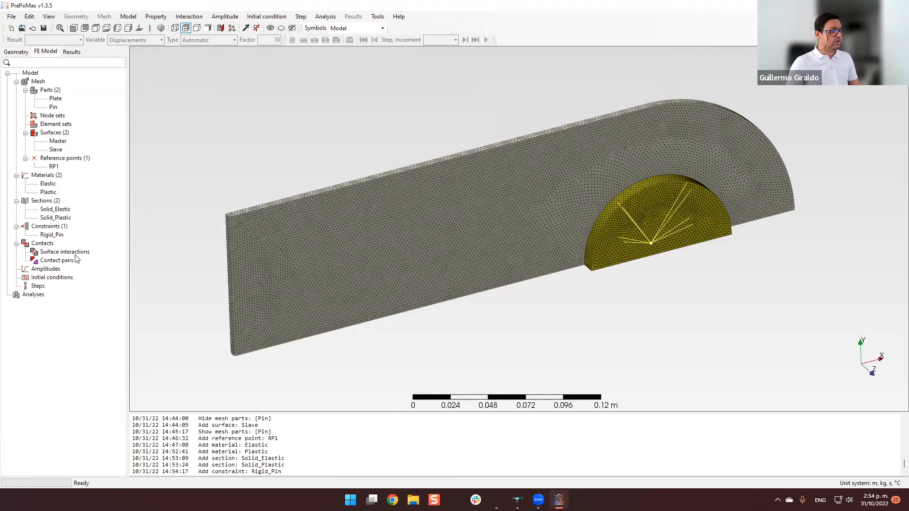
pyautogui.doubleClick(82, 256)
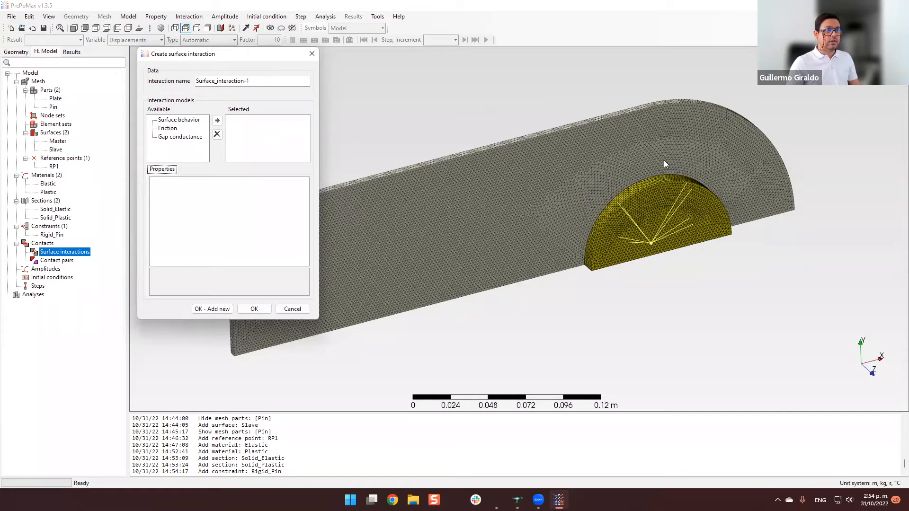
pyautogui.doubleClick(188, 120)
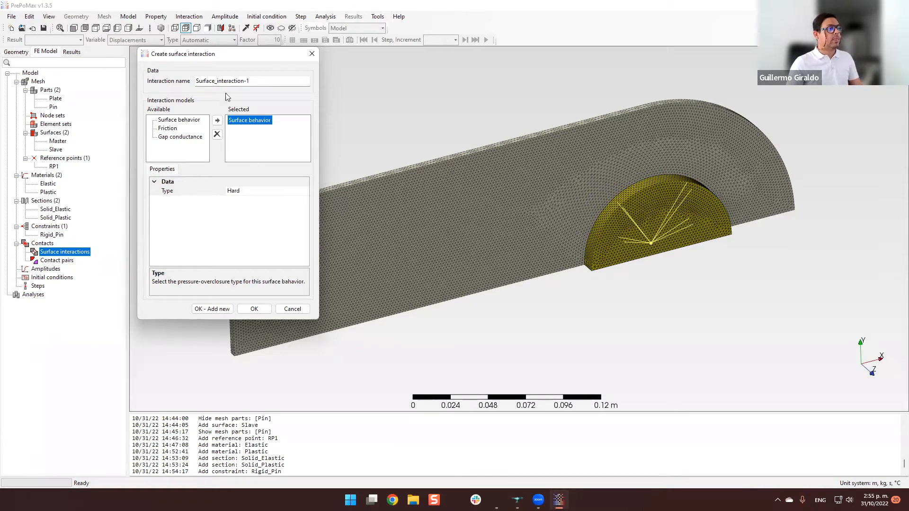
pyautogui.click(253, 191)
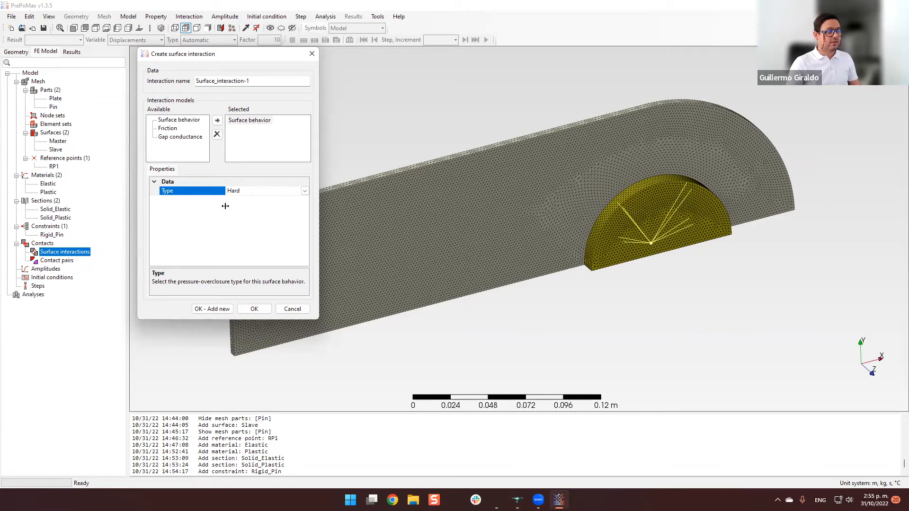
pyautogui.moveTo(233, 60); pyautogui.dragTo(229, 59)
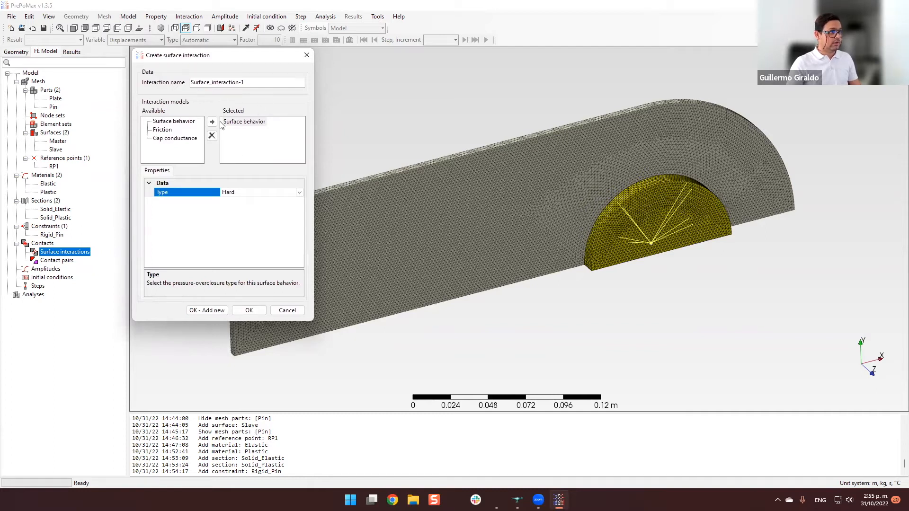
pyautogui.click(257, 313)
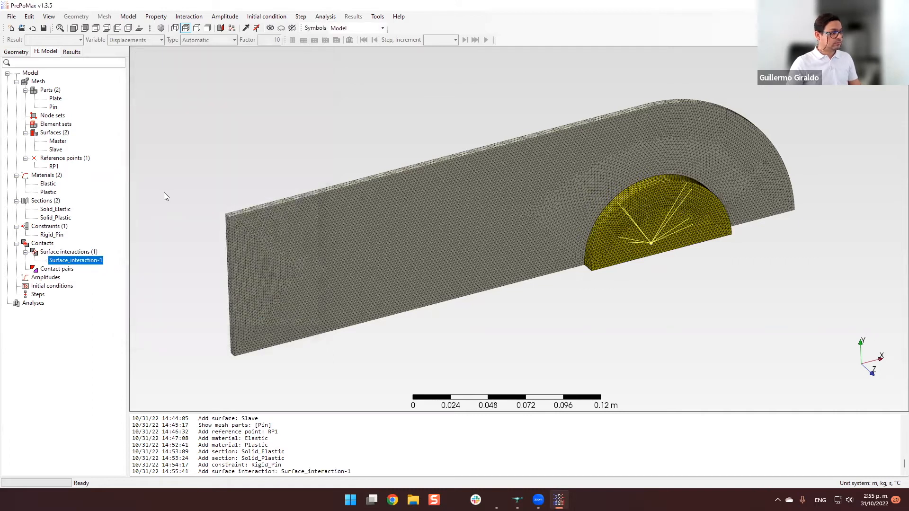
pyautogui.click(164, 192)
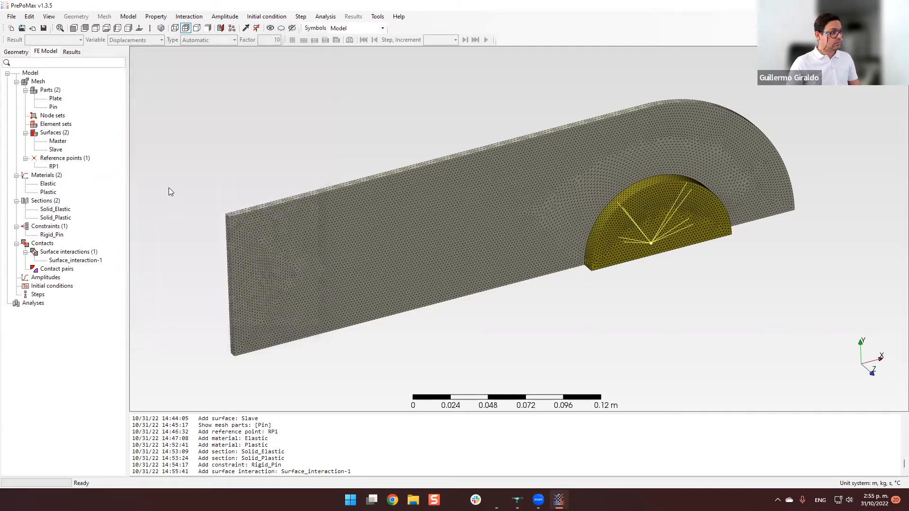
# Start a surface-to-surface contact pair with Surface_interaction-1 and define its master region by the surface name Master.
pyautogui.doubleClick(66, 269)
pyautogui.moveTo(232, 59)
pyautogui.mouseDown()
pyautogui.moveTo(247, 57)
pyautogui.moveTo(229, 59)
pyautogui.mouseUp()
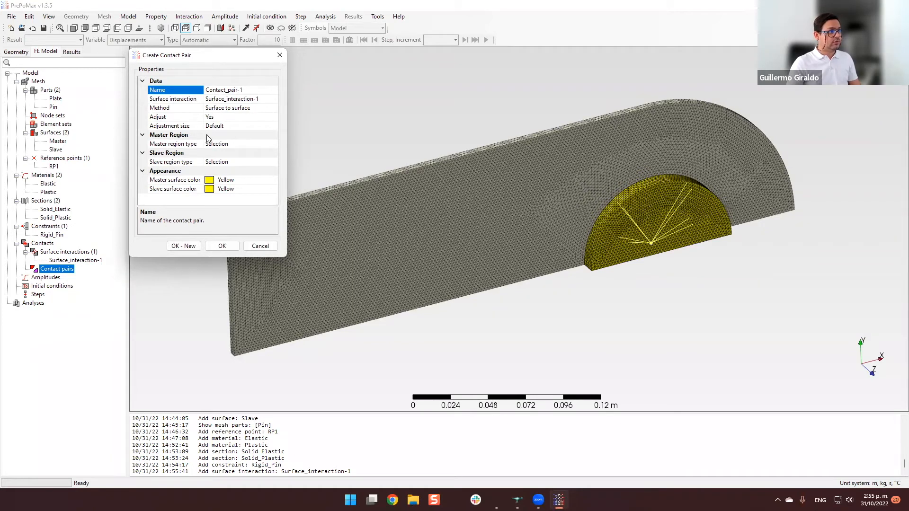
pyautogui.click(174, 145)
pyautogui.click(239, 144)
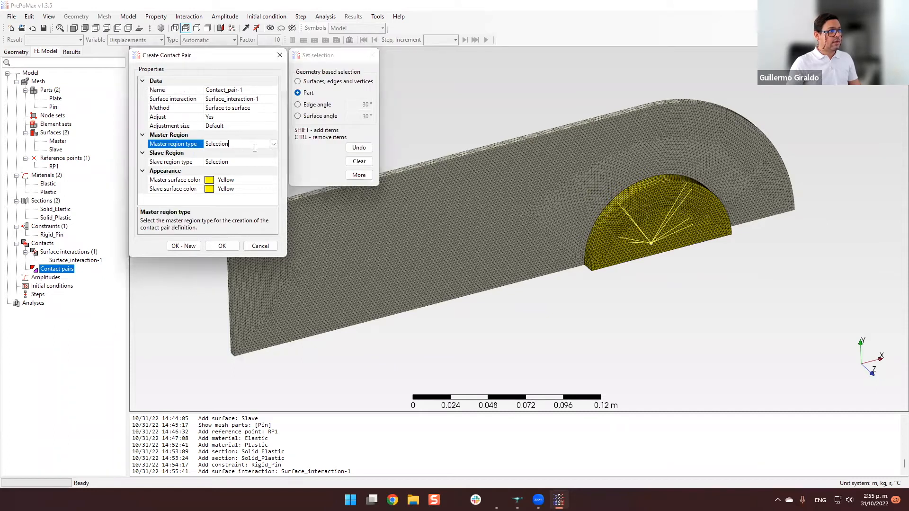
pyautogui.click(272, 145)
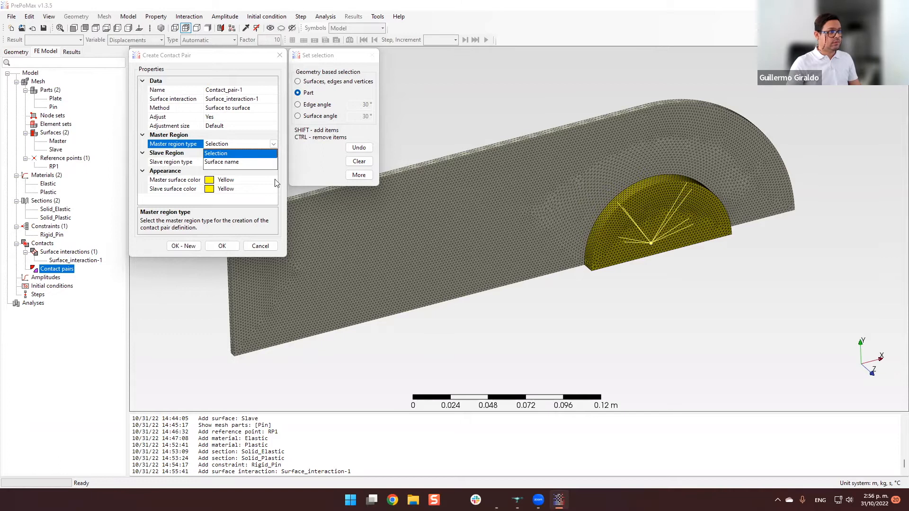
pyautogui.click(230, 162)
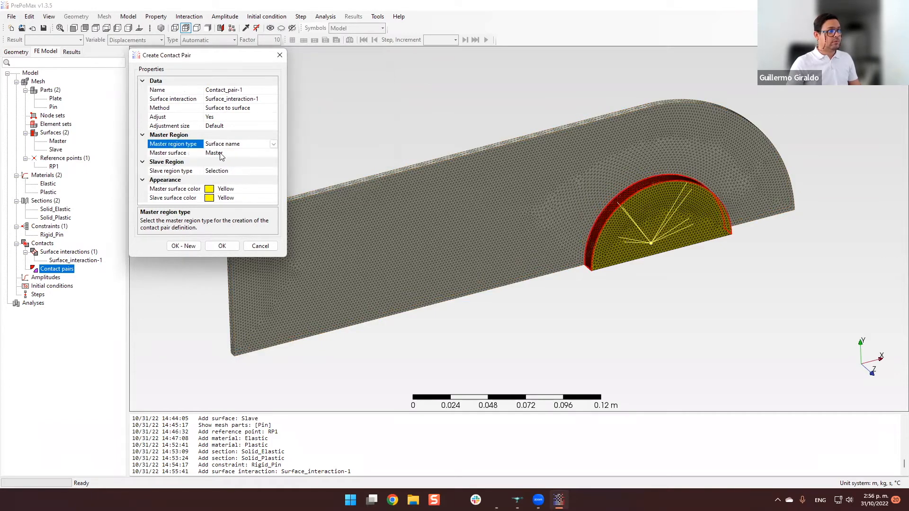
# Define the contact pair's slave region by surface name and assign the Slave surface to it.
pyautogui.click(185, 172)
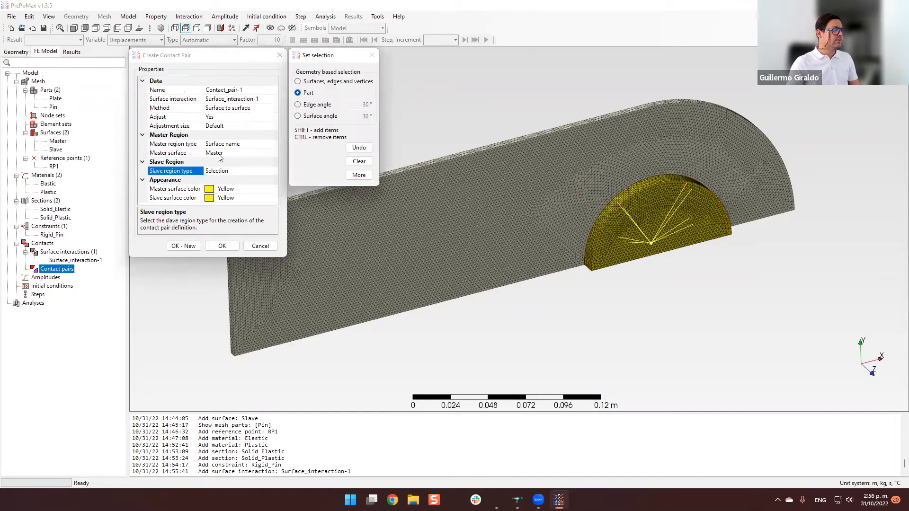
pyautogui.click(266, 170)
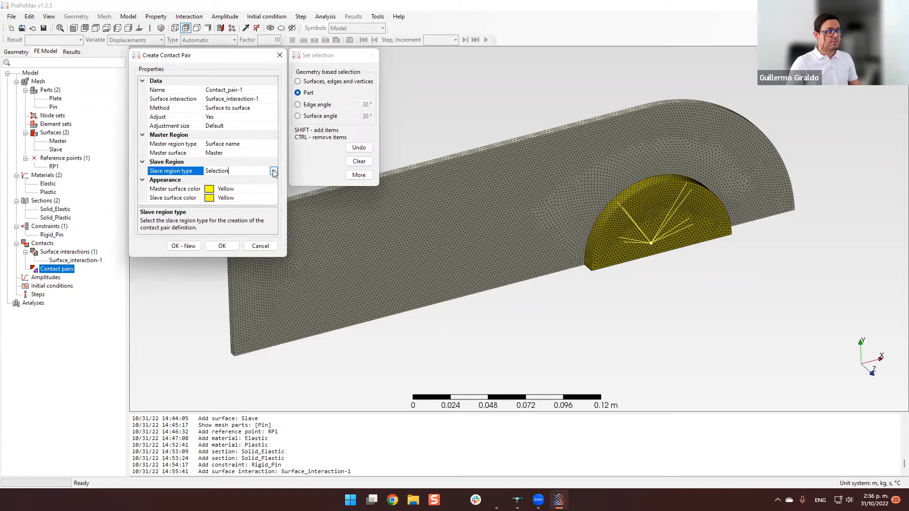
pyautogui.click(274, 171)
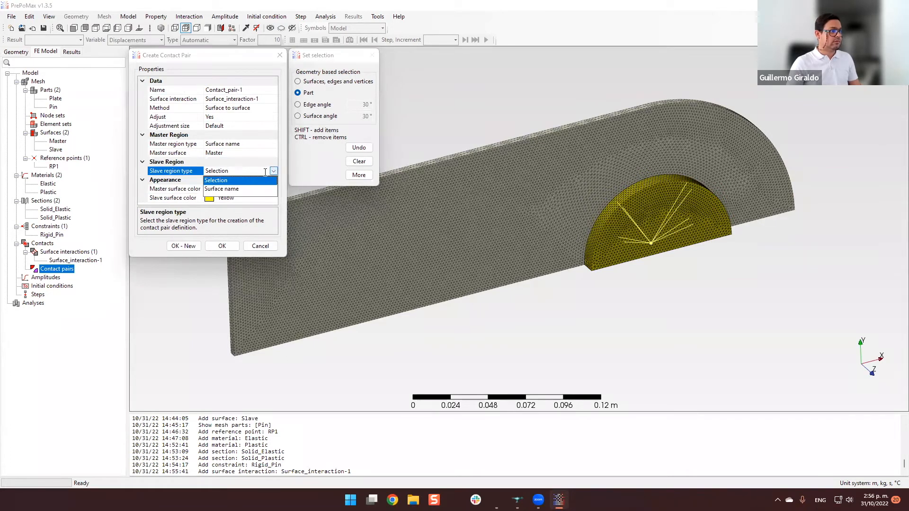
pyautogui.click(247, 189)
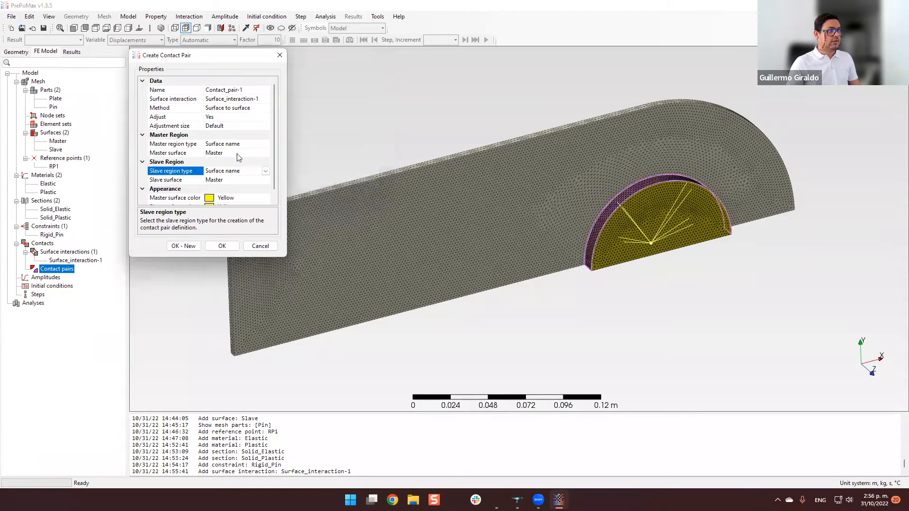
pyautogui.click(237, 180)
pyautogui.click(265, 180)
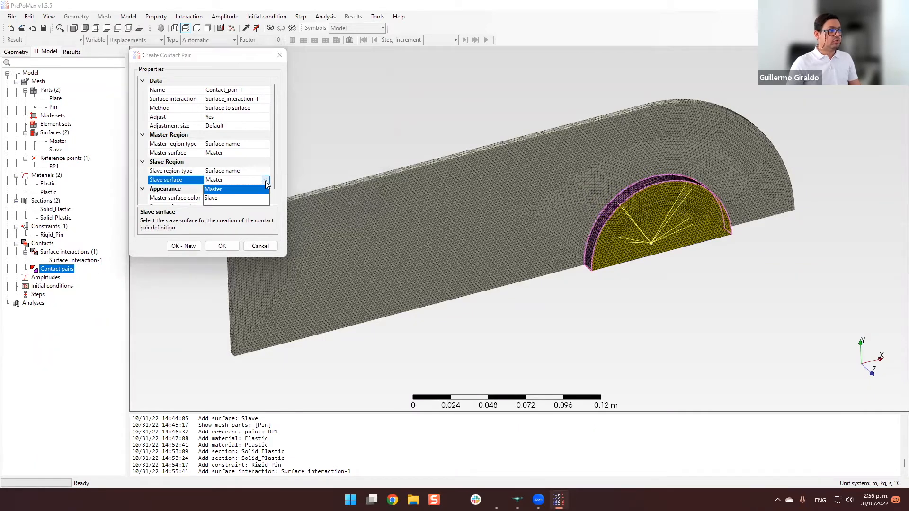
pyautogui.click(229, 198)
pyautogui.click(208, 189)
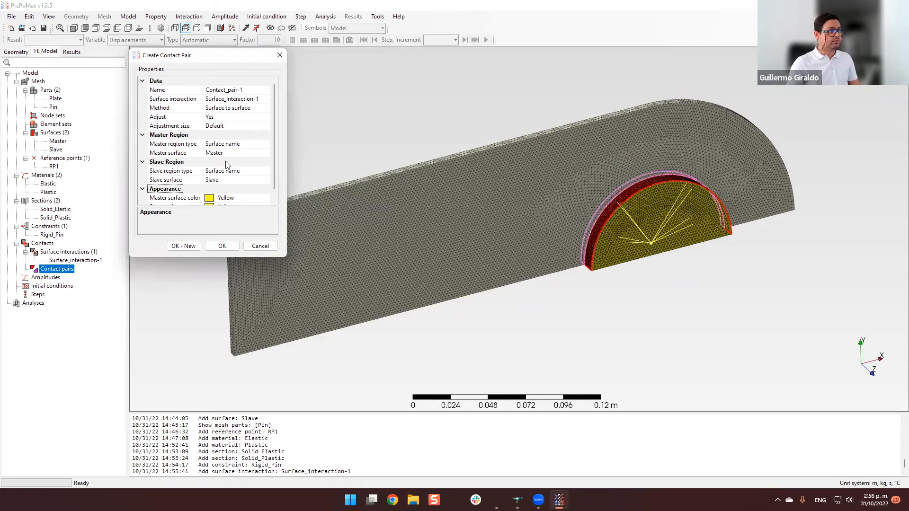
# Check the contact pair's settings and highlighted pin and plate surfaces, and create it under the name Contact_pair-1.
pyautogui.scroll(-1, 275, 164)
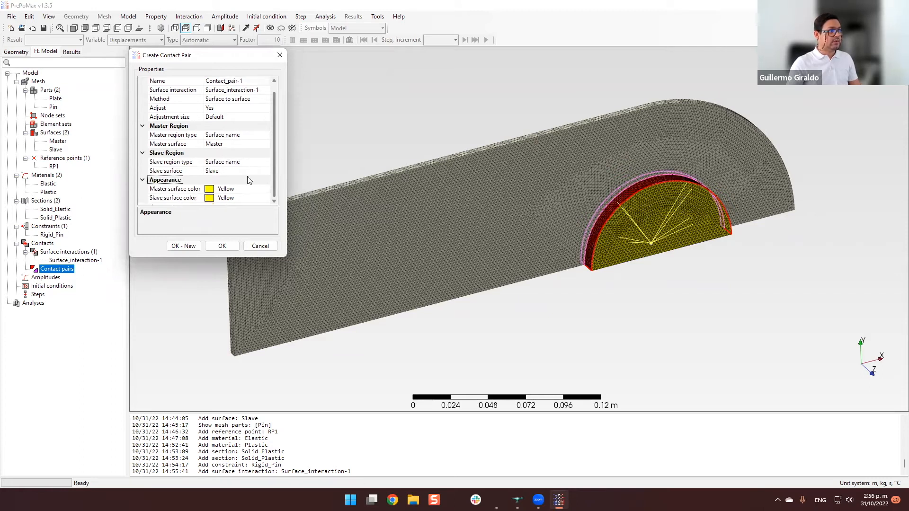
pyautogui.scroll(1, 225, 132)
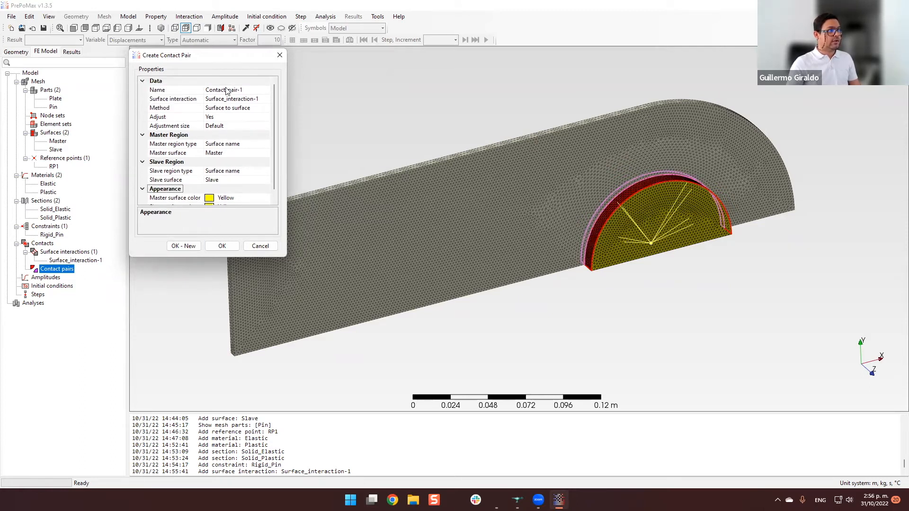
pyautogui.scroll(-1, 203, 112)
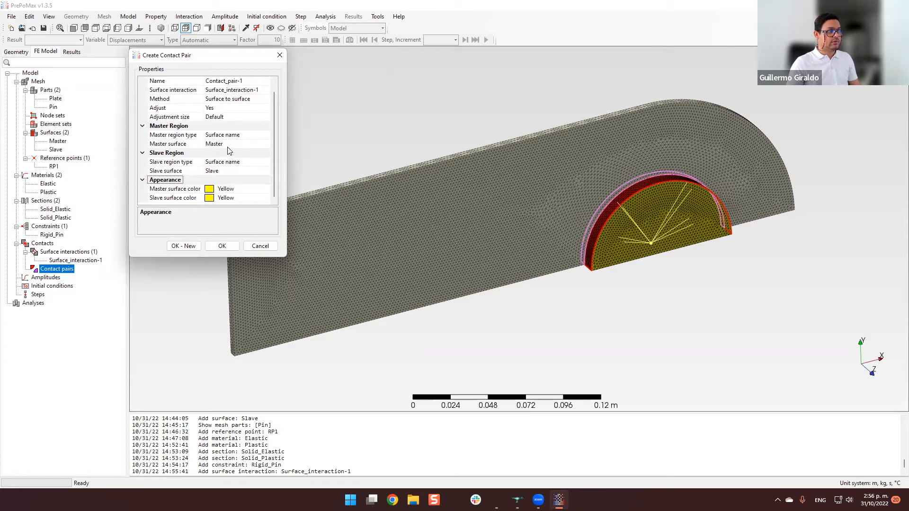
pyautogui.scroll(5, 613, 211)
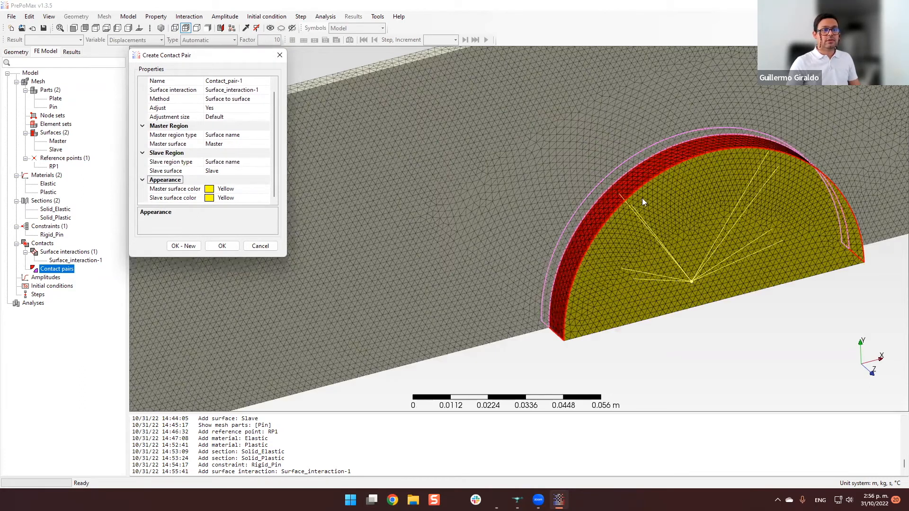
pyautogui.keyDown('shift'); pyautogui.moveTo(661, 160); pyautogui.dragTo(490, 209, button='middle'); pyautogui.keyUp('shift')
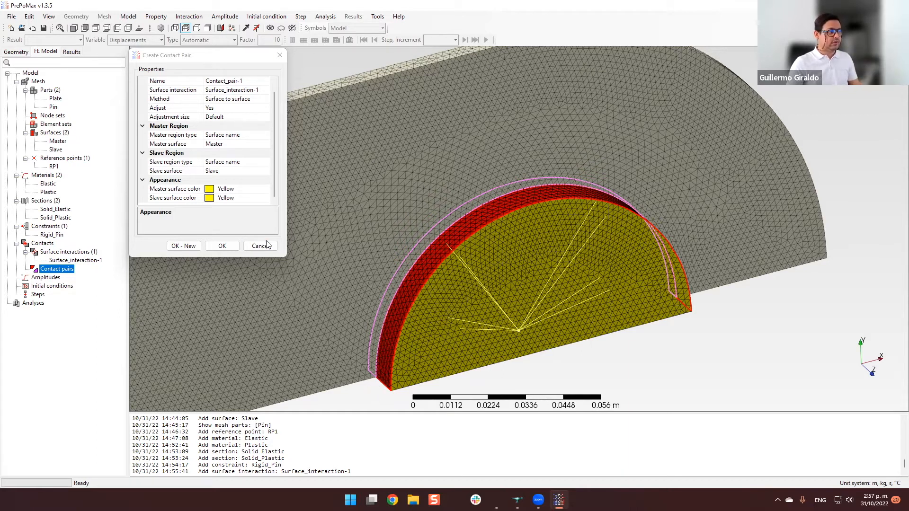
pyautogui.click(274, 170)
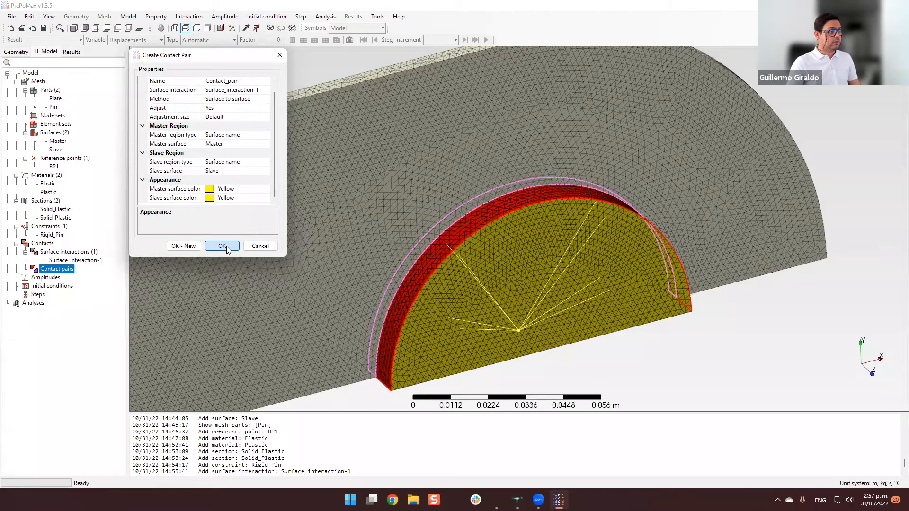
pyautogui.click(226, 246)
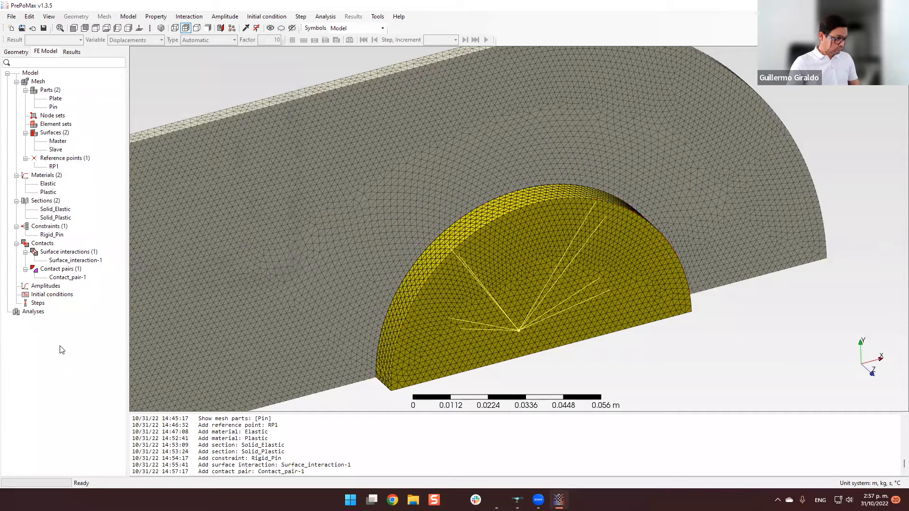
# Start defining a tabular amplitude named Tabular-1 with Step time as its time span.
pyautogui.scroll(-5, 474, 306)
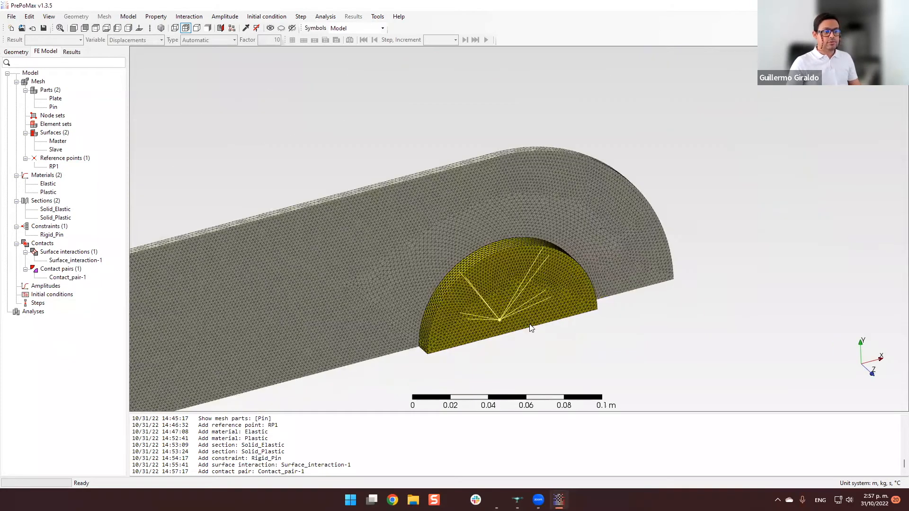
pyautogui.moveTo(664, 289); pyautogui.dragTo(648, 297, button='middle')
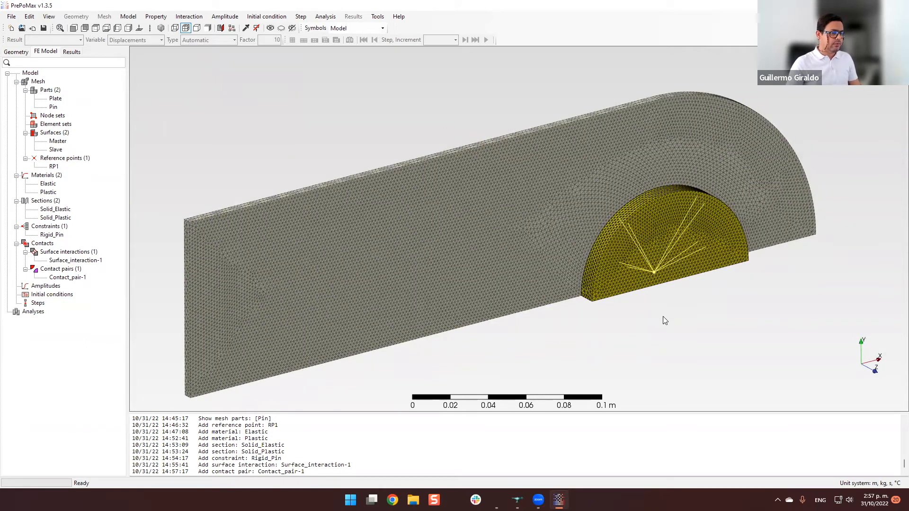
pyautogui.doubleClick(53, 287)
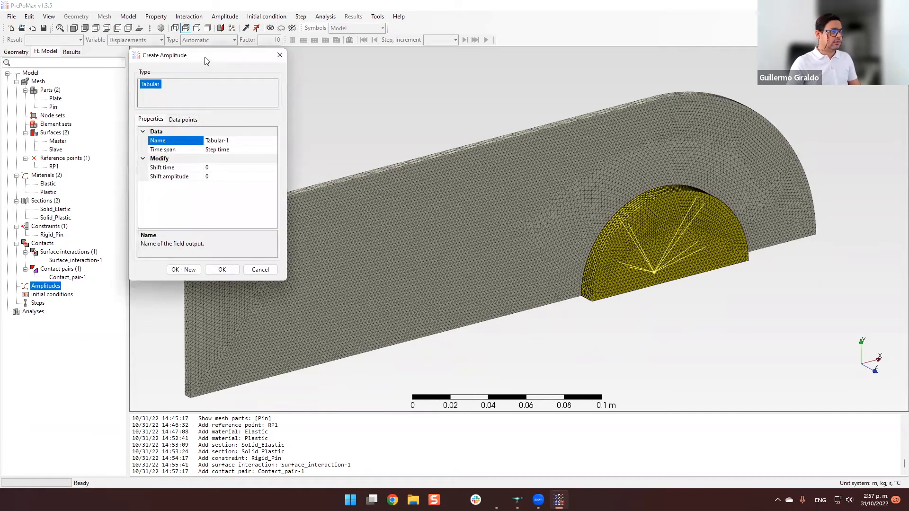
pyautogui.moveTo(207, 62); pyautogui.dragTo(225, 64)
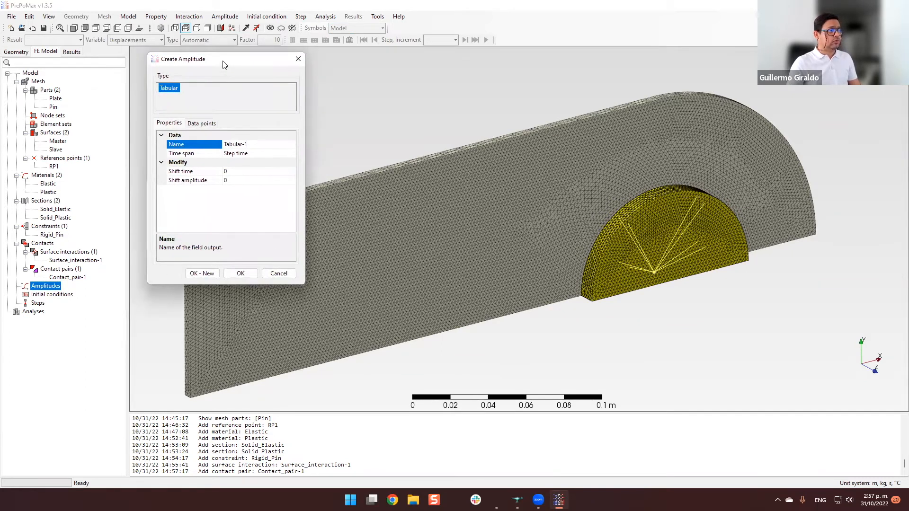
pyautogui.click(261, 154)
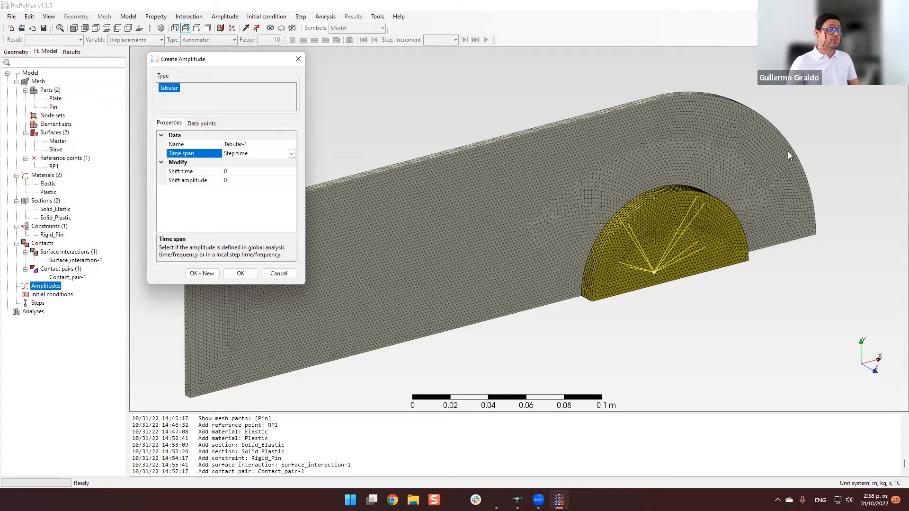
# Examine the pin and the surrounding plate hole in the meshed model.
pyautogui.scroll(1, 713, 275)
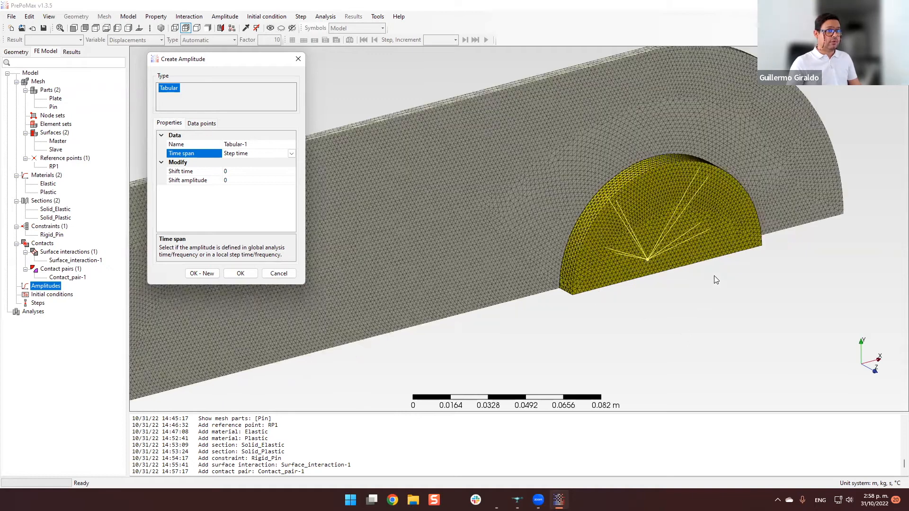
pyautogui.scroll(1, 714, 276)
pyautogui.moveTo(715, 276); pyautogui.dragTo(670, 316, button='middle')
pyautogui.keyDown('shift'); pyautogui.moveTo(722, 278); pyautogui.dragTo(684, 327, button='middle'); pyautogui.keyUp('shift')
pyautogui.scroll(1, 685, 332)
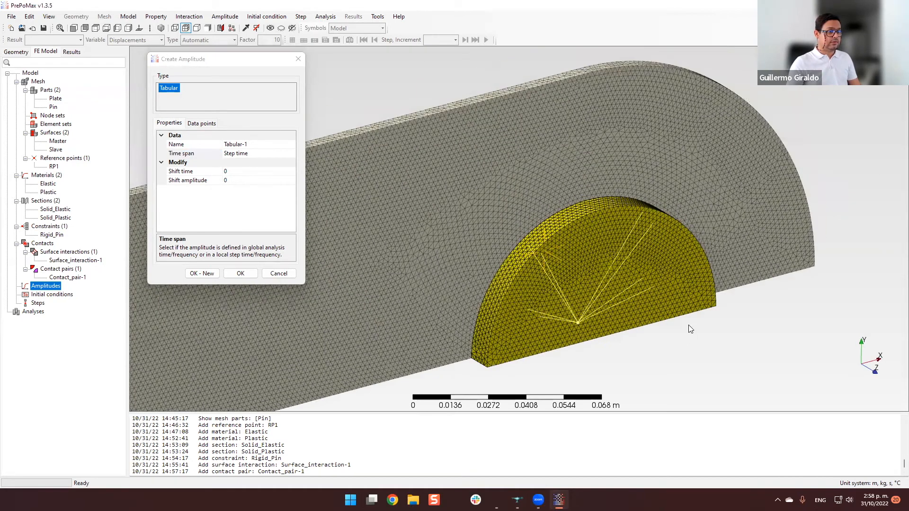
pyautogui.scroll(-1, 688, 325)
pyautogui.scroll(1, 688, 324)
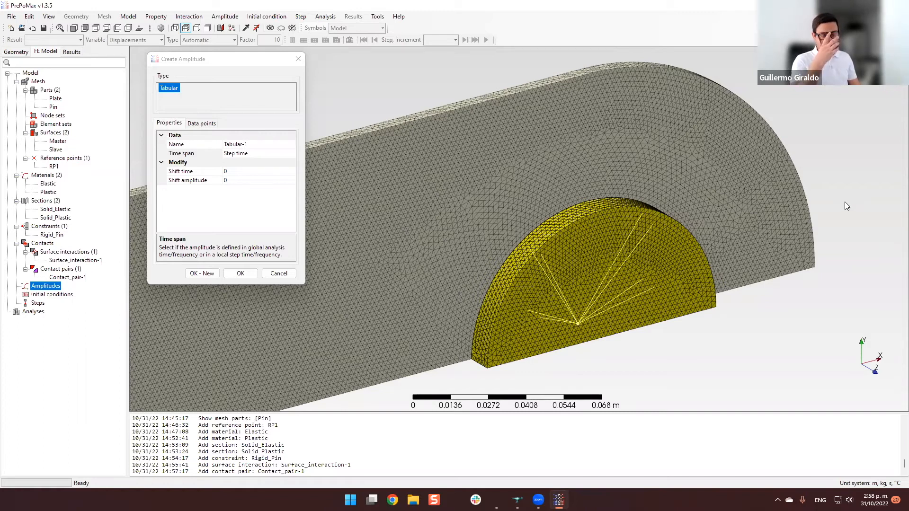
pyautogui.click(238, 206)
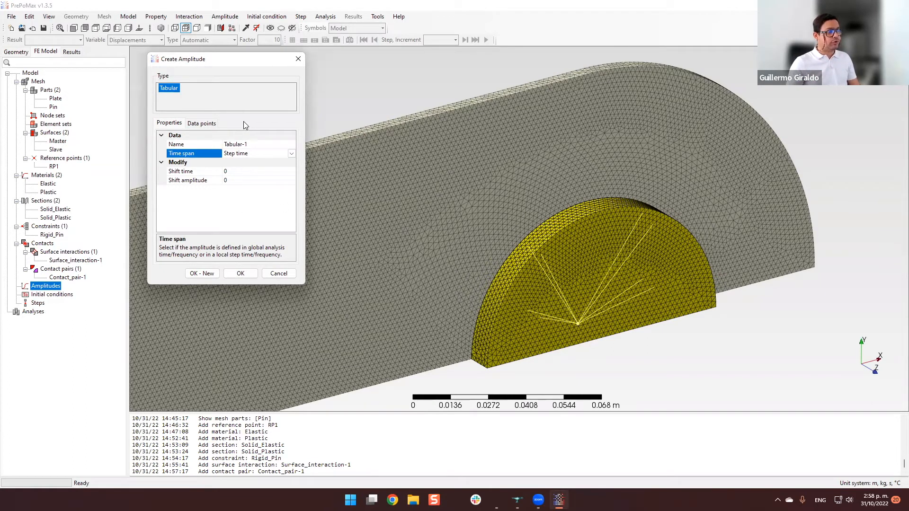
# Enter the amplitude's data points: amplitude 0 at time 0 s and amplitude 1 at time 1 s.
pyautogui.click(208, 124)
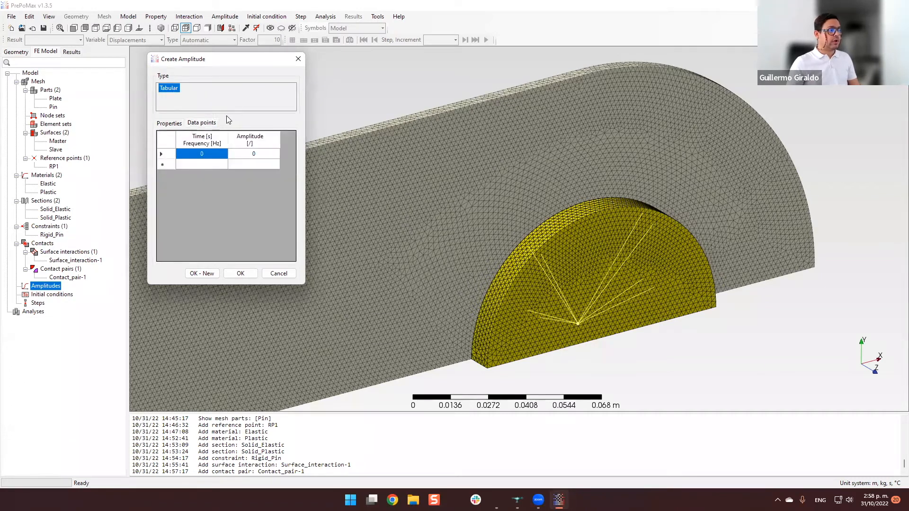
pyautogui.click(211, 156)
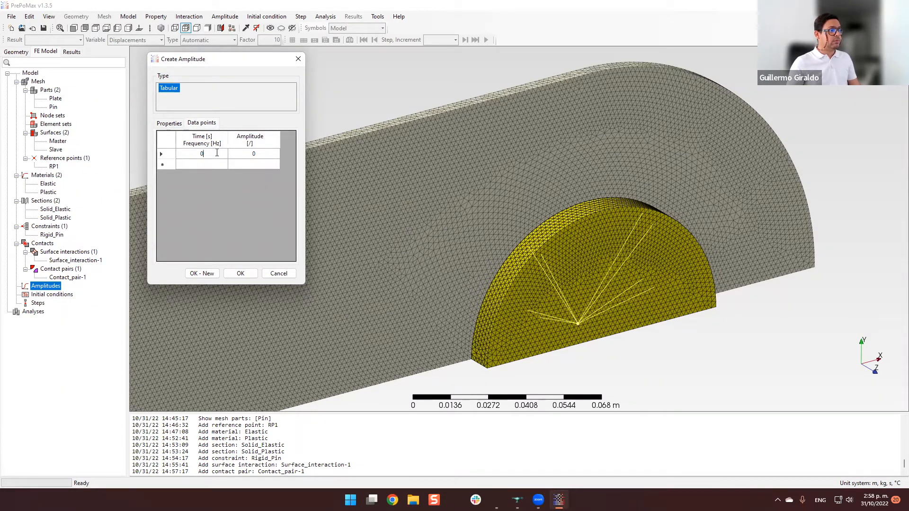
pyautogui.click(198, 165)
pyautogui.write('1')
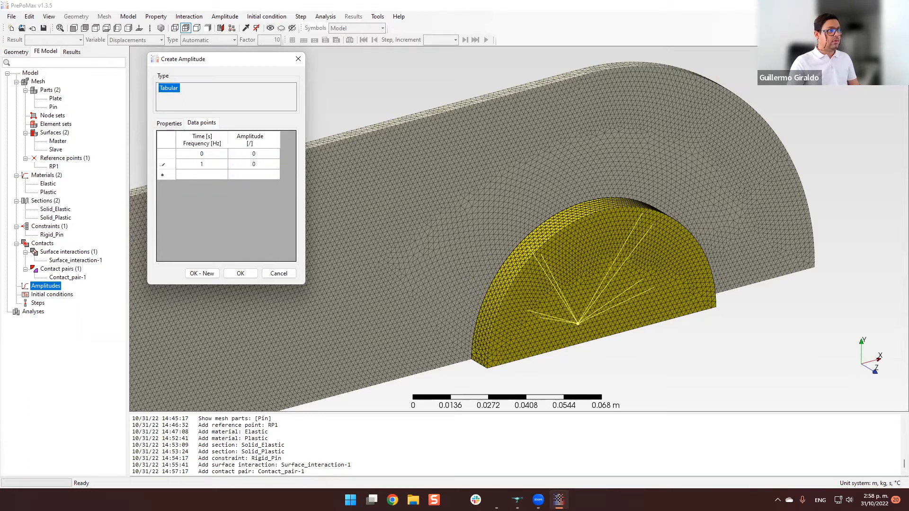
pyautogui.press('Tab')
pyautogui.write('1')
# Plot the amplitude's two data points against time and review the amplitude's properties.
pyautogui.click(216, 156)
pyautogui.moveTo(216, 155); pyautogui.dragTo(240, 166)
pyautogui.rightClick(241, 165)
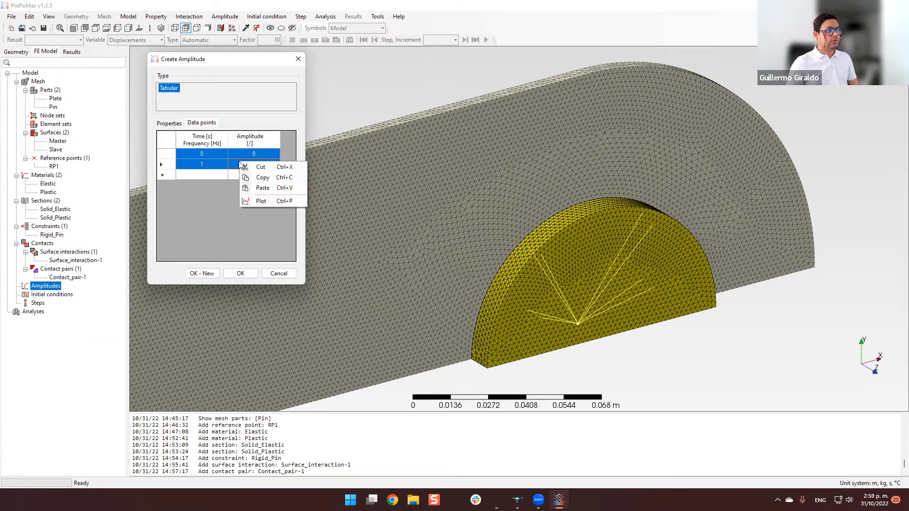
pyautogui.click(260, 201)
pyautogui.moveTo(459, 59); pyautogui.dragTo(474, 53)
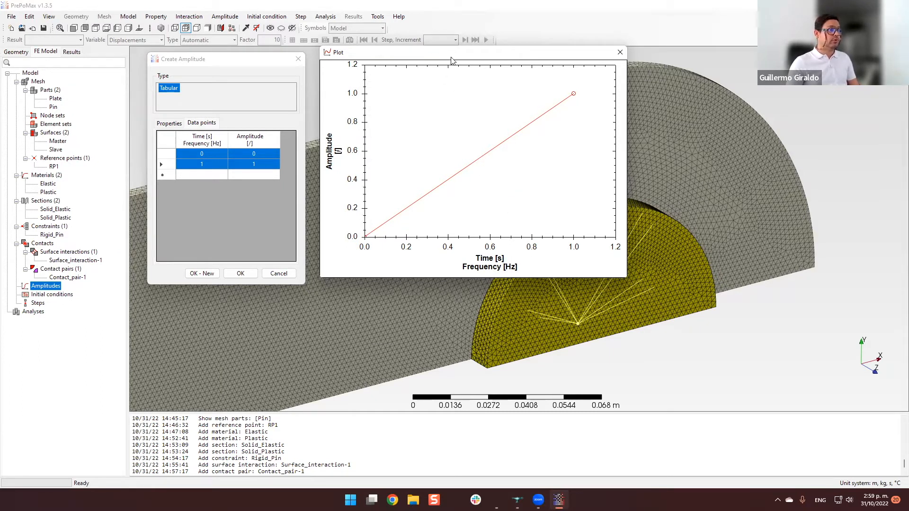
pyautogui.moveTo(451, 60); pyautogui.dragTo(440, 68)
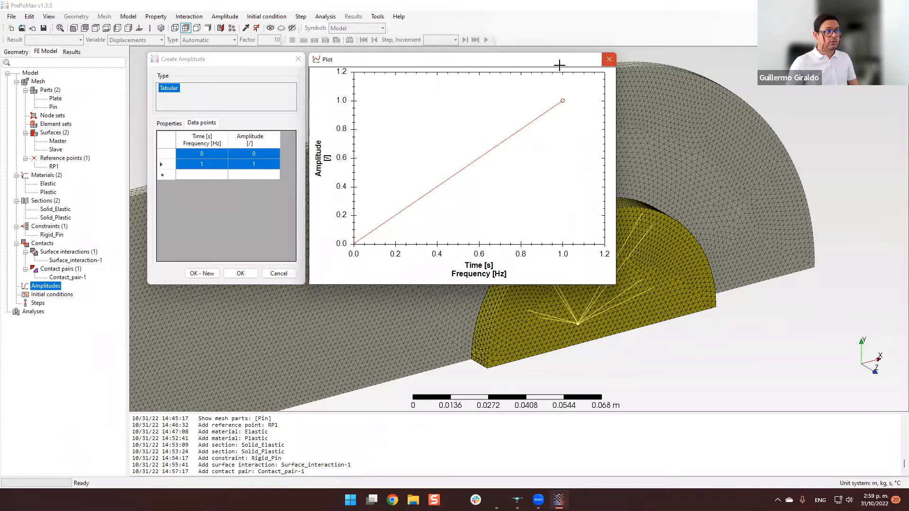
pyautogui.click(609, 59)
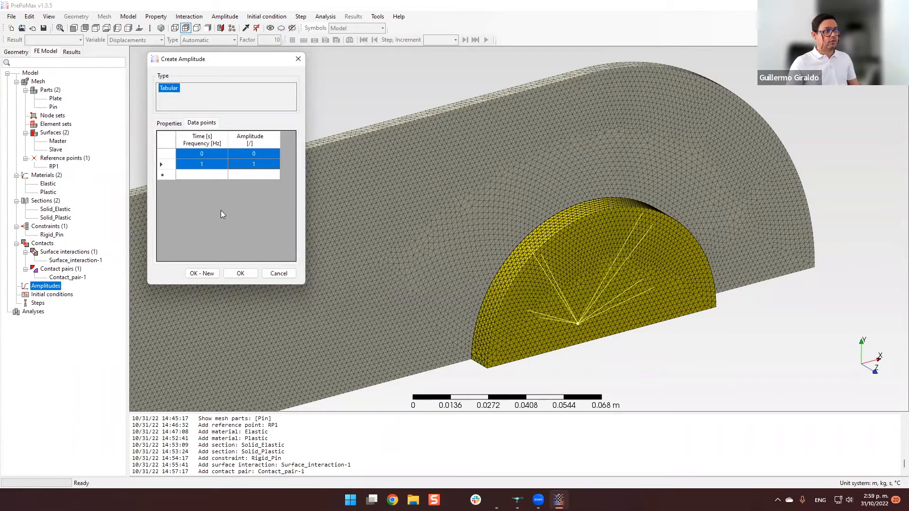
pyautogui.click(171, 123)
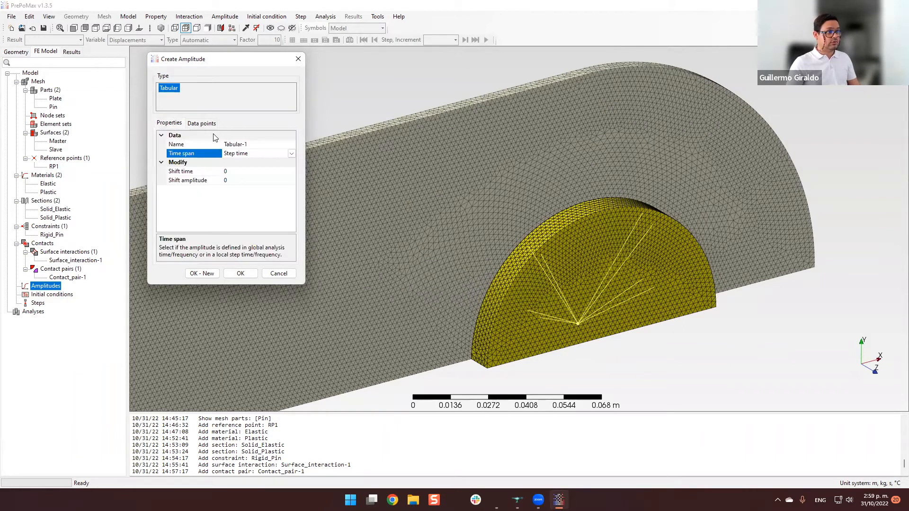
pyautogui.click(203, 123)
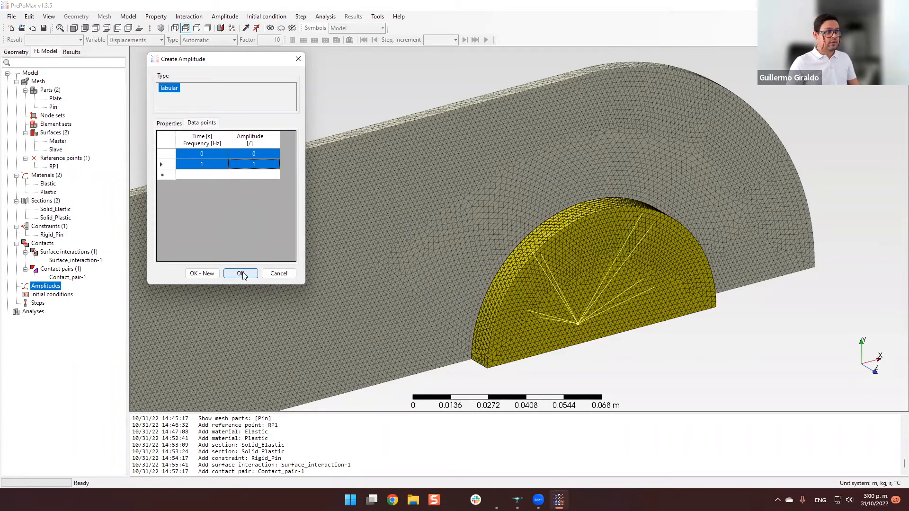
# Start a static analysis step with the Default solver and the geometric nonlinearity option (Nlgeom) set to On.
pyautogui.click(57, 368)
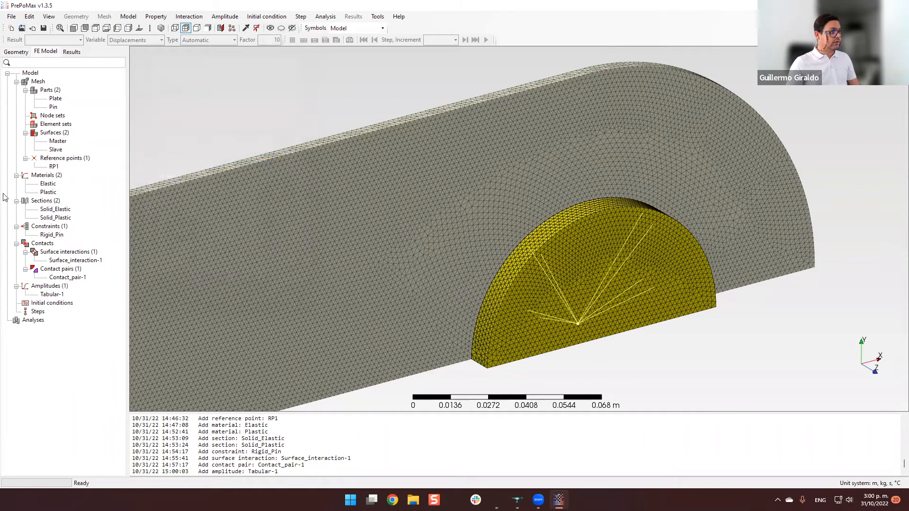
pyautogui.doubleClick(38, 312)
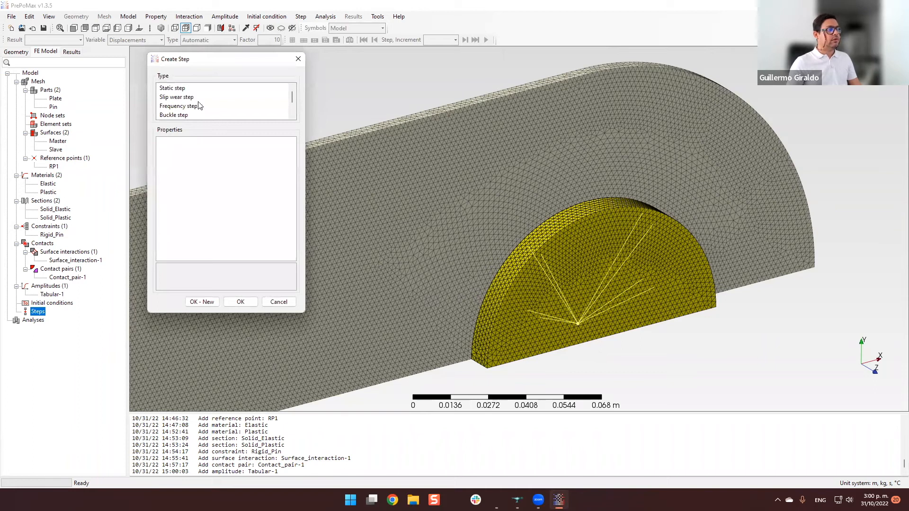
pyautogui.click(178, 90)
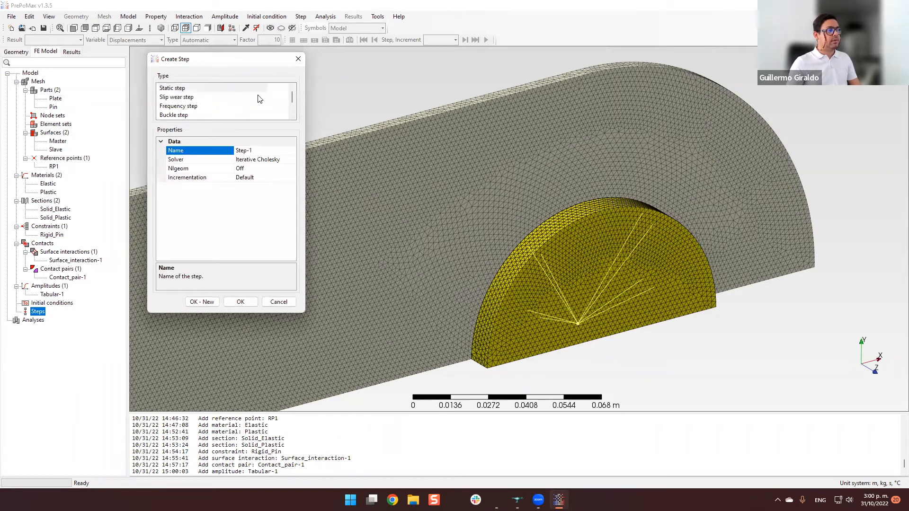
pyautogui.moveTo(292, 97)
pyautogui.mouseDown()
pyautogui.moveTo(292, 113)
pyautogui.moveTo(294, 91)
pyautogui.mouseUp()
pyautogui.click(277, 160)
pyautogui.click(292, 160)
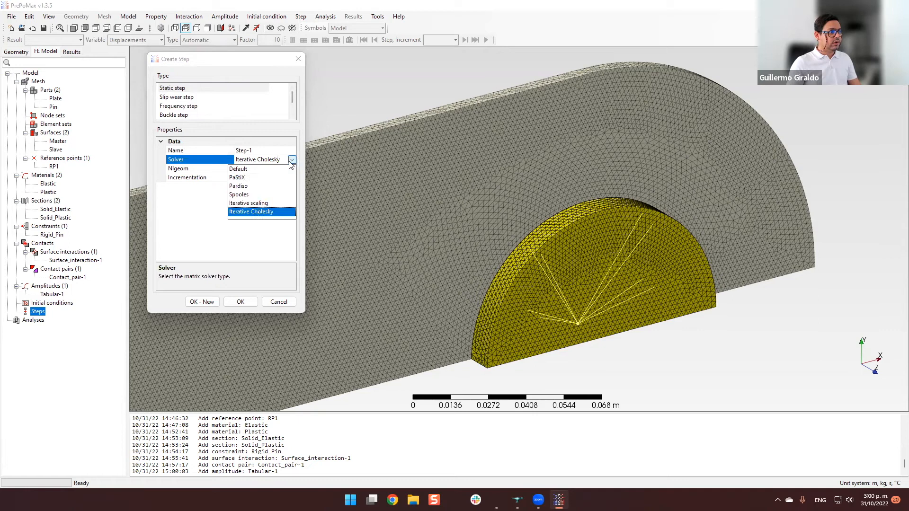
pyautogui.click(267, 170)
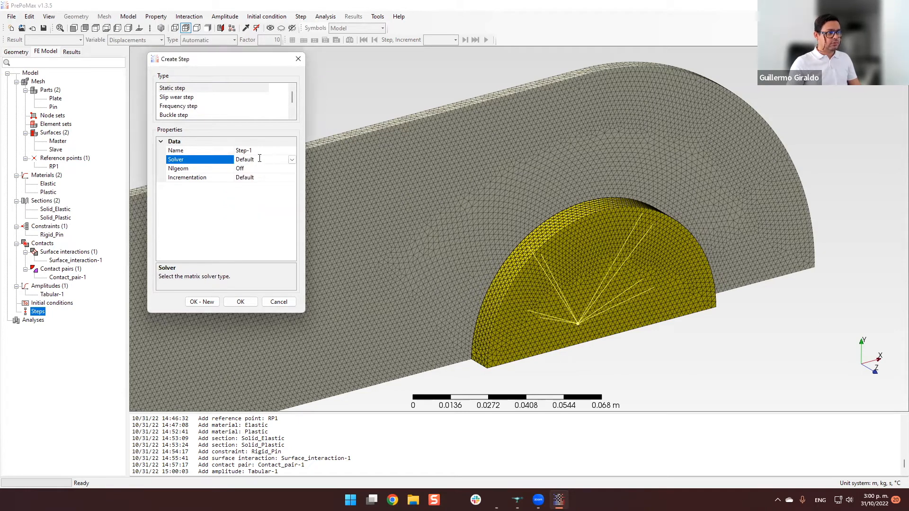
pyautogui.click(265, 169)
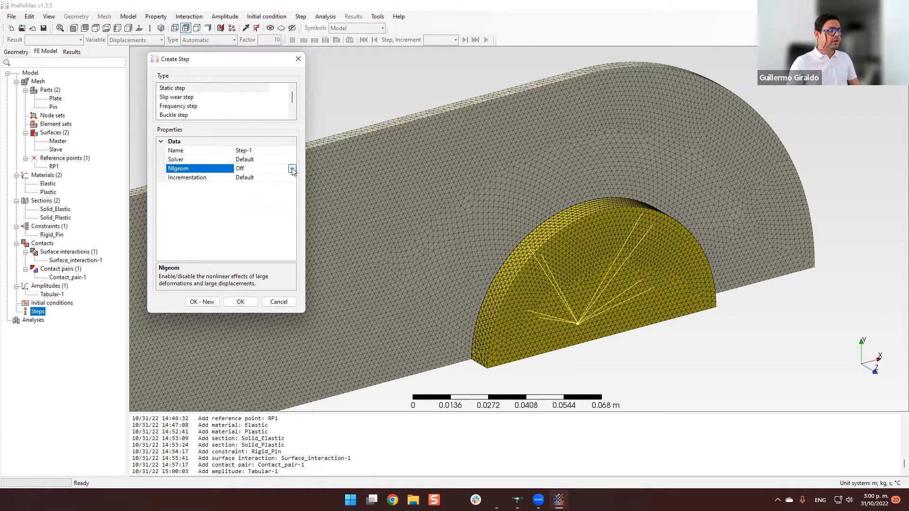
pyautogui.click(292, 169)
pyautogui.click(278, 179)
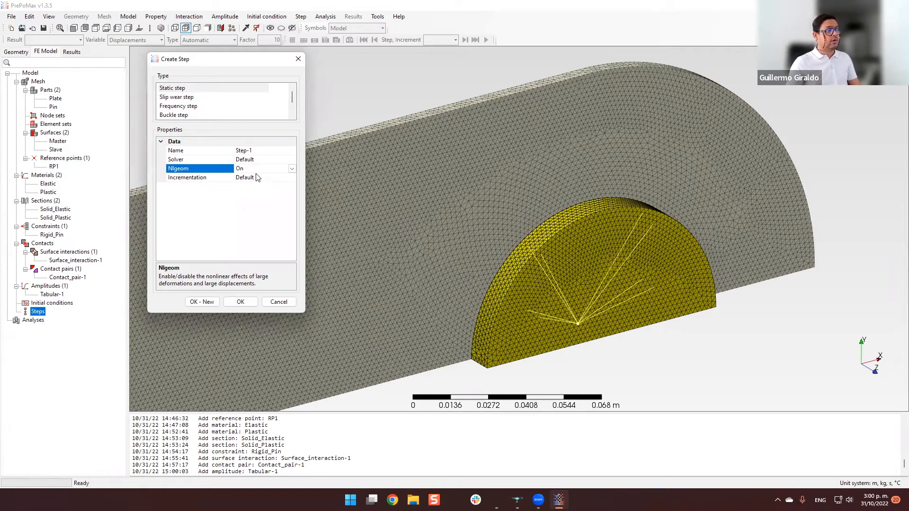
# Set the static step to Direct incrementation with 1000 maximum increments and an initial time increment of 0.1 s.
pyautogui.click(280, 177)
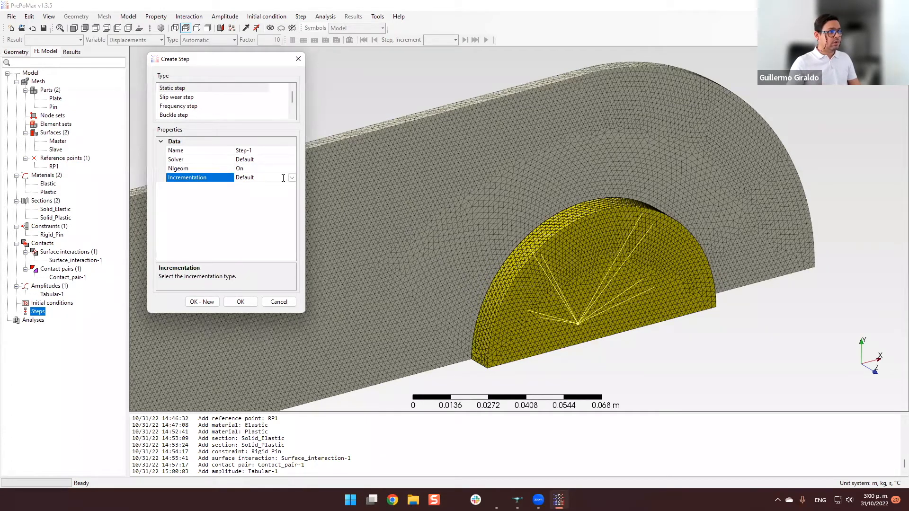
pyautogui.click(292, 177)
pyautogui.click(260, 204)
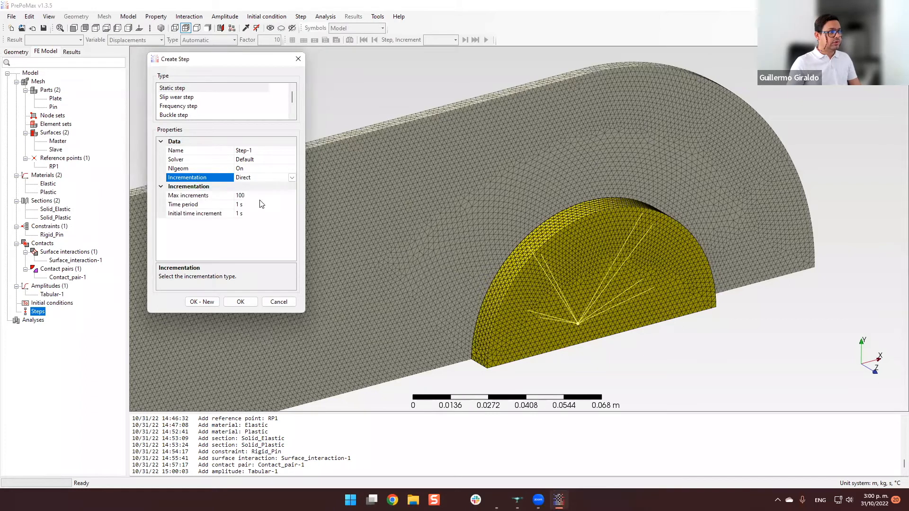
pyautogui.click(253, 195)
pyautogui.click(258, 194)
pyautogui.write('0')
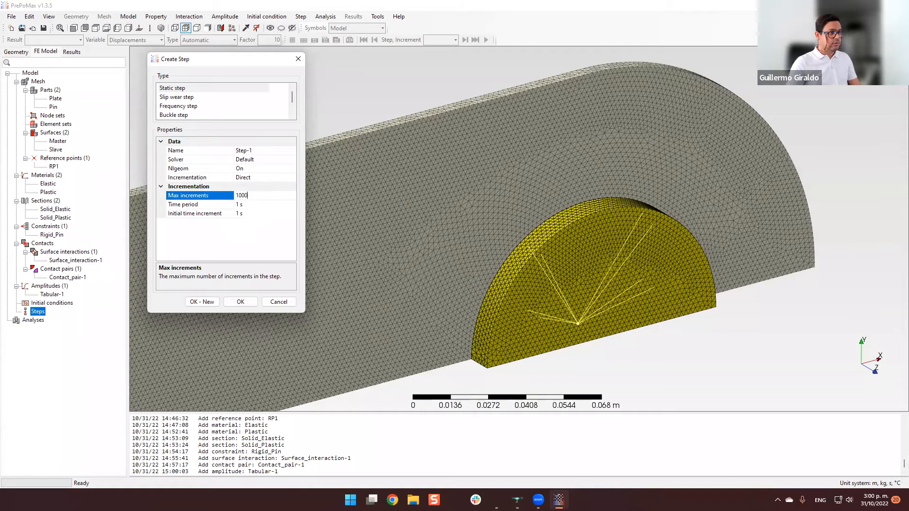
pyautogui.click(201, 204)
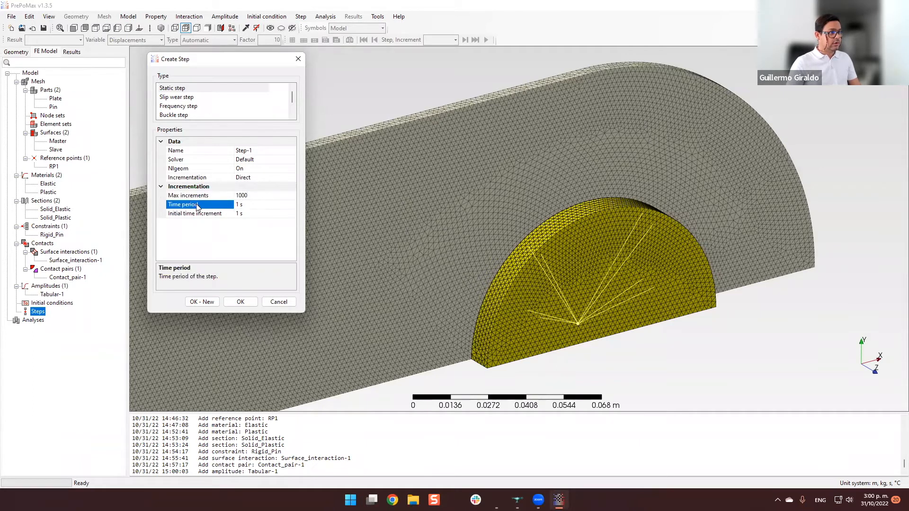
pyautogui.click(239, 214)
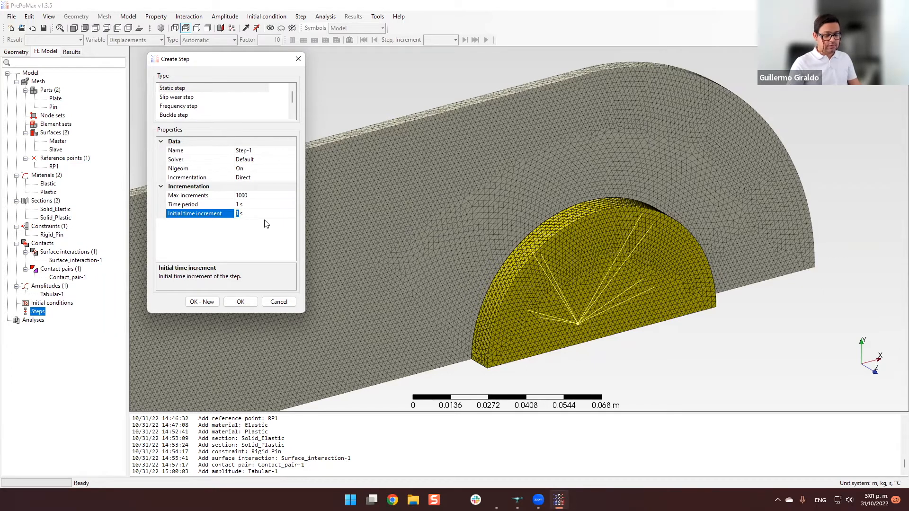
pyautogui.write('0.1')
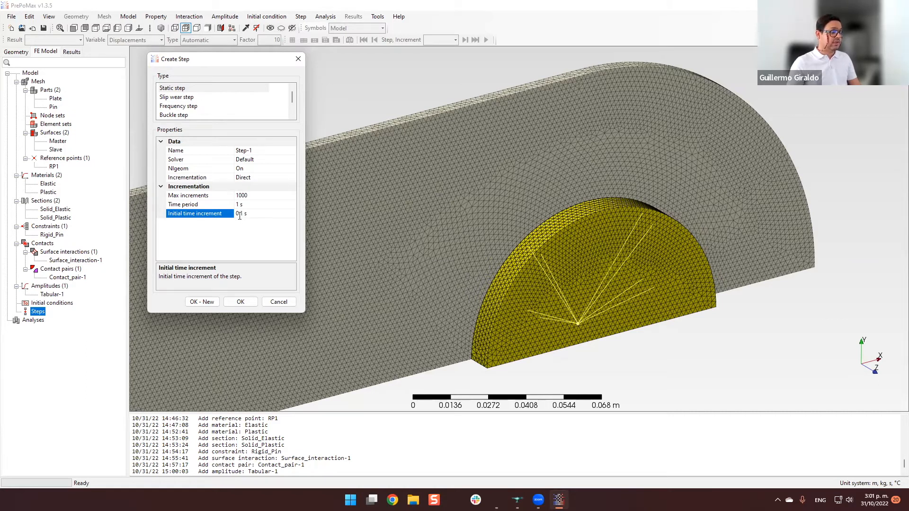
# Switch the step's incrementation to Automatic to review its settings, and return it to Direct.
pyautogui.click(272, 178)
pyautogui.click(262, 178)
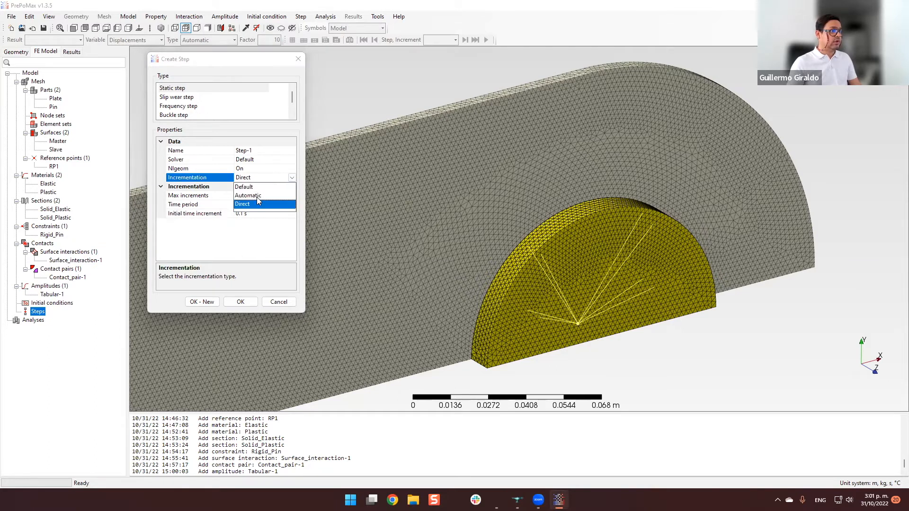
pyautogui.click(267, 196)
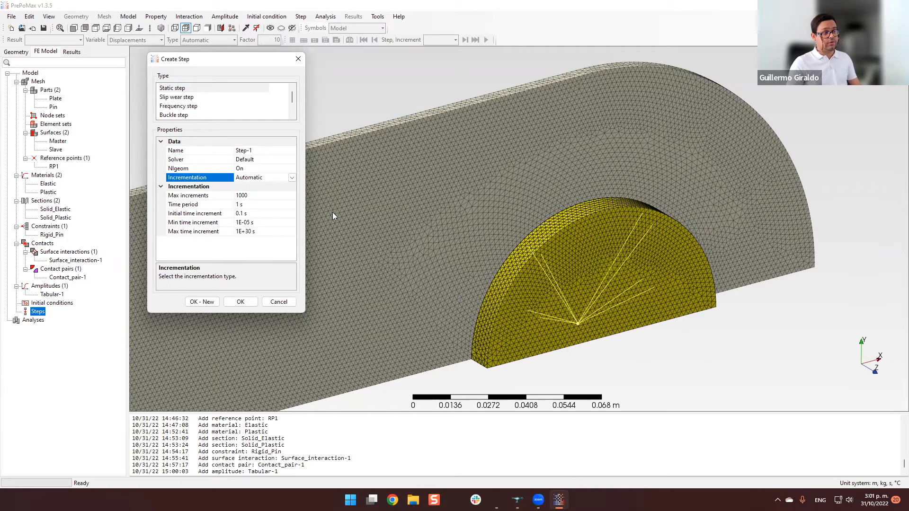
pyautogui.click(292, 178)
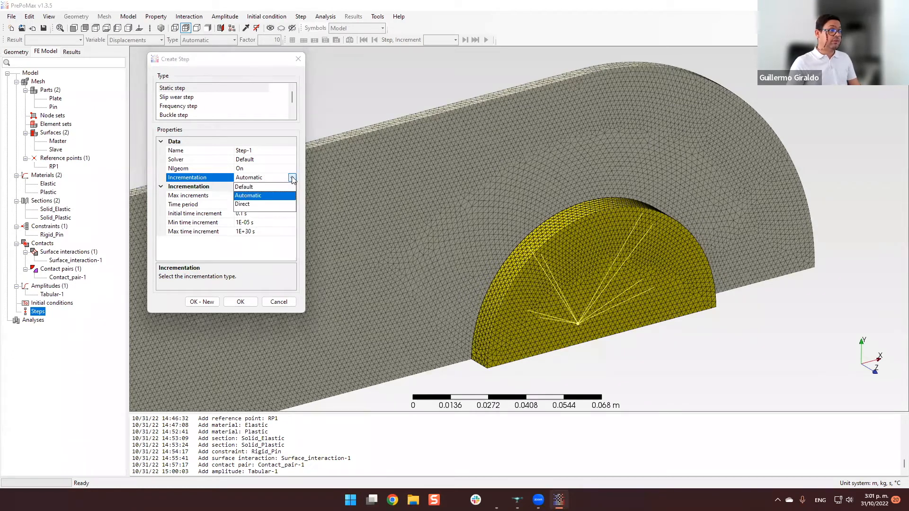
pyautogui.click(259, 204)
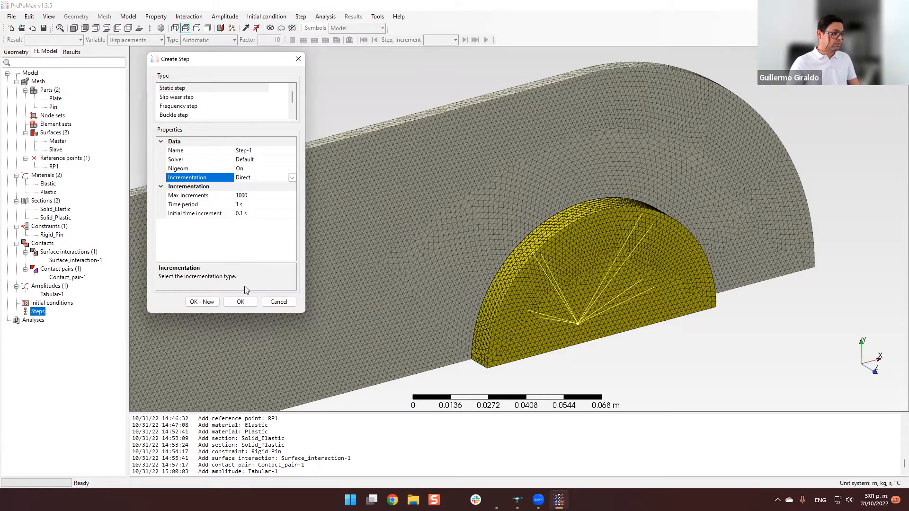
# Create the static step with the chosen settings and list its field outputs in the model tree.
pyautogui.click(238, 302)
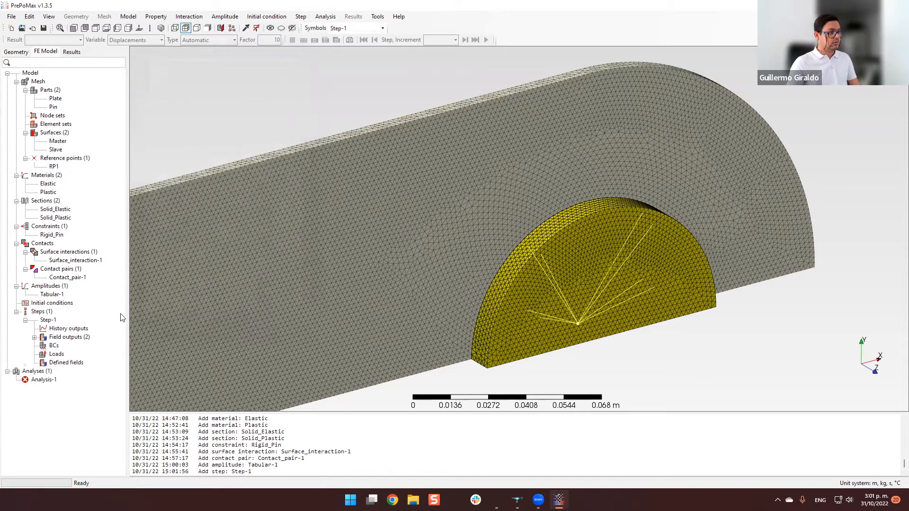
pyautogui.click(34, 337)
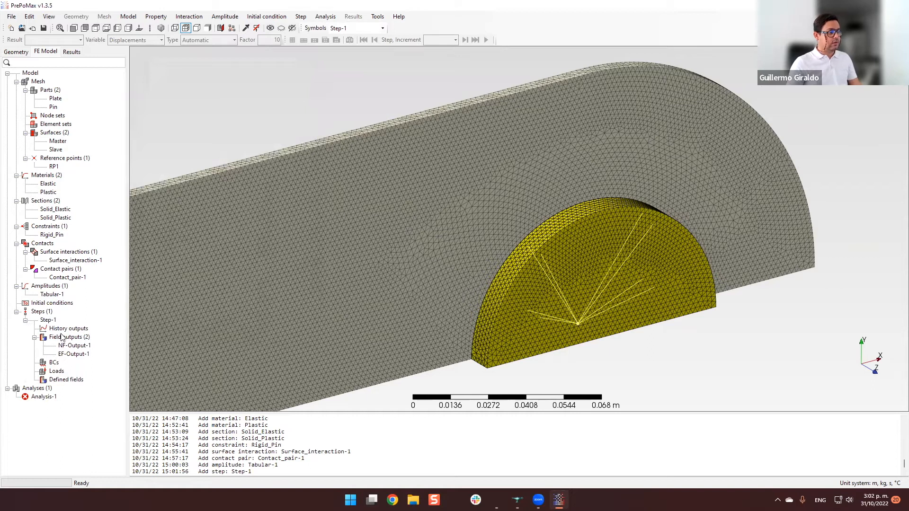
# Start a displacement/rotation boundary condition named SymmZ in Step-1.
pyautogui.moveTo(566, 315)
pyautogui.mouseDown(button='middle')
pyautogui.moveTo(516, 359)
pyautogui.moveTo(574, 289)
pyautogui.moveTo(650, 327)
pyautogui.moveTo(604, 323)
pyautogui.moveTo(560, 345)
pyautogui.moveTo(587, 351)
pyautogui.moveTo(546, 295)
pyautogui.moveTo(623, 279)
pyautogui.moveTo(623, 251)
pyautogui.moveTo(641, 235)
pyautogui.moveTo(559, 303)
pyautogui.mouseUp(button='middle')
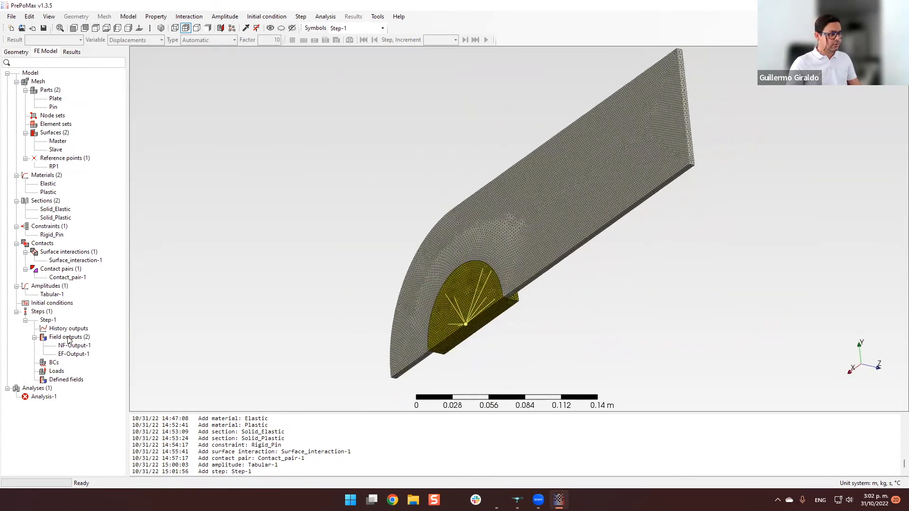
pyautogui.doubleClick(53, 363)
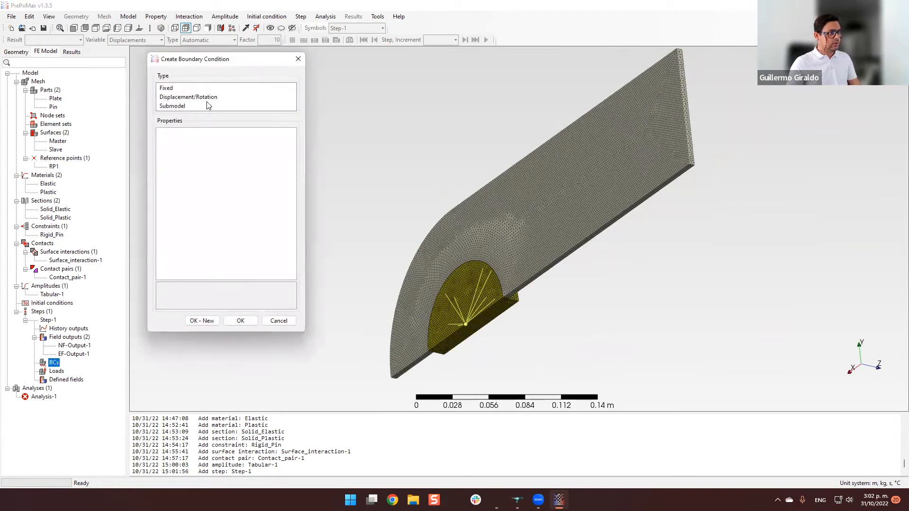
pyautogui.moveTo(207, 60); pyautogui.dragTo(195, 58)
pyautogui.click(182, 95)
pyautogui.click(252, 139)
pyautogui.write('SymmX')
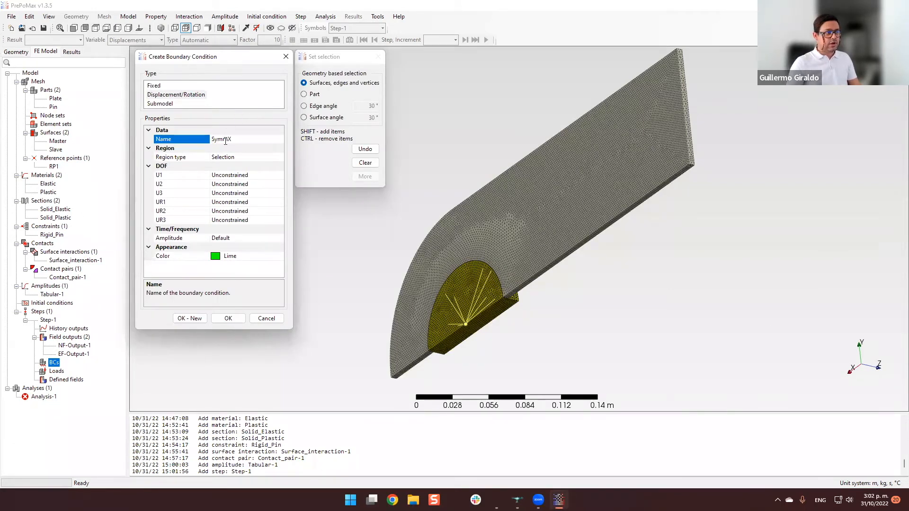
pyautogui.moveTo(229, 140); pyautogui.dragTo(235, 141)
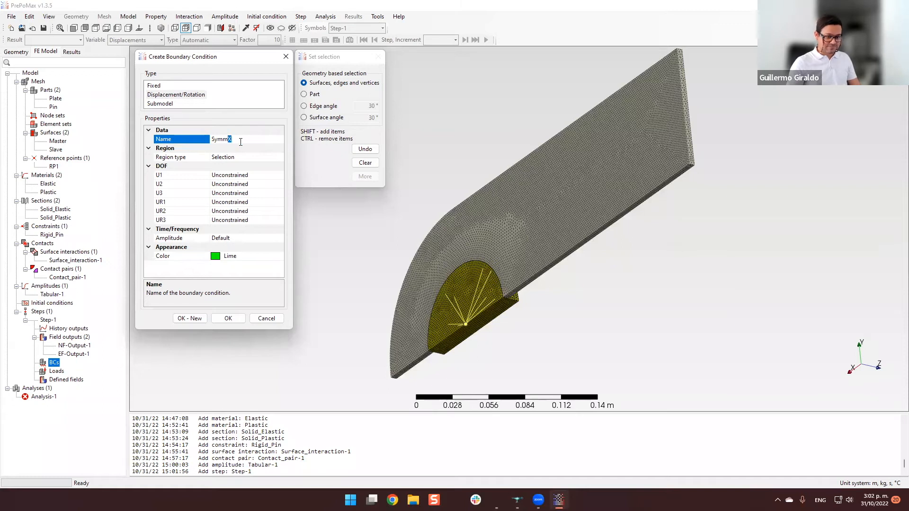
pyautogui.write('Z')
pyautogui.click(267, 151)
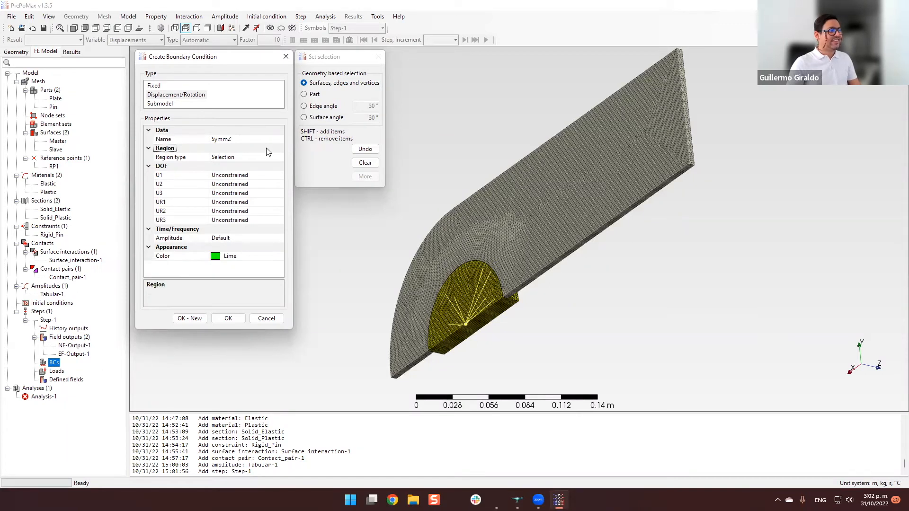
# Constrain U3 to 0 m on the large flat plate and pin faces of the Z symmetry plane, and save the SymmZ condition.
pyautogui.click(247, 193)
pyautogui.click(280, 193)
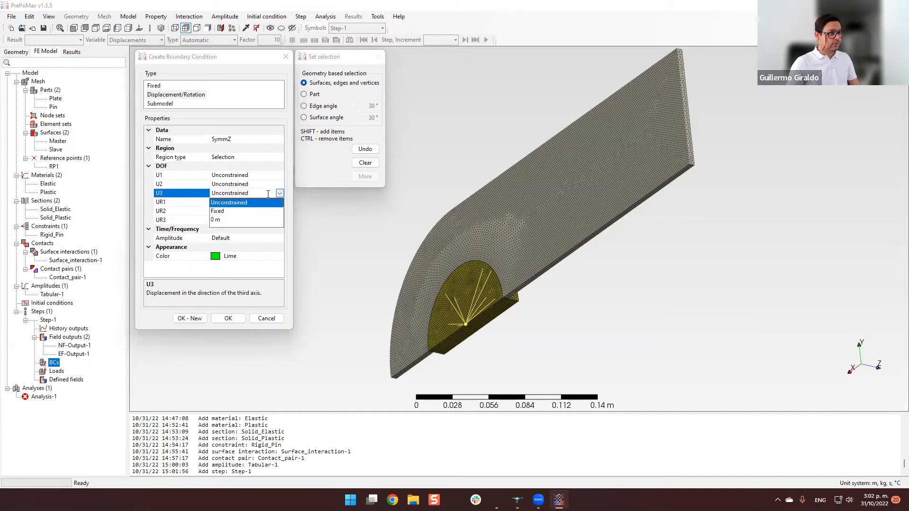
pyautogui.click(225, 222)
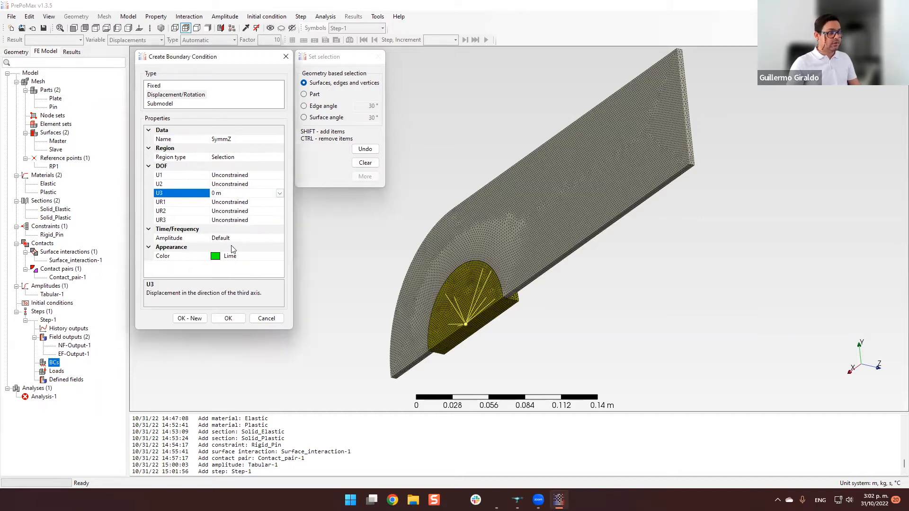
pyautogui.click(567, 233)
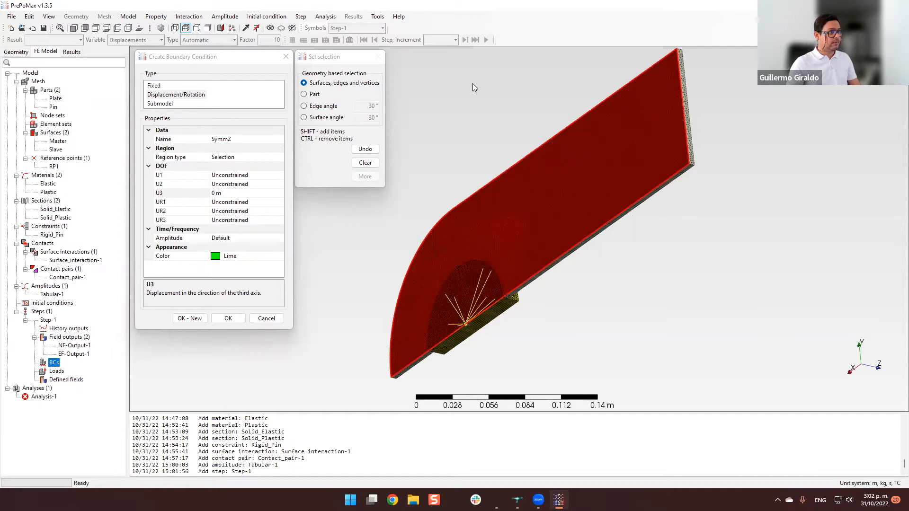
pyautogui.click(194, 319)
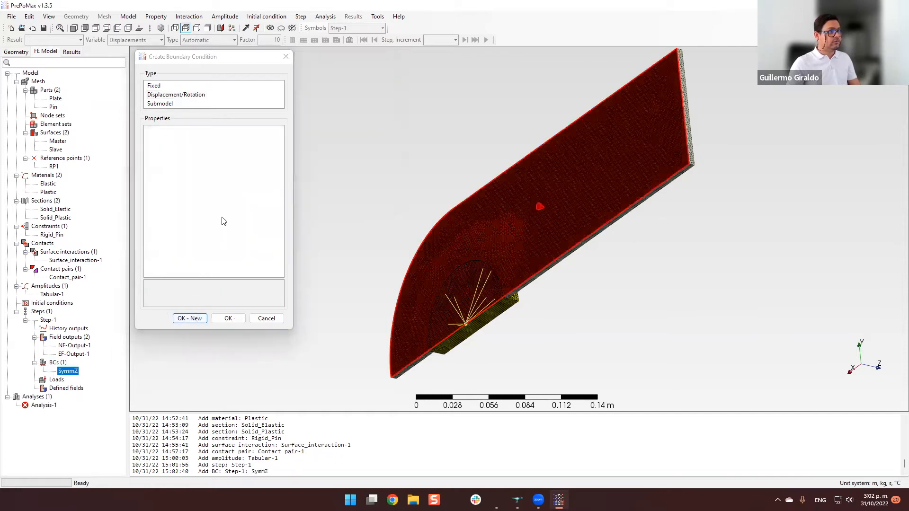
# Start a displacement/rotation boundary condition named SymmY with U2 set to 0 m.
pyautogui.click(195, 96)
pyautogui.click(273, 139)
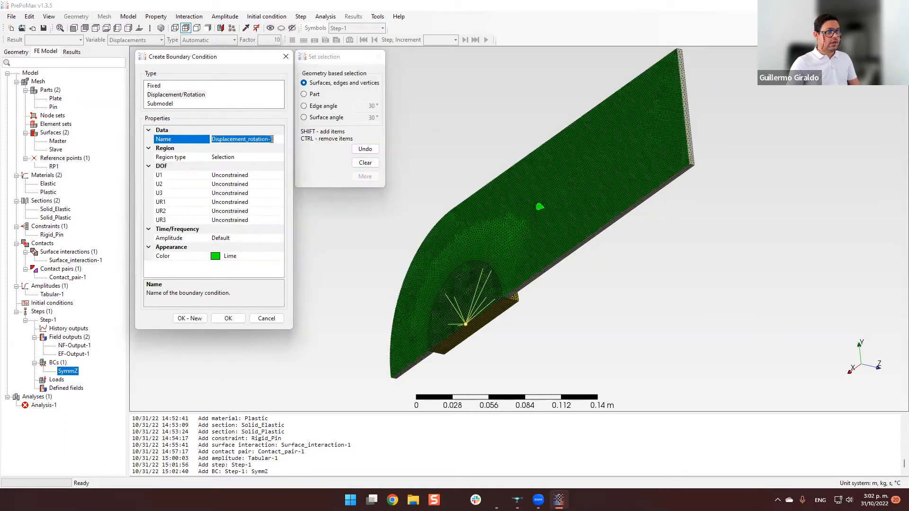
pyautogui.write('Sy')
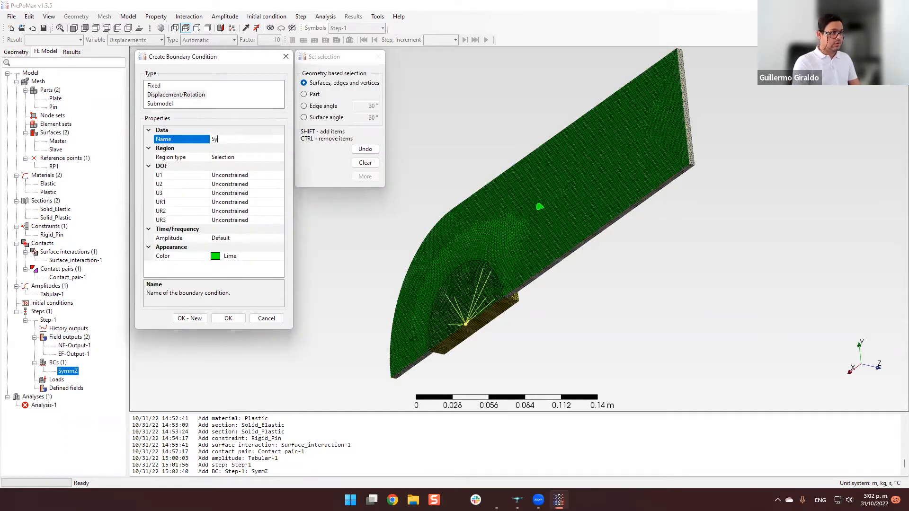
pyautogui.write('mmY')
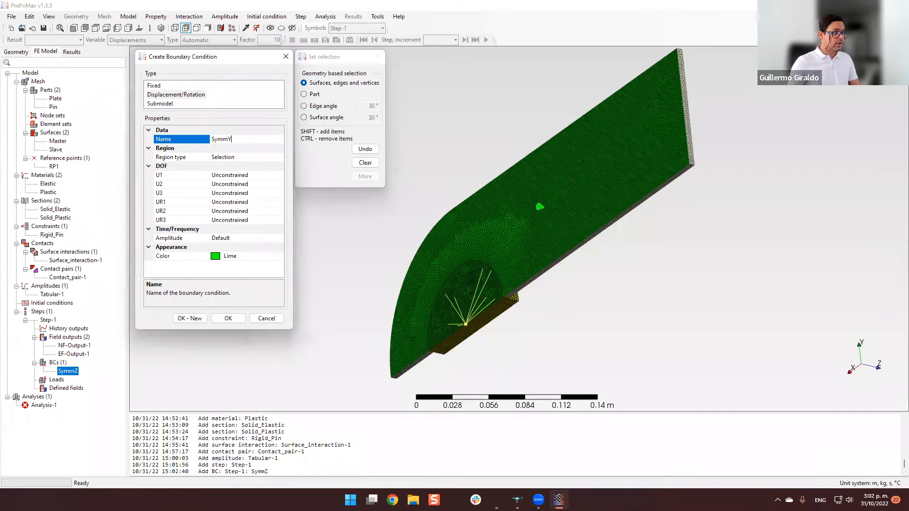
pyautogui.doubleClick(255, 185)
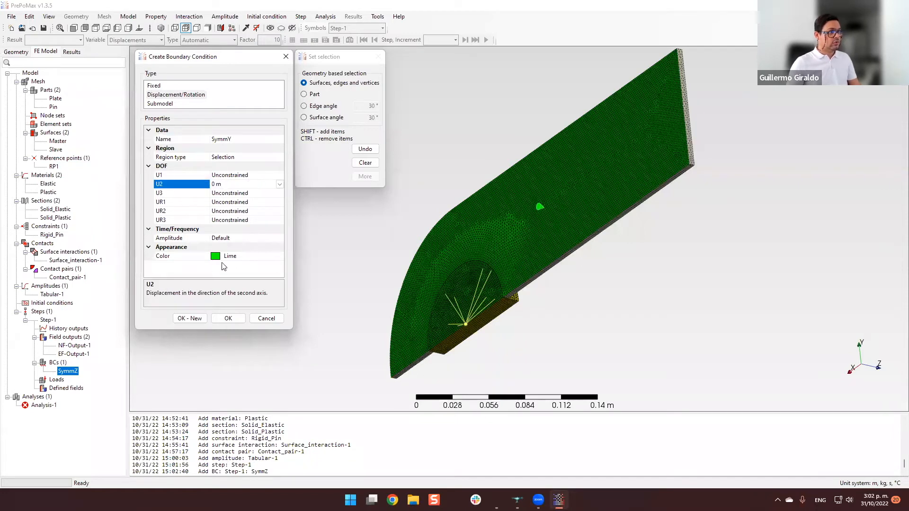
# Select the cut faces on the underside of the plate and pin as the SymmY condition's region.
pyautogui.scroll(2, 483, 368)
pyautogui.scroll(4, 313, 298)
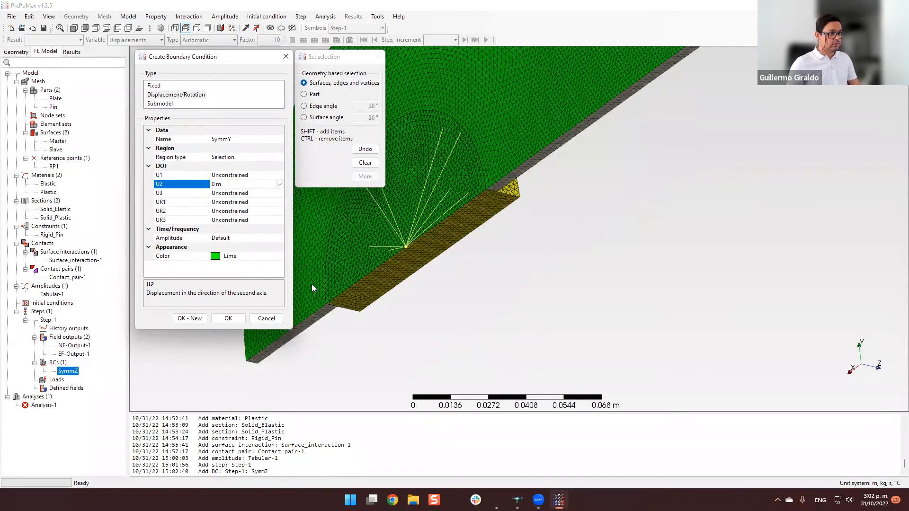
pyautogui.keyDown('shift'); pyautogui.click(340, 273); pyautogui.keyUp('shift')
pyautogui.scroll(-2, 340, 274)
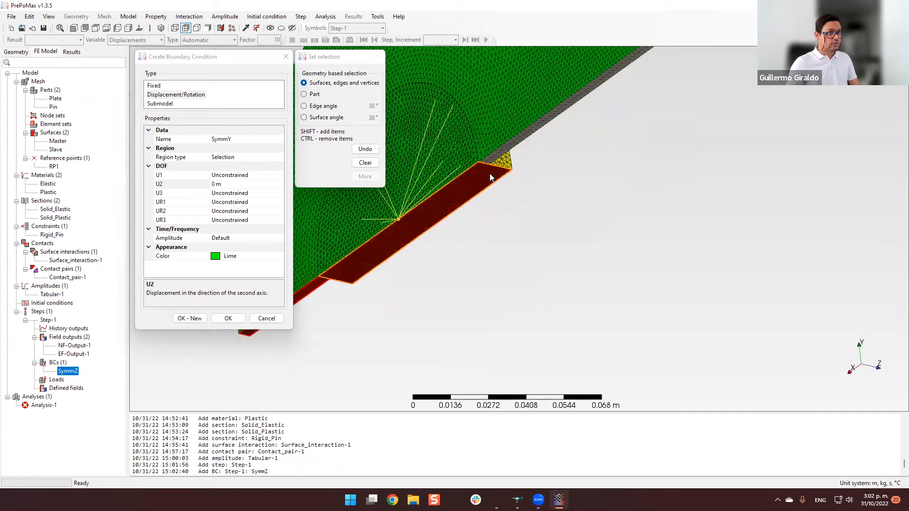
pyautogui.scroll(3, 489, 173)
pyautogui.scroll(-9, 411, 304)
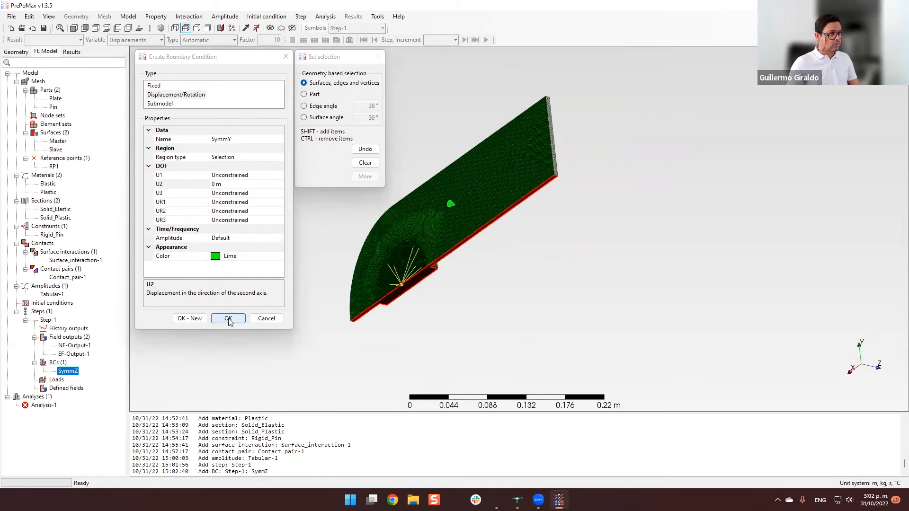
# Save the SymmY condition and start another displacement/rotation boundary condition named FixX.
pyautogui.click(190, 318)
pyautogui.moveTo(459, 296); pyautogui.dragTo(482, 264, button='middle')
pyautogui.scroll(4, 454, 258)
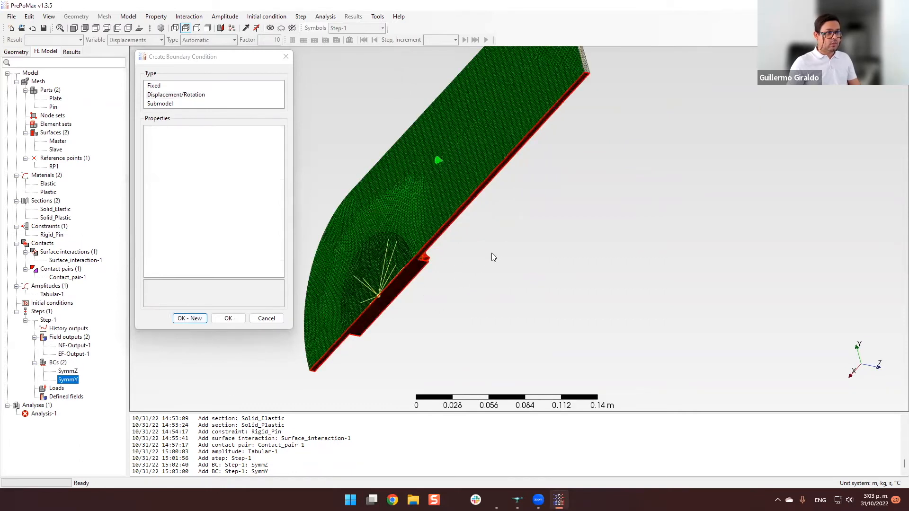
pyautogui.moveTo(483, 264); pyautogui.dragTo(534, 280, button='middle')
pyautogui.scroll(3, 534, 280)
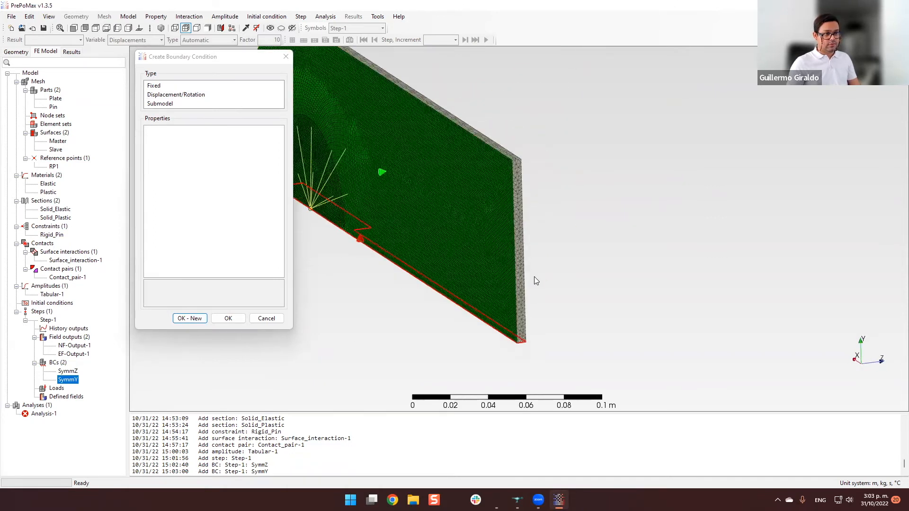
pyautogui.scroll(2, 537, 196)
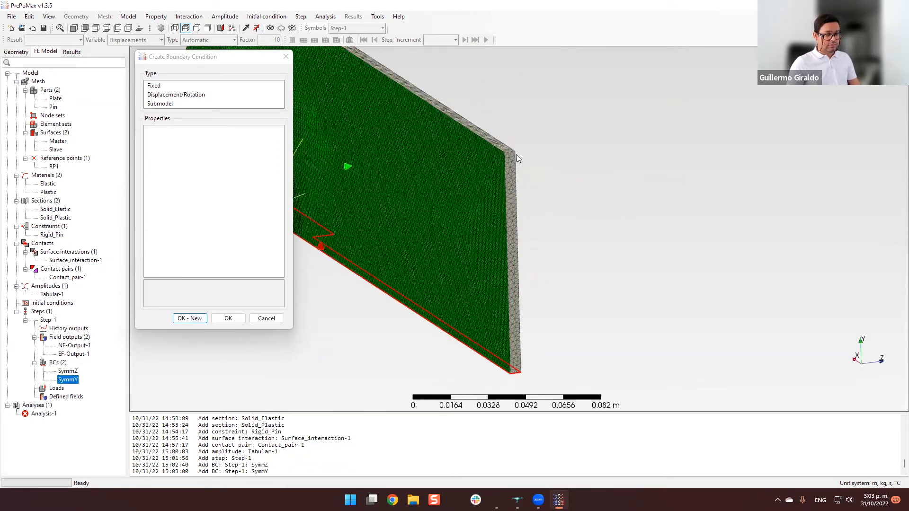
pyautogui.click(197, 95)
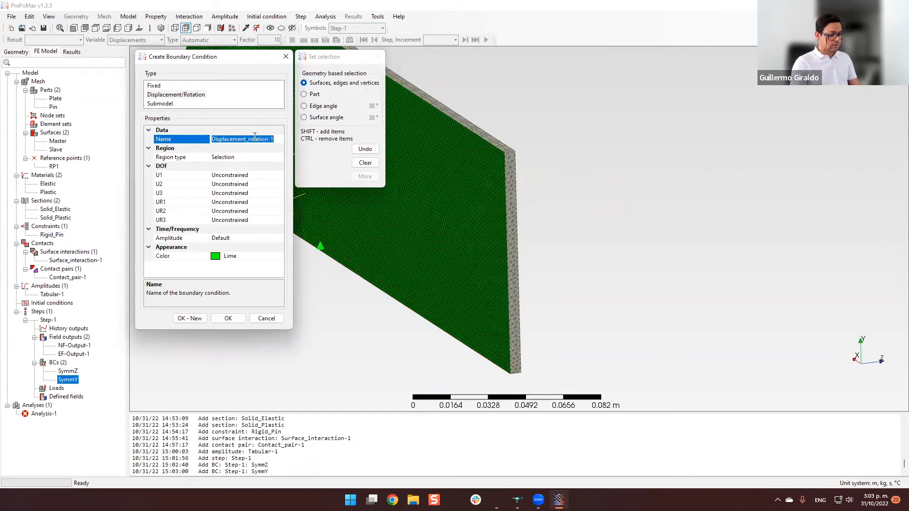
pyautogui.write('FixX')
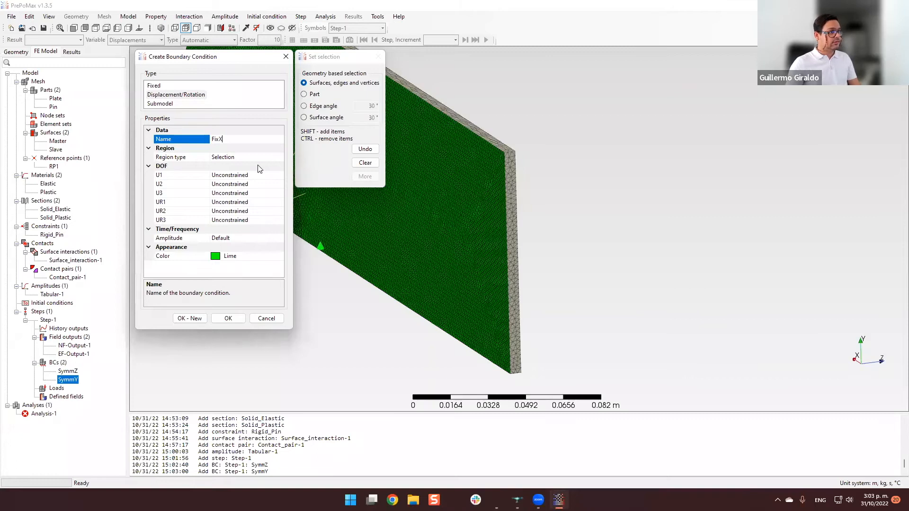
# Set U1 to 0 m on the narrow straight end face of the plate and save the FixX condition.
pyautogui.doubleClick(249, 175)
pyautogui.doubleClick(249, 176)
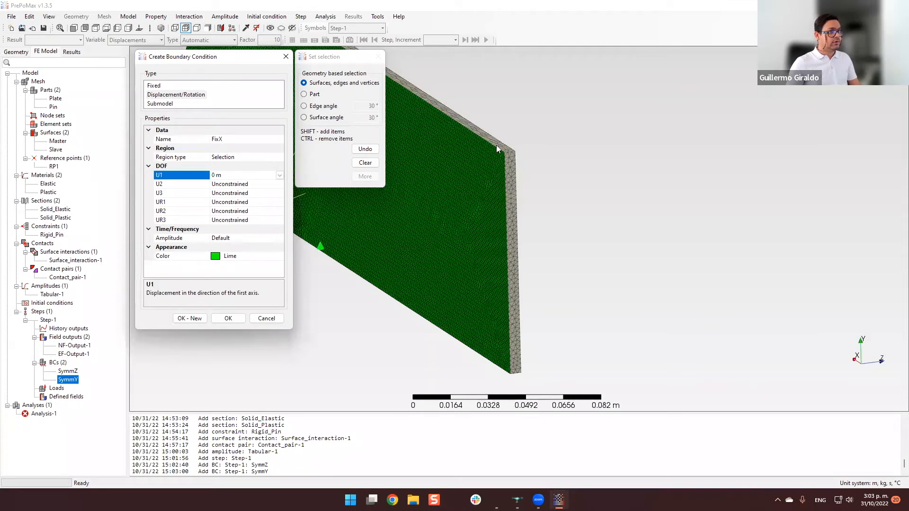
pyautogui.click(511, 170)
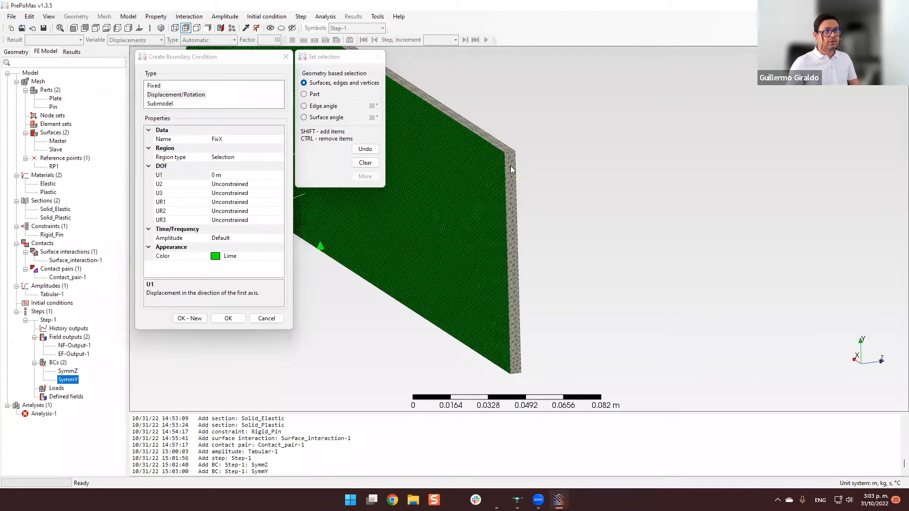
pyautogui.click(227, 319)
# Examine the rigid pin, its reference point and the symmetry faces shared with the plate from several angles.
pyautogui.moveTo(463, 246); pyautogui.dragTo(469, 314, button='middle')
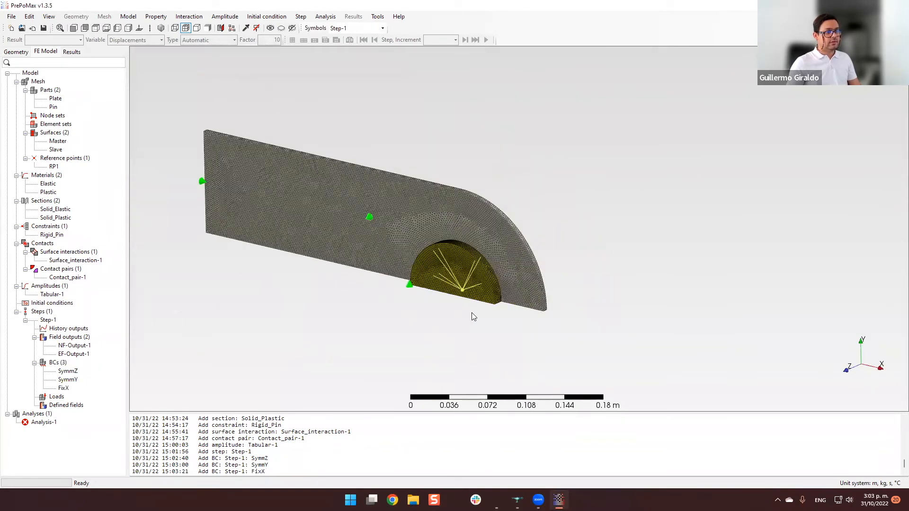
pyautogui.scroll(6, 468, 314)
pyautogui.scroll(-1, 487, 314)
pyautogui.scroll(1, 463, 264)
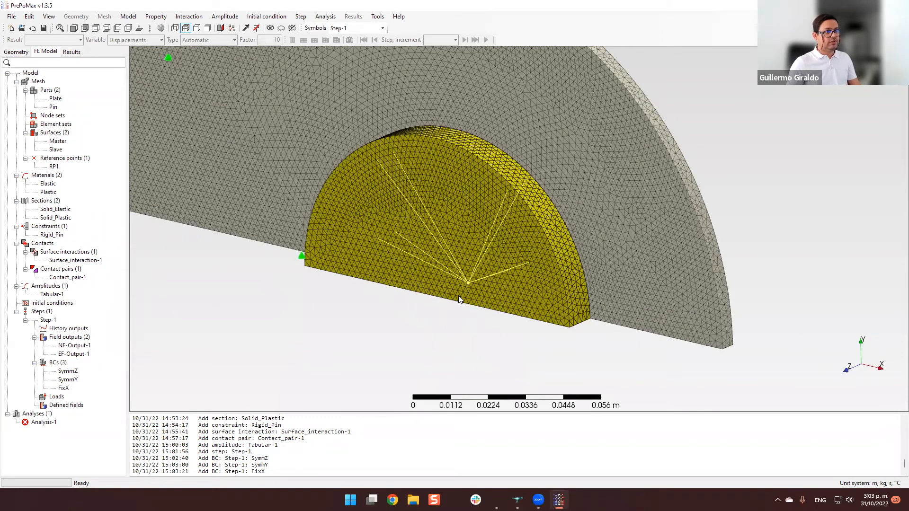
pyautogui.scroll(-3, 462, 324)
pyautogui.moveTo(432, 288); pyautogui.dragTo(237, 156, button='middle')
pyautogui.scroll(-2, 377, 244)
pyautogui.scroll(3, 378, 243)
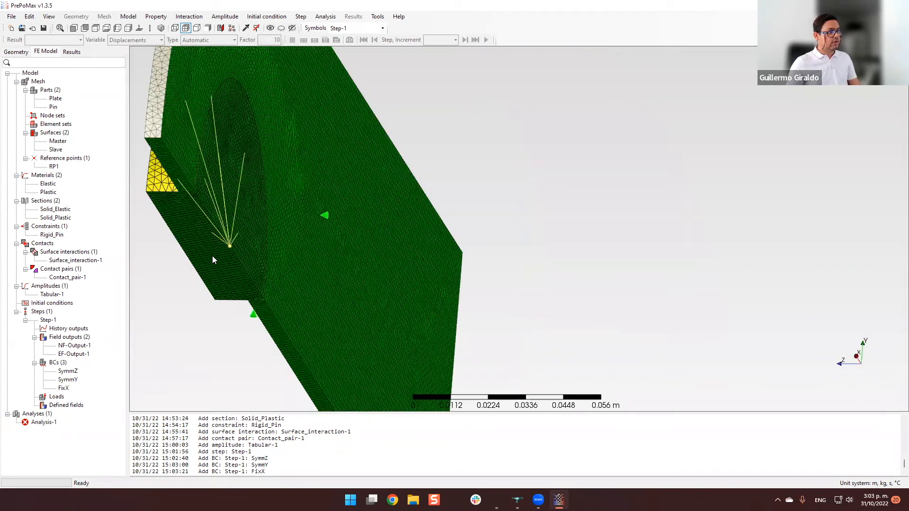
pyautogui.moveTo(210, 315); pyautogui.dragTo(294, 328, button='middle')
pyautogui.moveTo(551, 298); pyautogui.dragTo(533, 299, button='middle')
pyautogui.scroll(-3, 532, 299)
pyautogui.scroll(5, 526, 303)
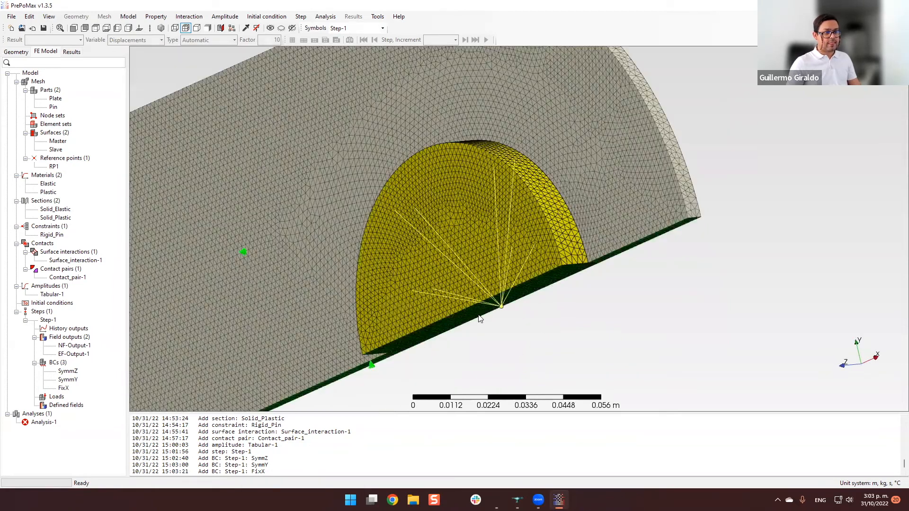
pyautogui.scroll(-2, 487, 313)
pyautogui.scroll(3, 511, 310)
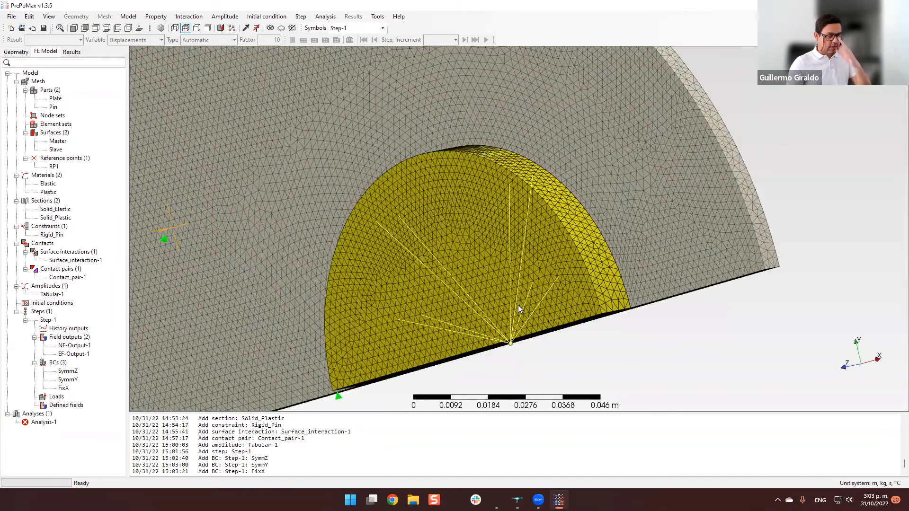
pyautogui.scroll(-1, 529, 333)
pyautogui.scroll(2, 528, 329)
pyautogui.scroll(-1, 528, 325)
pyautogui.scroll(-1, 527, 322)
pyautogui.scroll(2, 526, 321)
pyautogui.scroll(-4, 526, 320)
pyautogui.scroll(3, 511, 322)
pyautogui.moveTo(511, 312); pyautogui.dragTo(436, 325, button='middle')
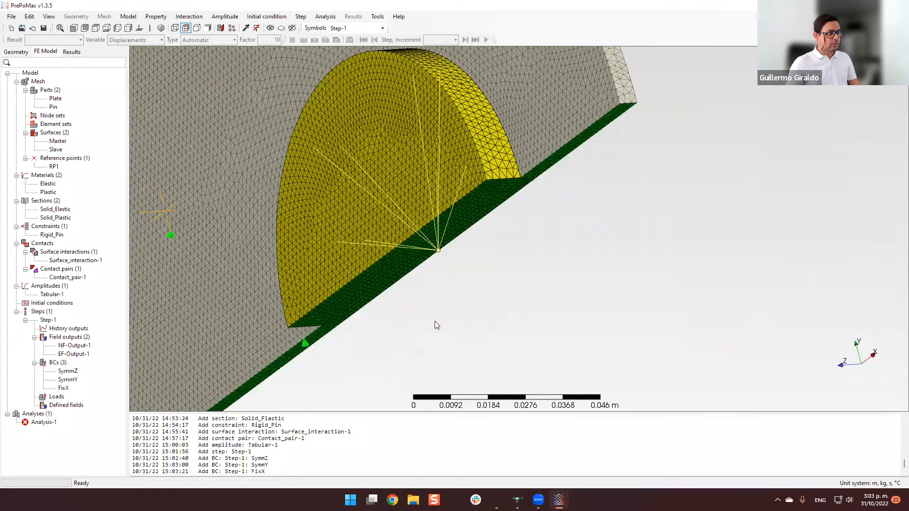
pyautogui.moveTo(531, 270); pyautogui.dragTo(449, 260, button='middle')
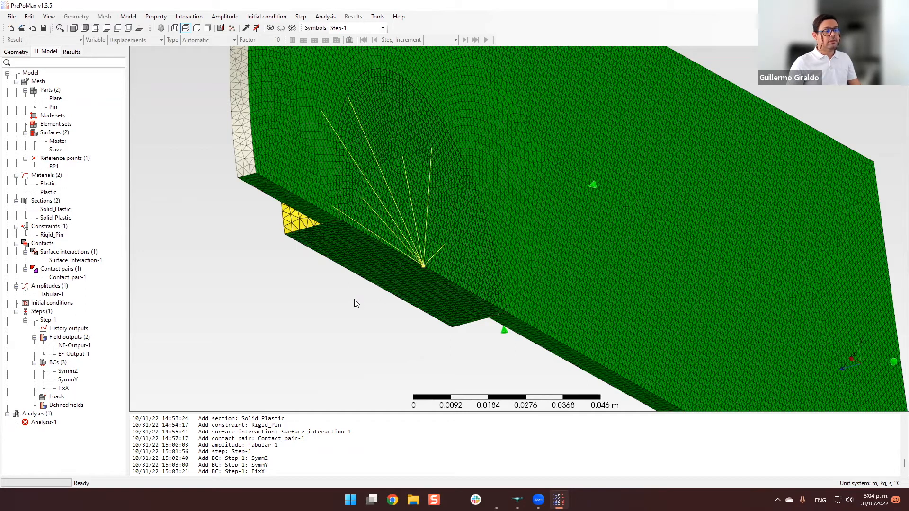
# Edit the SymmZ condition so its region is only the large flat plate face, leaving out the rigid pin.
pyautogui.click(71, 371)
pyautogui.moveTo(253, 338); pyautogui.dragTo(331, 212, button='middle')
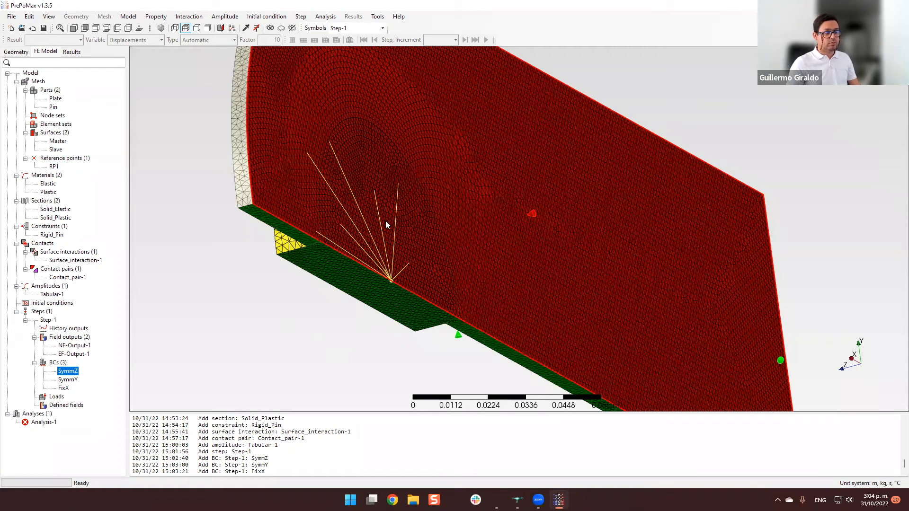
pyautogui.moveTo(380, 230); pyautogui.dragTo(368, 265, button='middle')
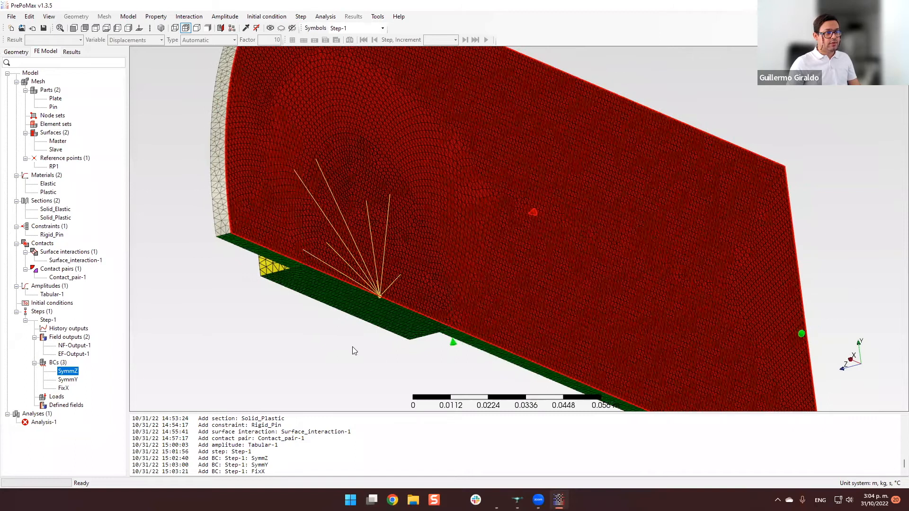
pyautogui.click(310, 339)
pyautogui.doubleClick(68, 373)
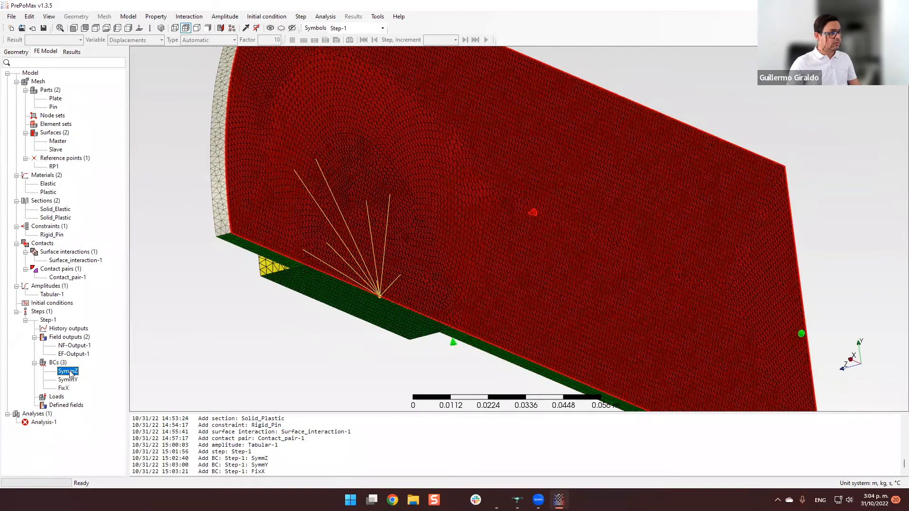
pyautogui.click(528, 264)
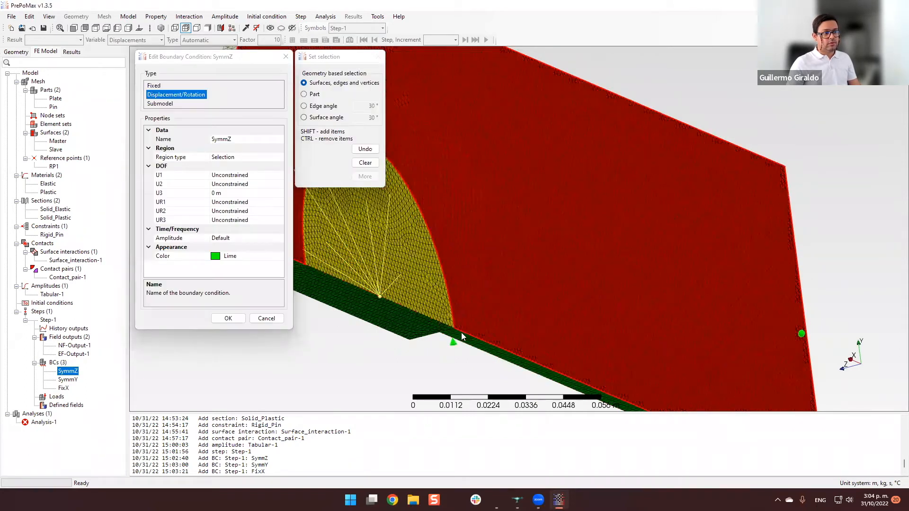
pyautogui.click(228, 324)
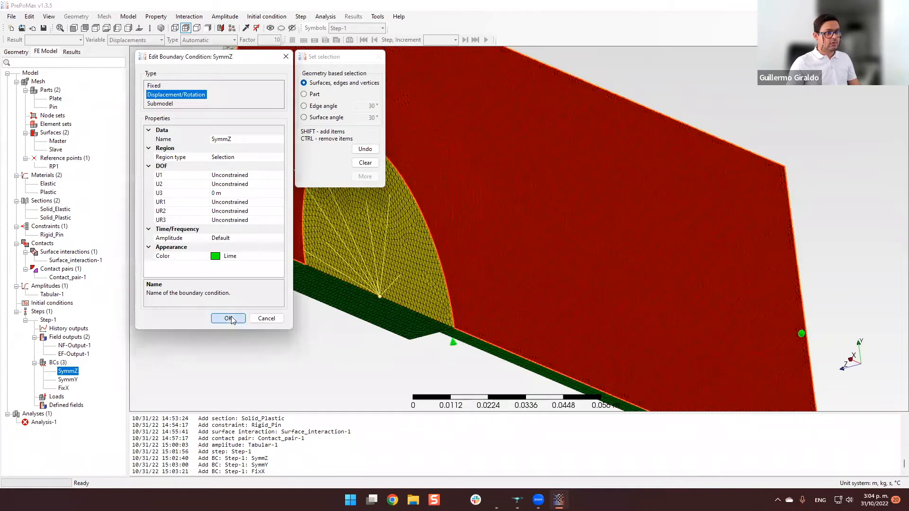
pyautogui.press('Return')
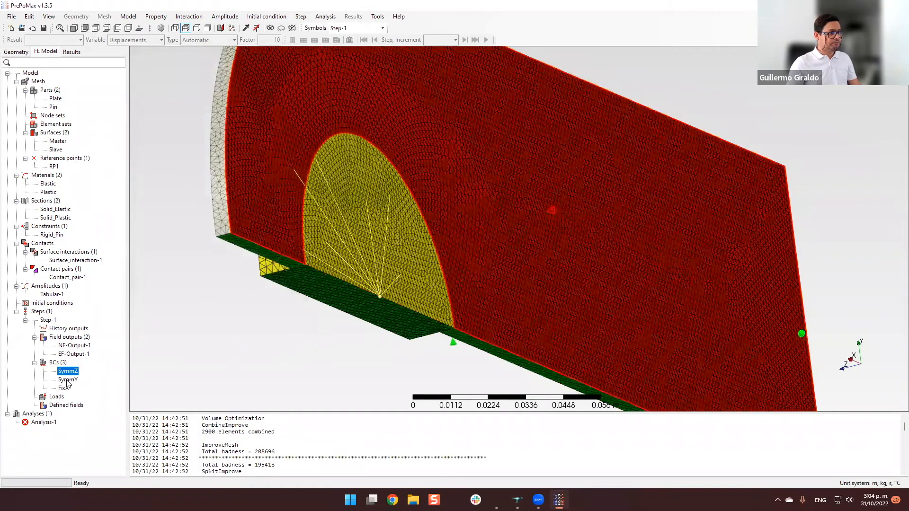
# Edit the SymmY condition so its region is only the plate's two underside cut faces, without the pin.
pyautogui.press('Down')
pyautogui.press('Return')
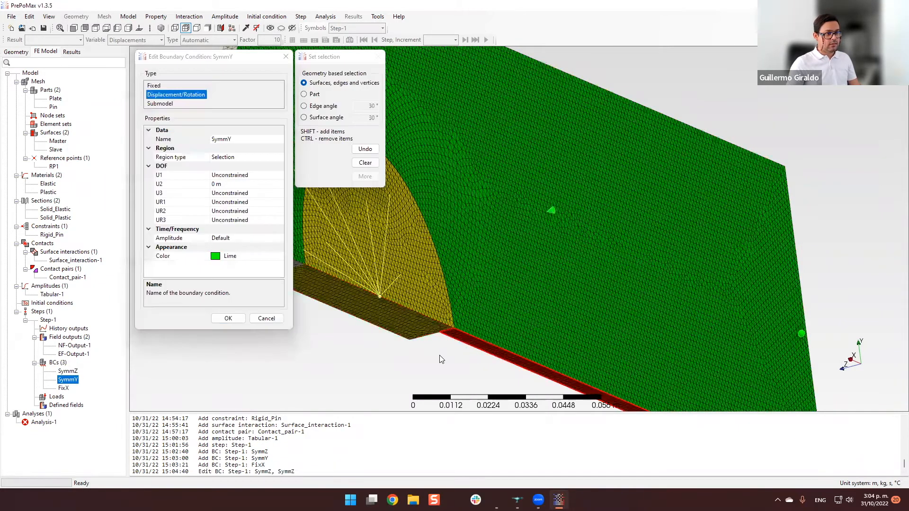
pyautogui.moveTo(448, 338); pyautogui.dragTo(404, 165, button='middle')
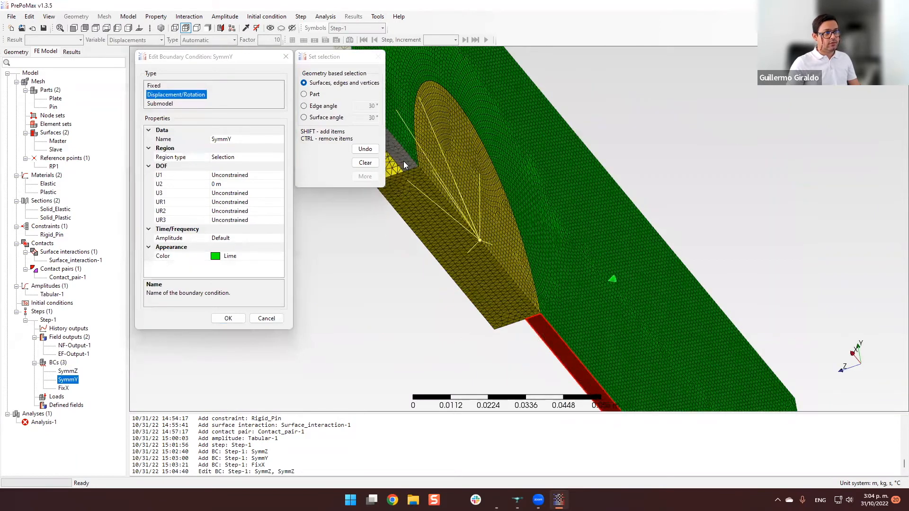
pyautogui.click(403, 160)
pyautogui.scroll(-2, 391, 269)
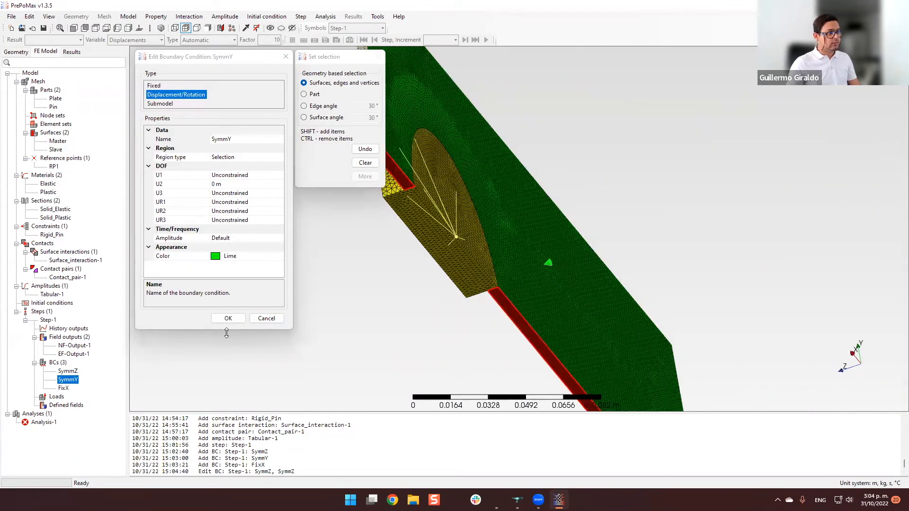
pyautogui.click(229, 318)
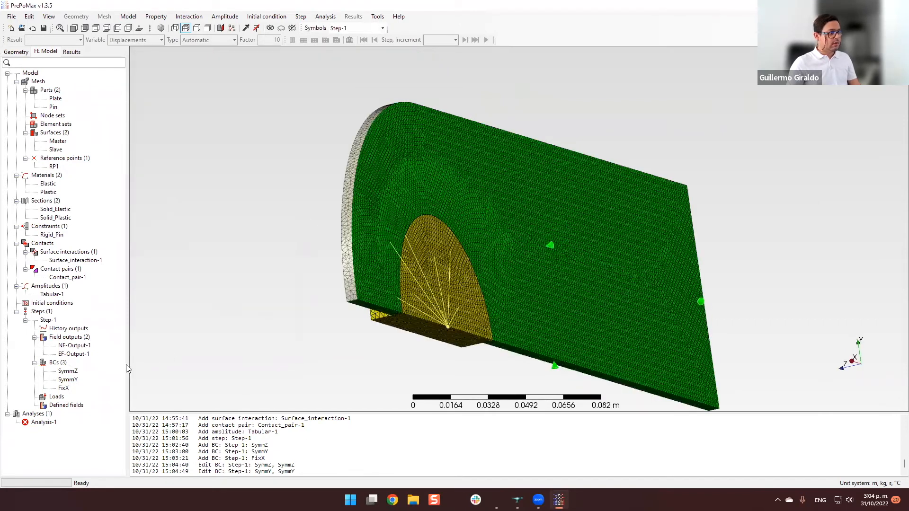
# Start a displacement/rotation boundary condition in Step-1 with reference point RP1 as its region.
pyautogui.click(58, 363)
pyautogui.doubleClick(59, 364)
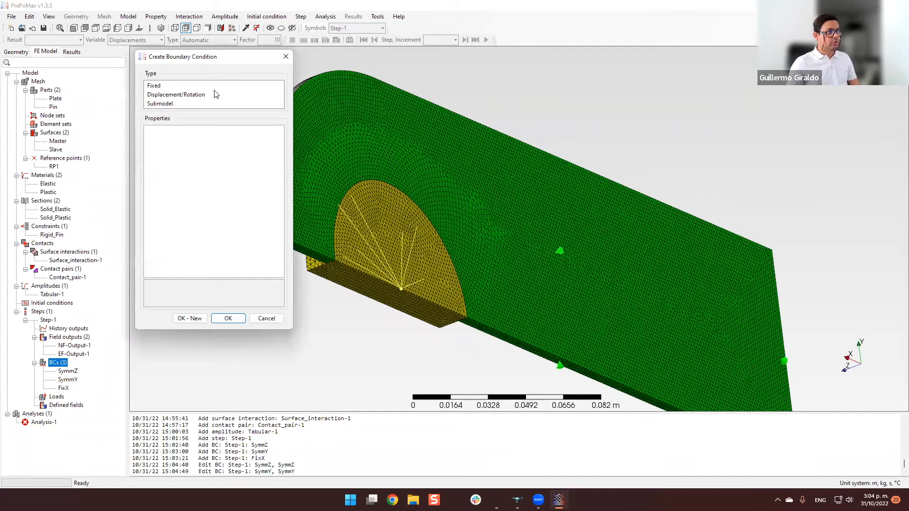
pyautogui.click(190, 98)
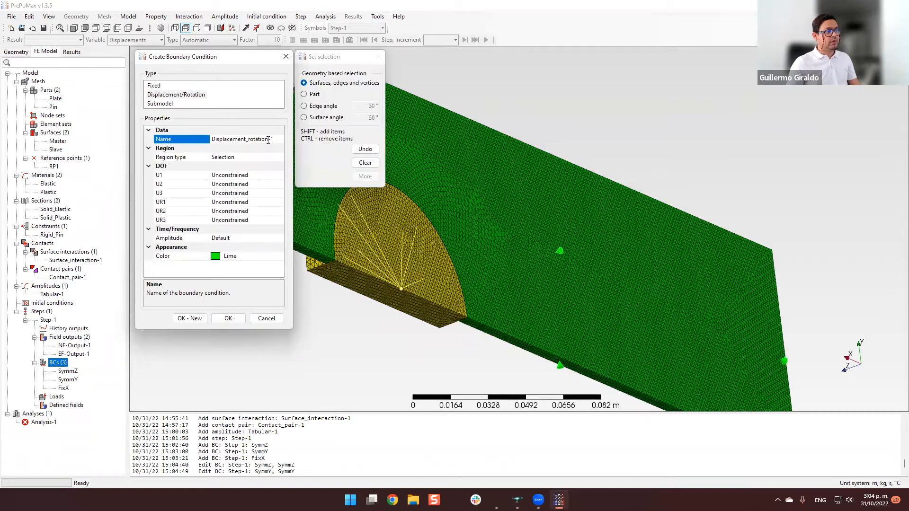
pyautogui.click(261, 158)
pyautogui.click(279, 157)
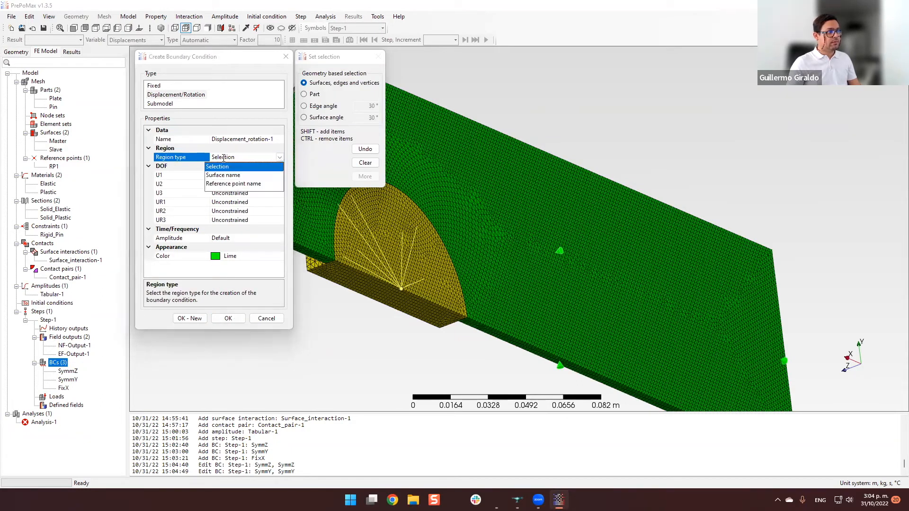
pyautogui.click(234, 184)
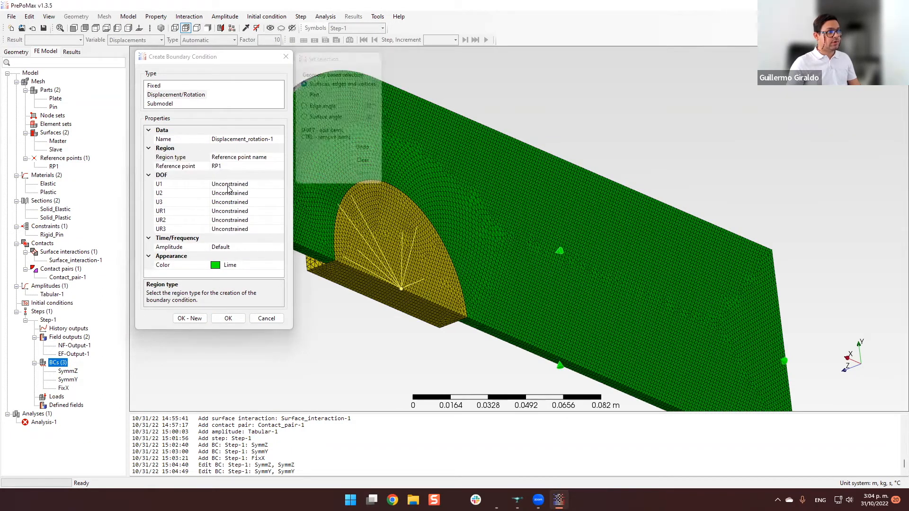
pyautogui.click(229, 166)
pyautogui.click(279, 166)
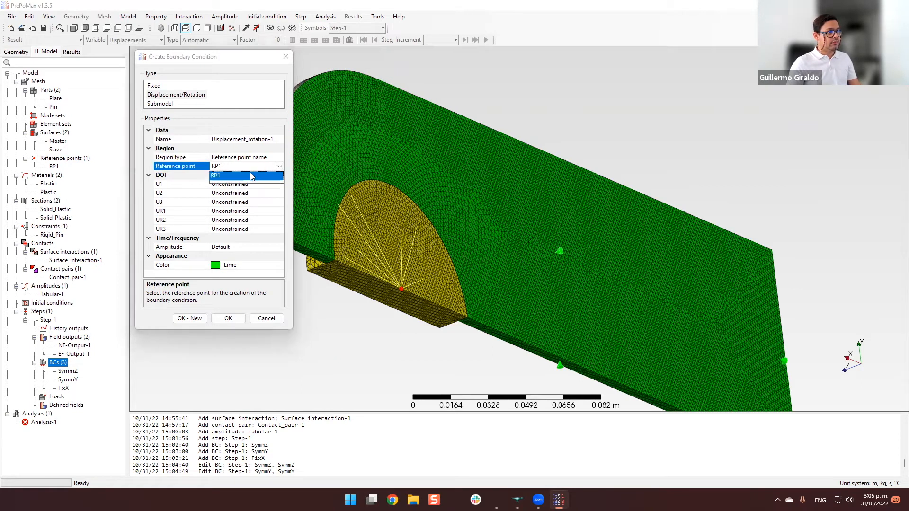
pyautogui.click(228, 179)
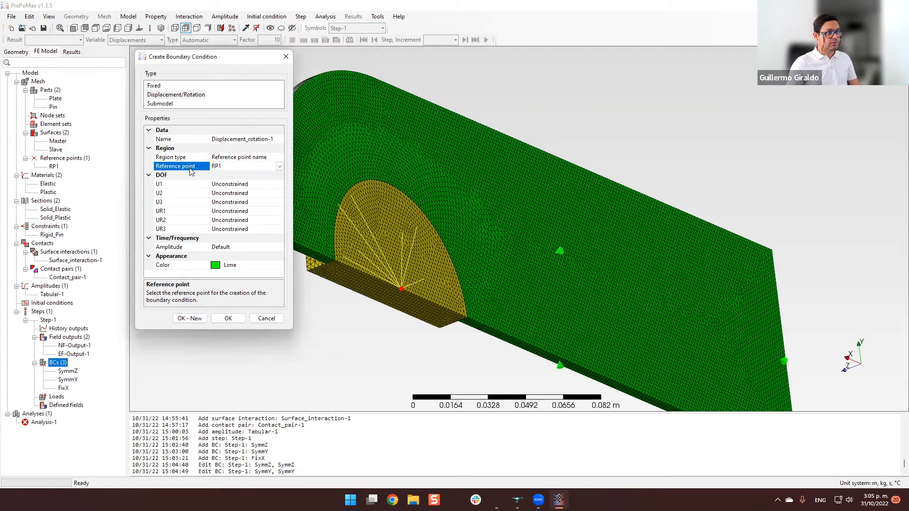
# Set U2 and U3 to 0 m for the reference point condition.
pyautogui.click(246, 193)
pyautogui.doubleClick(247, 193)
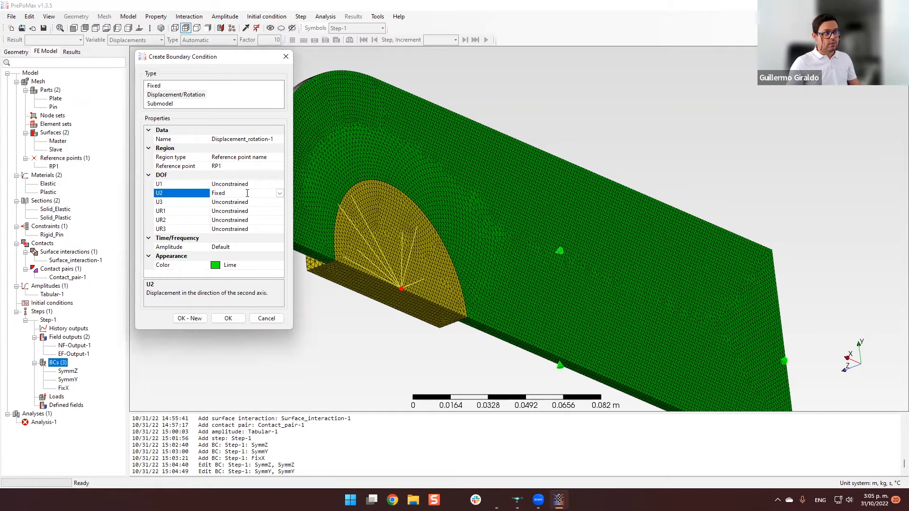
pyautogui.doubleClick(247, 193)
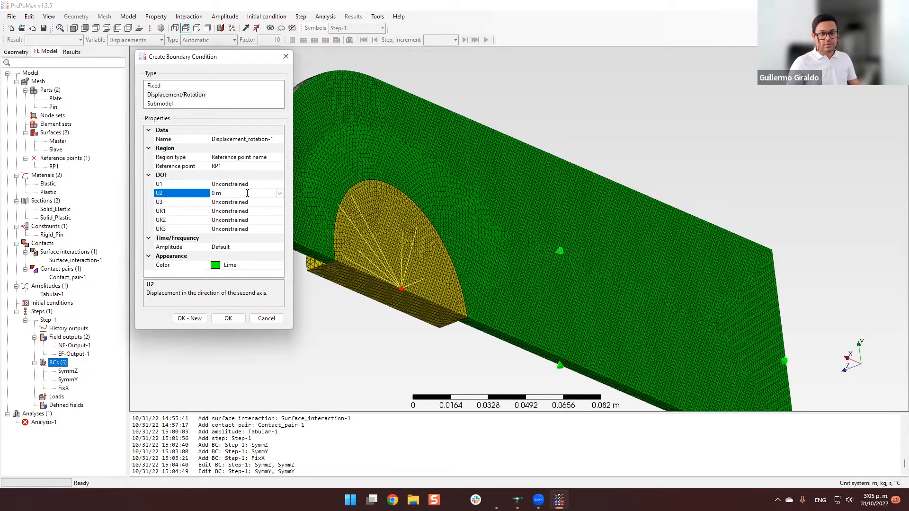
pyautogui.doubleClick(250, 202)
pyautogui.doubleClick(250, 202)
# Set UR1, UR2 and UR3 to 0 rad for the reference point and save the condition with U1 unconstrained.
pyautogui.click(251, 212)
pyautogui.doubleClick(251, 211)
pyautogui.doubleClick(250, 212)
pyautogui.doubleClick(243, 221)
pyautogui.doubleClick(244, 221)
pyautogui.click(243, 229)
pyautogui.doubleClick(244, 229)
pyautogui.doubleClick(243, 229)
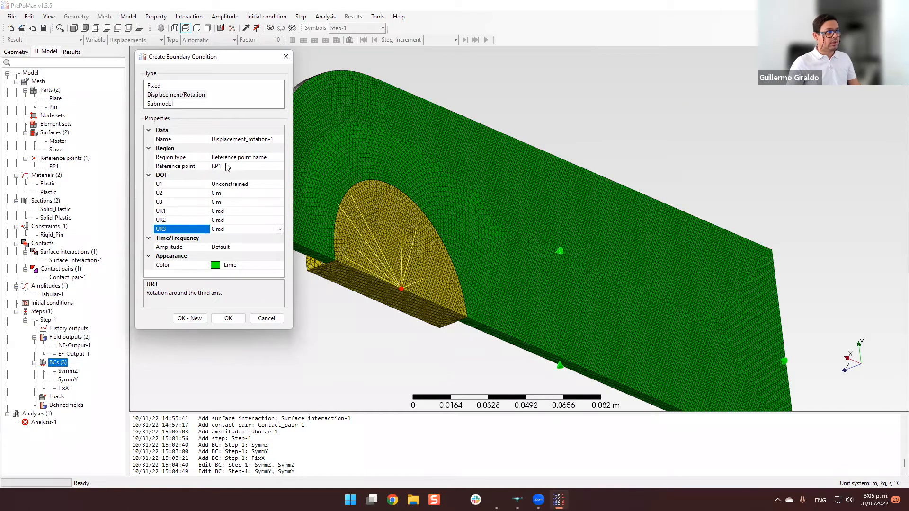
pyautogui.click(228, 320)
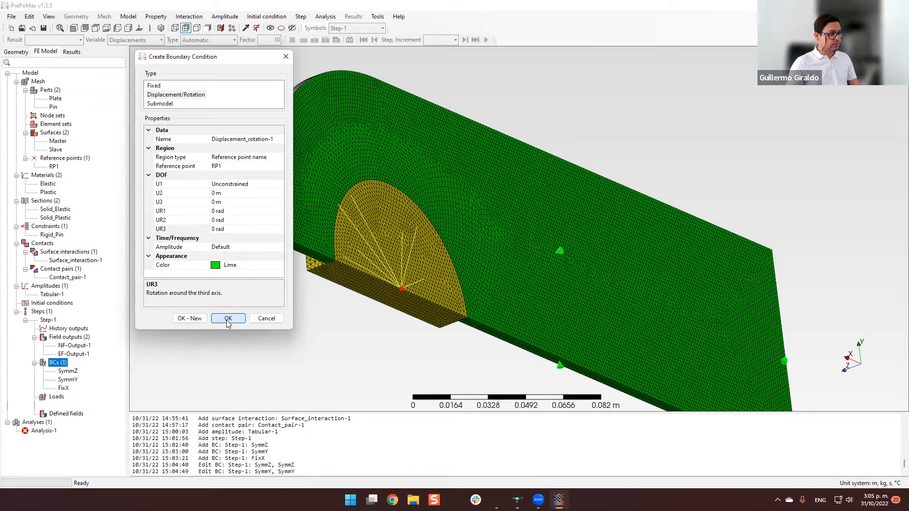
pyautogui.click(229, 319)
pyautogui.moveTo(239, 248); pyautogui.dragTo(381, 257, button='middle')
pyautogui.moveTo(337, 235); pyautogui.dragTo(422, 237, button='middle')
pyautogui.scroll(3, 393, 248)
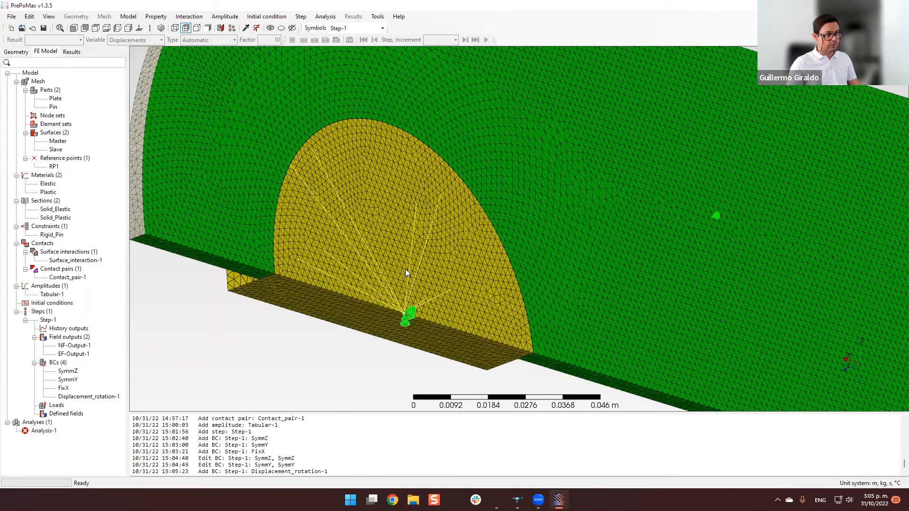
# Start a concentrated force load in Step-1 with reference point RP1 as its region.
pyautogui.scroll(-3, 405, 255)
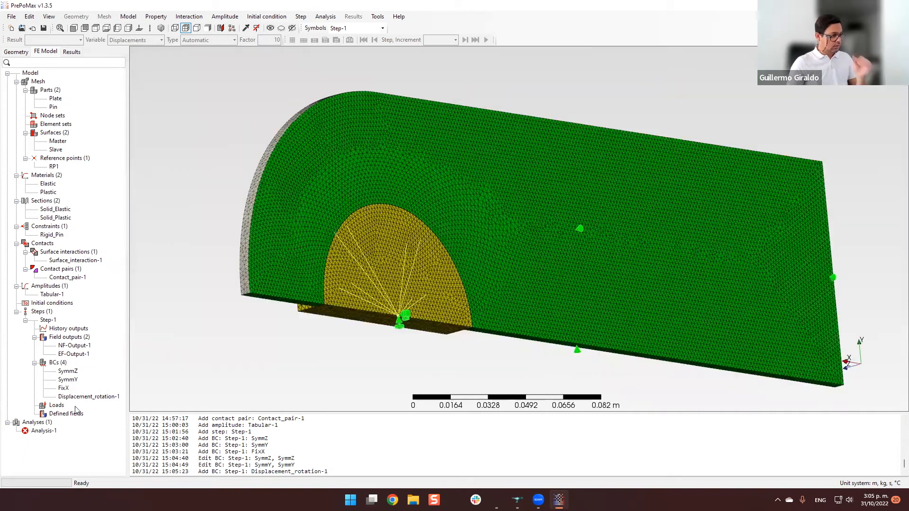
pyautogui.doubleClick(55, 407)
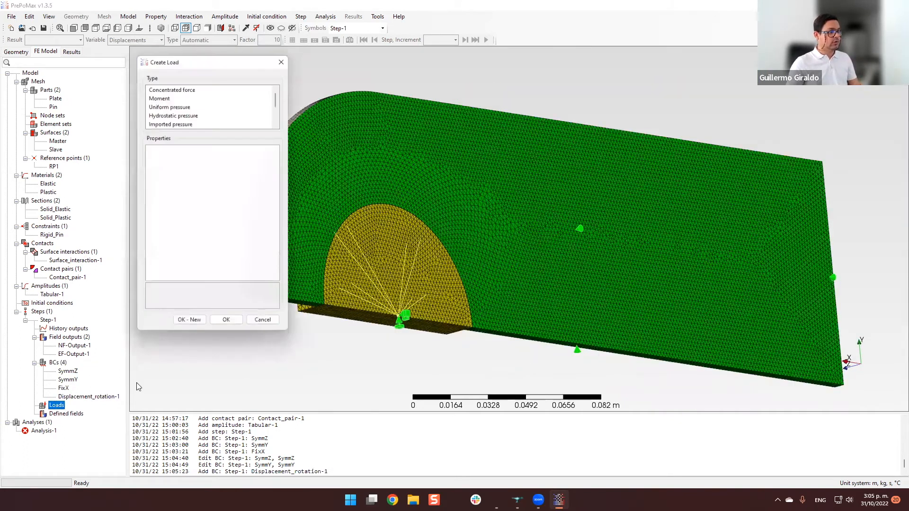
pyautogui.click(185, 87)
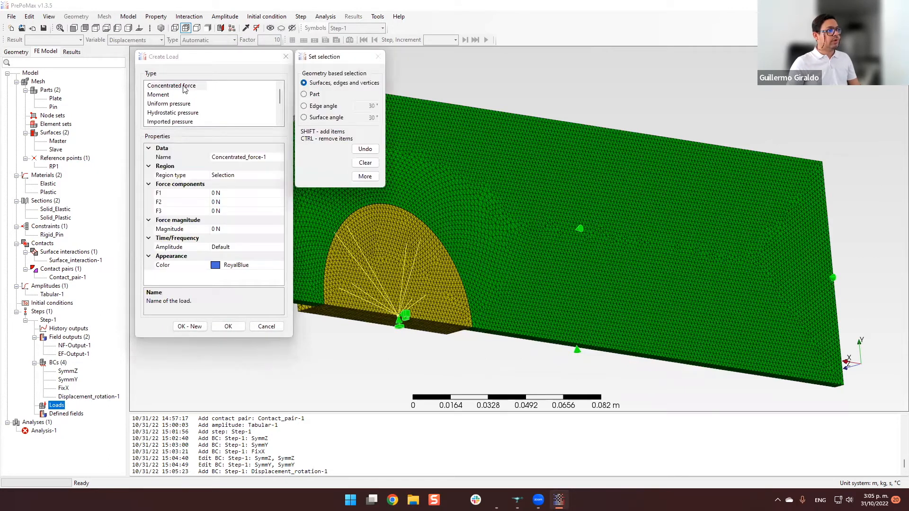
pyautogui.click(263, 176)
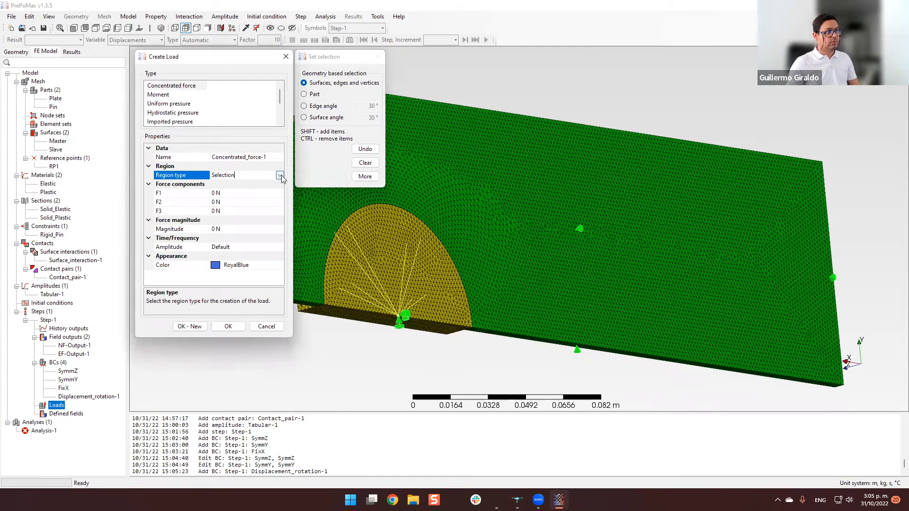
pyautogui.click(280, 175)
pyautogui.click(256, 195)
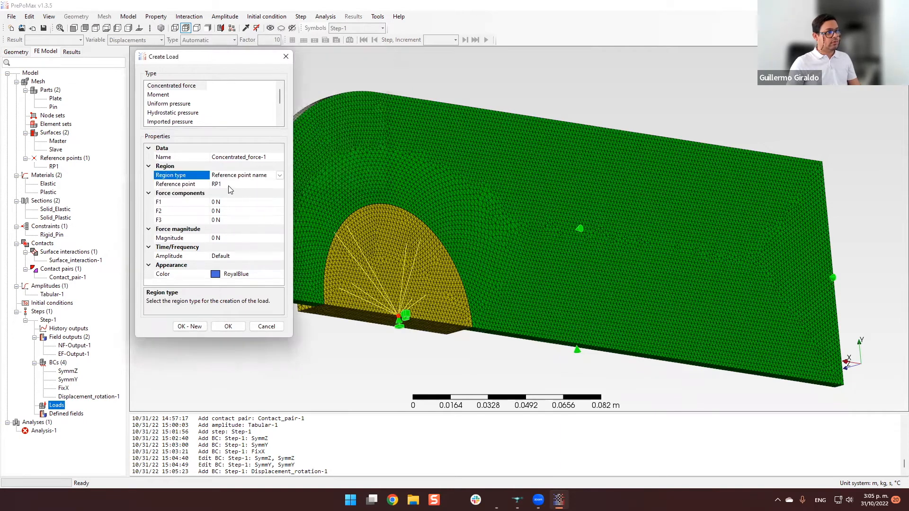
# Set the concentrated force's F1 component to 25000 N and save the load.
pyautogui.click(215, 203)
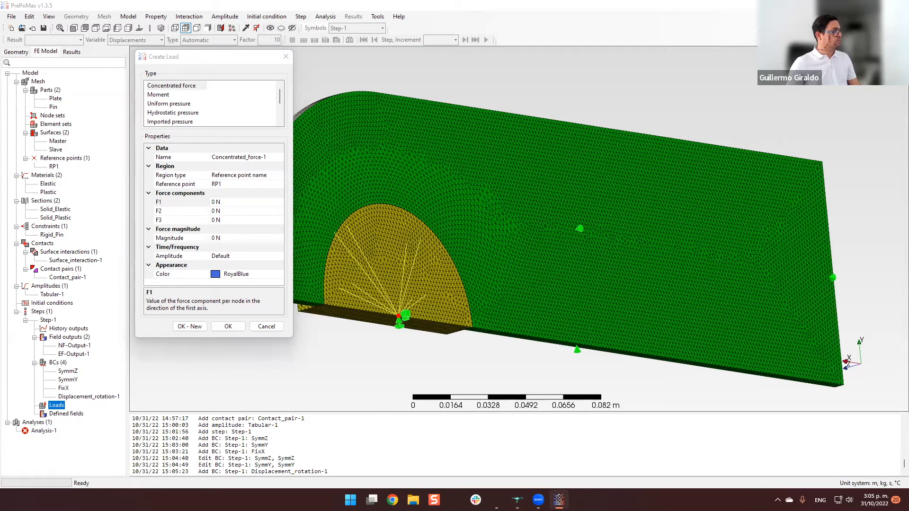
pyautogui.click(230, 202)
pyautogui.moveTo(215, 202); pyautogui.dragTo(213, 201)
pyautogui.write('25')
pyautogui.write('e3')
pyautogui.press('Return')
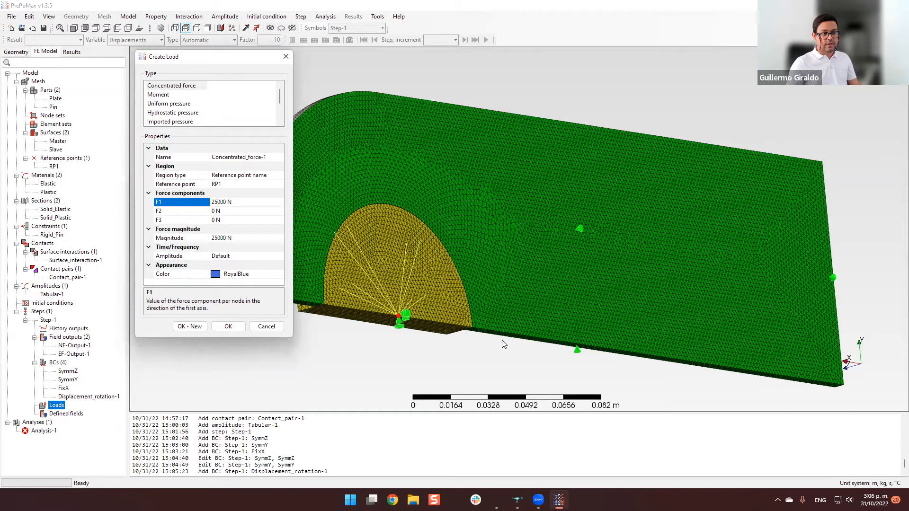
pyautogui.scroll(4, 602, 319)
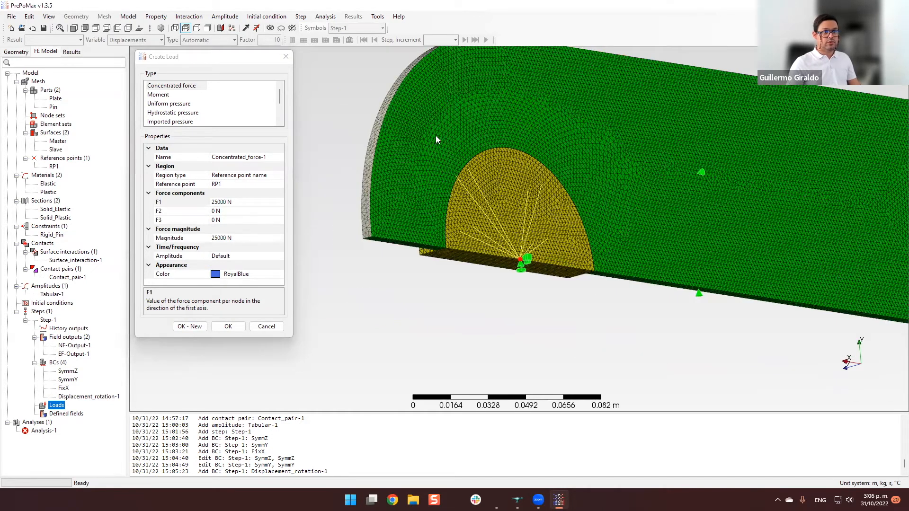
pyautogui.click(228, 325)
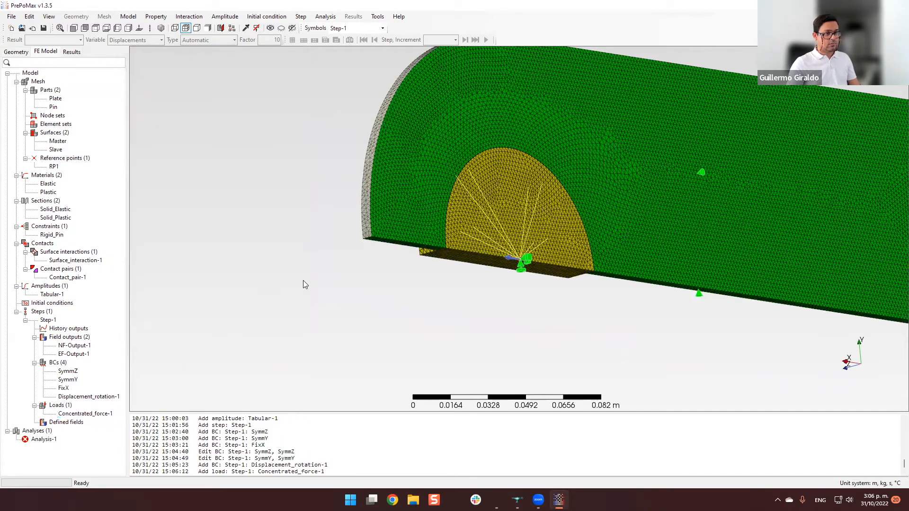
# Examine the direction of the force arrow at the pin's reference point from both sides of the model.
pyautogui.scroll(2, 303, 280)
pyautogui.scroll(-4, 435, 308)
pyautogui.moveTo(436, 306); pyautogui.dragTo(582, 261, button='middle')
pyautogui.scroll(4, 625, 254)
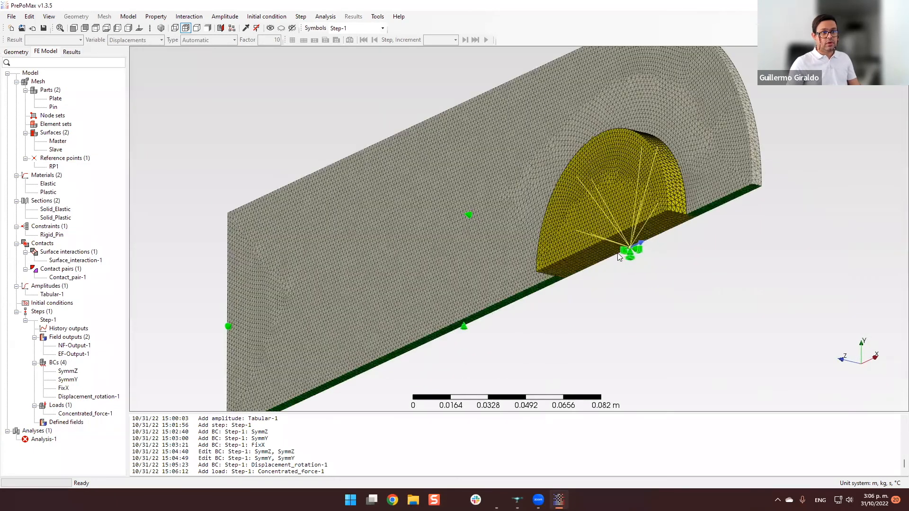
pyautogui.scroll(-5, 618, 253)
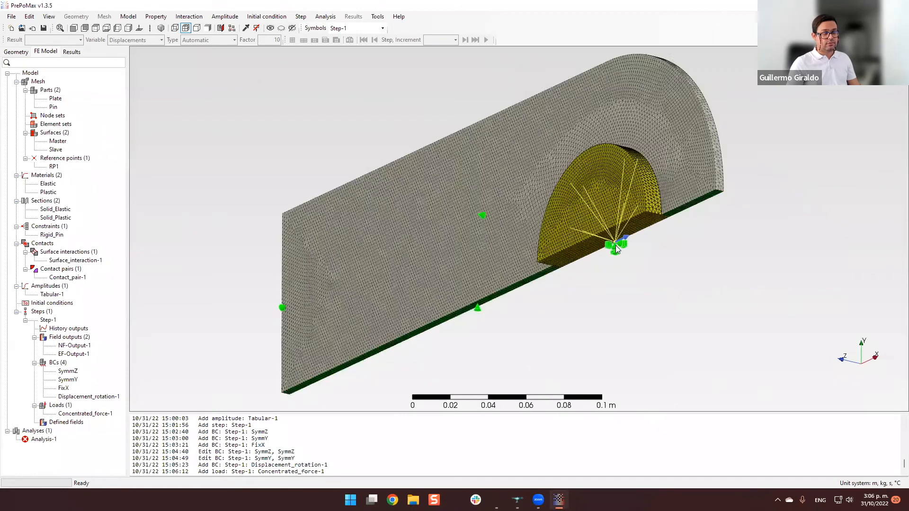
pyautogui.scroll(-2, 615, 245)
pyautogui.moveTo(615, 245); pyautogui.dragTo(660, 252, button='middle')
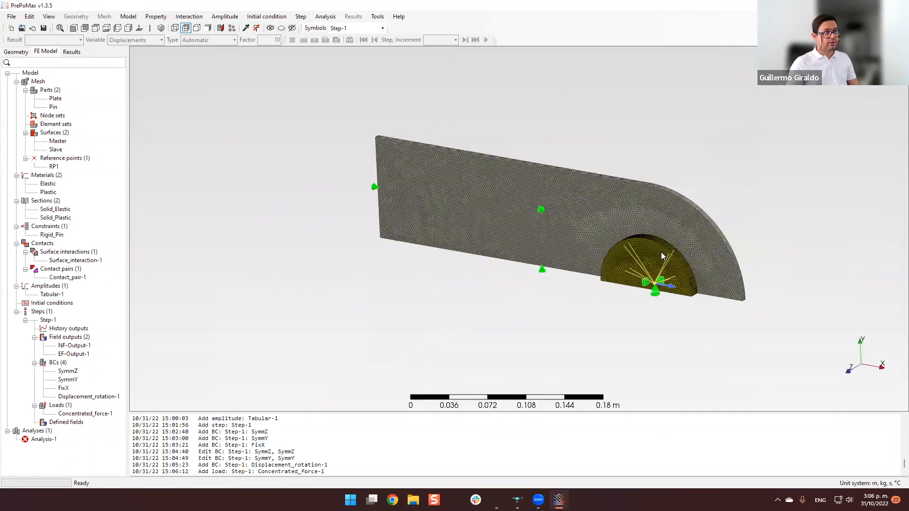
pyautogui.scroll(2, 660, 251)
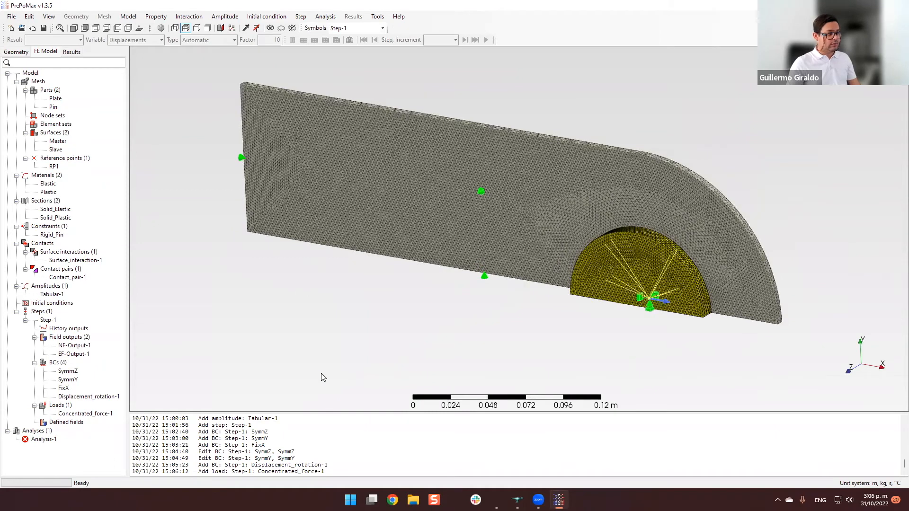
# Save the model as Sim-v2 in the Lug Pin folder.
pyautogui.click(44, 29)
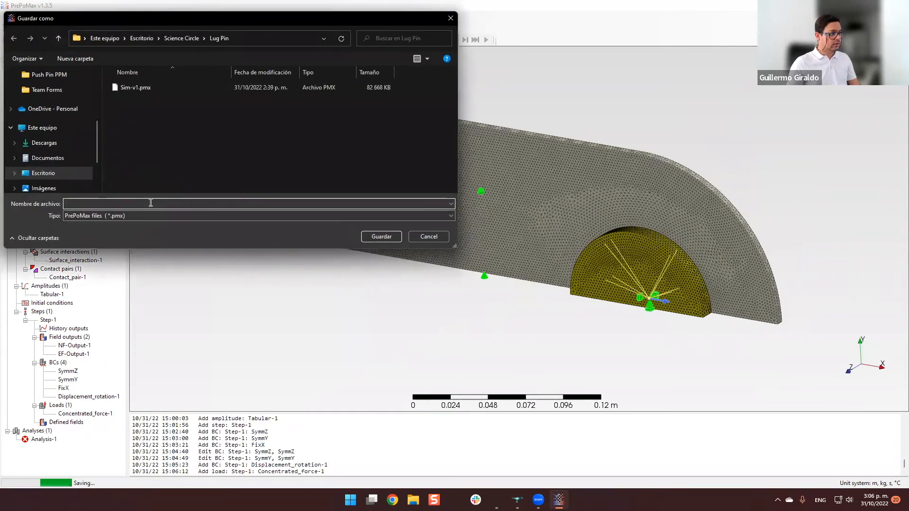
pyautogui.write('Sim-v')
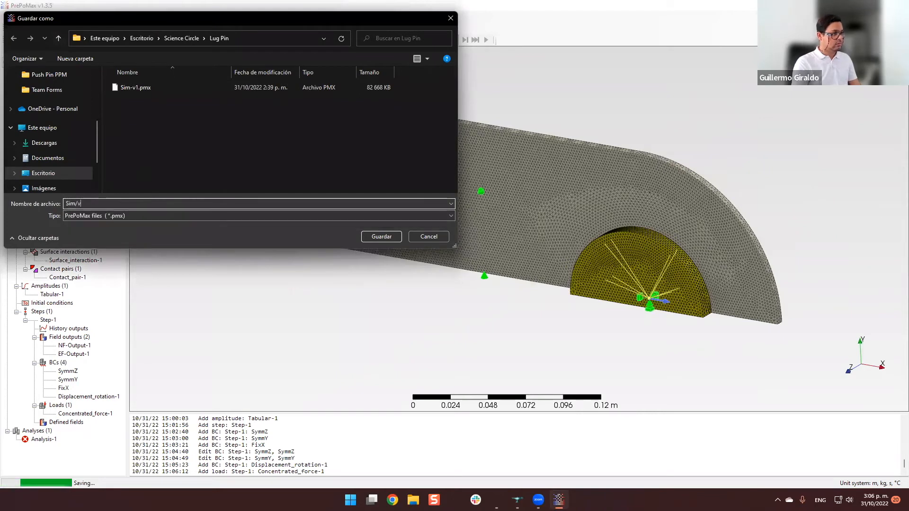
pyautogui.write('2')
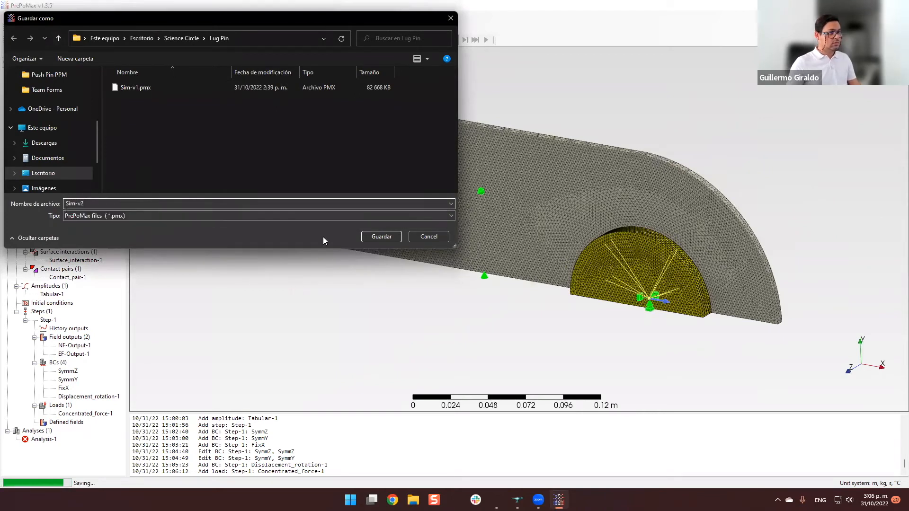
pyautogui.click(382, 236)
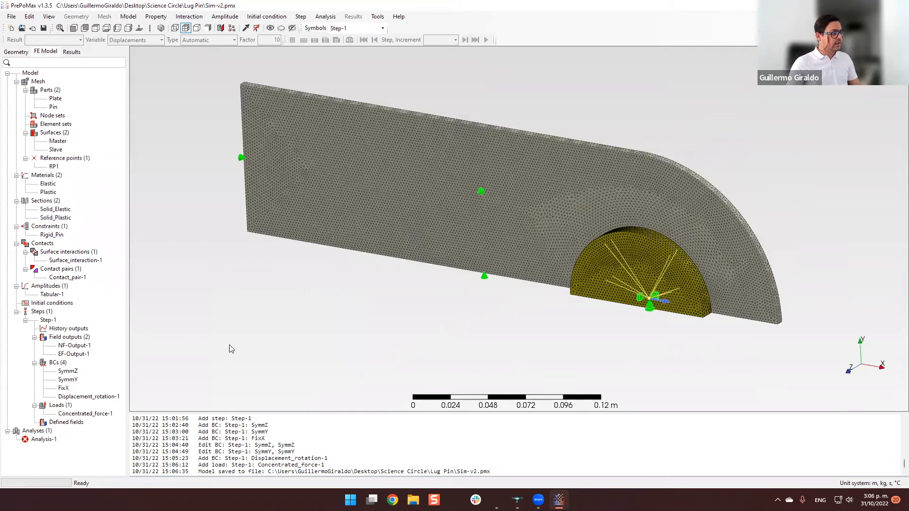
# Add equivalent plastic strain (PEEQ) to the variables of the element field output EF-Output-1.
pyautogui.moveTo(303, 335)
pyautogui.mouseDown(button='middle')
pyautogui.moveTo(325, 327)
pyautogui.moveTo(299, 339)
pyautogui.moveTo(274, 328)
pyautogui.moveTo(306, 336)
pyautogui.mouseUp(button='middle')
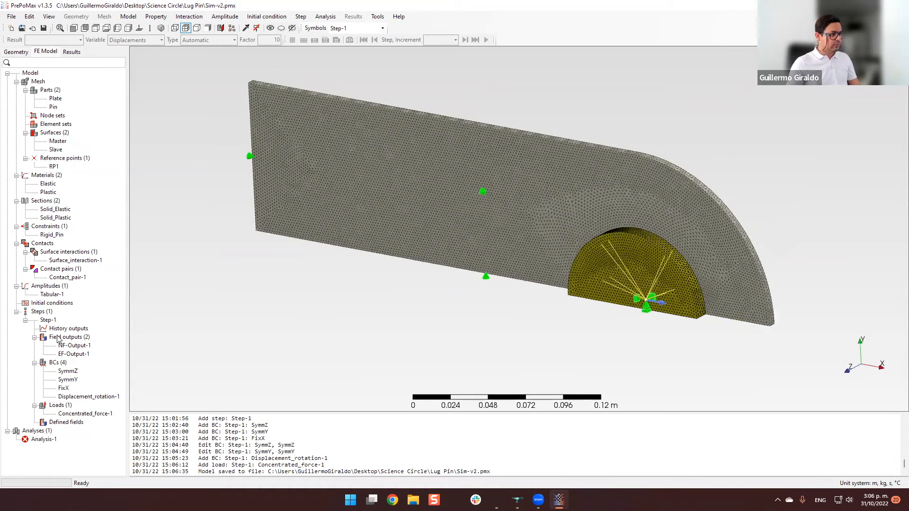
pyautogui.doubleClick(75, 354)
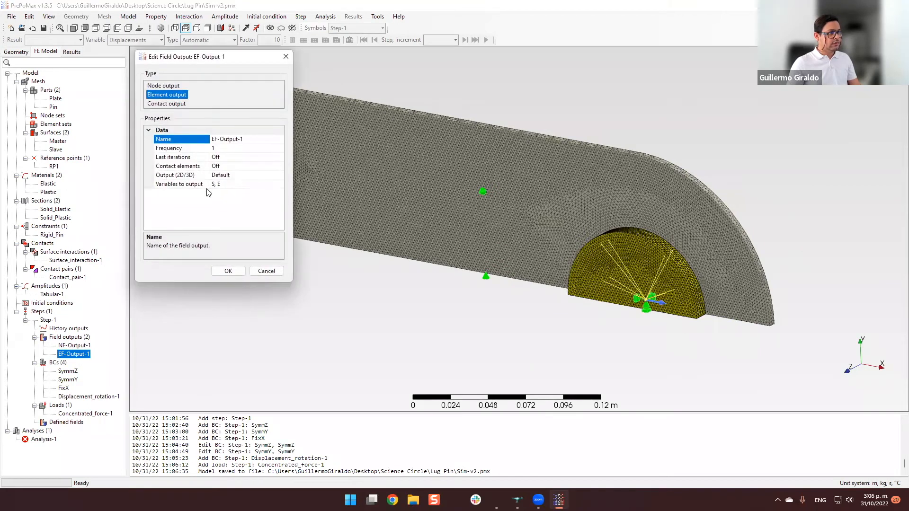
pyautogui.click(223, 184)
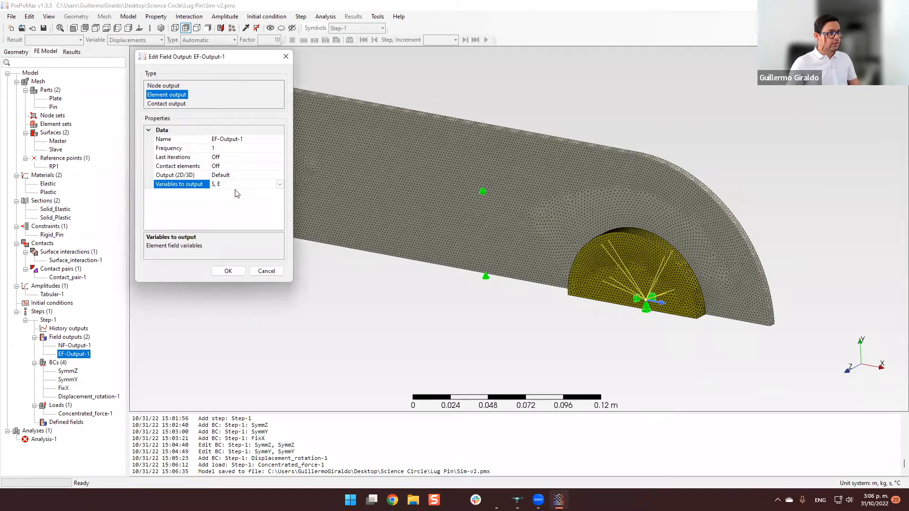
pyautogui.click(279, 184)
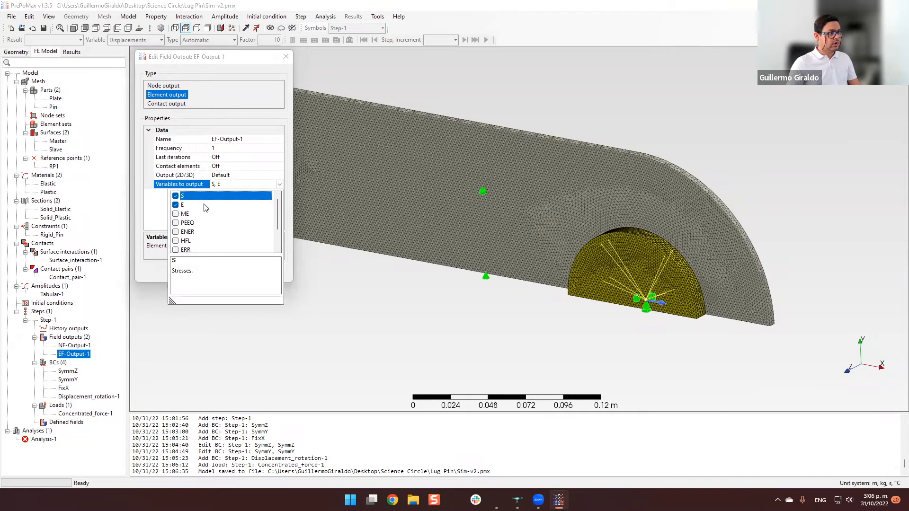
pyautogui.click(205, 205)
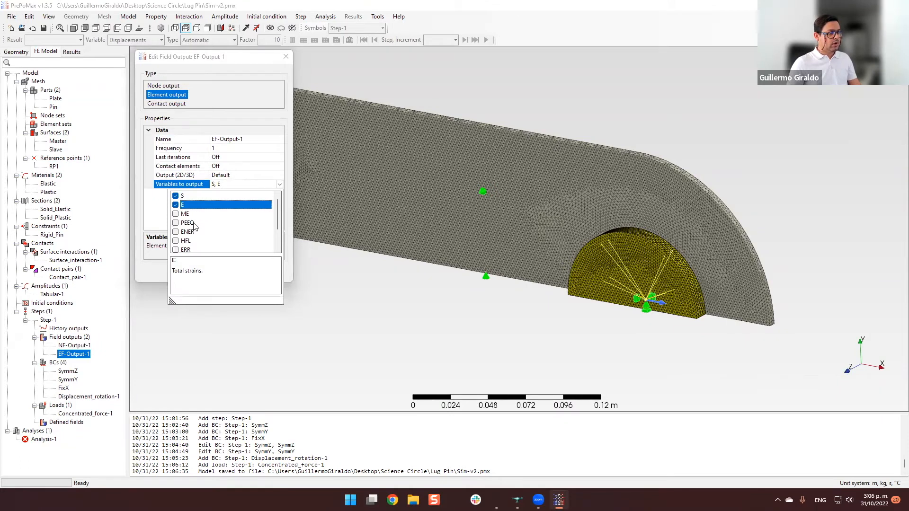
pyautogui.click(197, 224)
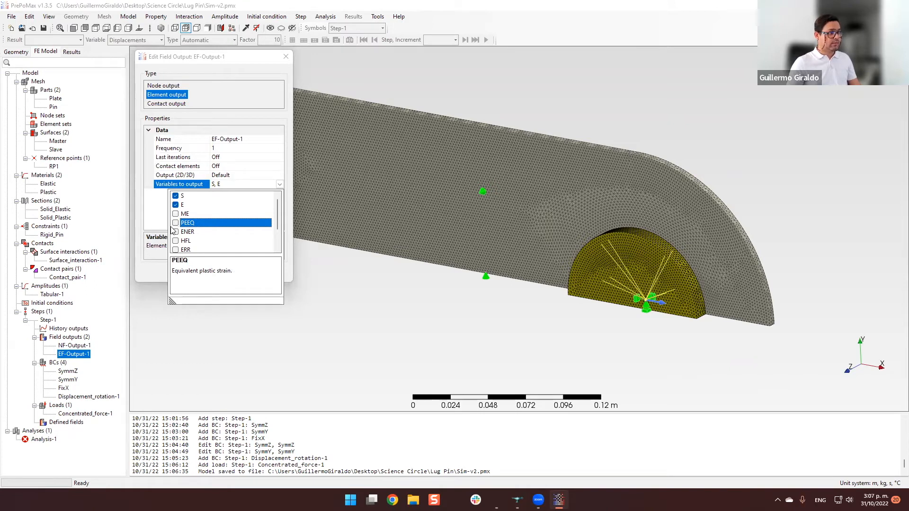
pyautogui.click(177, 225)
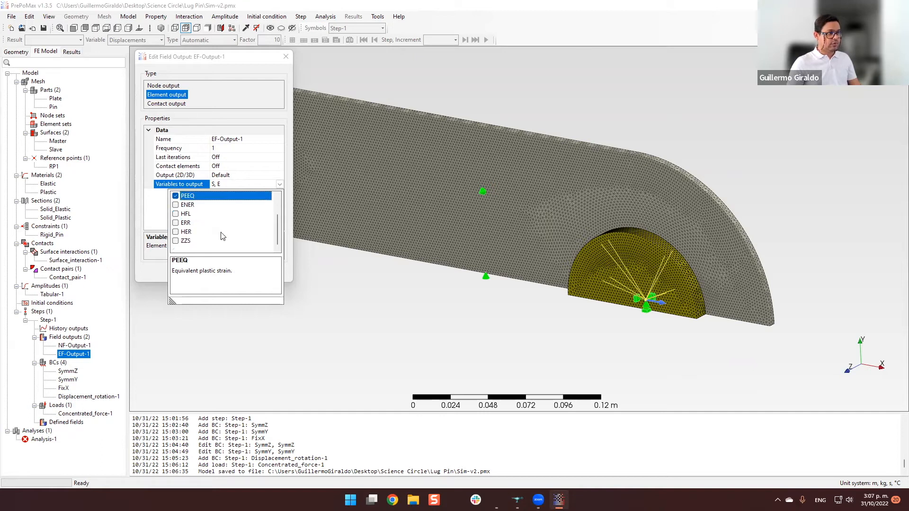
pyautogui.click(153, 219)
pyautogui.click(229, 271)
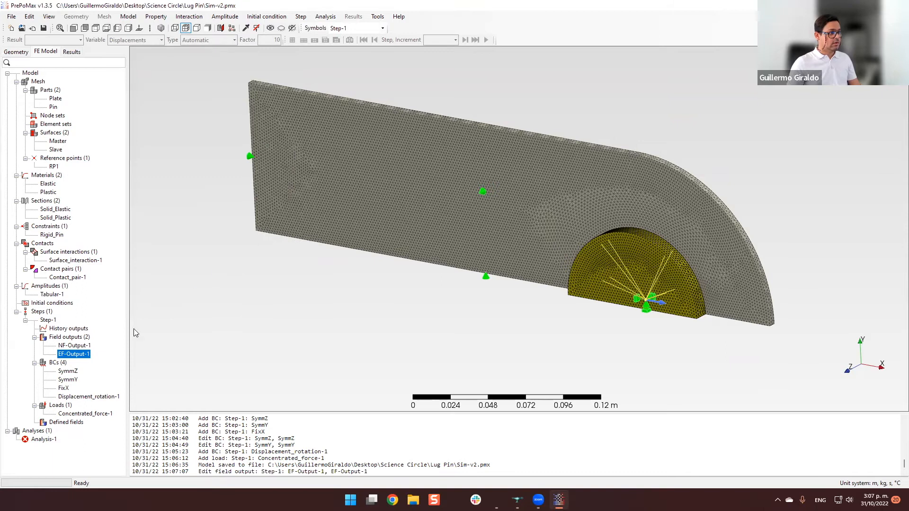
# Create a contact field output in Step-1 with the variables CDIS and CSTR, leaving PCON out.
pyautogui.doubleClick(69, 337)
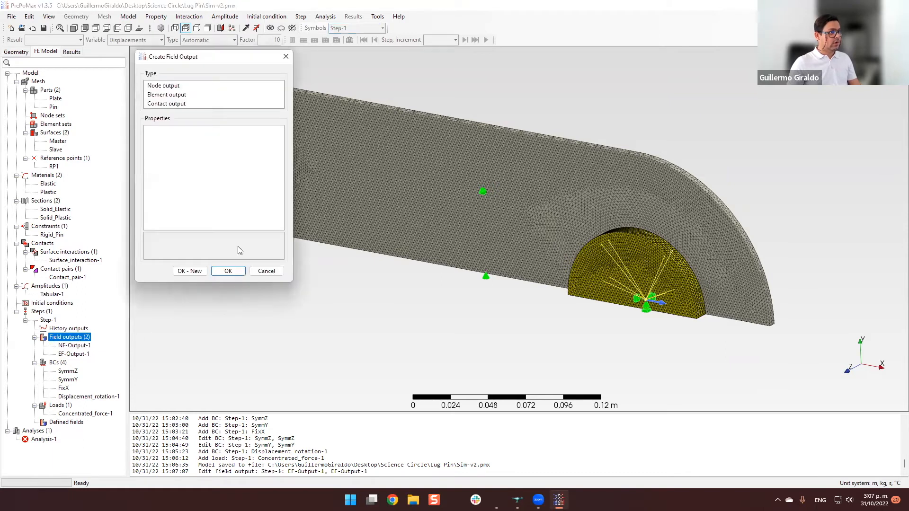
pyautogui.click(173, 104)
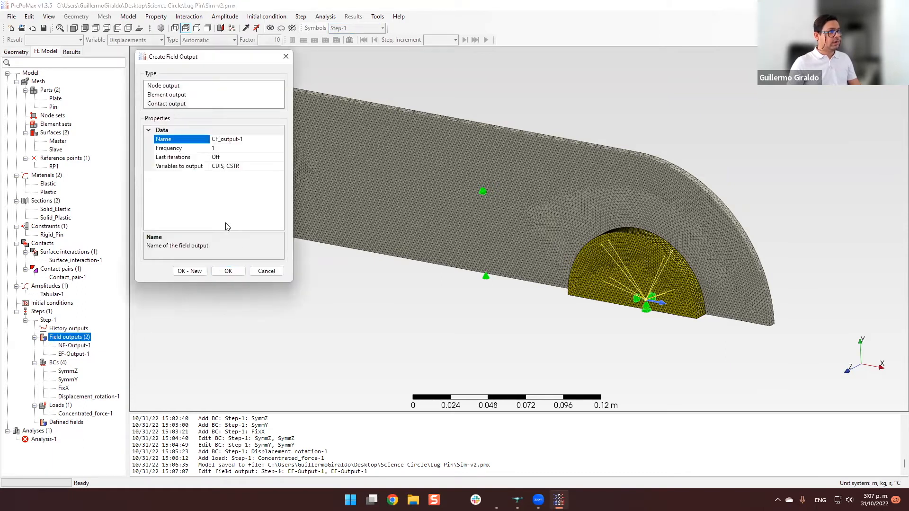
pyautogui.click(228, 168)
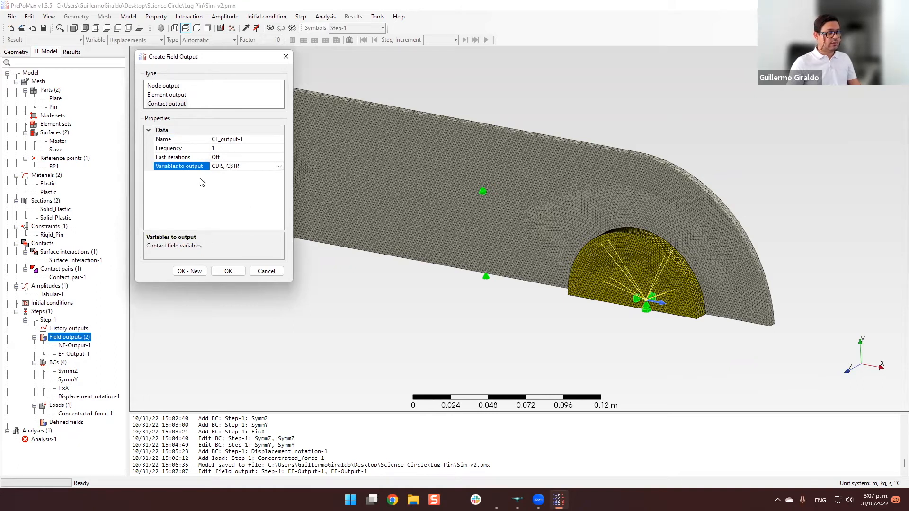
pyautogui.click(280, 167)
pyautogui.click(160, 189)
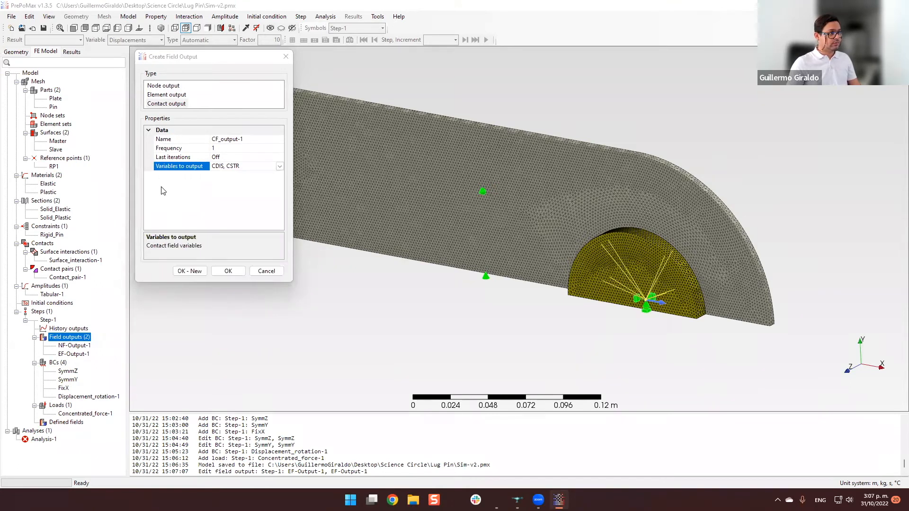
pyautogui.click(280, 167)
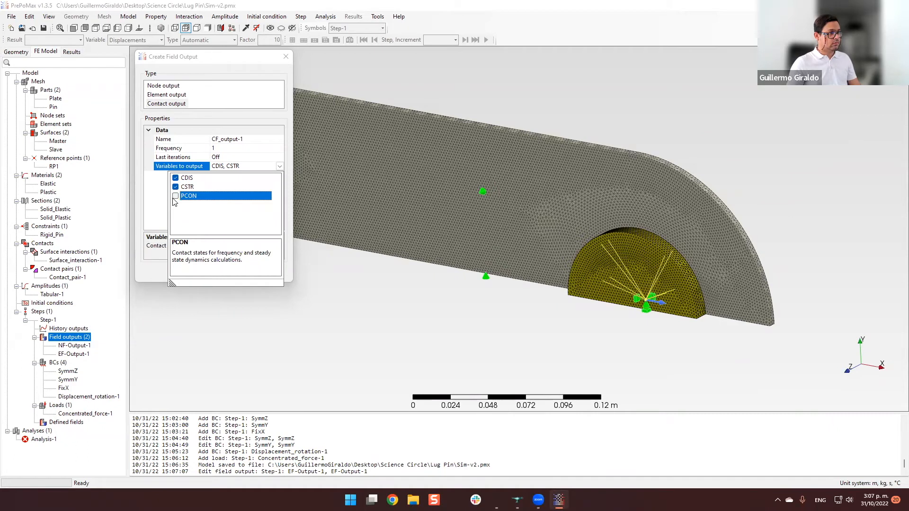
pyautogui.click(156, 201)
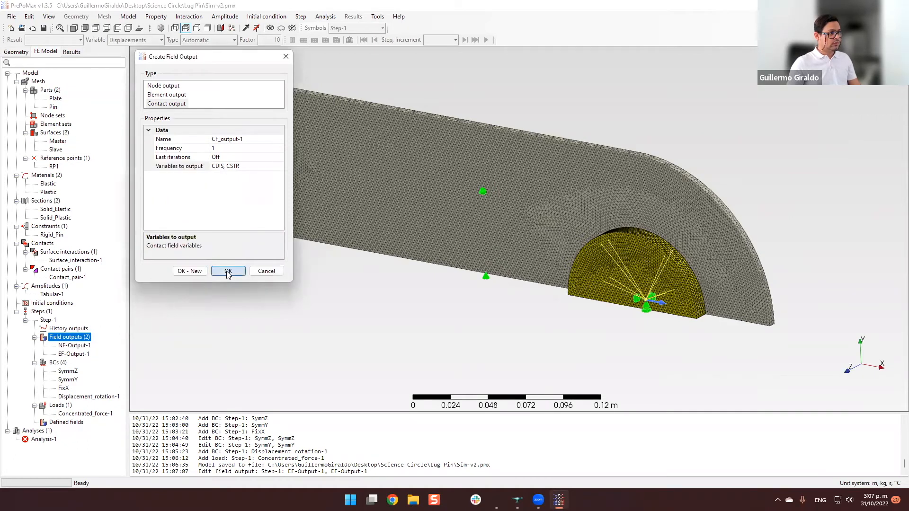
pyautogui.click(232, 272)
pyautogui.click(117, 356)
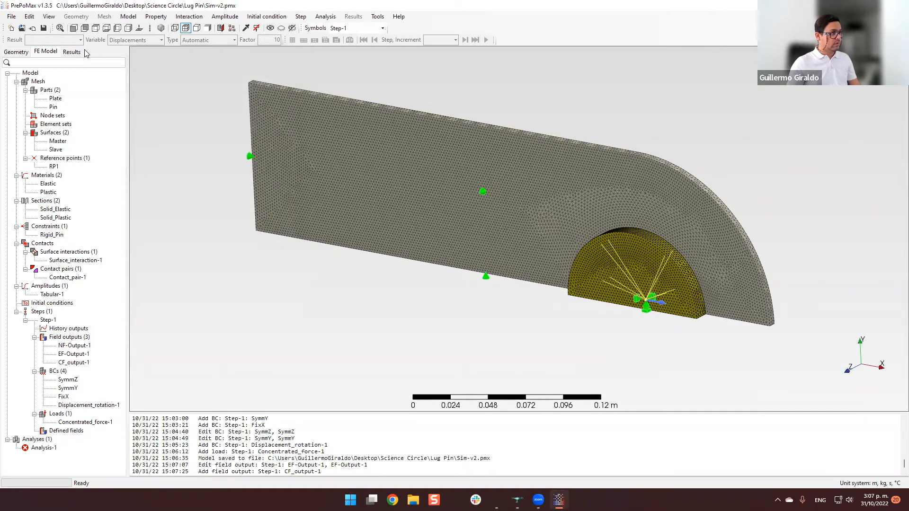
# Save the model and run Analysis-1, overwriting the existing analysis files.
pyautogui.click(43, 29)
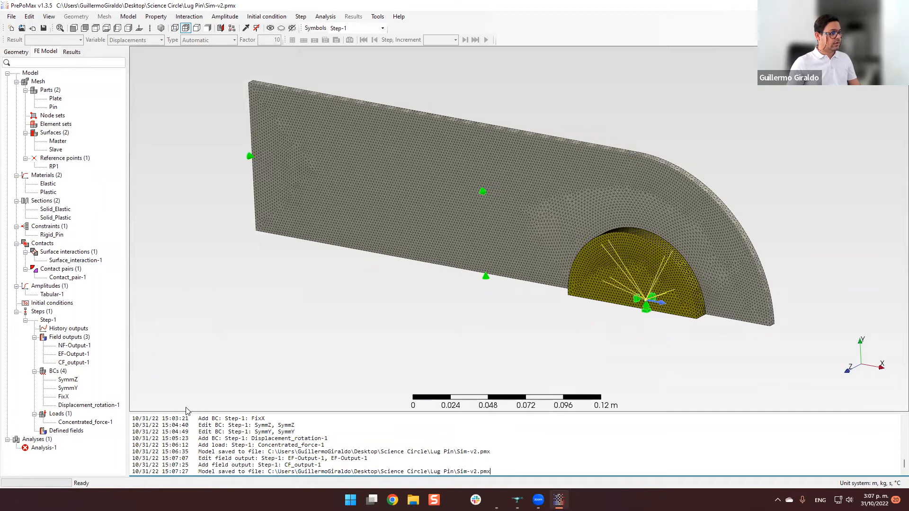
pyautogui.click(45, 448)
pyautogui.rightClick(48, 447)
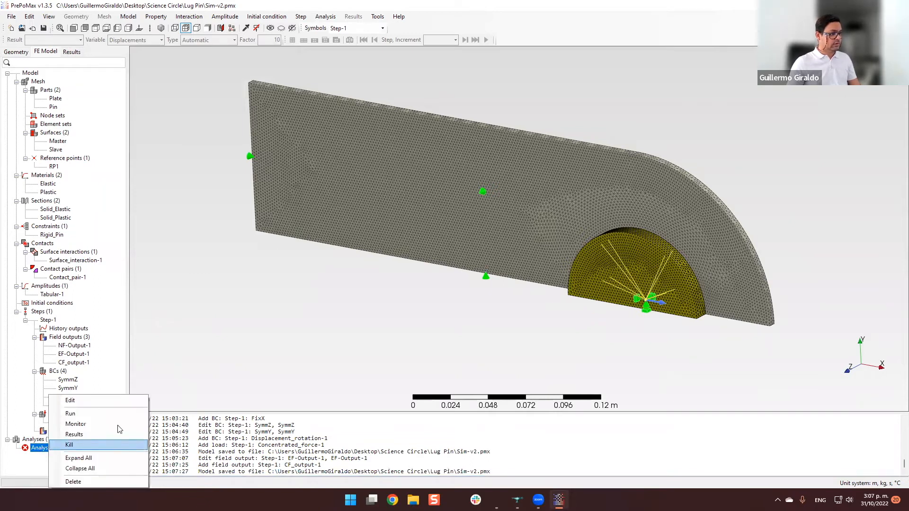
pyautogui.click(134, 414)
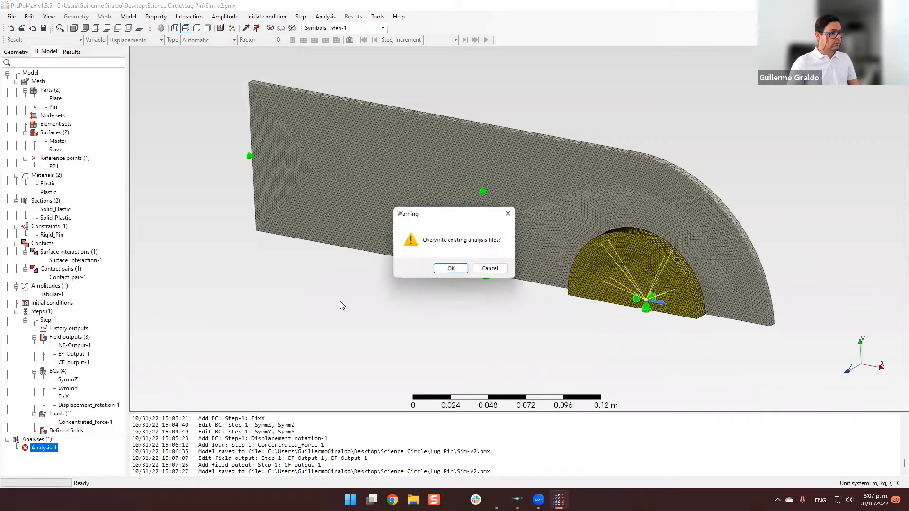
pyautogui.click(451, 268)
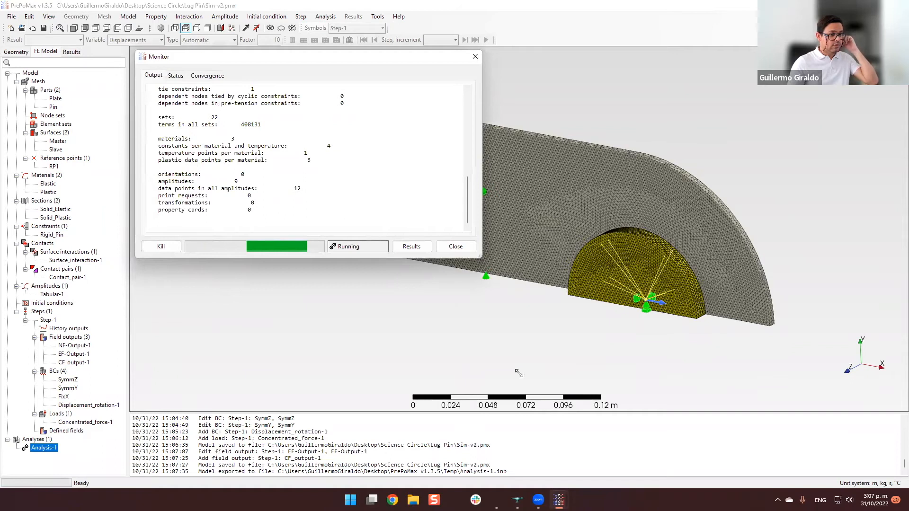
# Enlarge the analysis monitor, read the solver output down to its final messages, and close the monitor.
pyautogui.moveTo(478, 255); pyautogui.dragTo(519, 373)
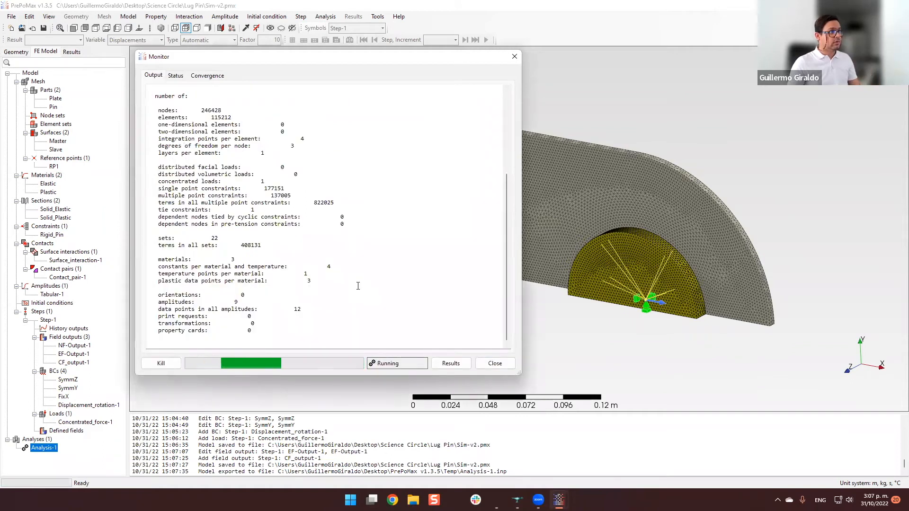
pyautogui.scroll(-12, 211, 113)
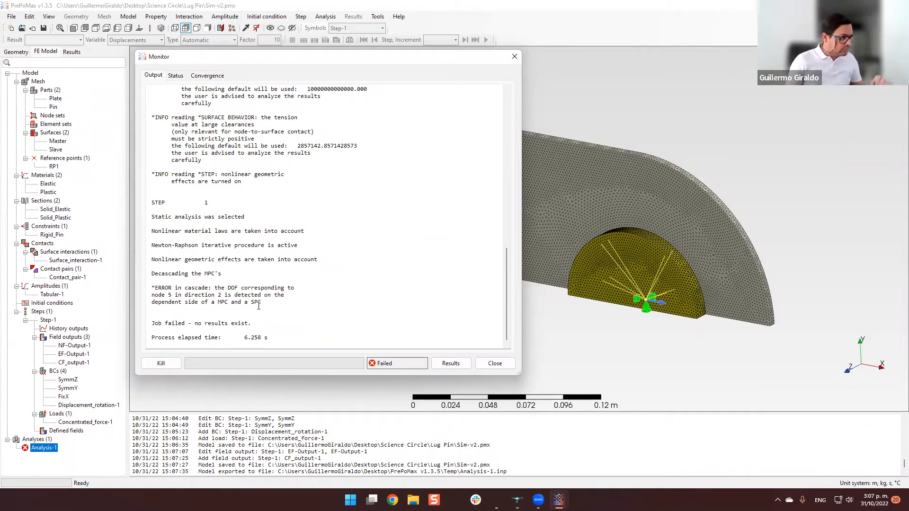
pyautogui.moveTo(151, 288); pyautogui.dragTo(262, 303)
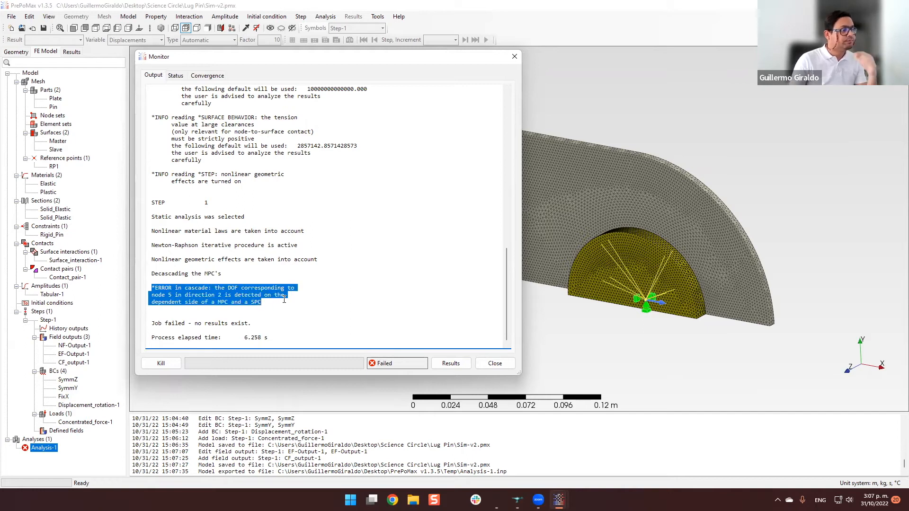
pyautogui.click(282, 301)
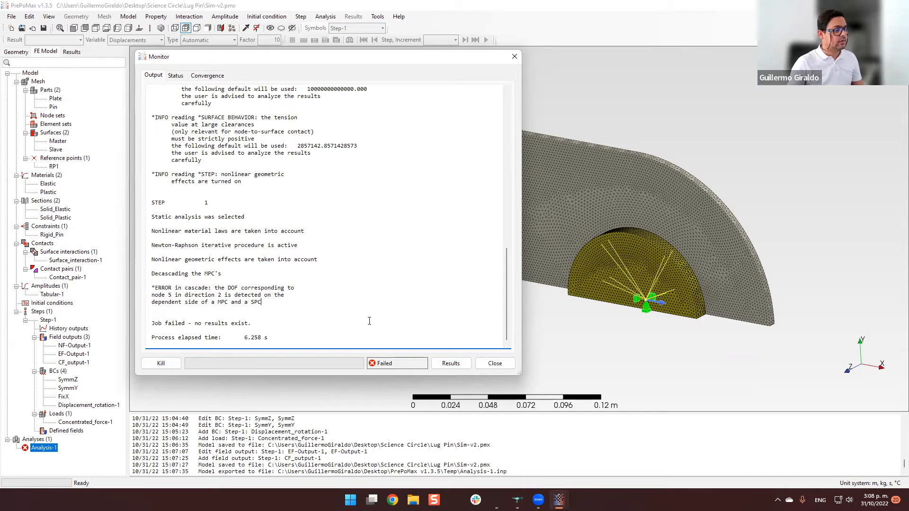
pyautogui.click(495, 364)
# Examine which regions FixX, Displacement_rotation-1, SymmY and SymmZ act on, viewing the model from its back side too.
pyautogui.click(64, 397)
pyautogui.click(71, 405)
pyautogui.click(68, 388)
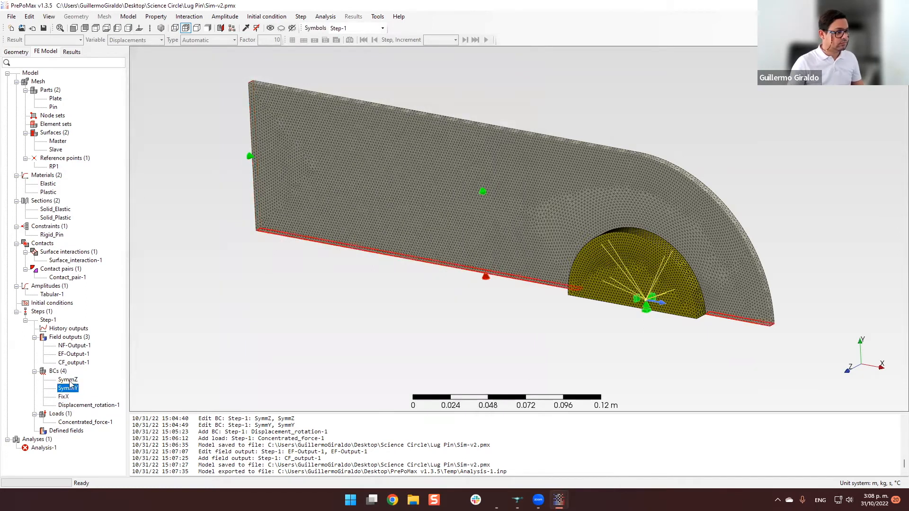
pyautogui.click(62, 398)
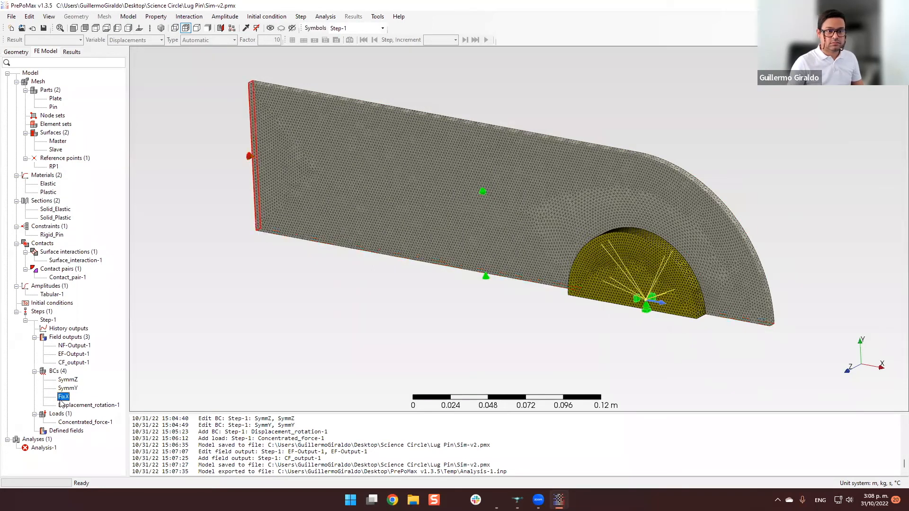
pyautogui.click(78, 406)
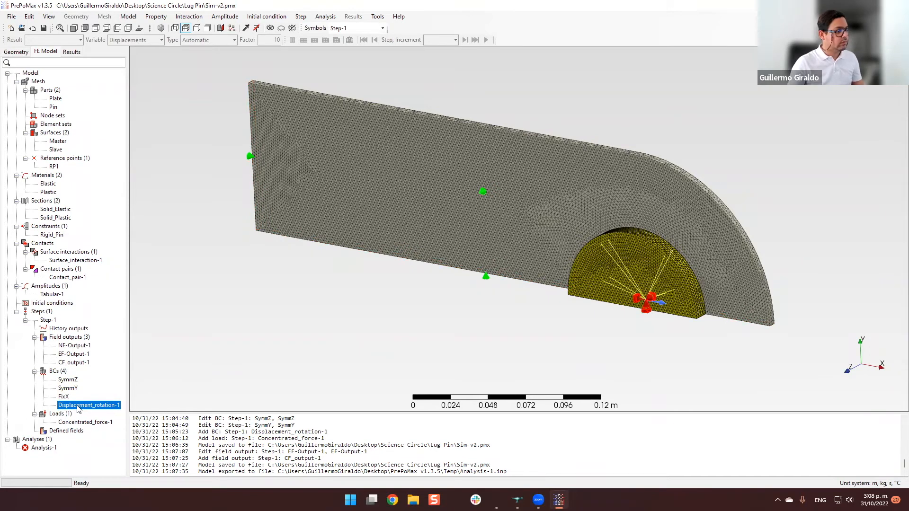
pyautogui.click(68, 379)
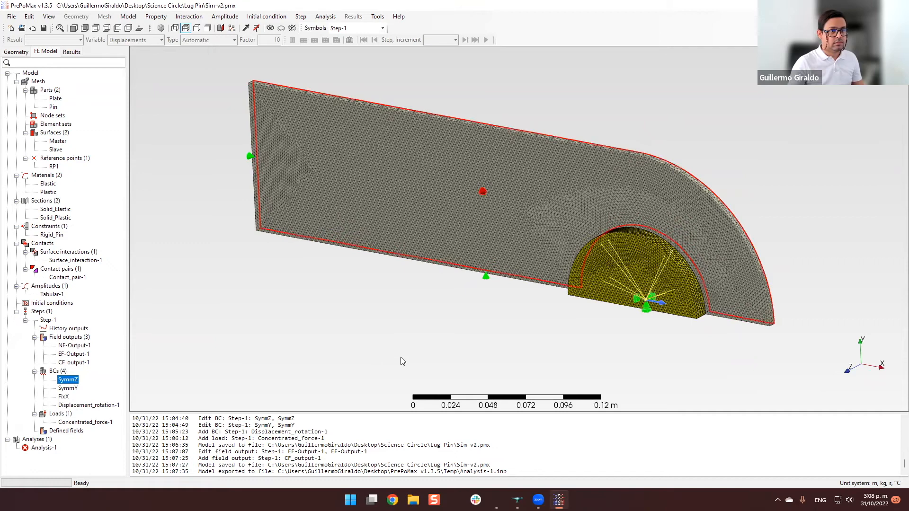
pyautogui.moveTo(331, 327); pyautogui.dragTo(223, 326, button='middle')
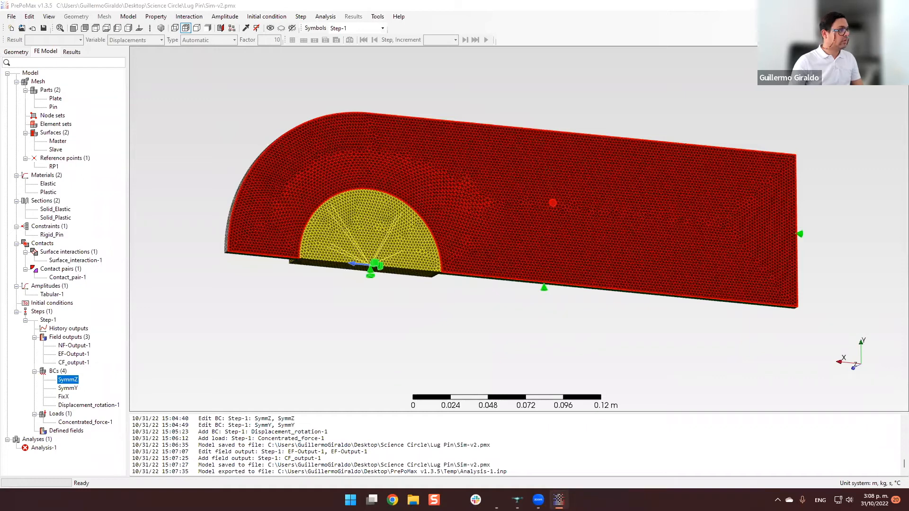
# Swap the surfaces of Contact_pair-1, using Slave as the master surface and Master as the slave surface.
pyautogui.click(74, 281)
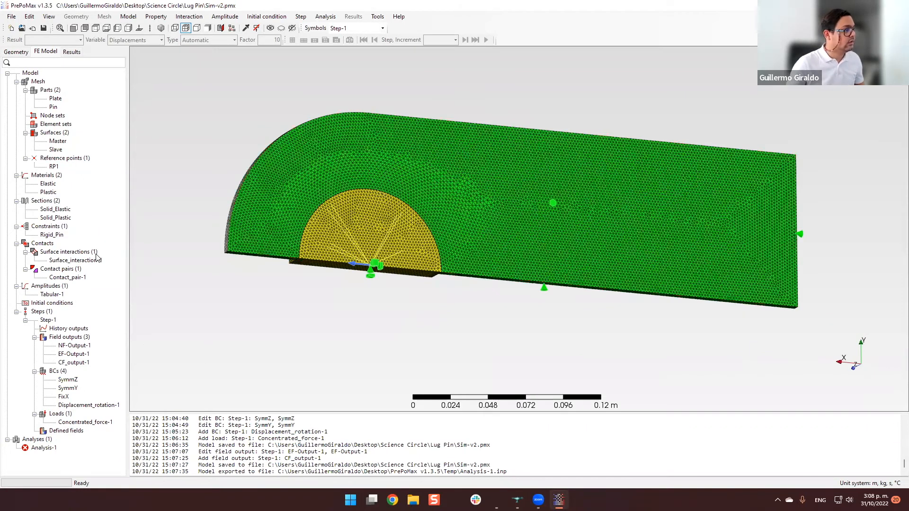
pyautogui.doubleClick(75, 279)
pyautogui.click(254, 151)
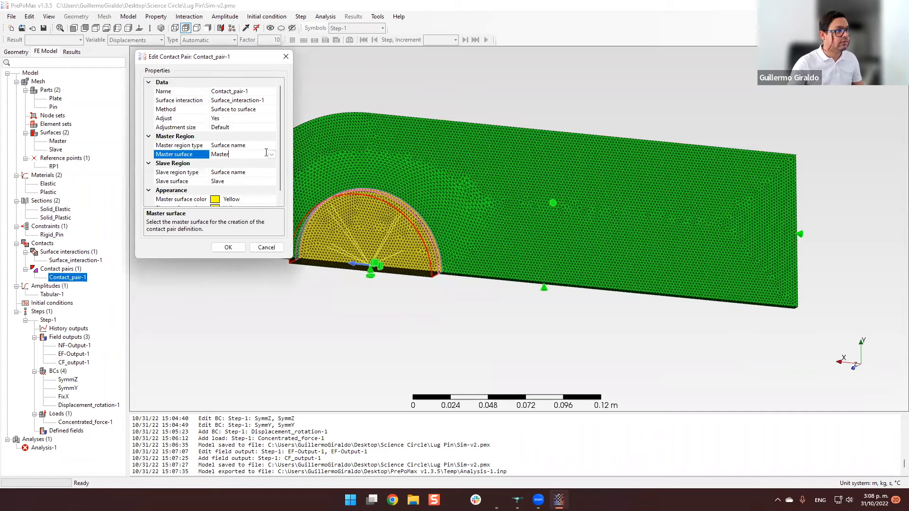
pyautogui.click(271, 154)
pyautogui.click(240, 172)
pyautogui.click(277, 175)
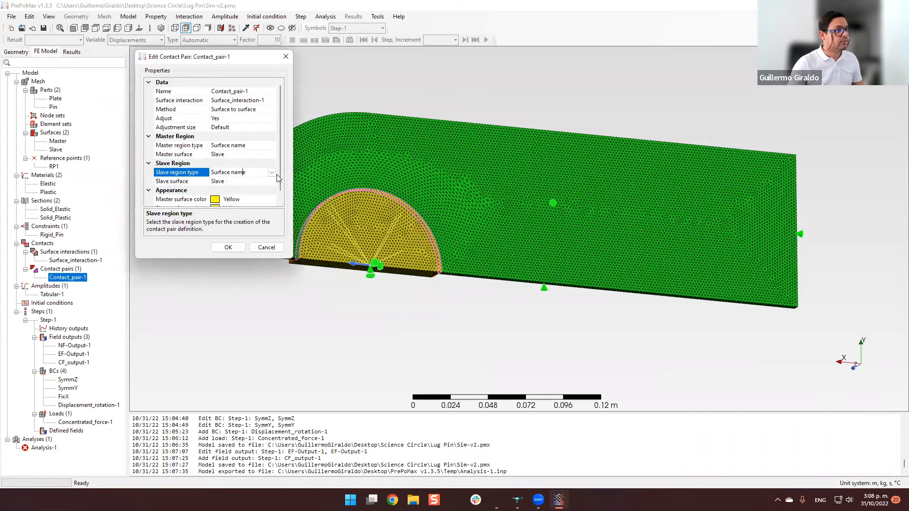
pyautogui.click(242, 181)
pyautogui.click(272, 181)
pyautogui.click(227, 190)
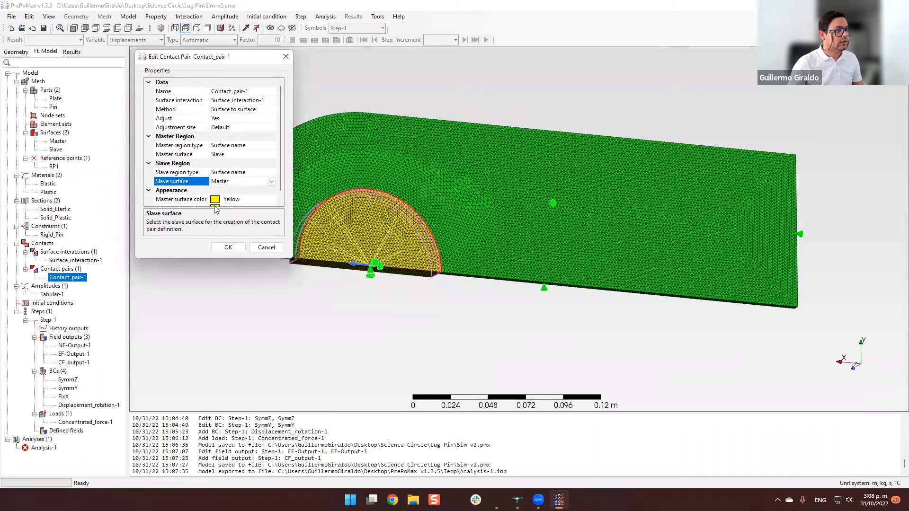
pyautogui.click(228, 247)
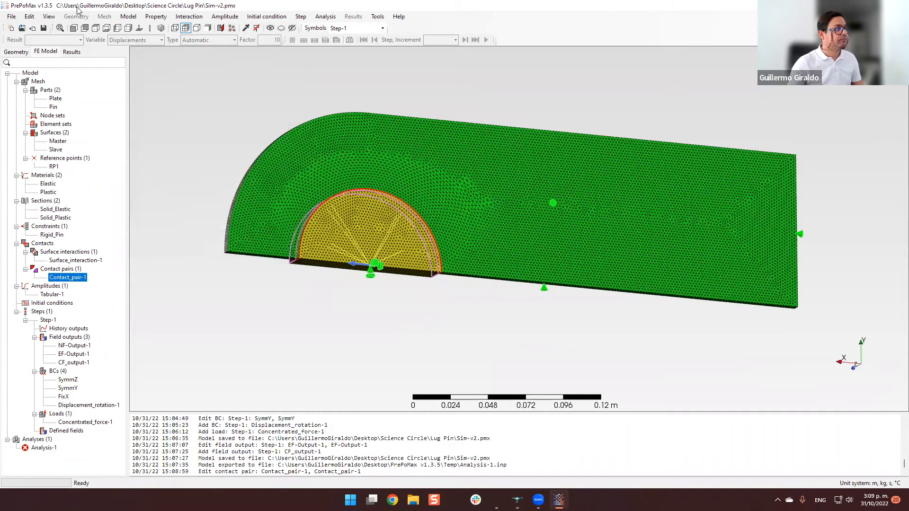
# Save the model, rerun Analysis-1 with the existing files overwritten, and check the end of the solver output.
pyautogui.click(44, 29)
pyautogui.click(48, 448)
pyautogui.rightClick(47, 448)
pyautogui.click(61, 419)
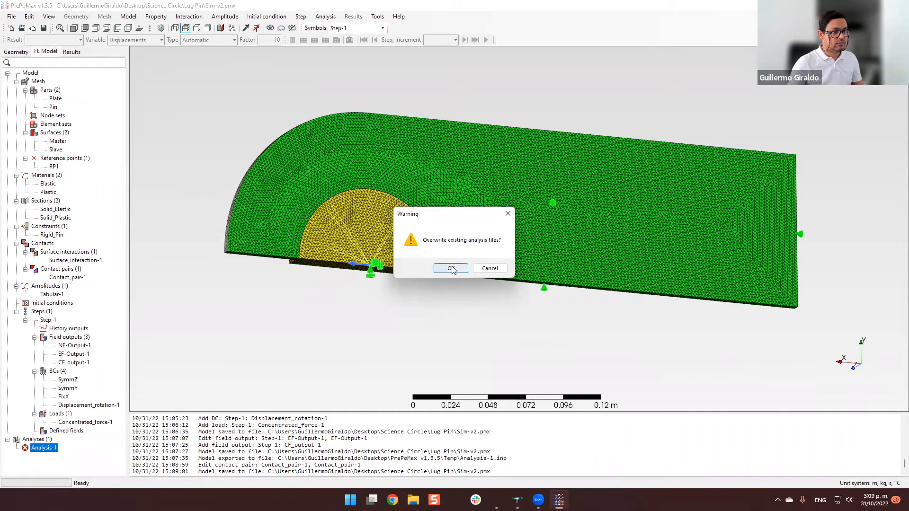
pyautogui.click(451, 268)
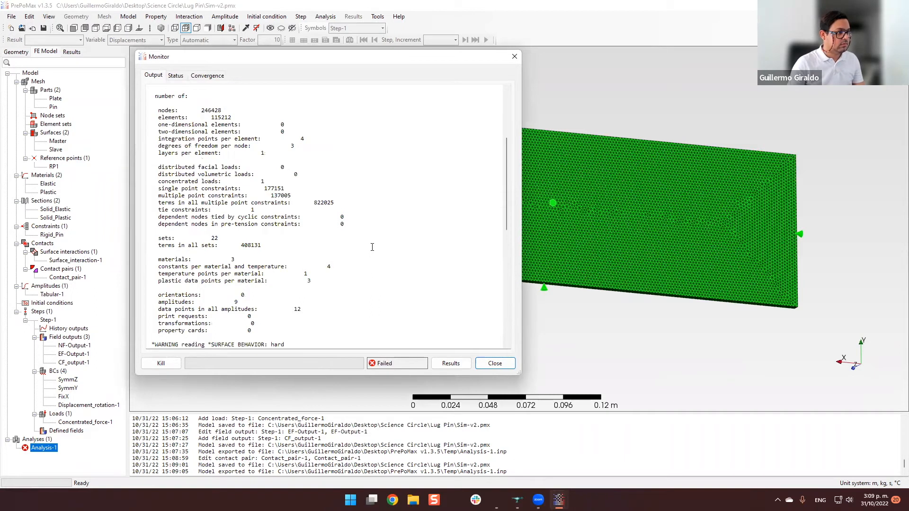
pyautogui.scroll(-10, 373, 246)
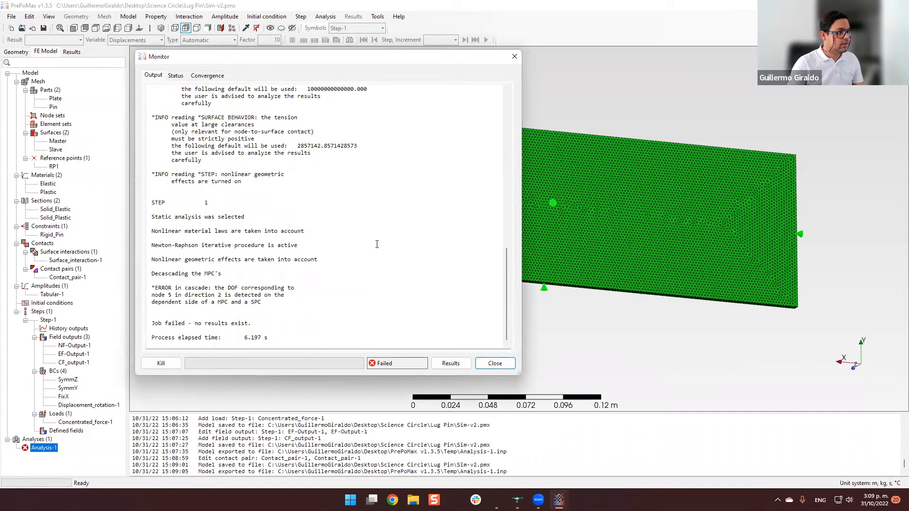
pyautogui.click(493, 364)
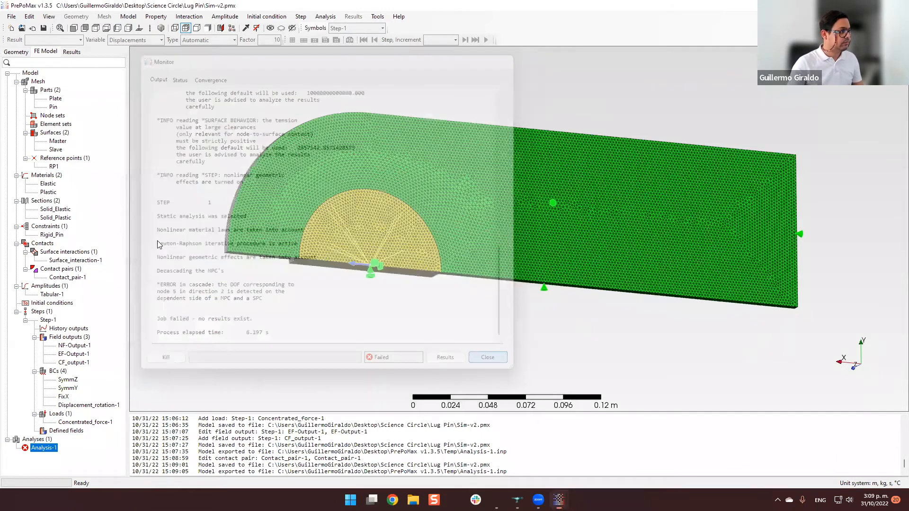
# Restore Contact_pair-1 to the Master surface as master and the Slave surface as slave.
pyautogui.click(80, 278)
pyautogui.doubleClick(79, 278)
pyautogui.click(239, 154)
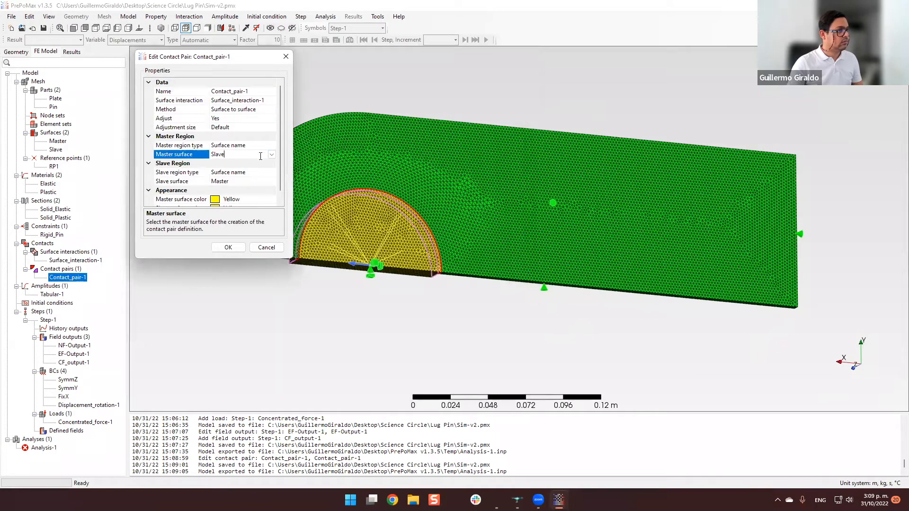
pyautogui.click(271, 154)
pyautogui.click(219, 163)
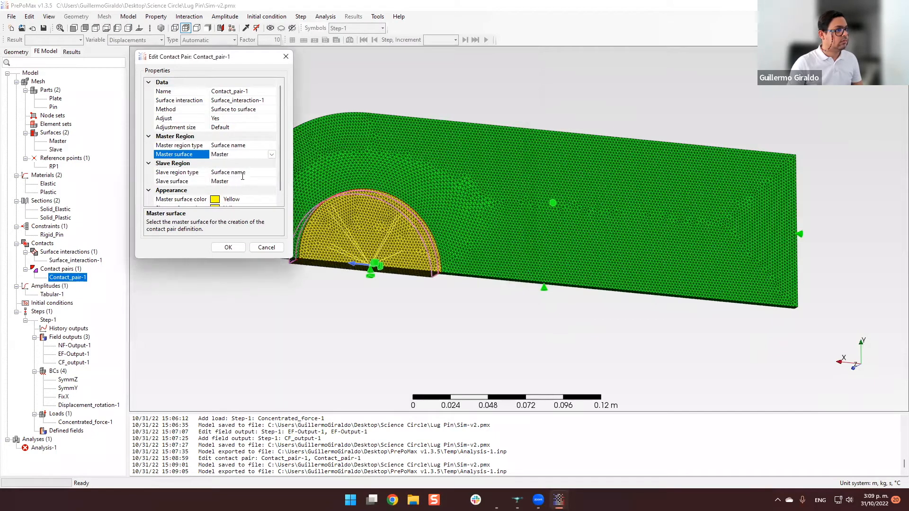
pyautogui.click(272, 182)
pyautogui.click(236, 200)
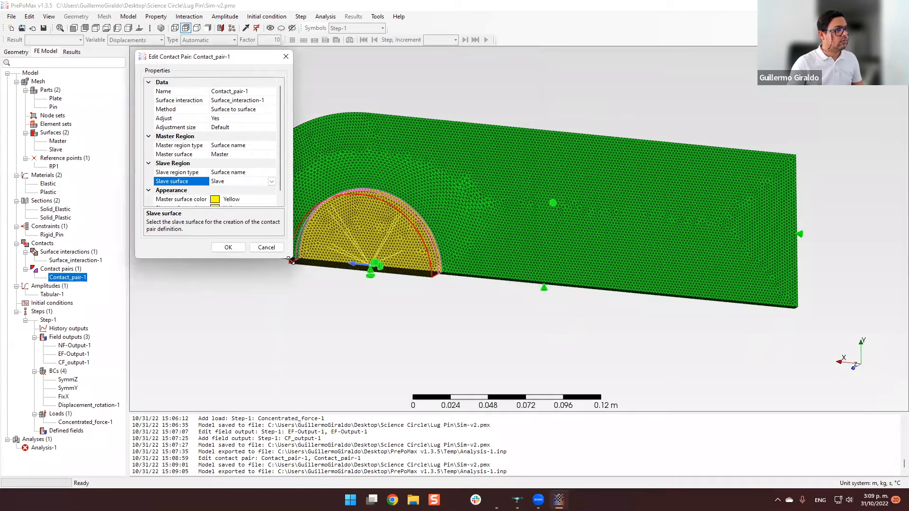
pyautogui.moveTo(291, 260); pyautogui.dragTo(303, 307)
pyautogui.click(237, 296)
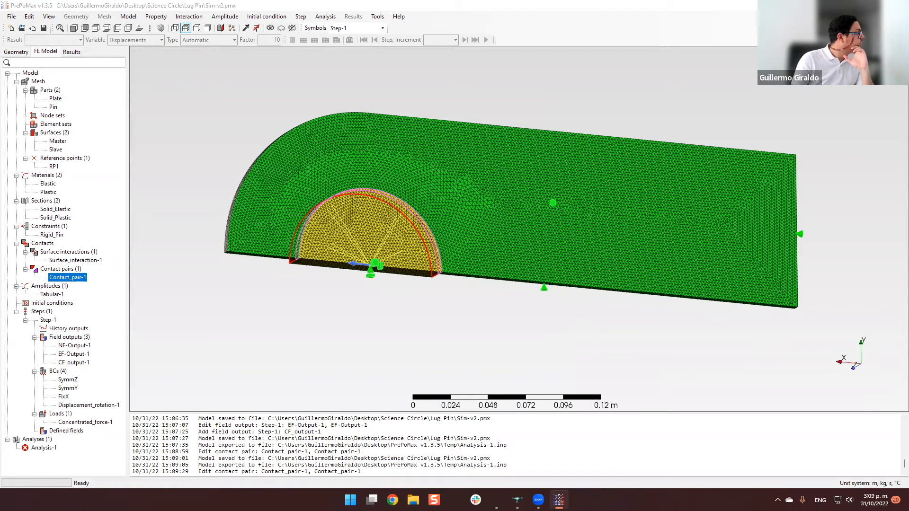
# Rename the displacement/rotation boundary condition on reference point RP1 to RemotePoint.
pyautogui.click(99, 406)
pyautogui.doubleClick(99, 405)
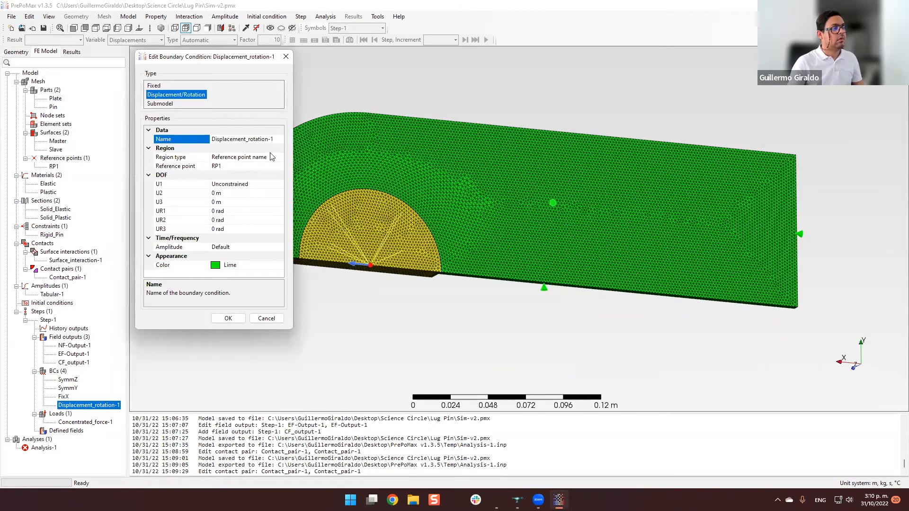
pyautogui.click(273, 140)
pyautogui.write('Rem')
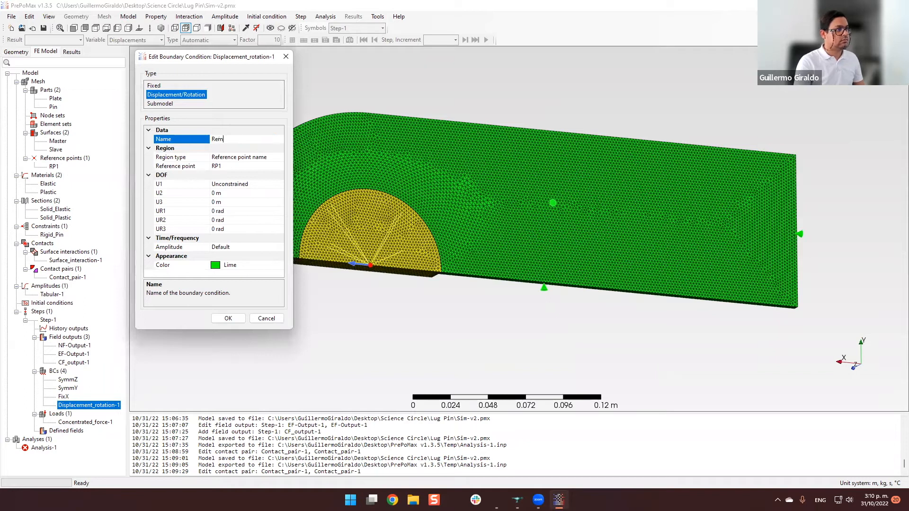
pyautogui.write('ote Pi')
pyautogui.press('BackSpace')
pyautogui.press('BackSpace')
pyautogui.write('Point')
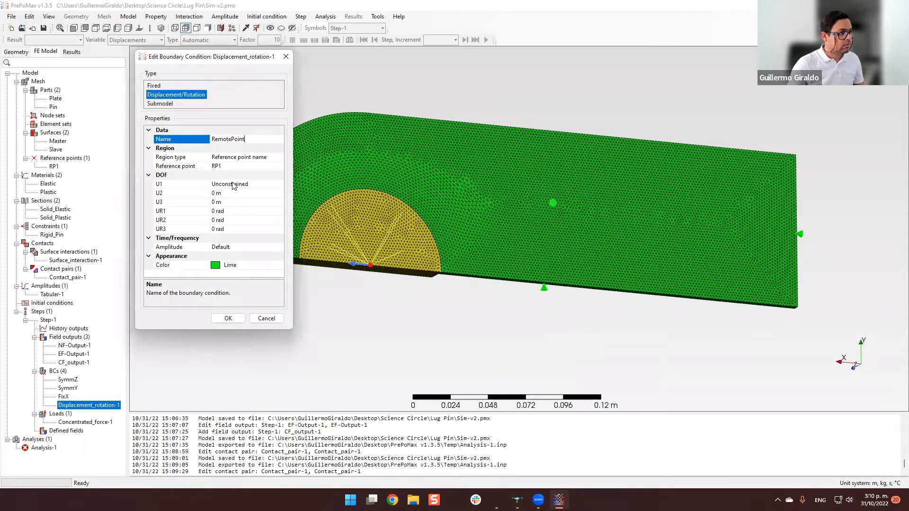
pyautogui.click(231, 318)
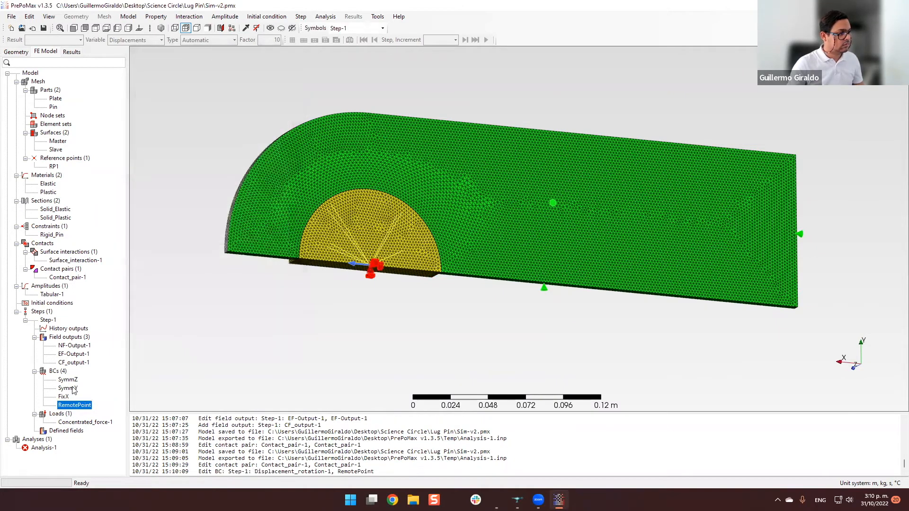
# Examine the faces constrained by SymmY and SymmZ from below the model, and review SymmZ's degree-of-freedom settings.
pyautogui.click(68, 389)
pyautogui.moveTo(386, 314); pyautogui.dragTo(388, 301)
pyautogui.moveTo(386, 310); pyautogui.dragTo(408, 282, button='middle')
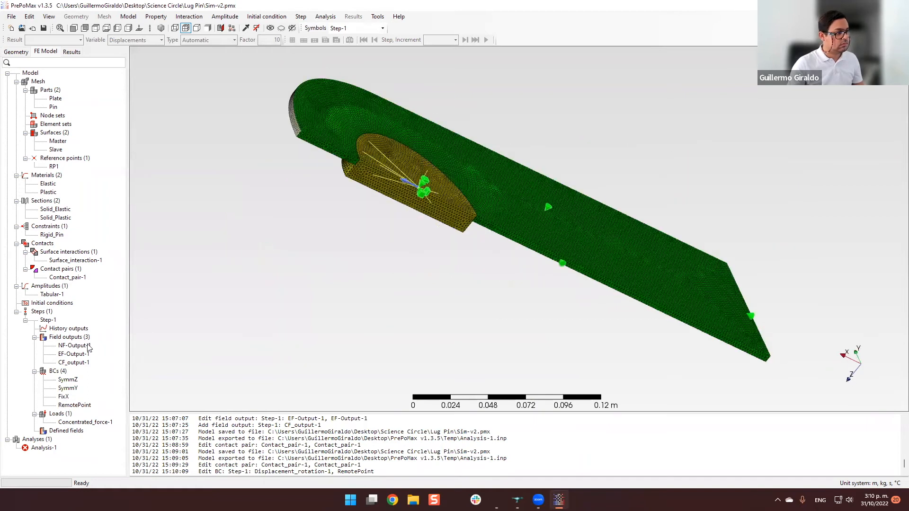
pyautogui.click(68, 388)
pyautogui.scroll(2, 510, 221)
pyautogui.scroll(-1, 521, 251)
pyautogui.moveTo(509, 250); pyautogui.dragTo(372, 282, button='middle')
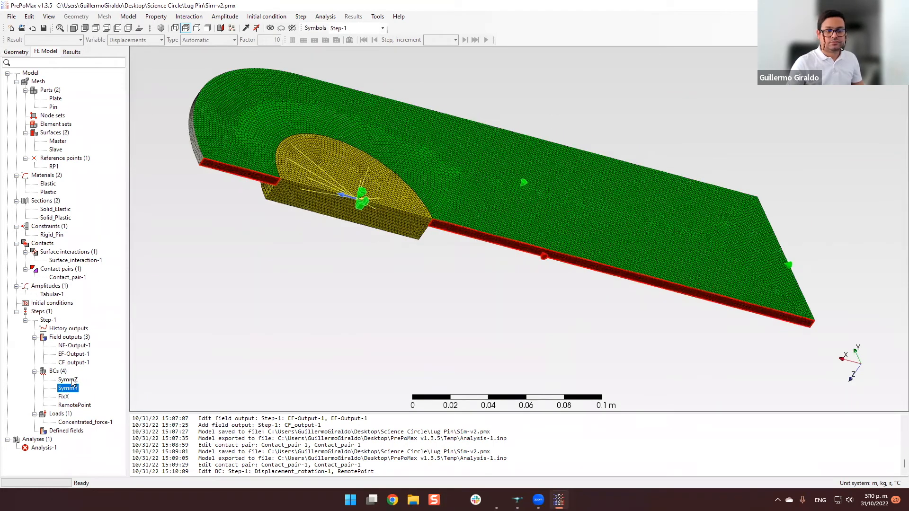
pyautogui.click(71, 380)
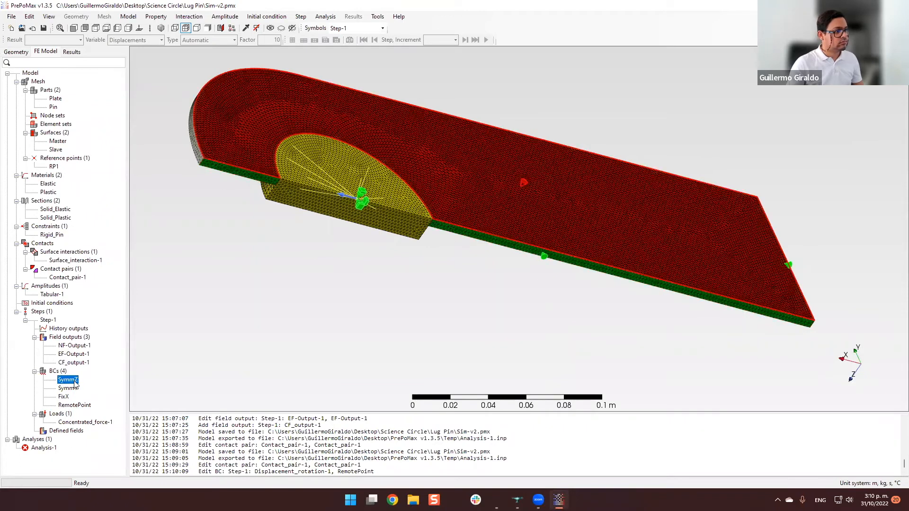
pyautogui.doubleClick(74, 381)
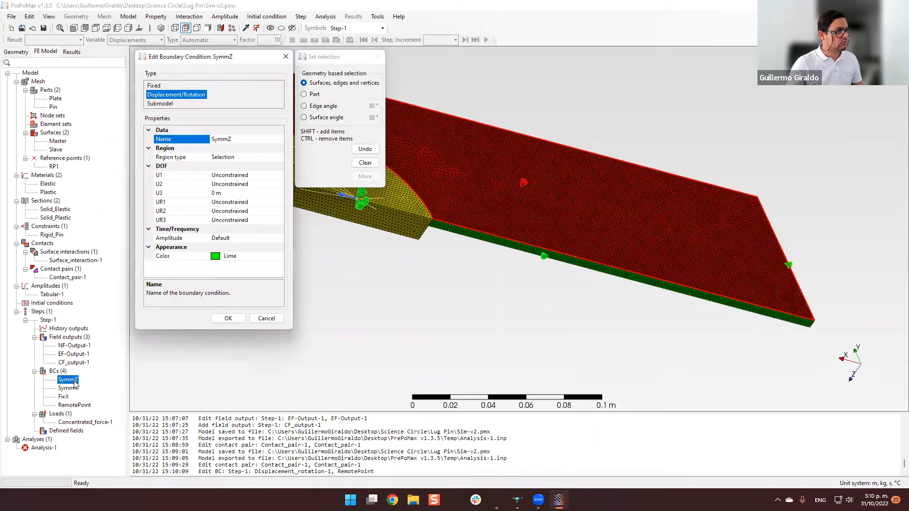
pyautogui.click(258, 321)
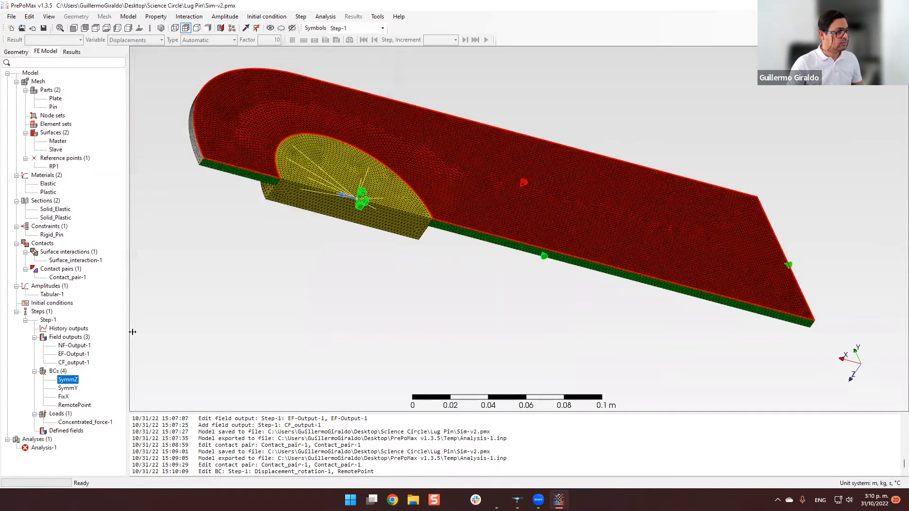
# Review the degree-of-freedom settings and selected faces of the SymmY and FixX boundary conditions.
pyautogui.click(71, 388)
pyautogui.doubleClick(71, 389)
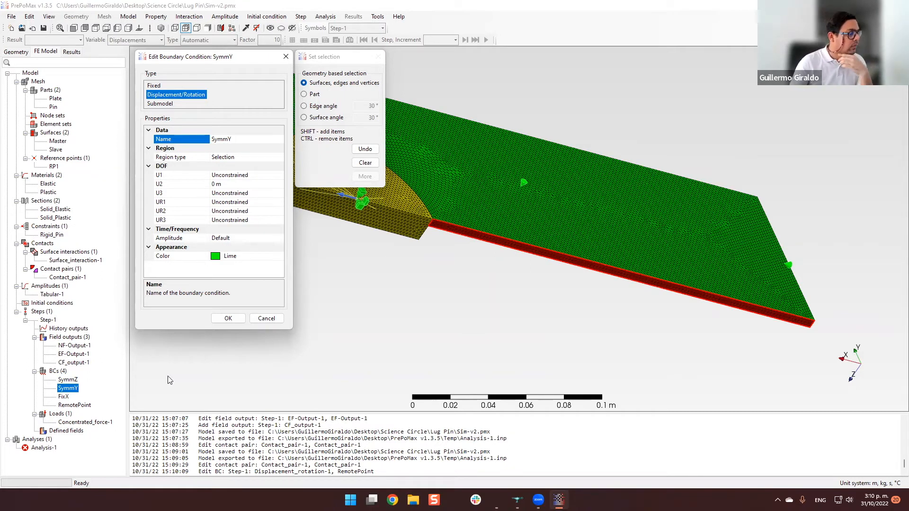
pyautogui.moveTo(430, 248); pyautogui.dragTo(230, 348, button='middle')
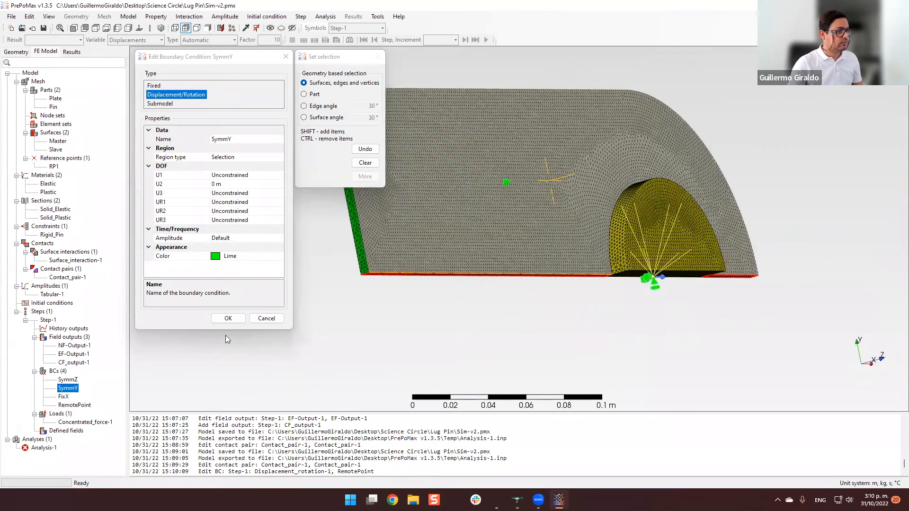
pyautogui.click(266, 318)
pyautogui.doubleClick(63, 396)
pyautogui.moveTo(553, 279); pyautogui.dragTo(549, 323, button='middle')
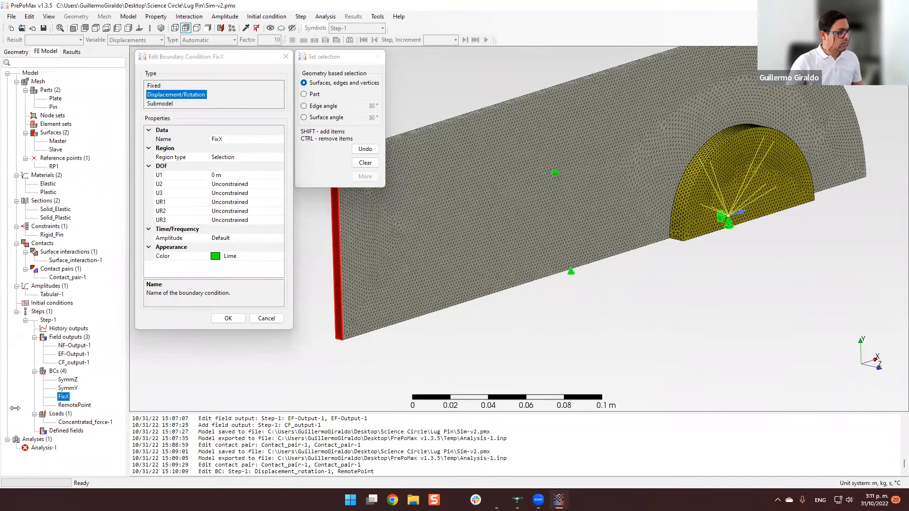
pyautogui.click(267, 318)
# Review the force components of Concentrated_force-1 and the reference point and region of the Rigid_Pin constraint.
pyautogui.click(74, 405)
pyautogui.doubleClick(85, 422)
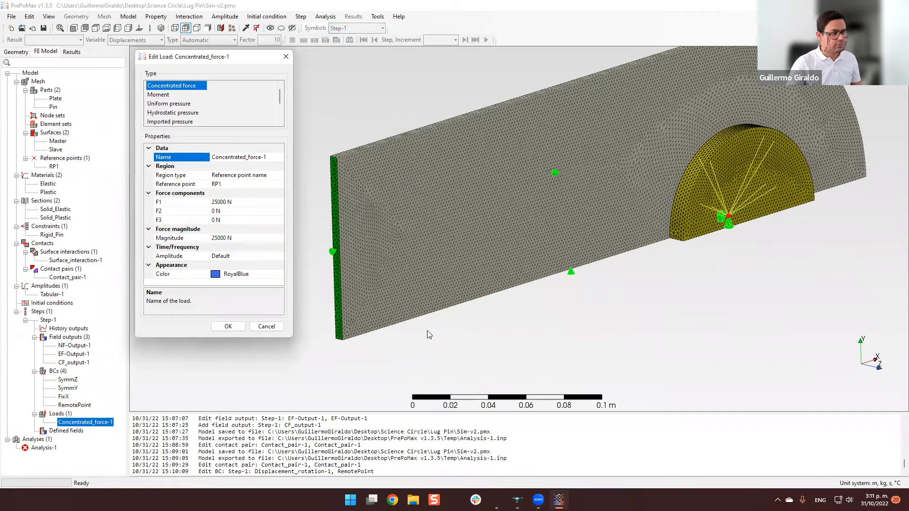
pyautogui.click(272, 327)
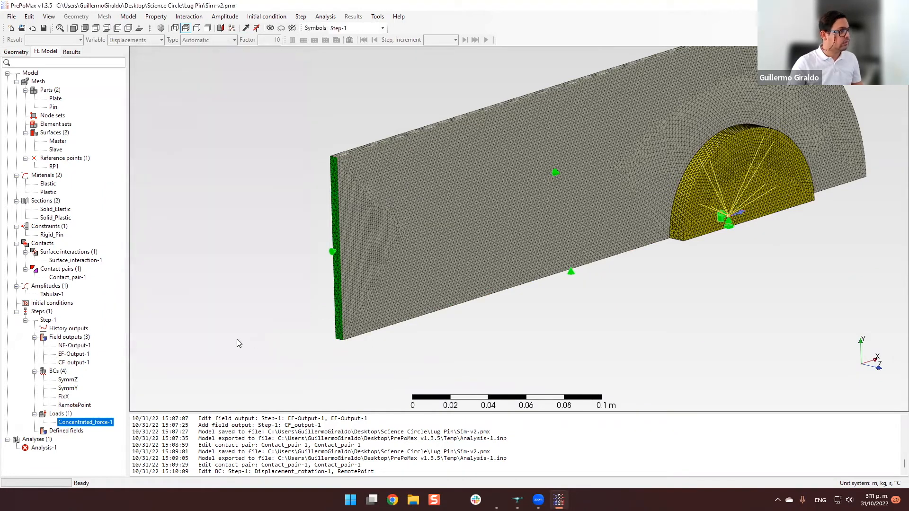
pyautogui.click(236, 336)
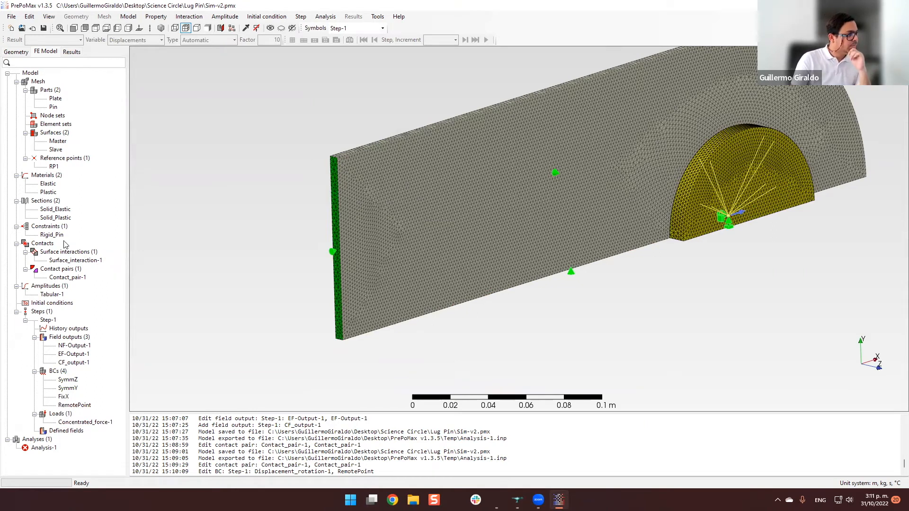
pyautogui.click(56, 235)
pyautogui.doubleClick(56, 235)
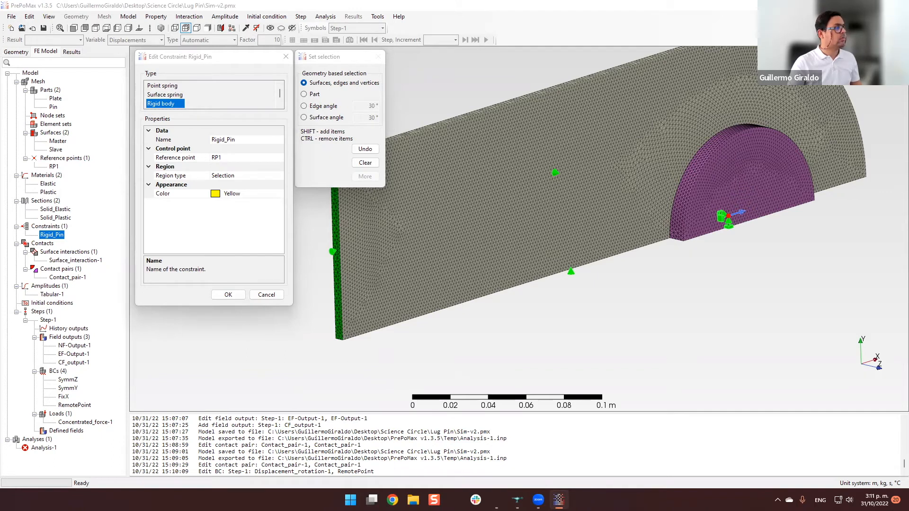
pyautogui.click(228, 294)
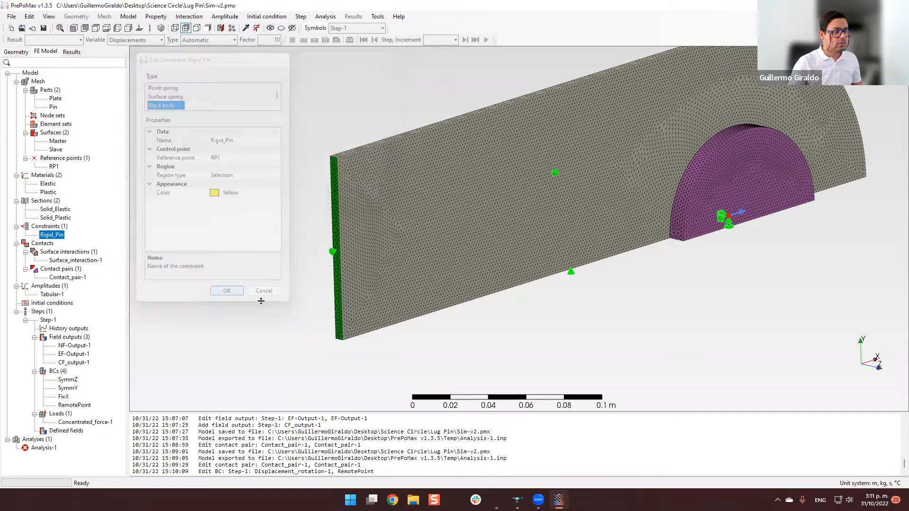
# Try to rerun Analysis-1 with the existing analysis files overwritten.
pyautogui.rightClick(47, 450)
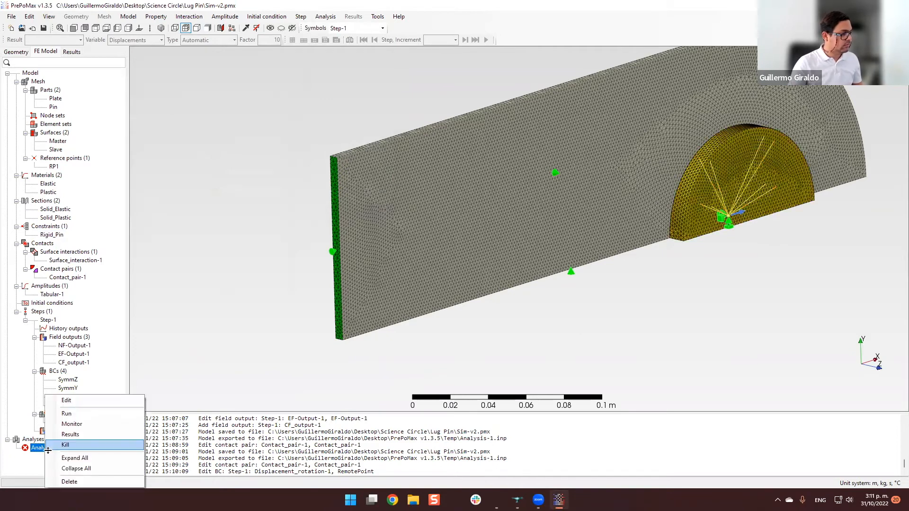
pyautogui.click(67, 414)
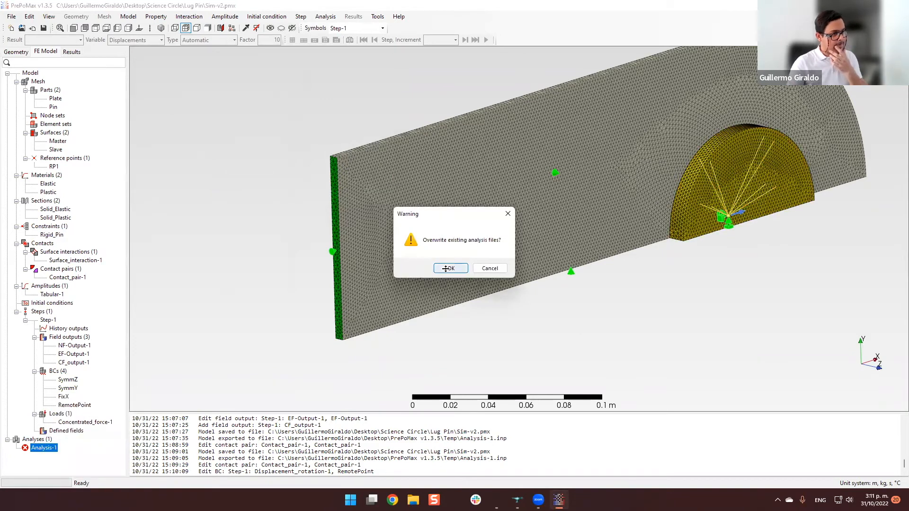
pyautogui.click(446, 268)
# Examine the end of Analysis-1's solver output in the monitor, focusing on the cascade error and the MPC line.
pyautogui.rightClick(41, 449)
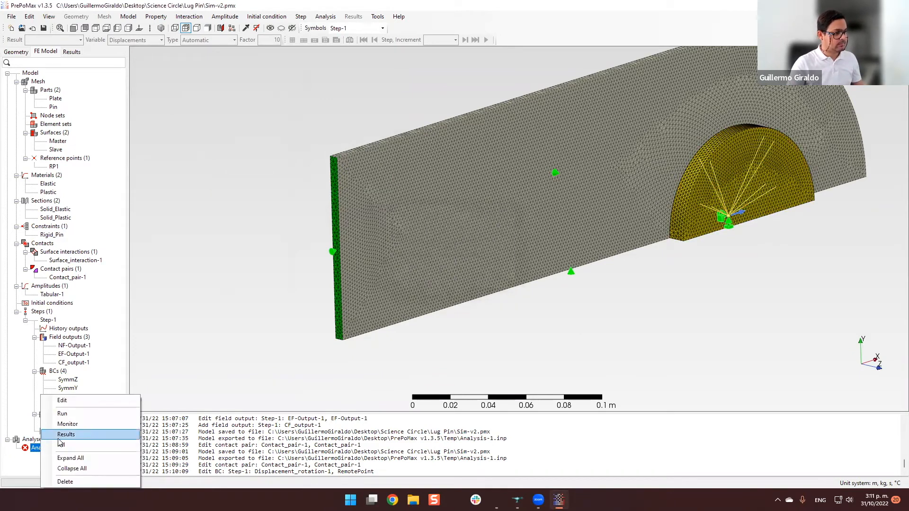
pyautogui.click(93, 424)
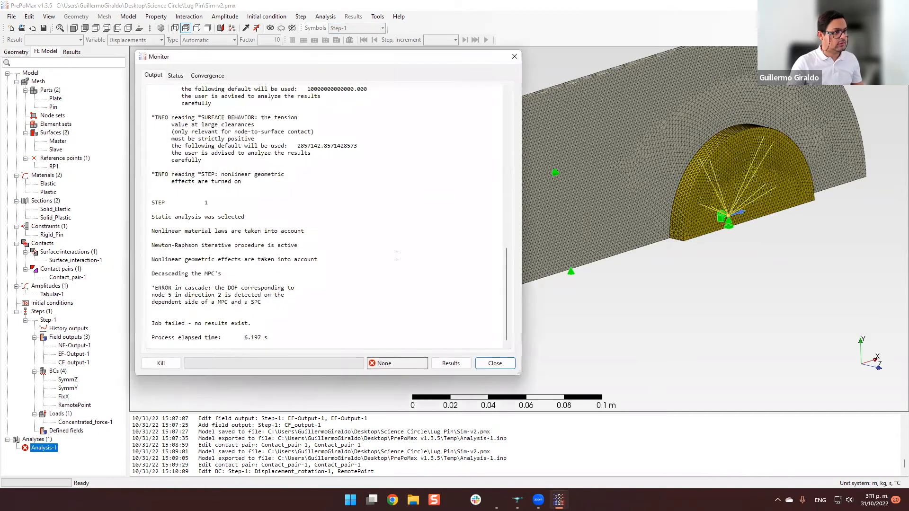
pyautogui.scroll(8, 392, 253)
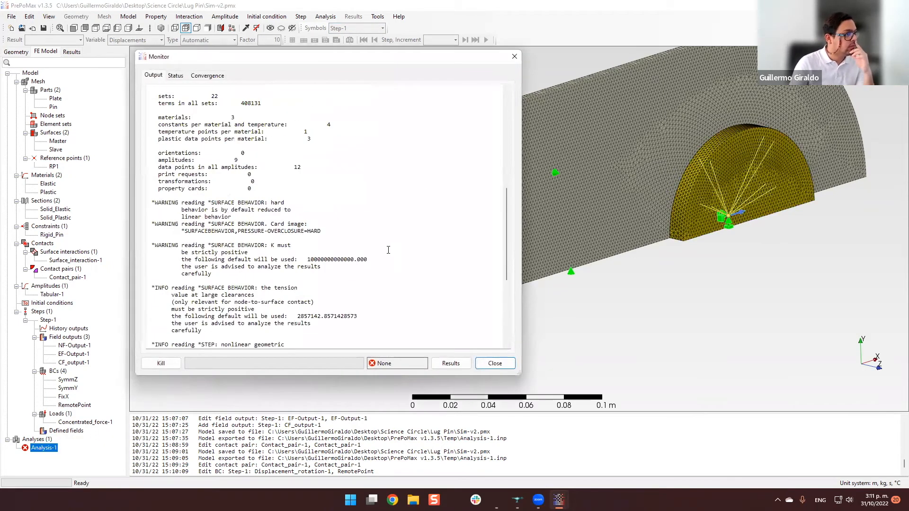
pyautogui.scroll(-1, 389, 244)
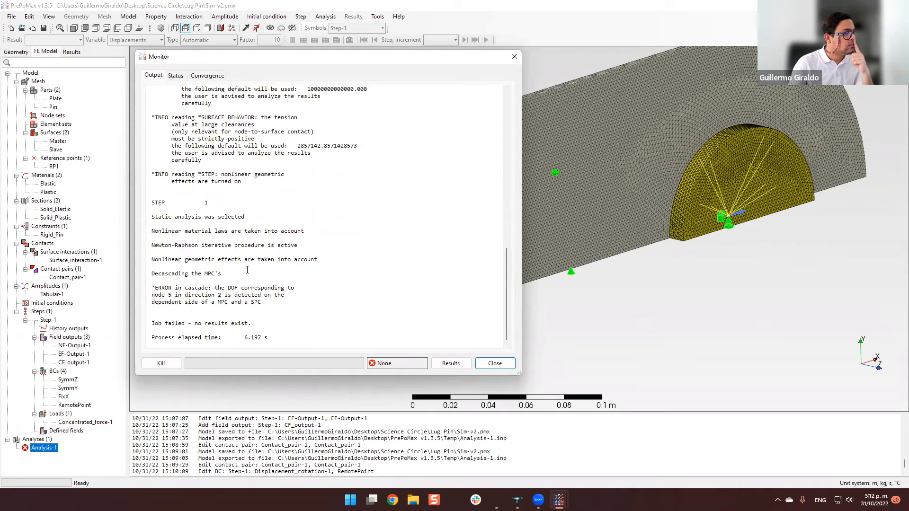
pyautogui.click(223, 282)
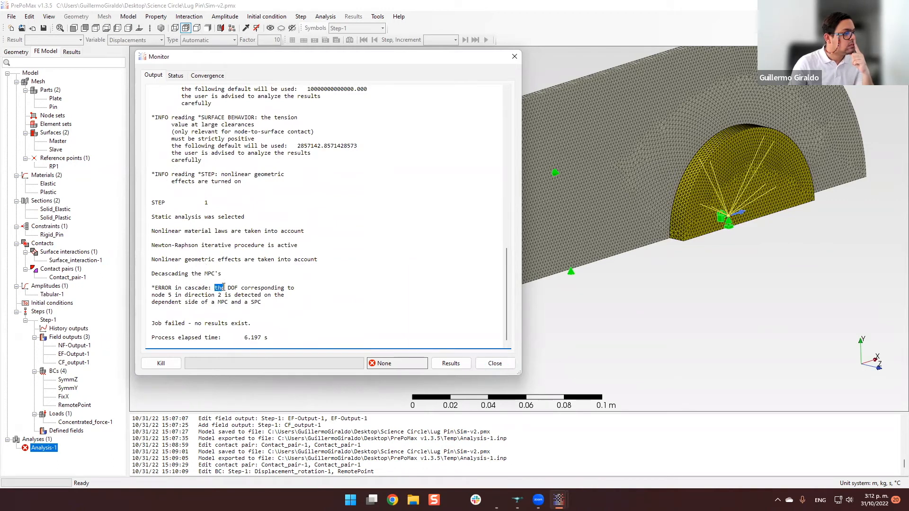
pyautogui.doubleClick(232, 287)
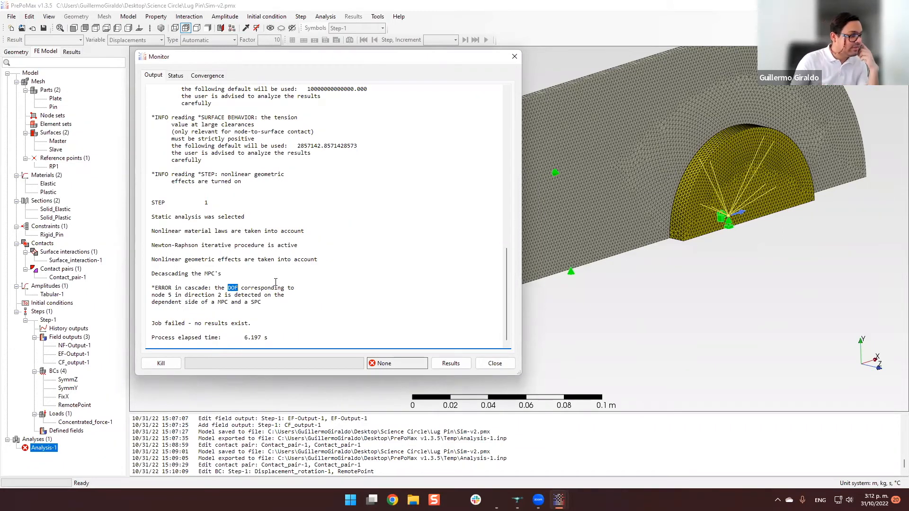
pyautogui.click(268, 310)
pyautogui.doubleClick(232, 289)
pyautogui.click(294, 313)
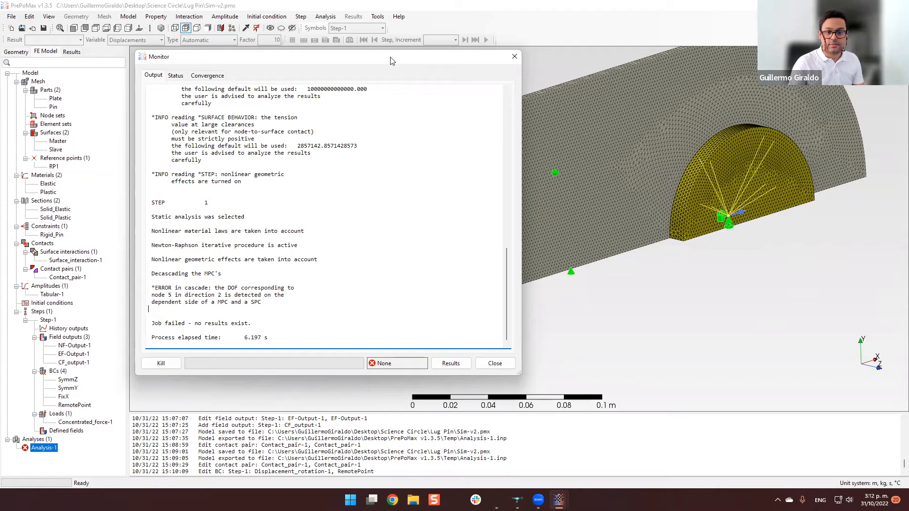
pyautogui.moveTo(391, 61); pyautogui.dragTo(697, 66)
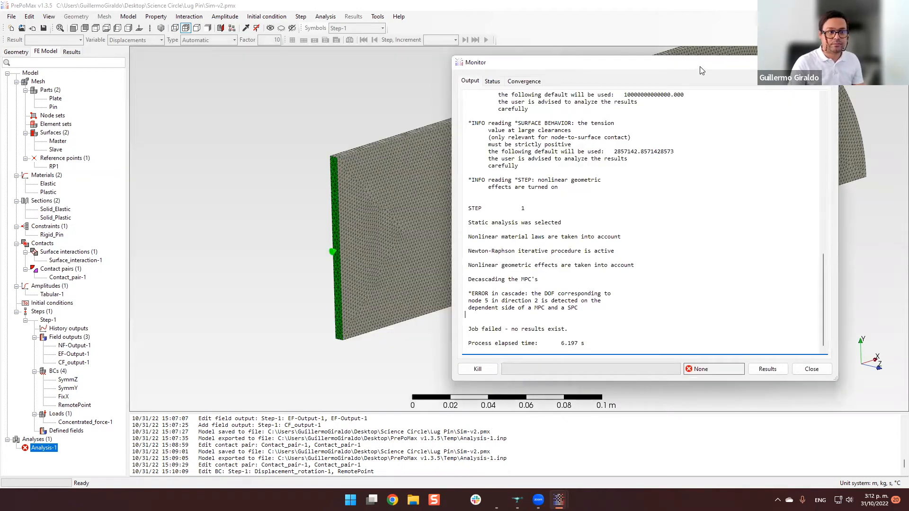
pyautogui.moveTo(700, 66); pyautogui.dragTo(703, 67)
pyautogui.doubleClick(524, 280)
pyautogui.click(554, 283)
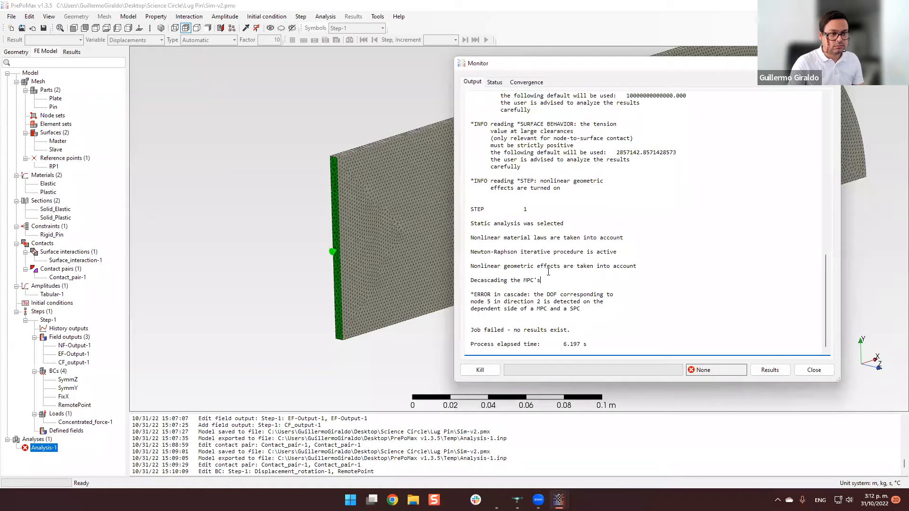
pyautogui.click(813, 371)
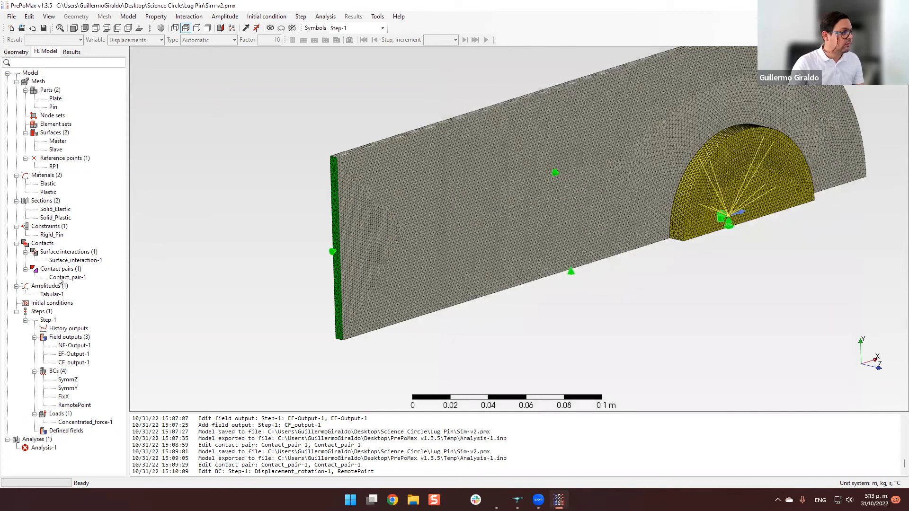
pyautogui.doubleClick(60, 278)
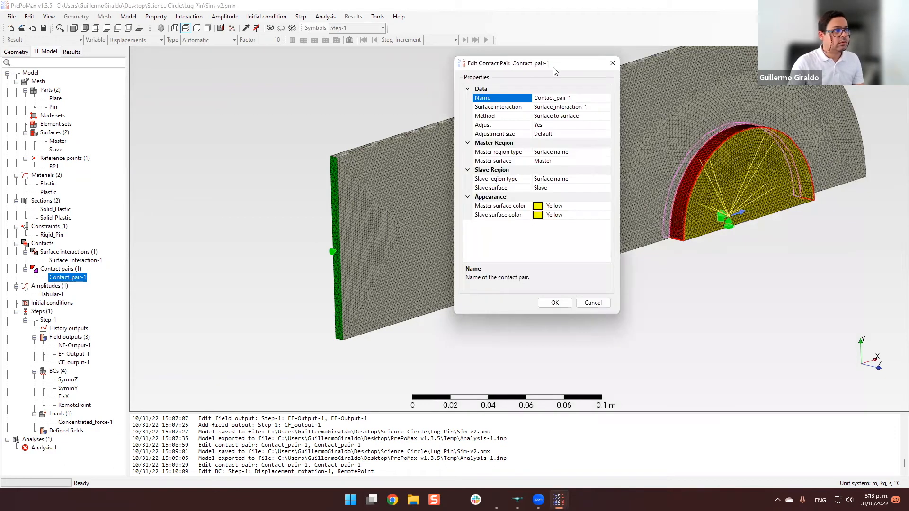
pyautogui.moveTo(555, 71); pyautogui.dragTo(251, 88)
pyautogui.click(262, 178)
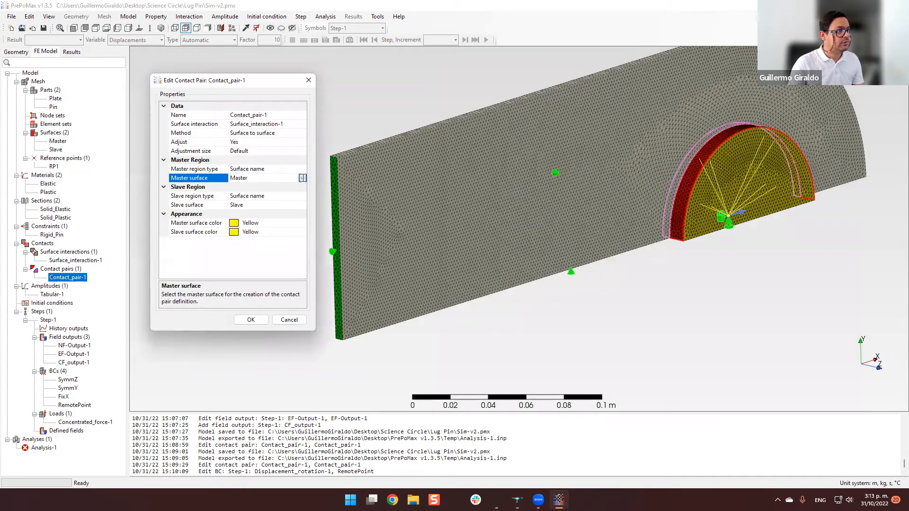
pyautogui.click(263, 178)
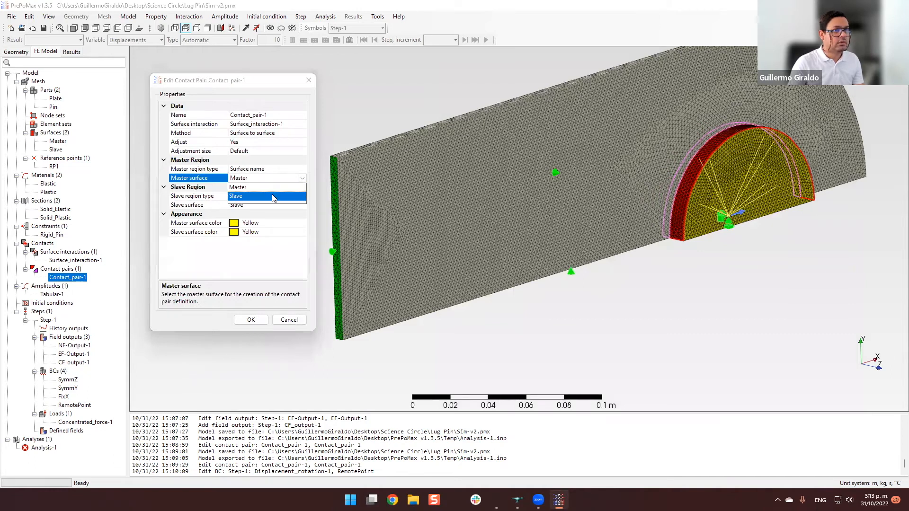
pyautogui.click(272, 196)
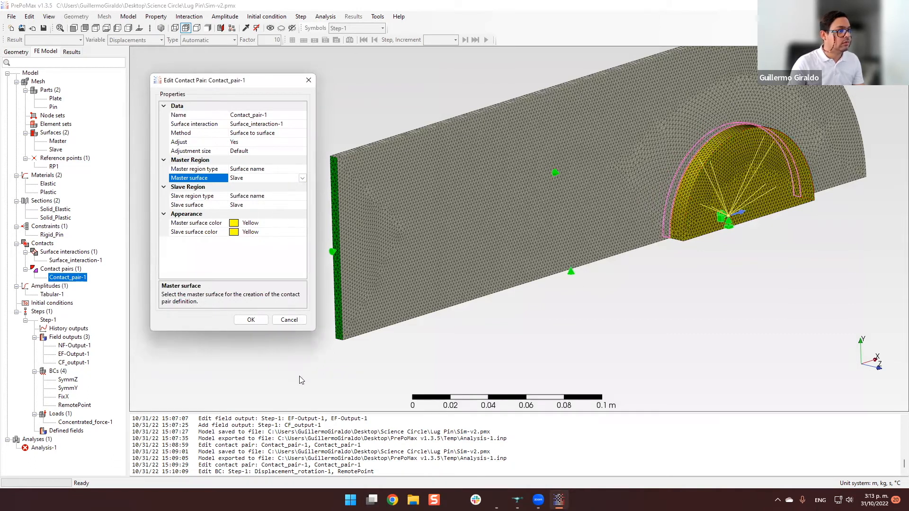
pyautogui.click(290, 320)
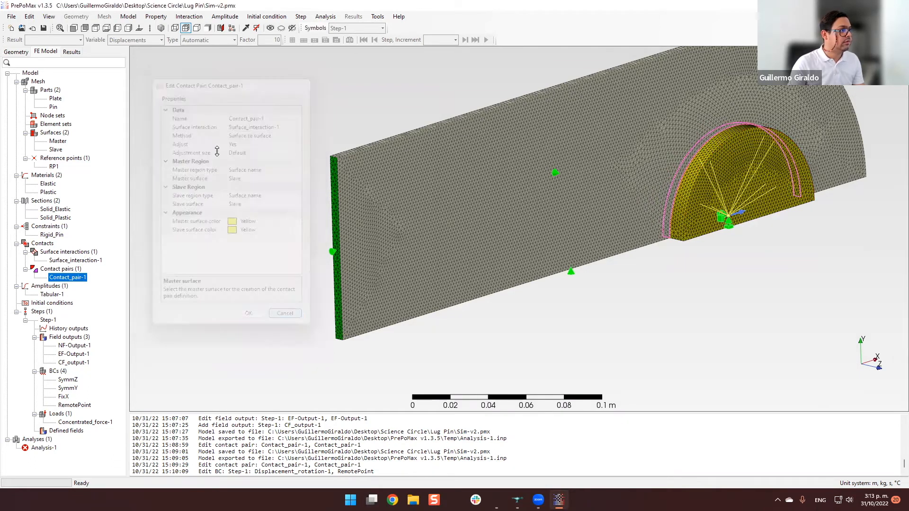
# Check which faces the Master and Slave surfaces cover, and rename the Master surface to PinSurface.
pyautogui.click(61, 143)
pyautogui.moveTo(197, 183); pyautogui.dragTo(170, 195, button='middle')
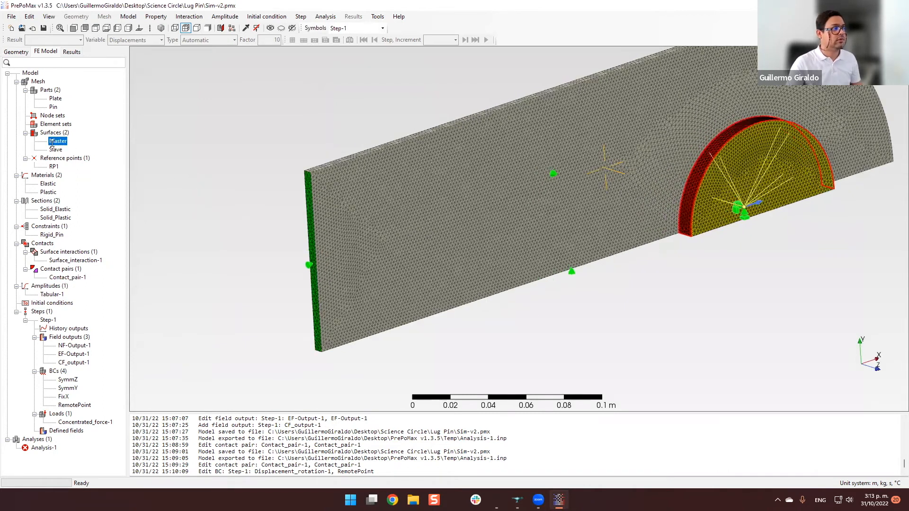
pyautogui.click(57, 150)
pyautogui.doubleClick(62, 142)
pyautogui.write('PinSurface')
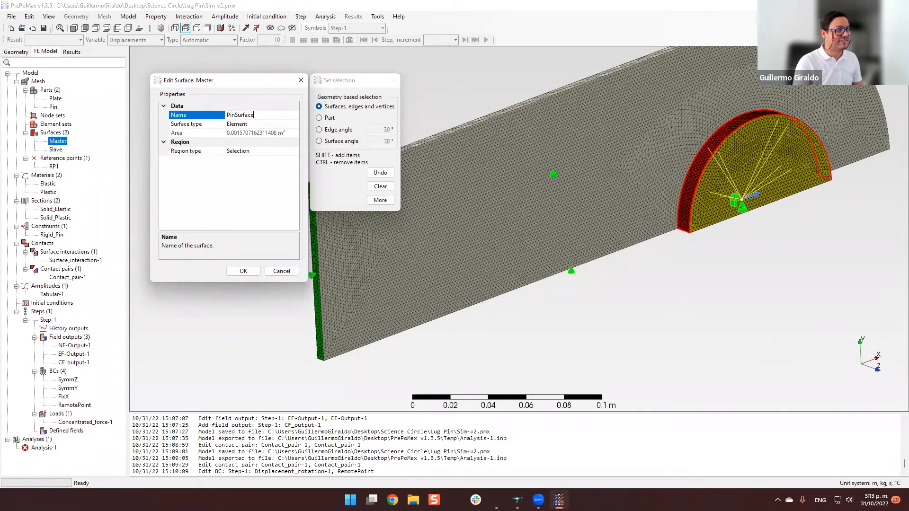
pyautogui.click(241, 271)
# Rename the Slave surface to HoleSurface.
pyautogui.doubleClick(55, 149)
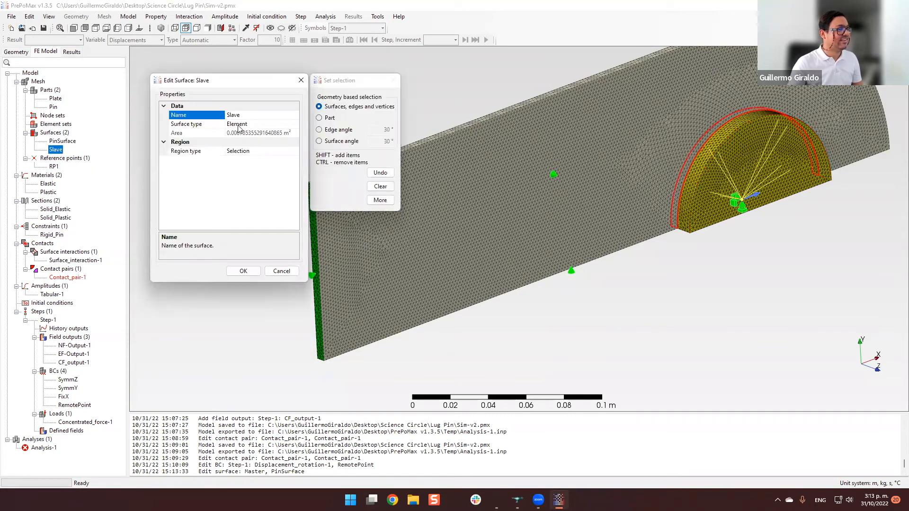
pyautogui.click(217, 117)
pyautogui.write('HoleSurface')
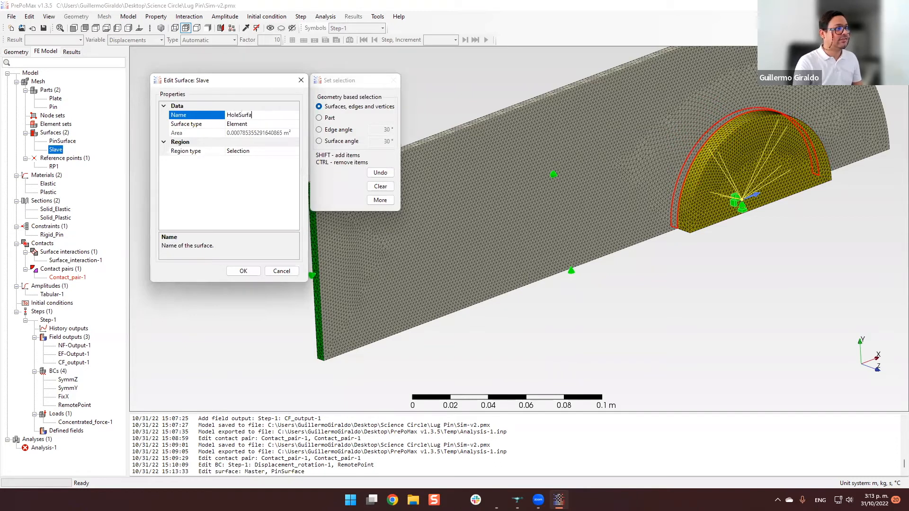
pyautogui.click(243, 272)
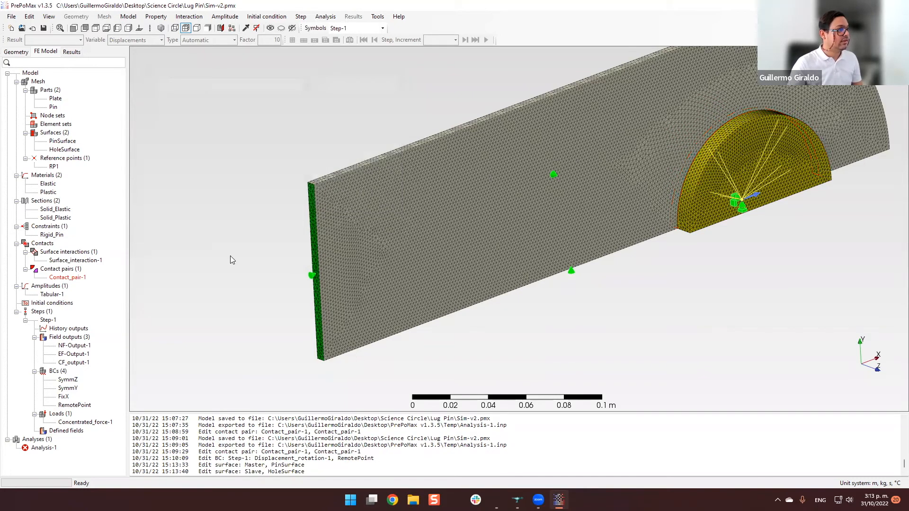
# Examine the mesh where the pin meets the lug hole along the symmetry plane.
pyautogui.moveTo(636, 295); pyautogui.dragTo(554, 339, button='middle')
pyautogui.scroll(4, 551, 337)
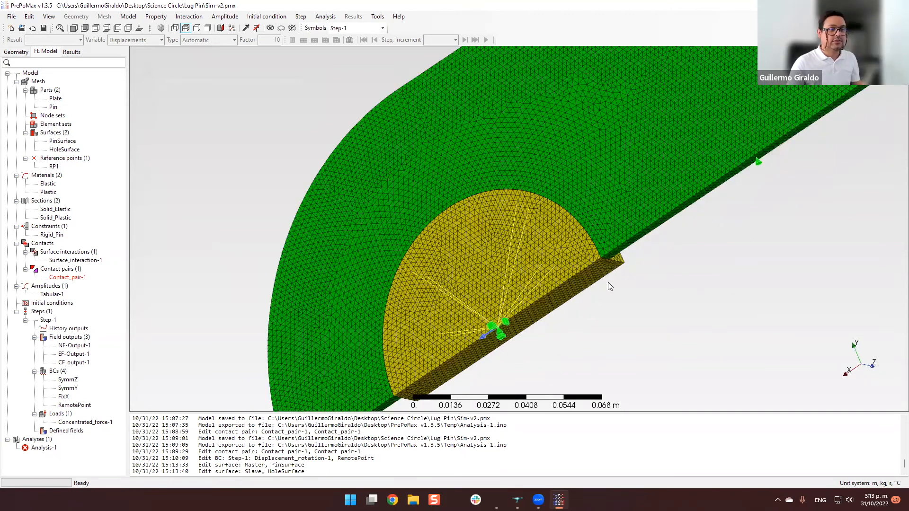
pyautogui.scroll(-2, 689, 247)
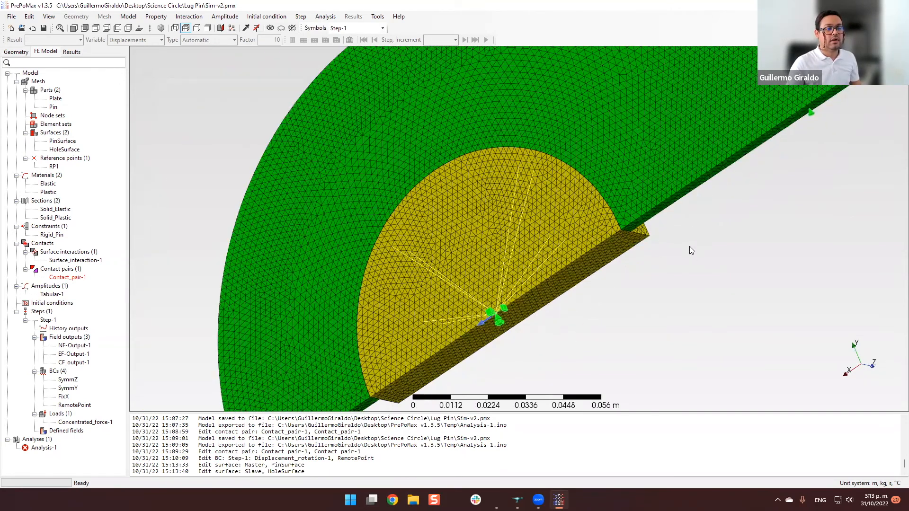
pyautogui.scroll(2, 622, 226)
pyautogui.scroll(-1, 621, 229)
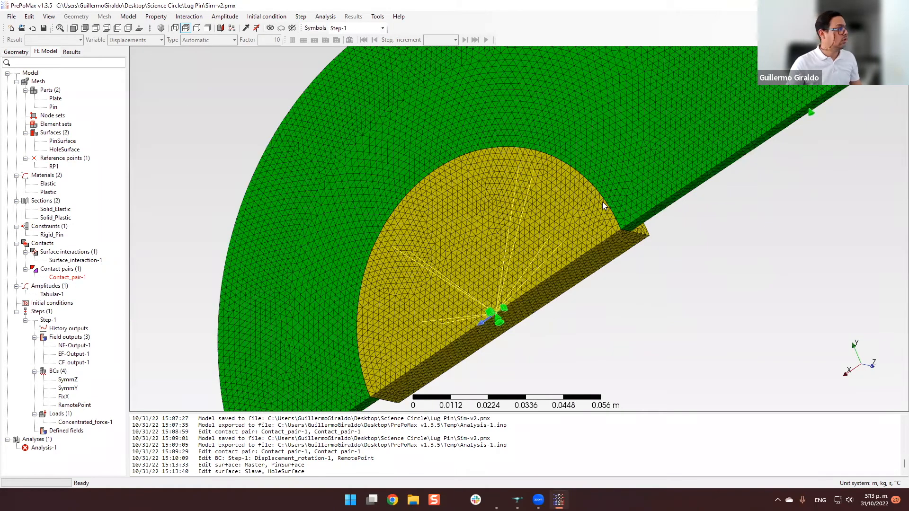
pyautogui.scroll(5, 622, 225)
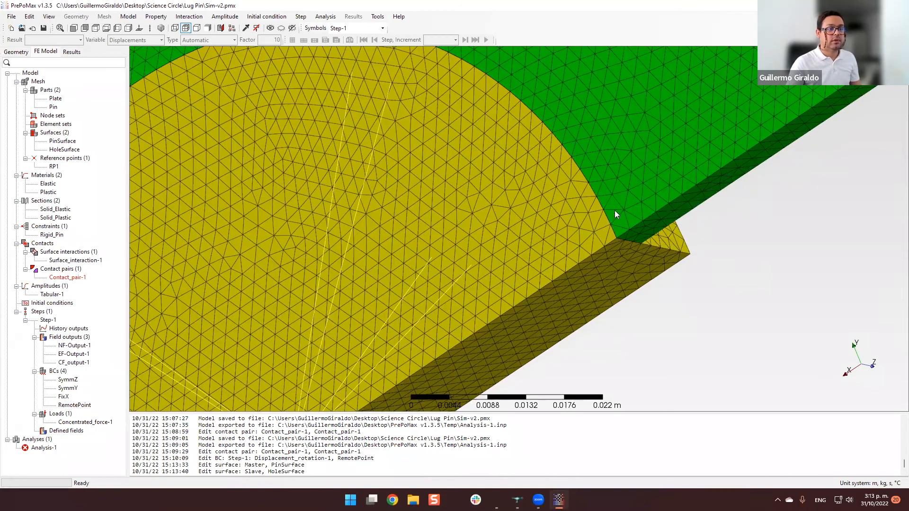
pyautogui.scroll(-1, 639, 235)
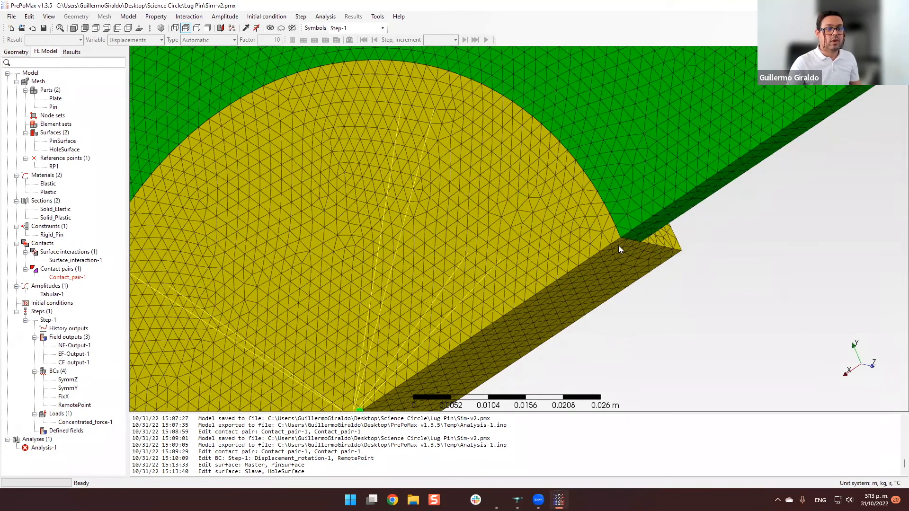
# Examine the corner where the pin meets the hole edge on the symmetry plane up close, and the pin from both sides.
pyautogui.scroll(4, 620, 235)
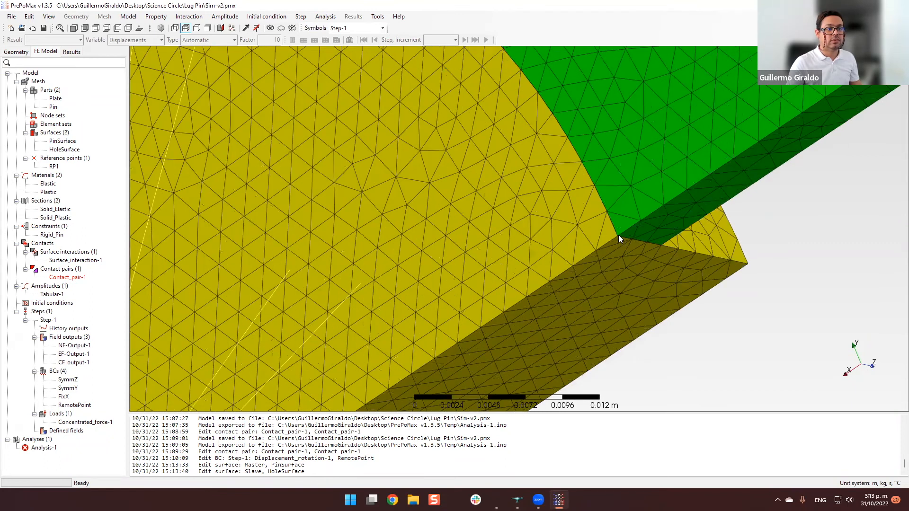
pyautogui.scroll(3, 620, 235)
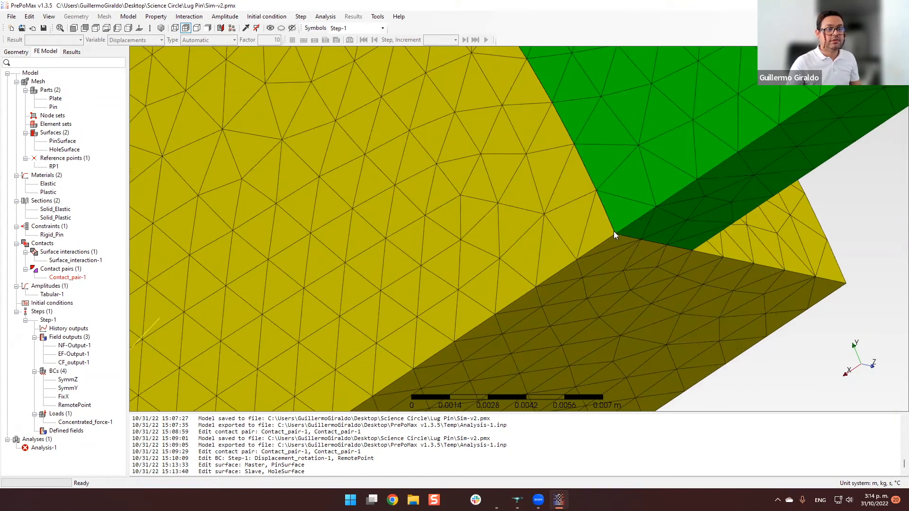
pyautogui.scroll(-1, 615, 234)
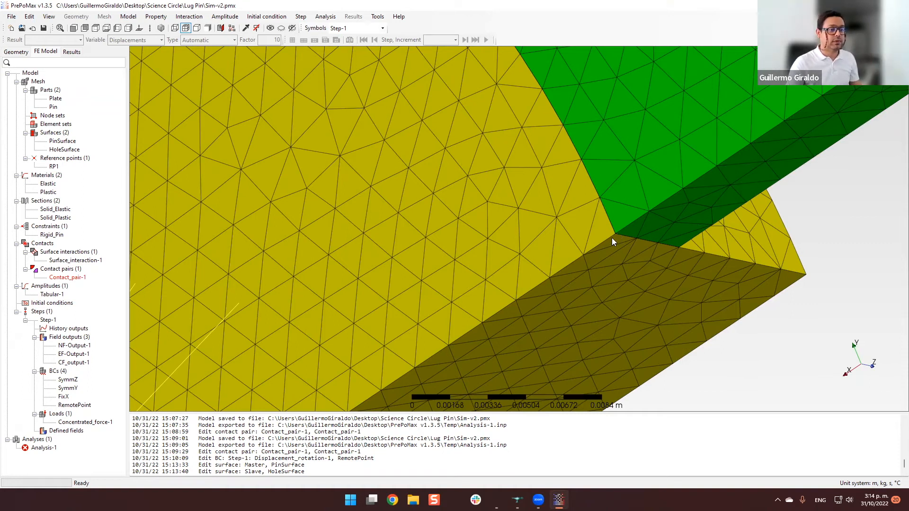
pyautogui.scroll(-8, 612, 238)
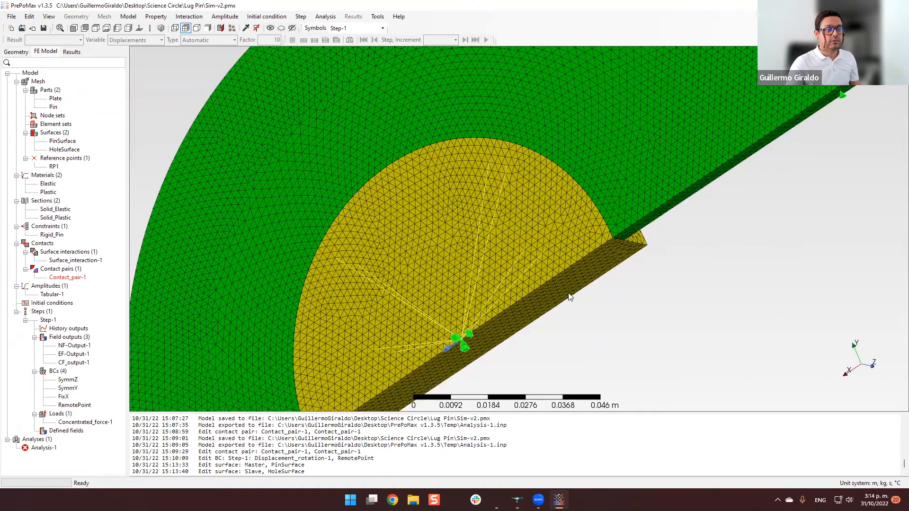
pyautogui.scroll(-1, 569, 297)
pyautogui.moveTo(528, 327); pyautogui.dragTo(539, 216, button='middle')
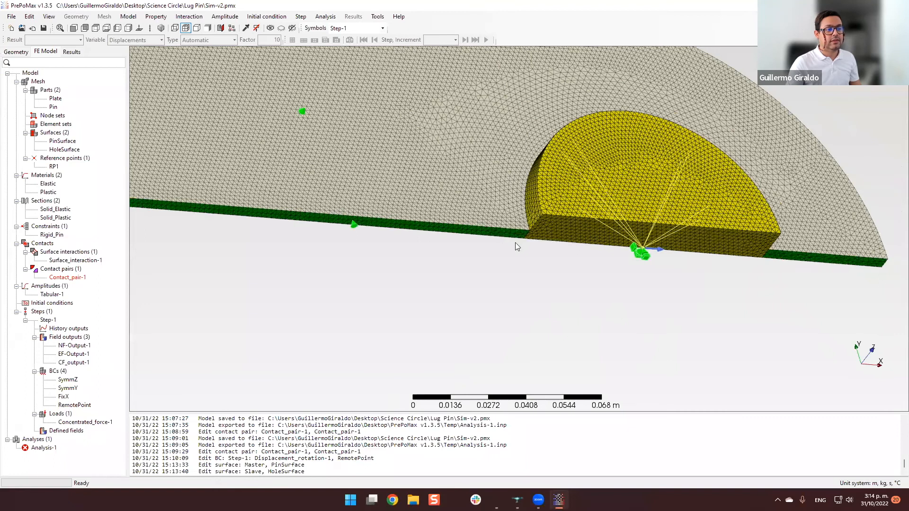
pyautogui.scroll(4, 517, 246)
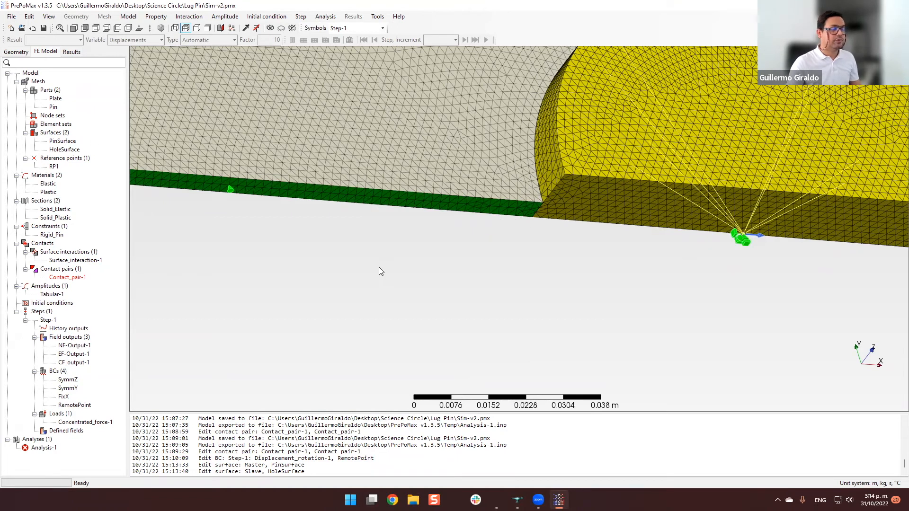
pyautogui.scroll(-3, 523, 240)
pyautogui.moveTo(549, 142); pyautogui.dragTo(589, 217, button='middle')
pyautogui.scroll(-2, 488, 251)
pyautogui.scroll(3, 487, 279)
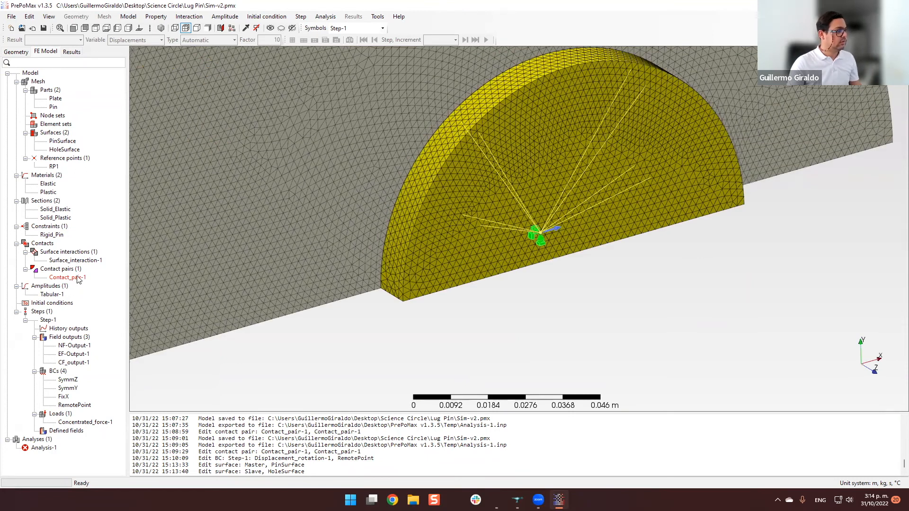
# Set Contact_pair-1's master surface to HoleSurface and its slave surface to PinSurface.
pyautogui.doubleClick(67, 277)
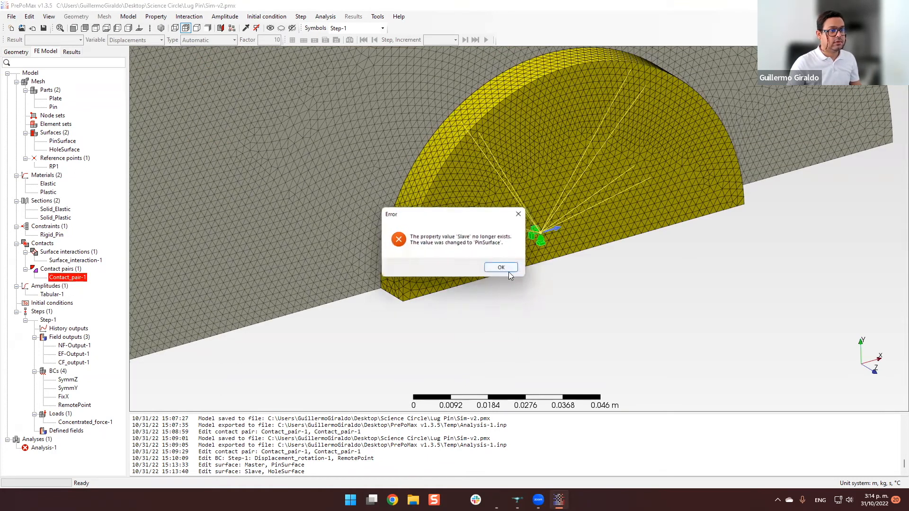
pyautogui.click(505, 268)
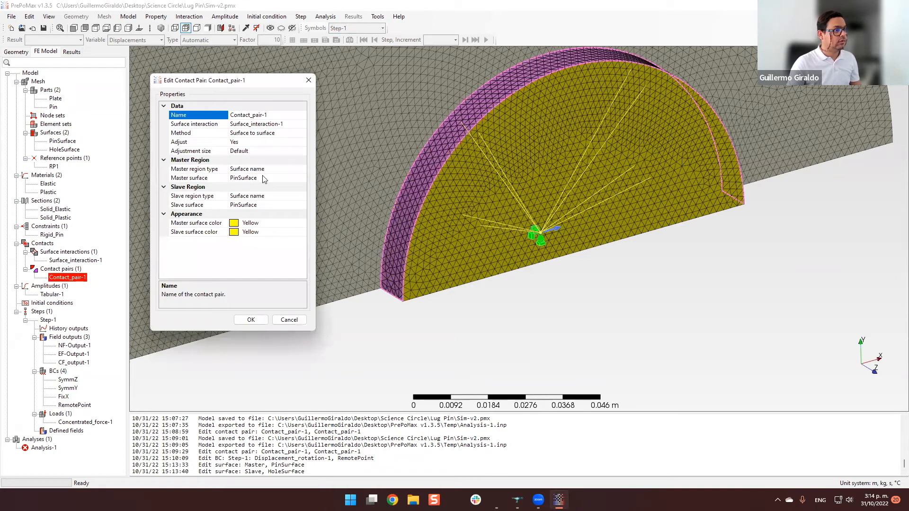
pyautogui.click(283, 180)
pyautogui.click(302, 179)
pyautogui.click(260, 198)
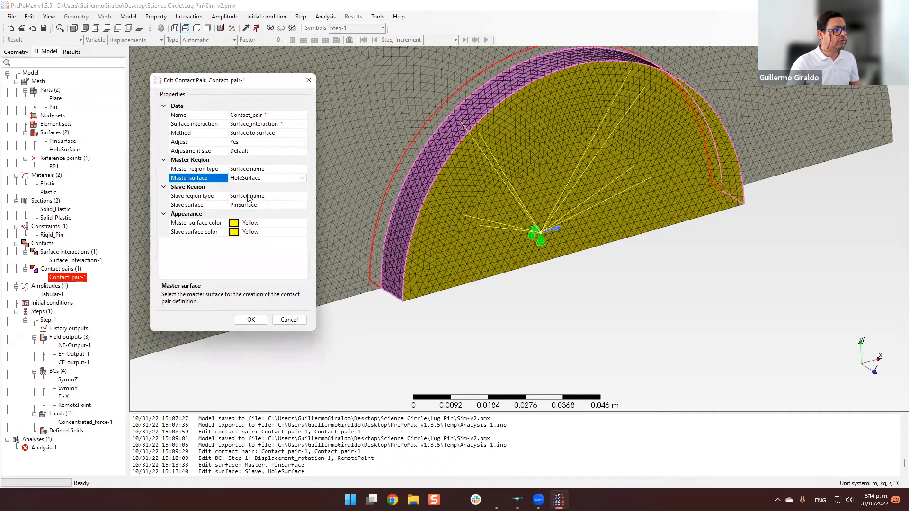
pyautogui.click(266, 205)
pyautogui.click(302, 205)
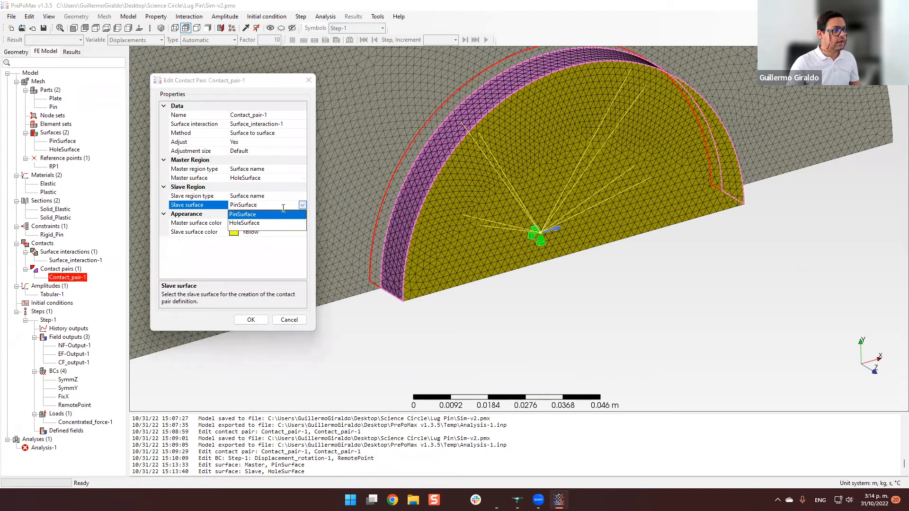
pyautogui.click(265, 215)
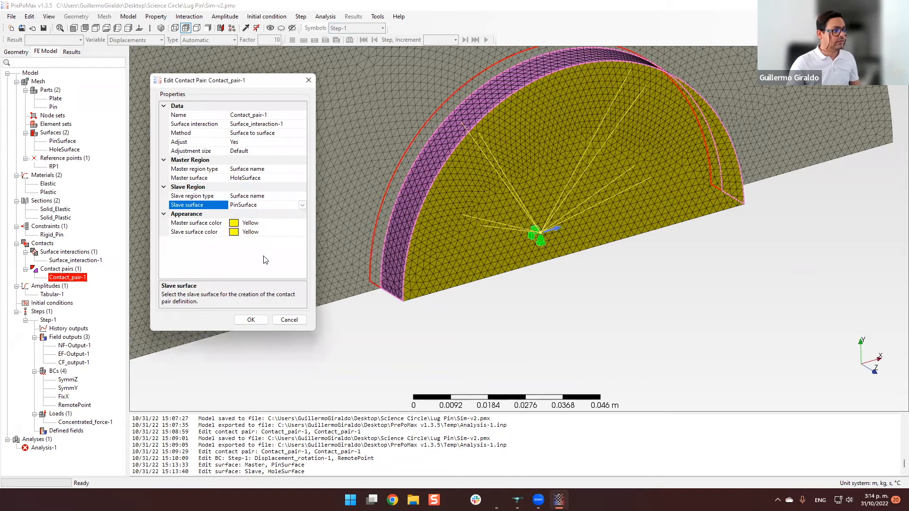
pyautogui.click(251, 320)
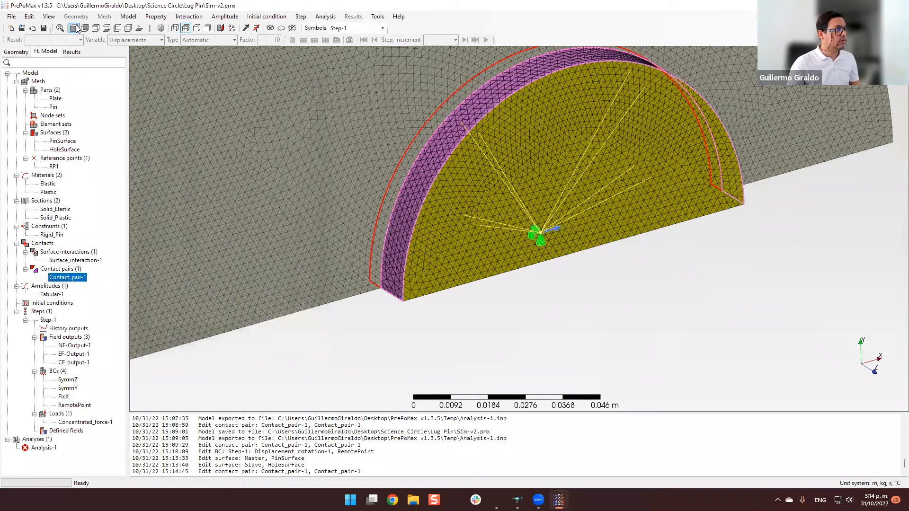
# Save the model and rerun Analysis-1, checking the end of its solver output.
pyautogui.click(43, 28)
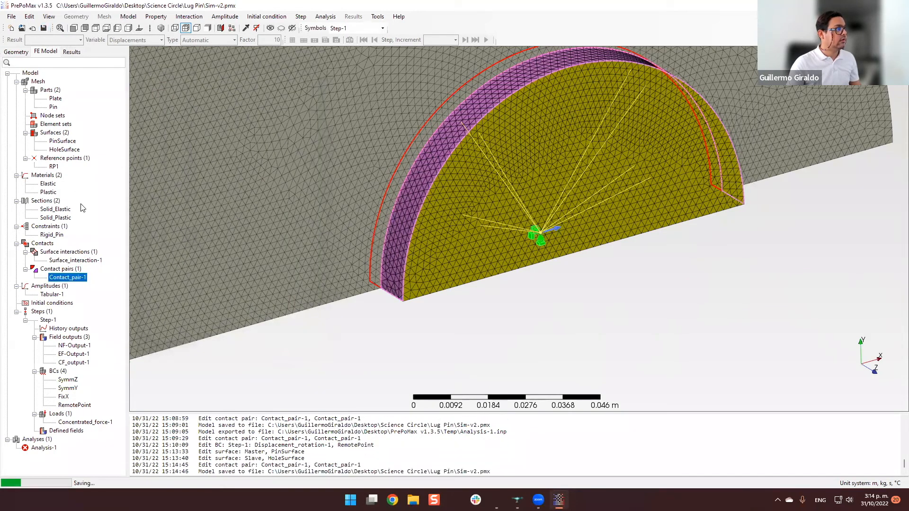
pyautogui.rightClick(42, 450)
pyautogui.click(81, 415)
pyautogui.click(451, 268)
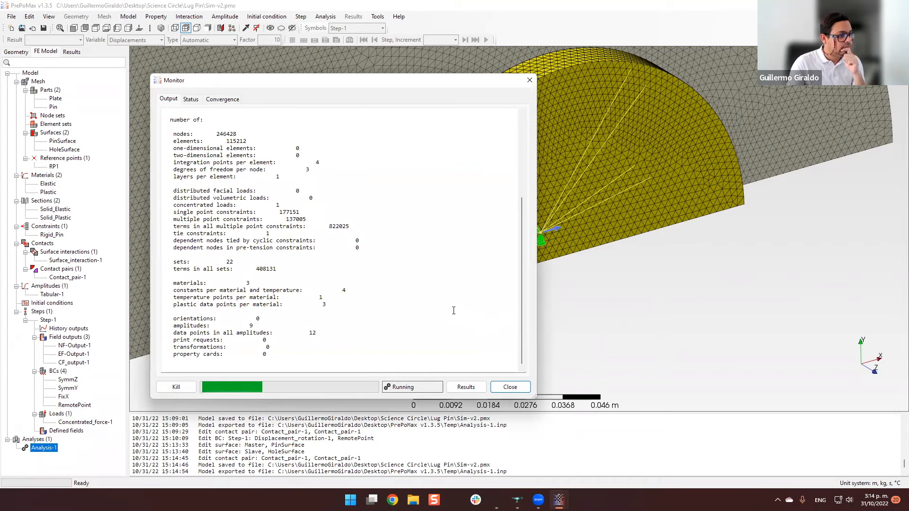
pyautogui.scroll(-15, 453, 310)
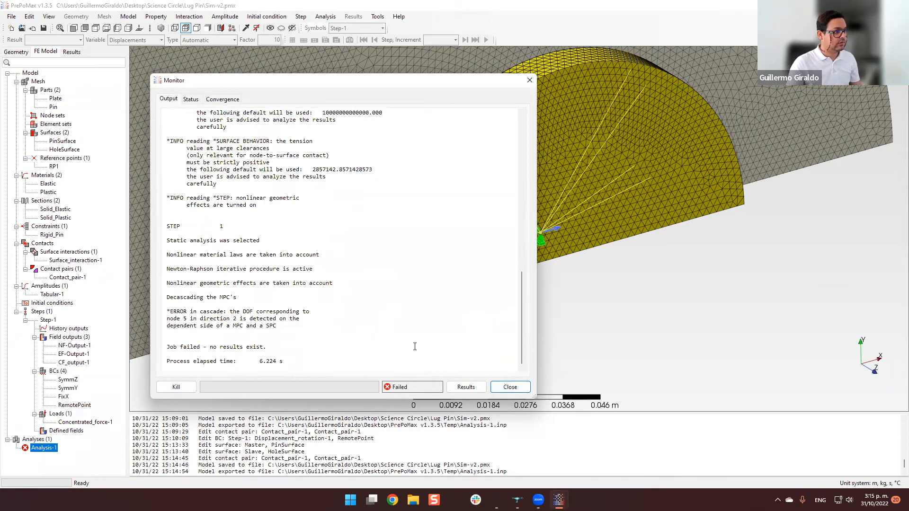
pyautogui.click(507, 387)
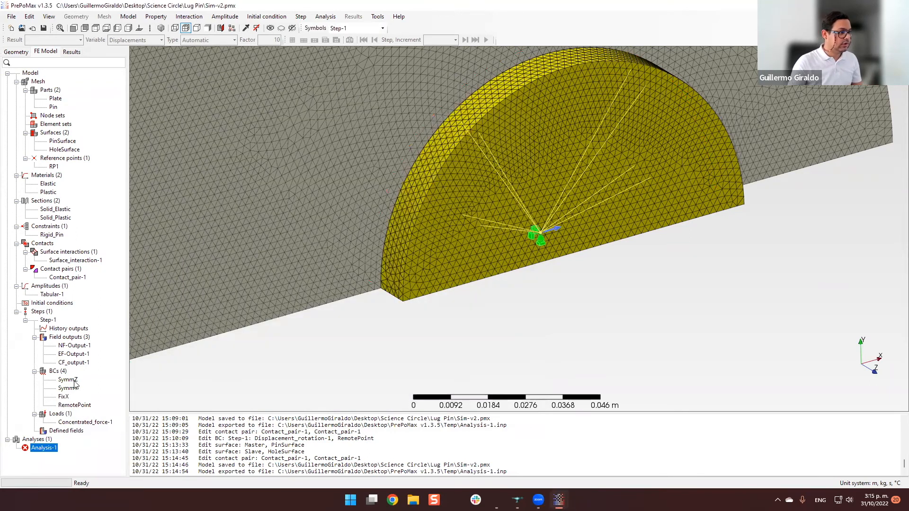
# Change the U3 constraint of the SymmZ boundary condition to Fixed.
pyautogui.click(68, 380)
pyautogui.doubleClick(75, 382)
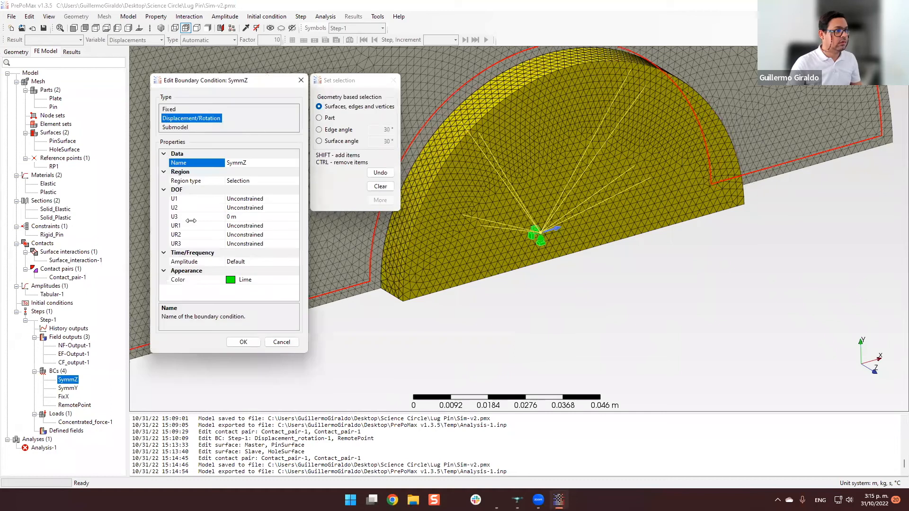
pyautogui.click(294, 218)
pyautogui.click(294, 216)
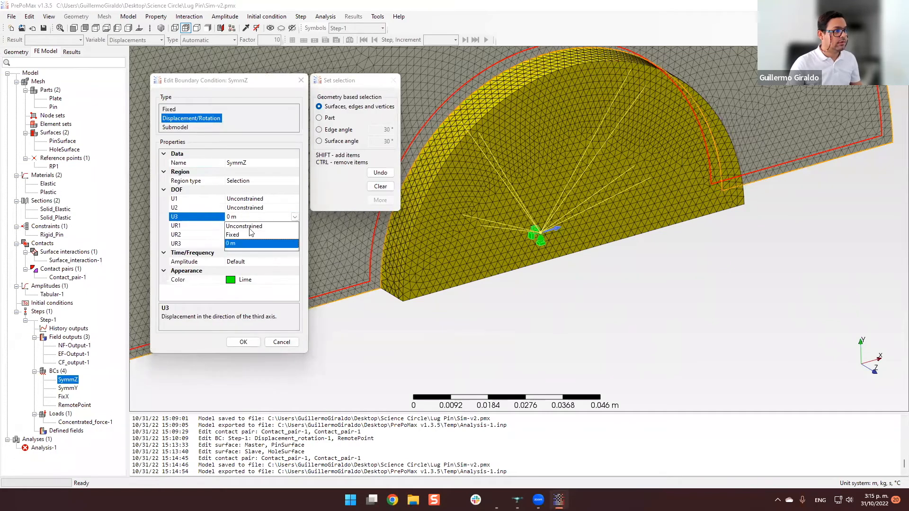
pyautogui.click(244, 235)
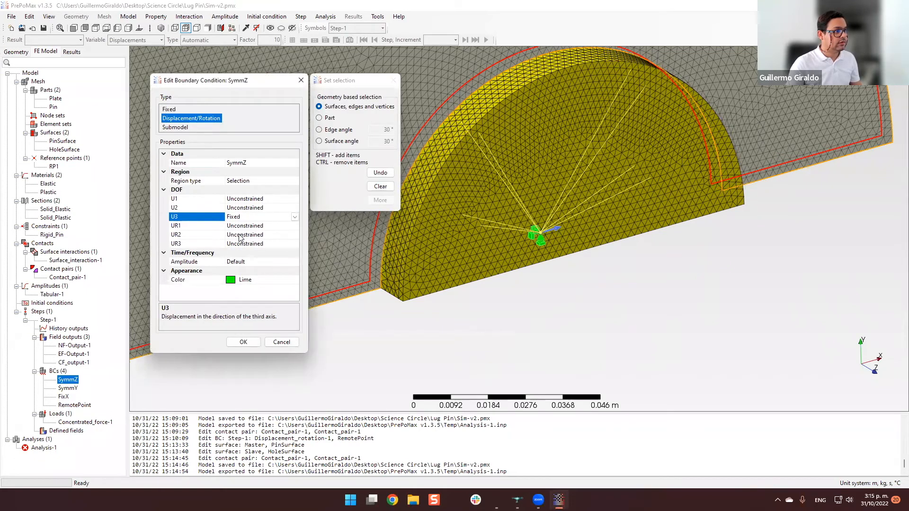
pyautogui.click(243, 342)
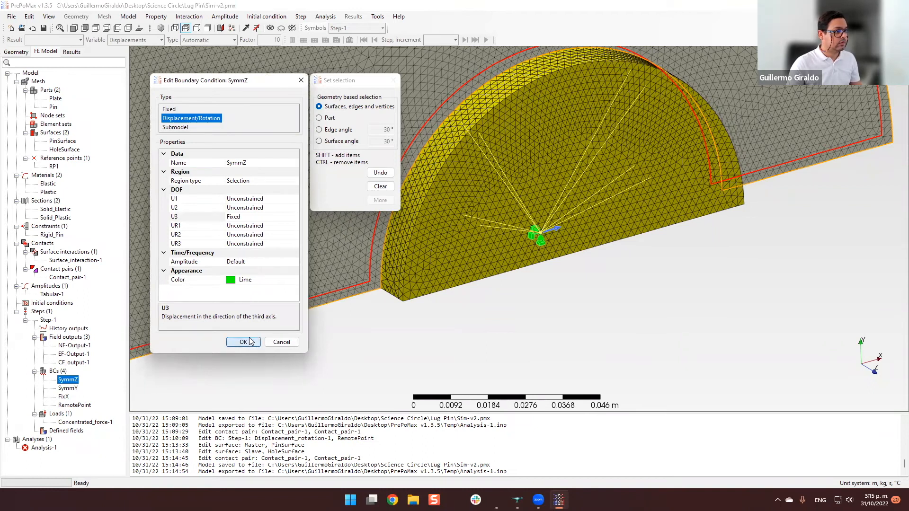
# Change the U2 constraint of the SymmY boundary condition to Fixed.
pyautogui.doubleClick(67, 388)
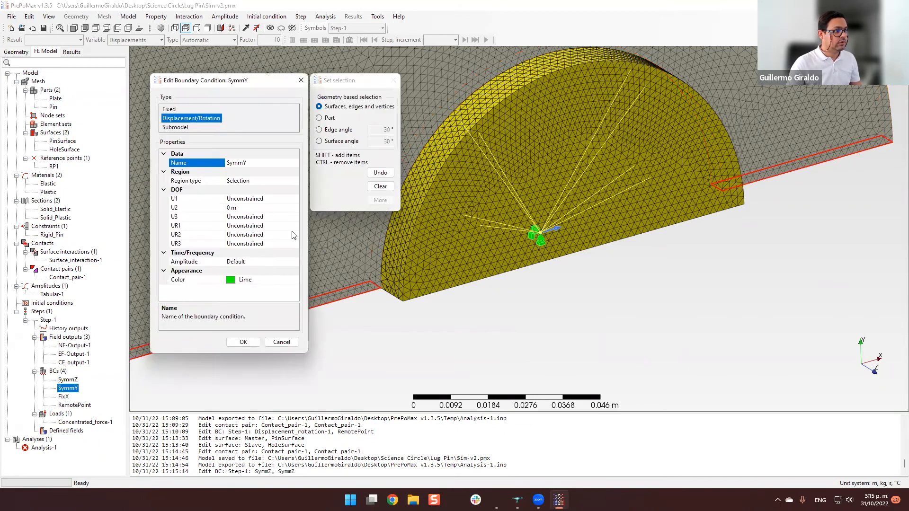
pyautogui.click(292, 208)
pyautogui.click(294, 208)
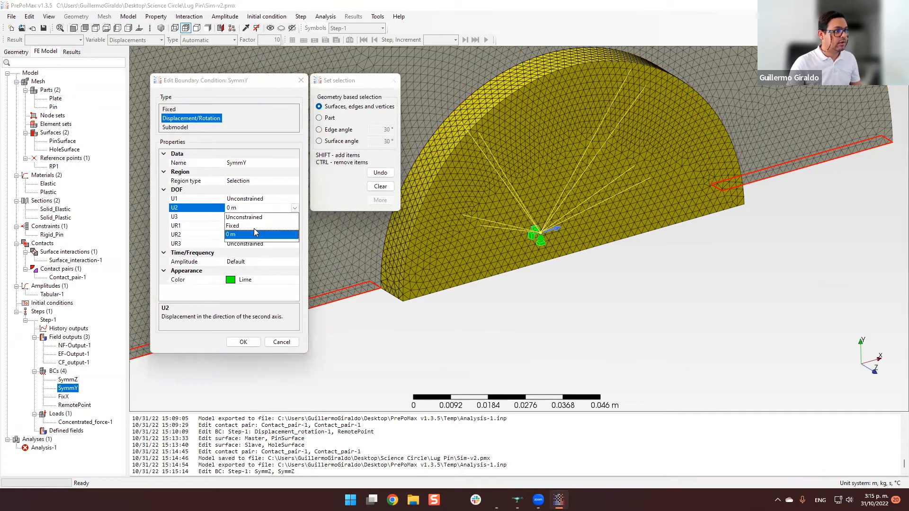
pyautogui.click(256, 226)
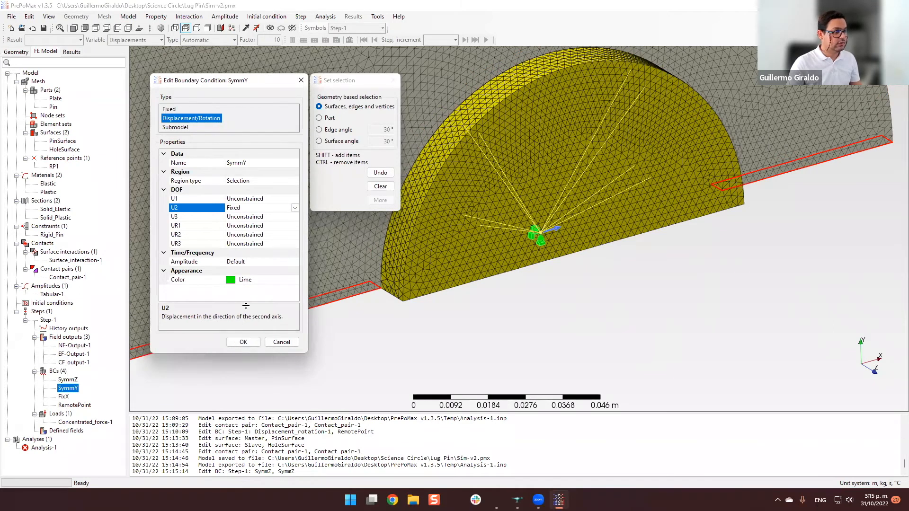
pyautogui.click(244, 342)
# Change the U1 constraint of the FixX boundary condition to Fixed.
pyautogui.click(65, 398)
pyautogui.doubleClick(65, 398)
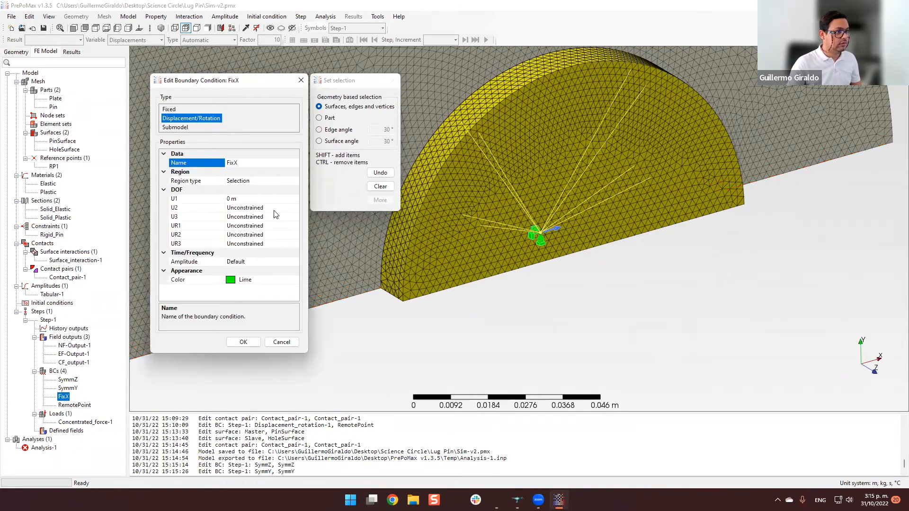
pyautogui.click(277, 199)
pyautogui.click(295, 199)
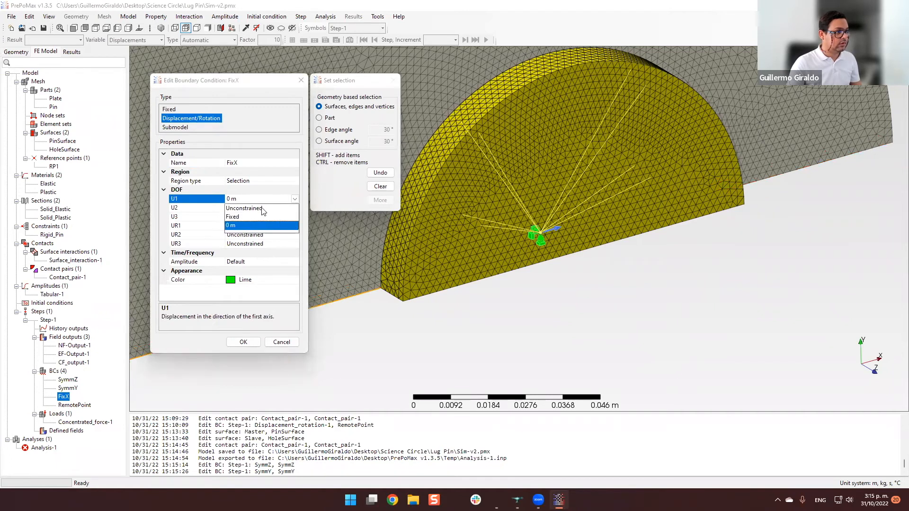
pyautogui.click(251, 216)
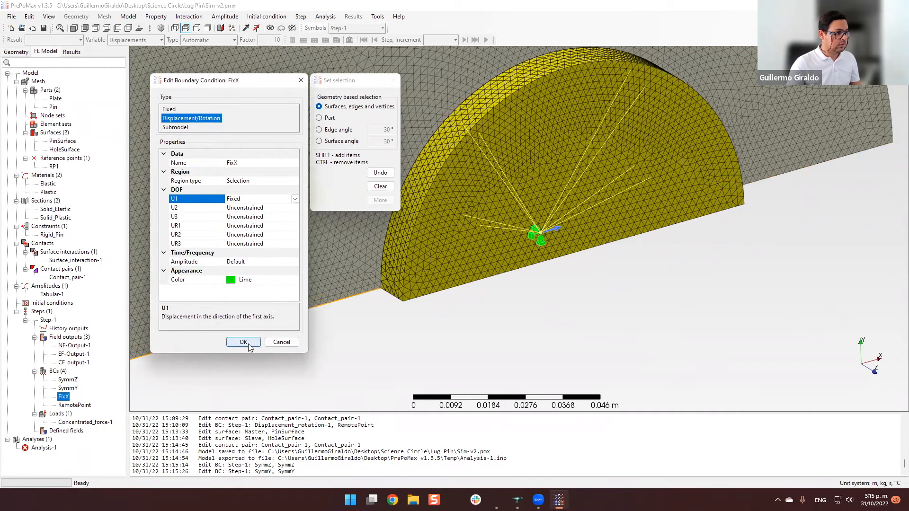
pyautogui.click(249, 346)
# Save the model and run Analysis-1 again with the fixed boundary conditions, overwriting the existing analysis files.
pyautogui.scroll(-4, 339, 353)
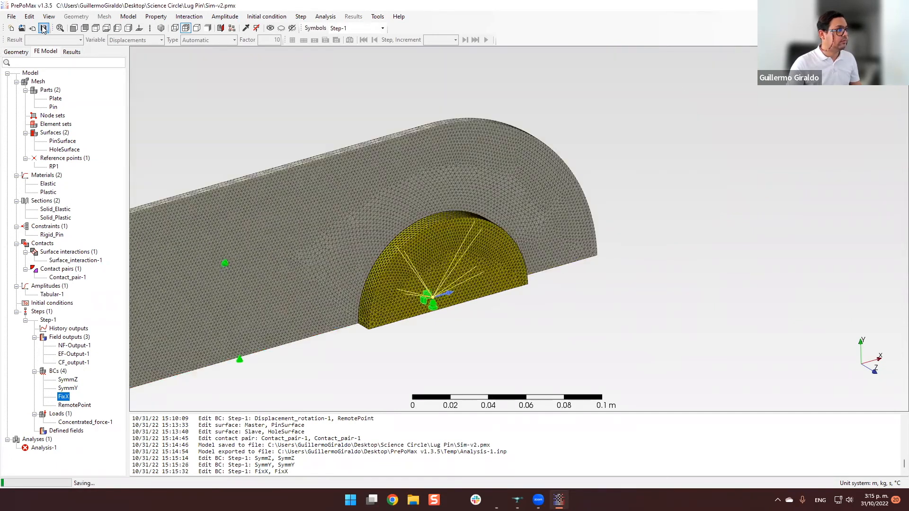
pyautogui.click(43, 29)
pyautogui.keyDown('shift'); pyautogui.moveTo(358, 326); pyautogui.dragTo(610, 262, button='middle'); pyautogui.keyUp('shift')
pyautogui.click(44, 447)
pyautogui.rightClick(44, 447)
pyautogui.click(67, 413)
pyautogui.click(449, 268)
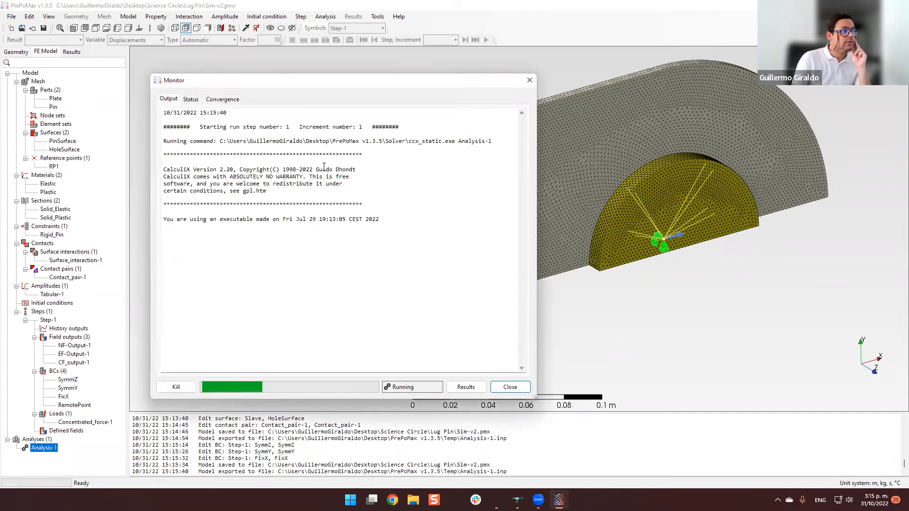
# Read through Analysis-1's solver output, from the surface behavior messages to the final lines, and close the monitor.
pyautogui.moveTo(264, 86); pyautogui.dragTo(254, 61)
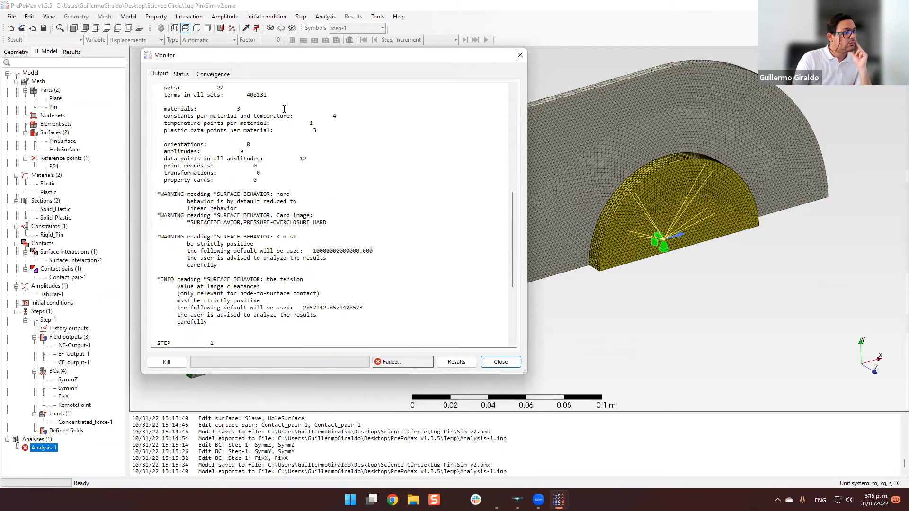
pyautogui.scroll(-5, 284, 109)
pyautogui.scroll(-2, 284, 109)
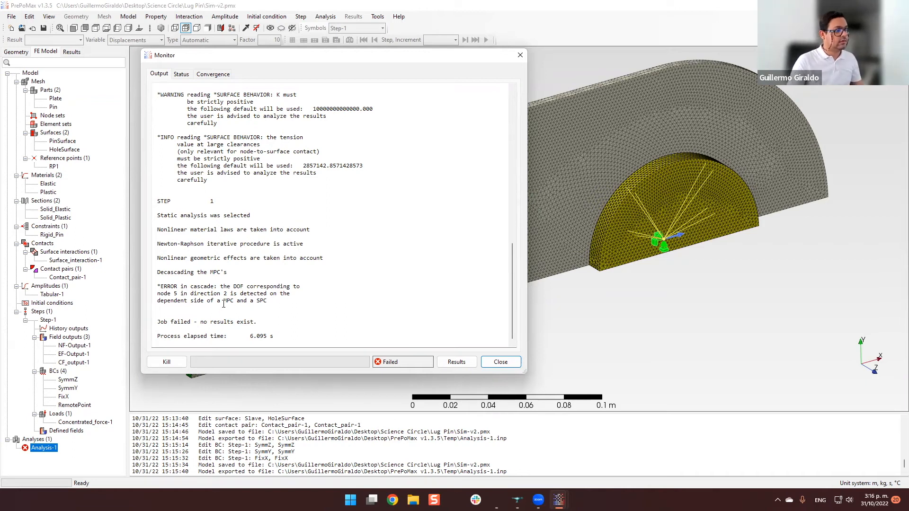
pyautogui.click(500, 362)
pyautogui.moveTo(610, 311)
pyautogui.mouseDown()
pyautogui.moveTo(638, 311)
pyautogui.moveTo(576, 332)
pyautogui.mouseUp()
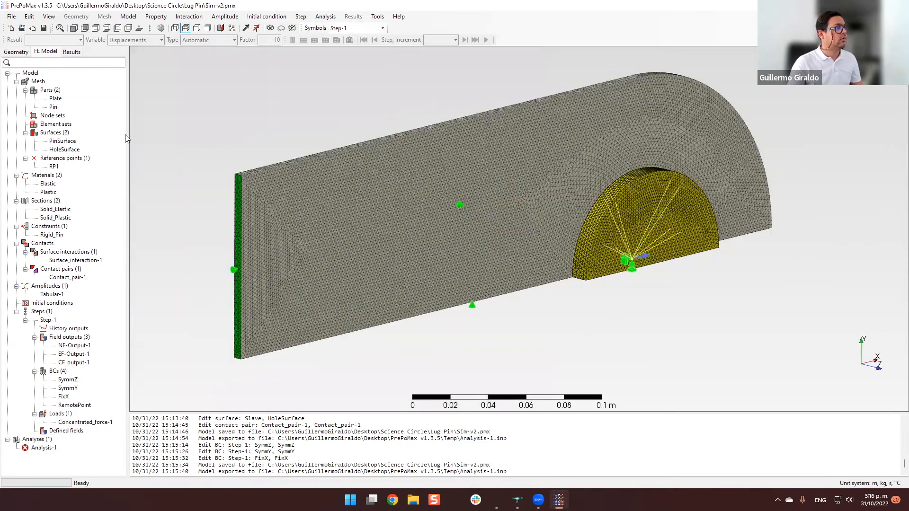
pyautogui.rightClick(40, 83)
pyautogui.press('Escape')
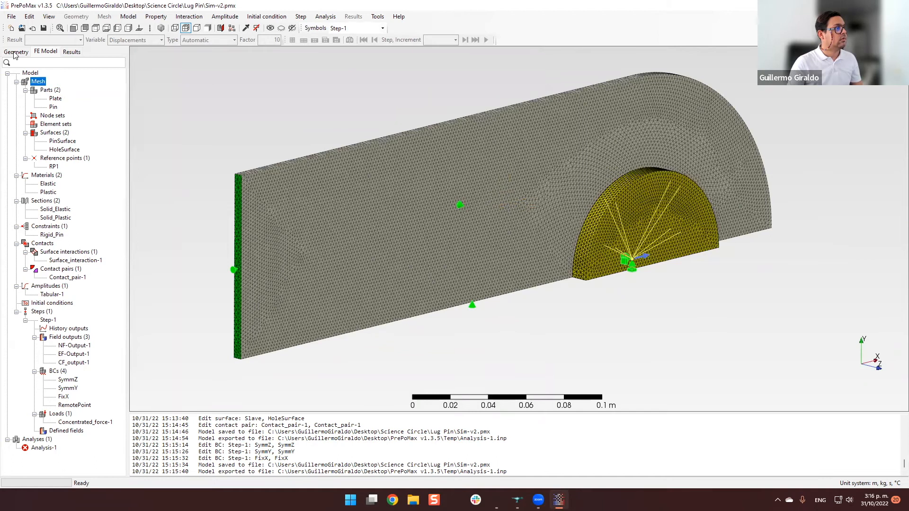
pyautogui.click(16, 52)
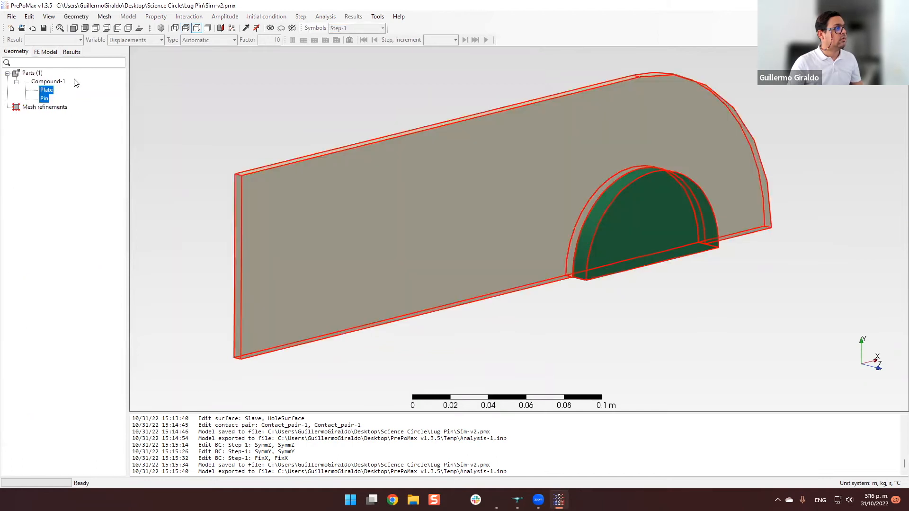
pyautogui.click(105, 17)
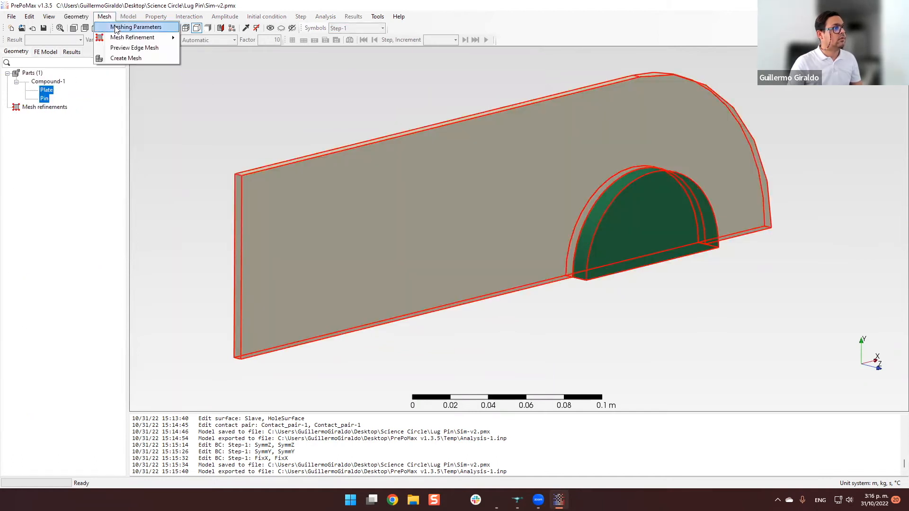
pyautogui.press('Escape')
pyautogui.click(45, 52)
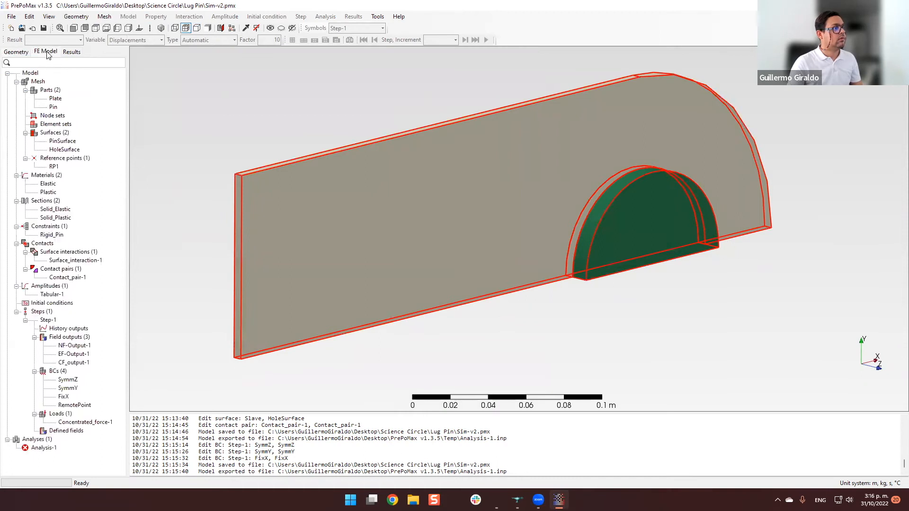
pyautogui.click(128, 16)
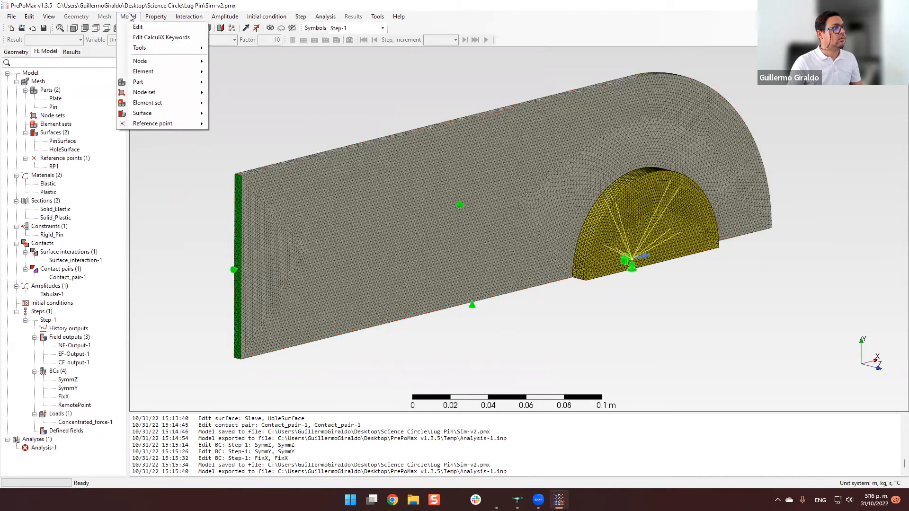
pyautogui.moveTo(157, 62)
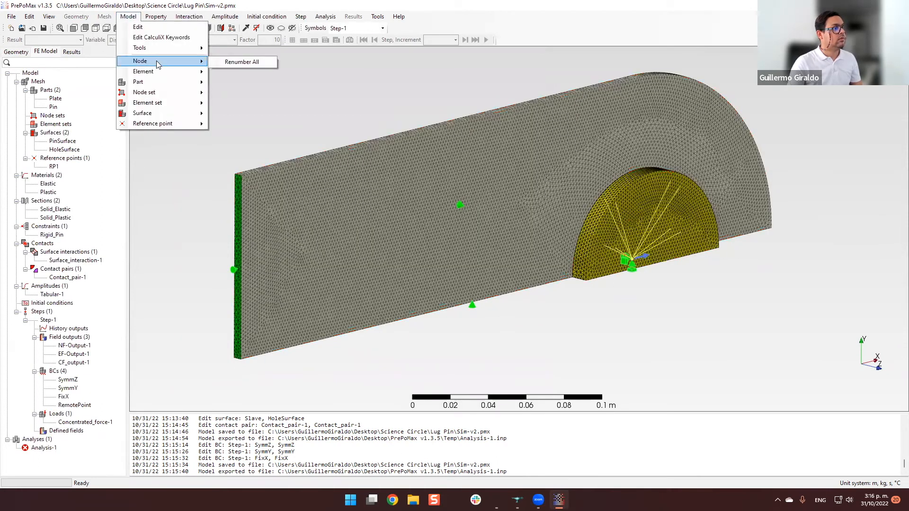
pyautogui.moveTo(185, 48)
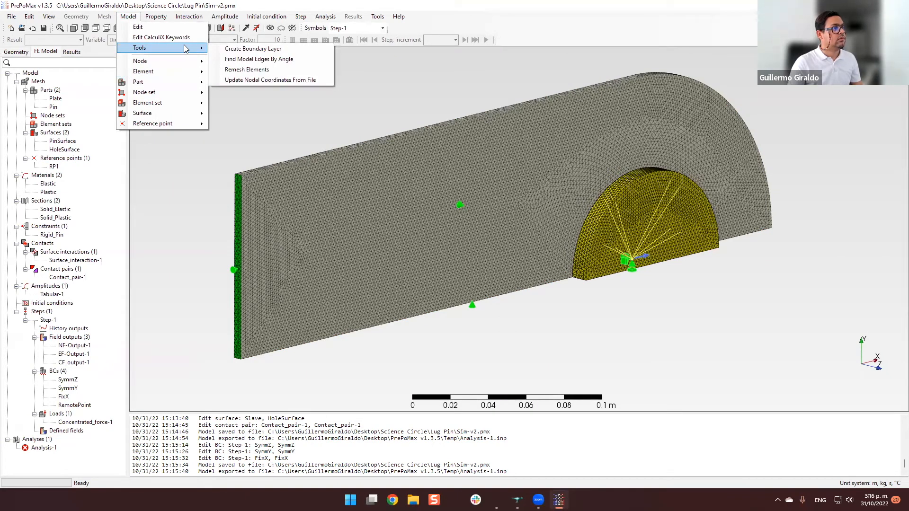
pyautogui.click(156, 18)
pyautogui.moveTo(208, 19)
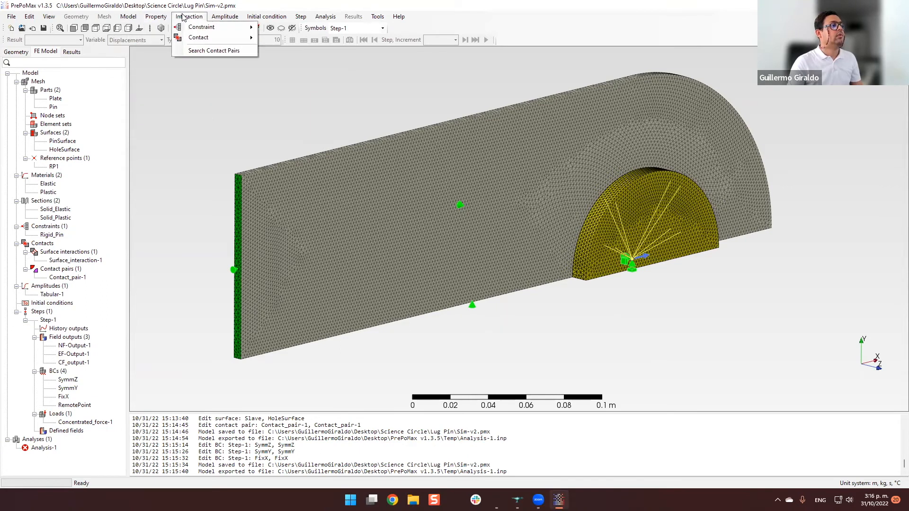
pyautogui.moveTo(250, 18)
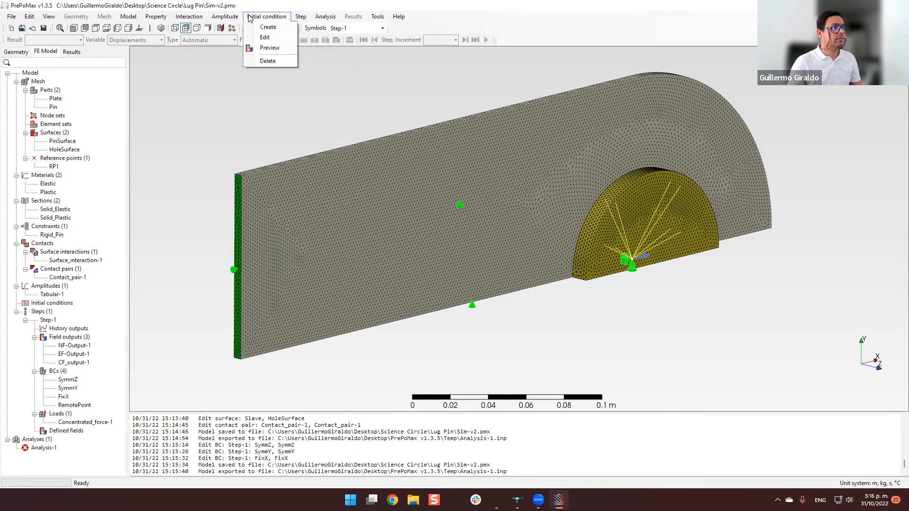
pyautogui.click(212, 132)
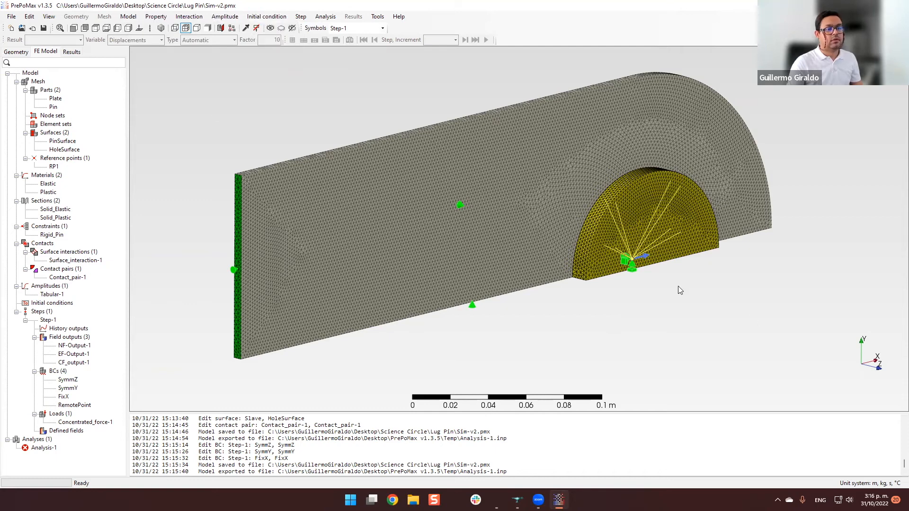
# Examine the meshed plate and pin from both sides, including the pin-to-hole contact edge and the boundary condition symbols.
pyautogui.moveTo(493, 274); pyautogui.dragTo(303, 233, button='middle')
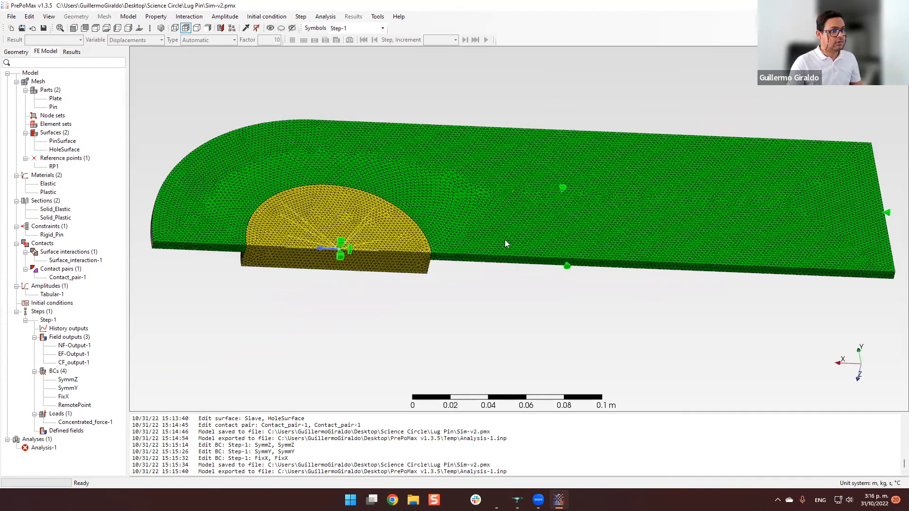
pyautogui.scroll(3, 383, 255)
pyautogui.scroll(5, 425, 245)
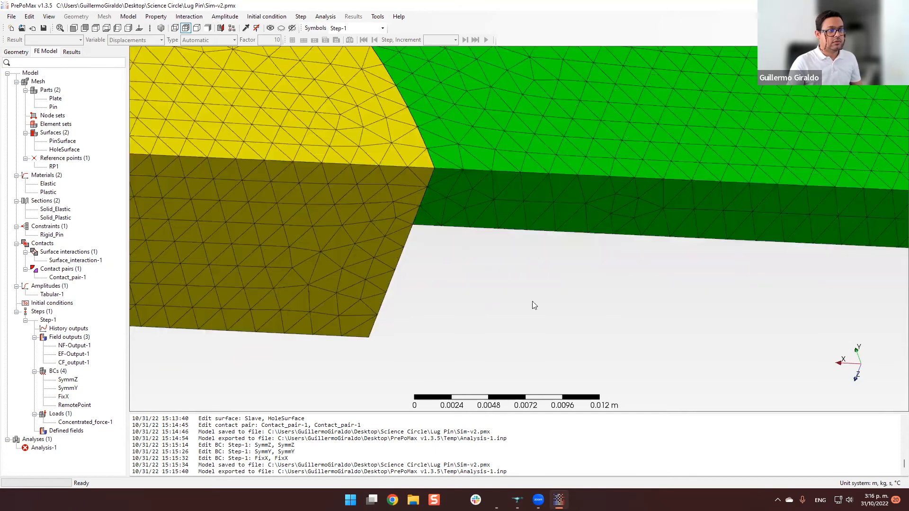
pyautogui.scroll(-3, 645, 288)
pyautogui.scroll(-5, 644, 289)
pyautogui.moveTo(631, 310)
pyautogui.mouseDown(button='middle')
pyautogui.moveTo(653, 301)
pyautogui.moveTo(623, 295)
pyautogui.mouseUp(button='middle')
pyautogui.scroll(4, 623, 298)
pyautogui.scroll(-2, 623, 300)
pyautogui.moveTo(380, 322); pyautogui.dragTo(225, 318, button='middle')
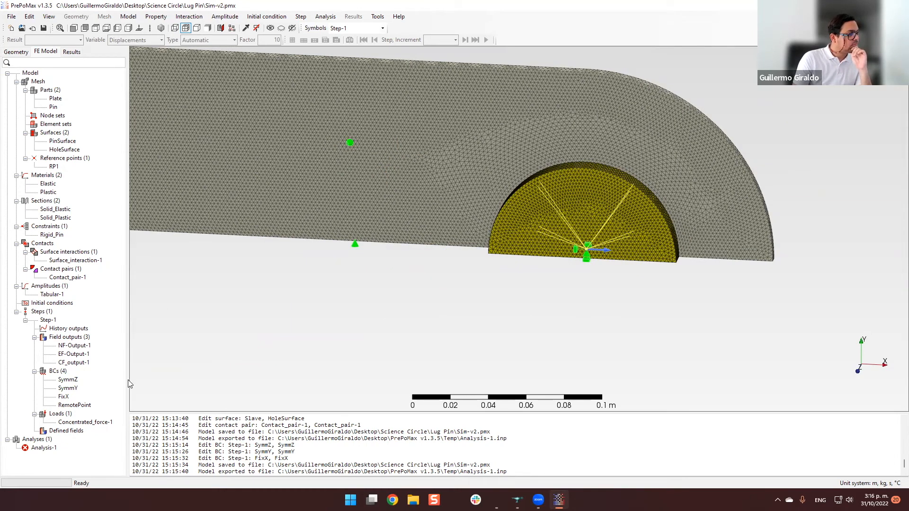
pyautogui.moveTo(485, 290)
pyautogui.mouseDown(button='middle')
pyautogui.moveTo(464, 303)
pyautogui.moveTo(477, 292)
pyautogui.moveTo(532, 324)
pyautogui.moveTo(543, 306)
pyautogui.moveTo(529, 317)
pyautogui.moveTo(540, 323)
pyautogui.moveTo(524, 317)
pyautogui.moveTo(528, 308)
pyautogui.moveTo(519, 313)
pyautogui.moveTo(543, 310)
pyautogui.moveTo(494, 319)
pyautogui.moveTo(504, 311)
pyautogui.mouseUp(button='middle')
pyautogui.scroll(2, 504, 312)
pyautogui.scroll(-2, 505, 310)
pyautogui.scroll(1, 505, 310)
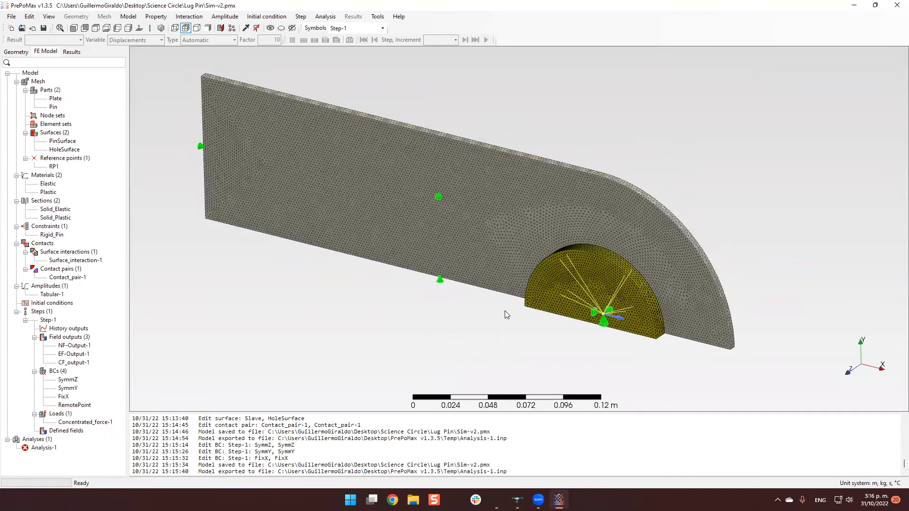
pyautogui.moveTo(476, 333)
pyautogui.mouseDown(button='middle')
pyautogui.moveTo(390, 311)
pyautogui.moveTo(353, 281)
pyautogui.moveTo(466, 303)
pyautogui.moveTo(510, 296)
pyautogui.moveTo(392, 303)
pyautogui.moveTo(408, 303)
pyautogui.mouseUp(button='middle')
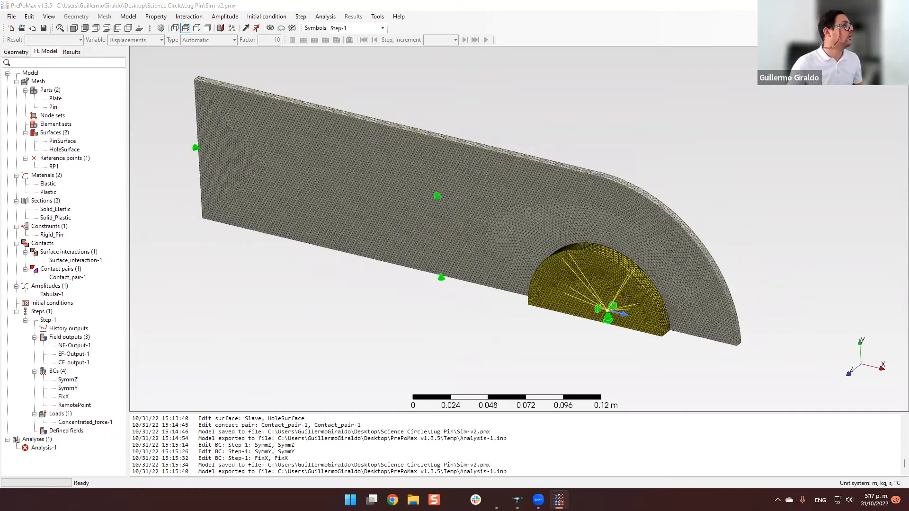
# Switch to the full pin-and-lug model Sim-v1.pmx and try to open the results of Analysis-1.
pyautogui.moveTo(0, 6); pyautogui.dragTo(454, 1)
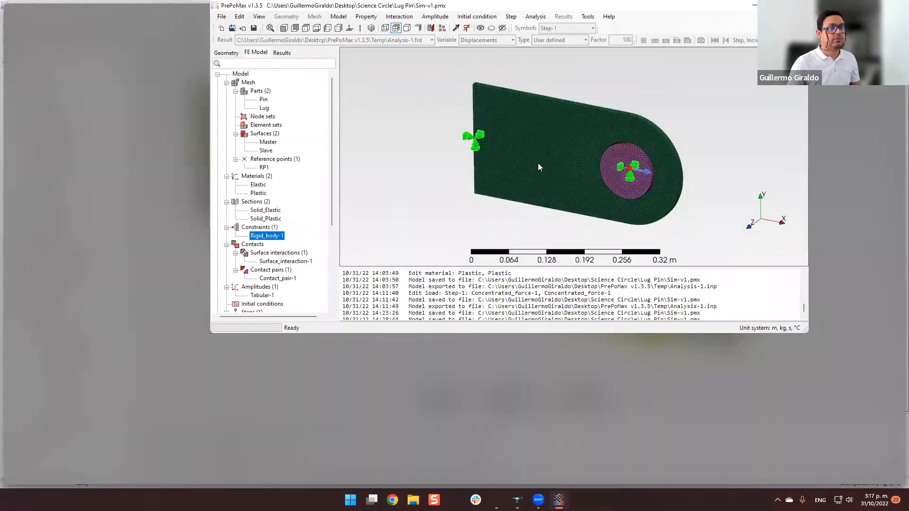
pyautogui.moveTo(748, 300); pyautogui.dragTo(544, 312, button='middle')
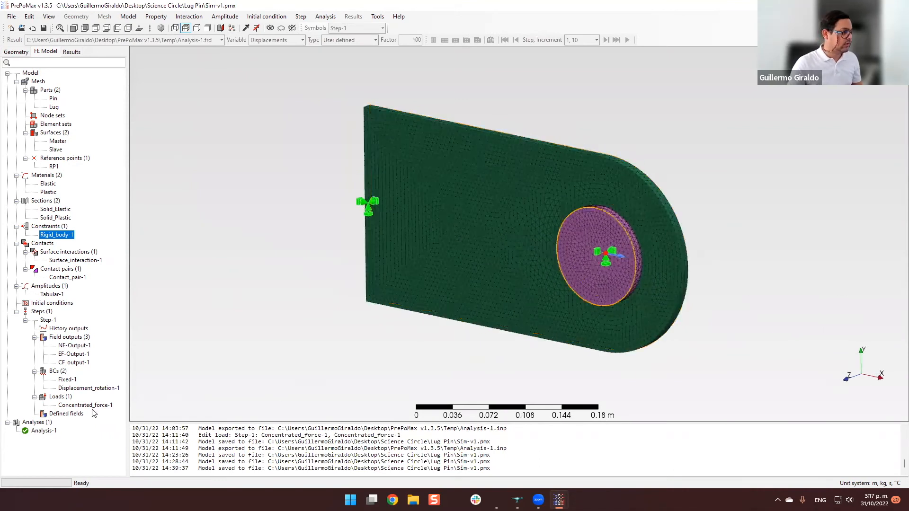
pyautogui.rightClick(48, 437)
pyautogui.click(115, 434)
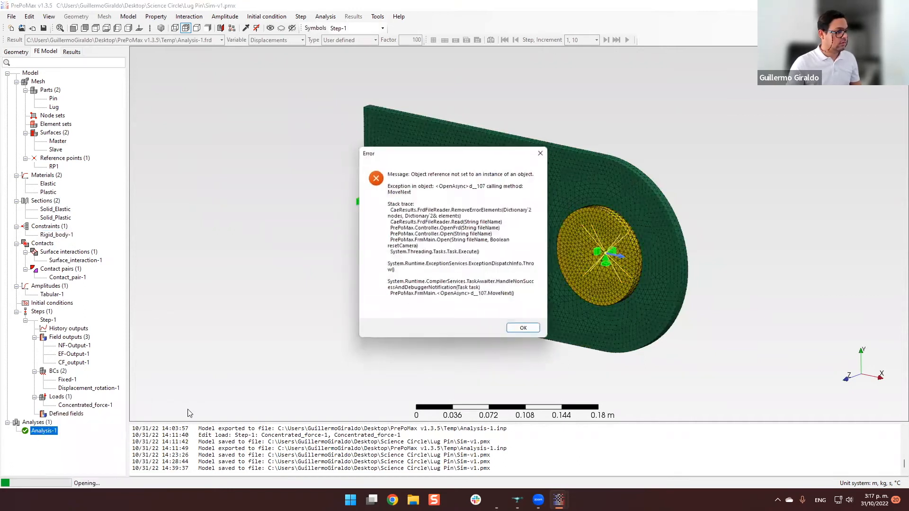
pyautogui.click(521, 326)
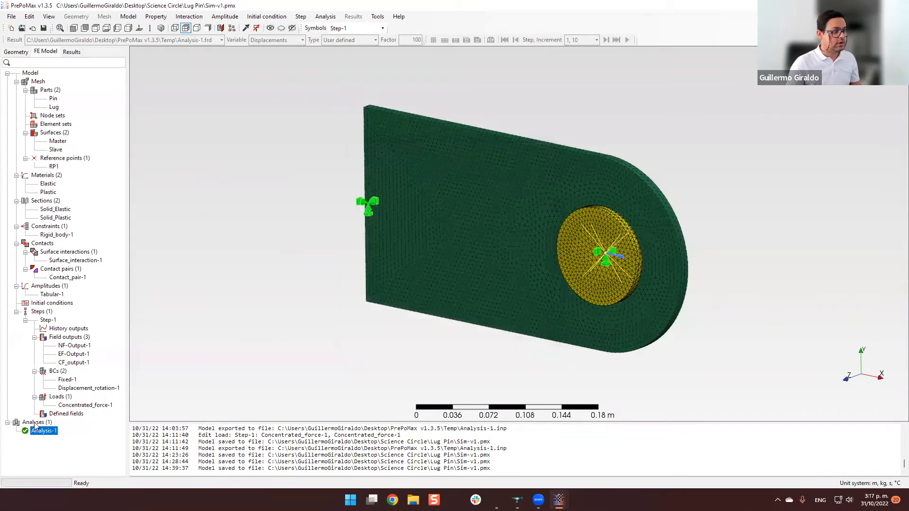
# Run Analysis-1 again for the full pin-and-lug model in Sim-v1.pmx.
pyautogui.rightClick(48, 438)
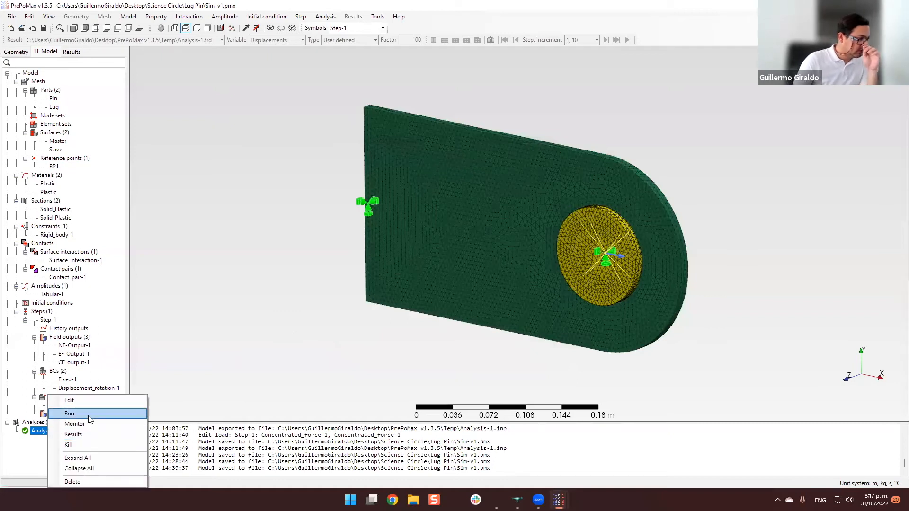
pyautogui.click(69, 414)
pyautogui.click(450, 270)
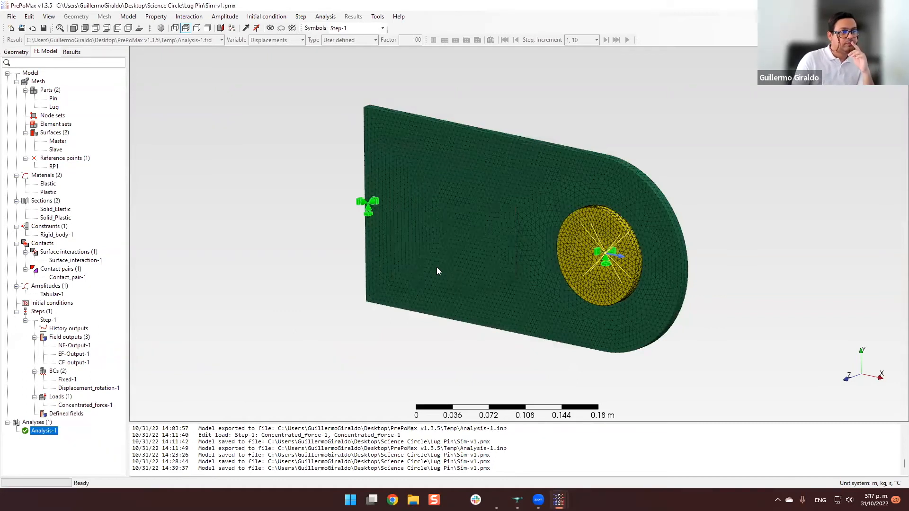
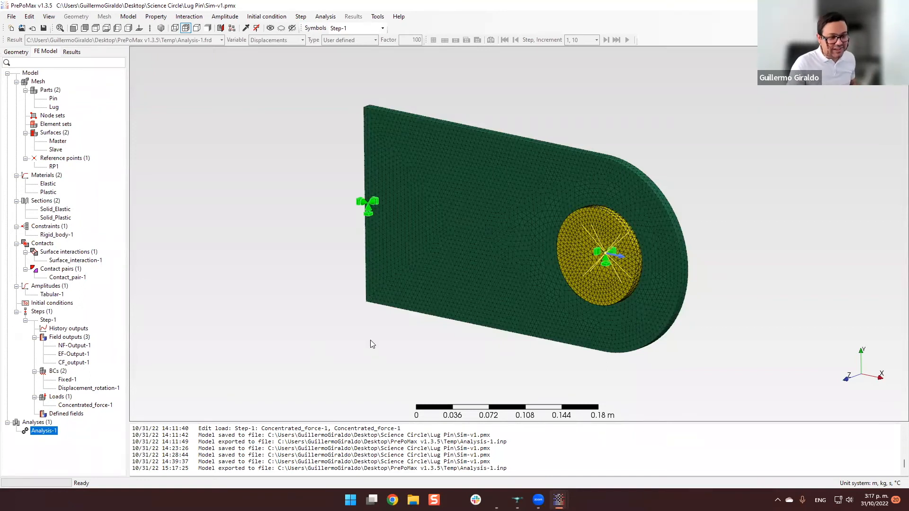
# Check the contact pair Contact_pair-1 between the pin and the lug hole, including its surfaces and properties, without changing it.
pyautogui.moveTo(364, 316)
pyautogui.mouseDown(button='middle')
pyautogui.moveTo(432, 318)
pyautogui.moveTo(436, 327)
pyautogui.moveTo(438, 300)
pyautogui.moveTo(598, 332)
pyautogui.moveTo(630, 323)
pyautogui.moveTo(619, 300)
pyautogui.moveTo(635, 316)
pyautogui.moveTo(698, 317)
pyautogui.moveTo(713, 306)
pyautogui.moveTo(702, 300)
pyautogui.moveTo(696, 320)
pyautogui.moveTo(709, 318)
pyautogui.moveTo(708, 295)
pyautogui.mouseUp(button='middle')
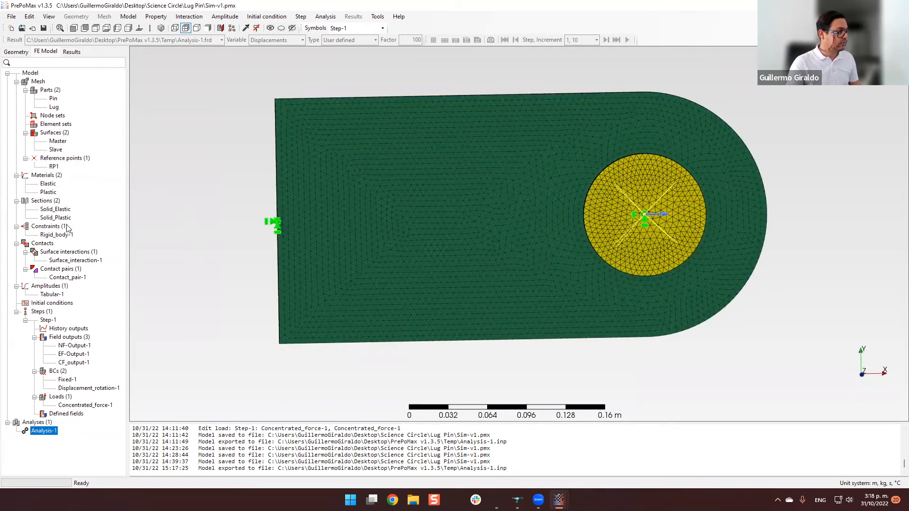
pyautogui.moveTo(691, 331)
pyautogui.mouseDown(button='middle')
pyautogui.moveTo(800, 336)
pyautogui.moveTo(700, 337)
pyautogui.mouseUp(button='middle')
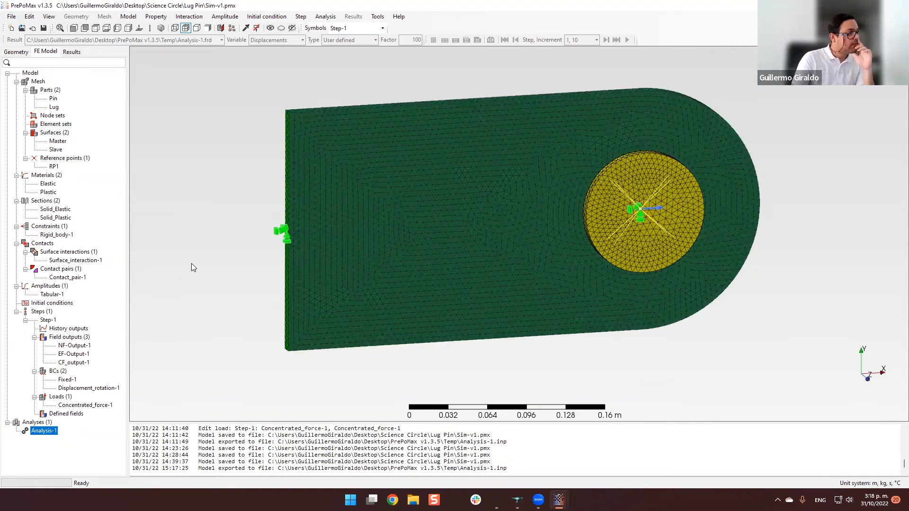
pyautogui.click(82, 263)
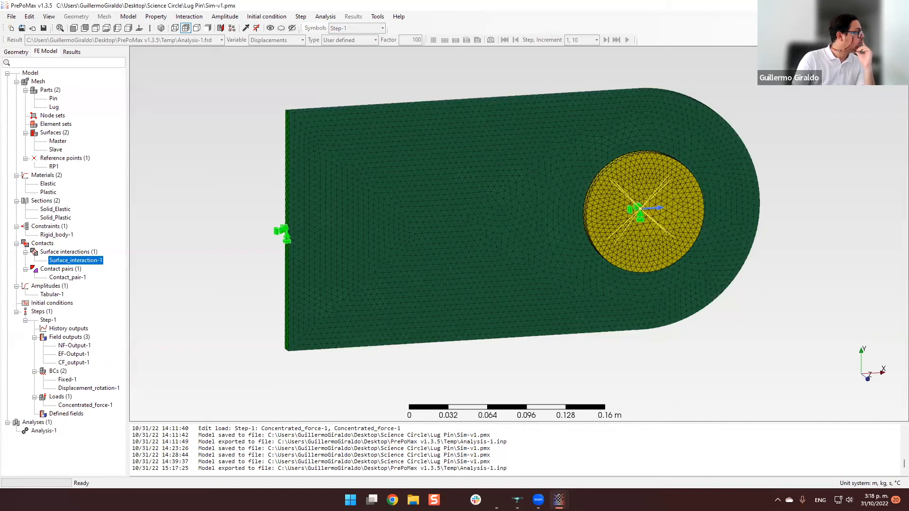
pyautogui.click(79, 278)
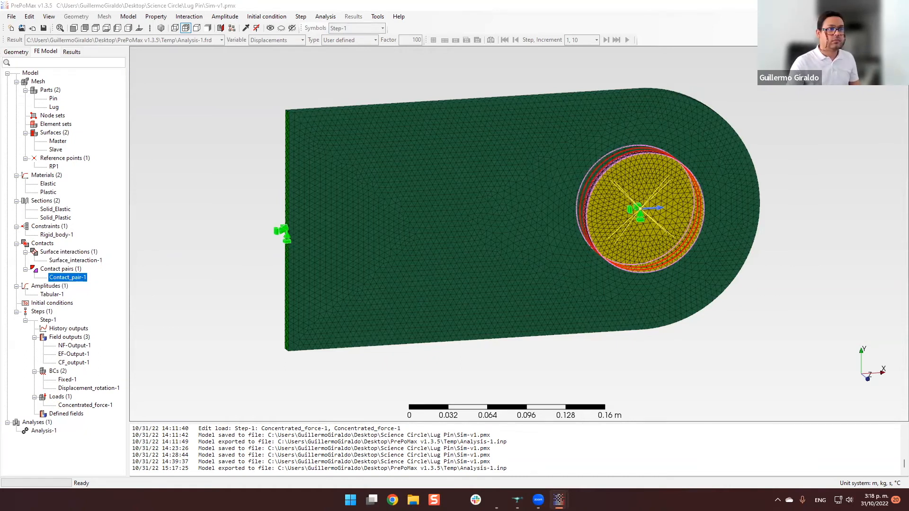
pyautogui.moveTo(708, 312); pyautogui.dragTo(875, 328, button='middle')
pyautogui.moveTo(695, 326); pyautogui.dragTo(312, 247, button='middle')
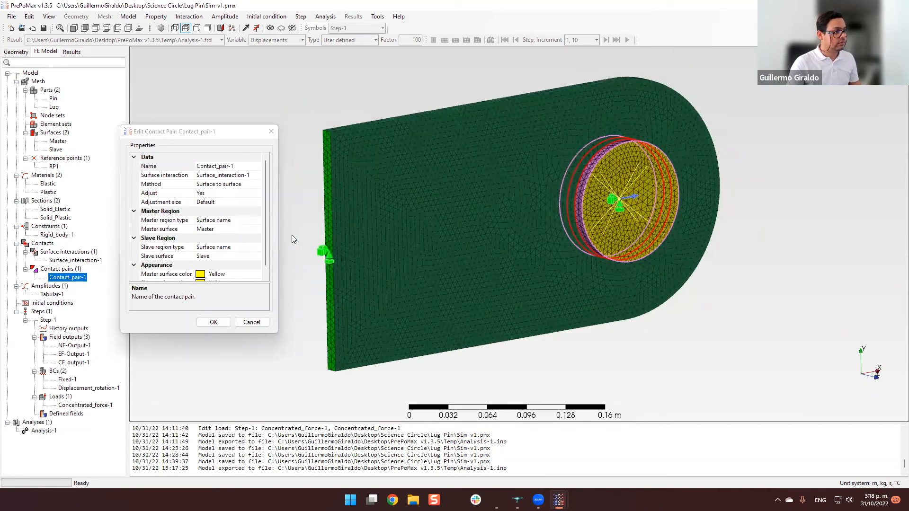
pyautogui.click(267, 229)
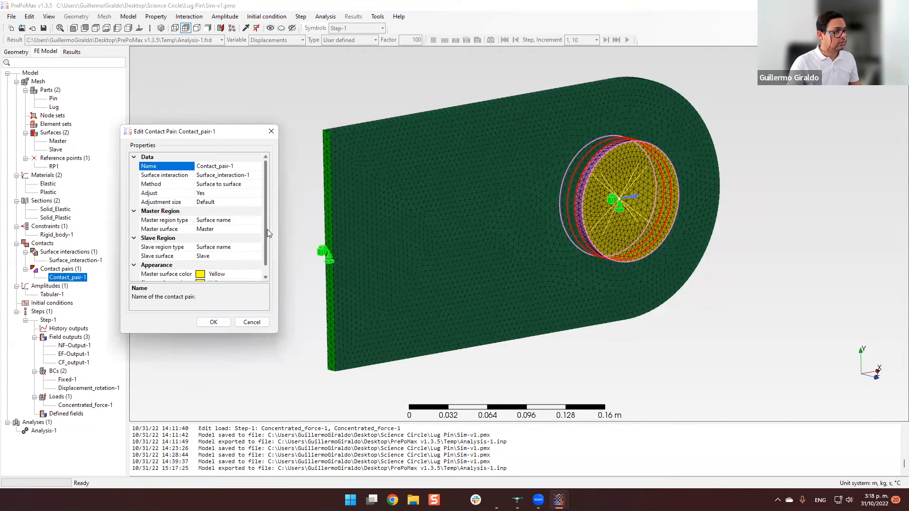
pyautogui.click(271, 131)
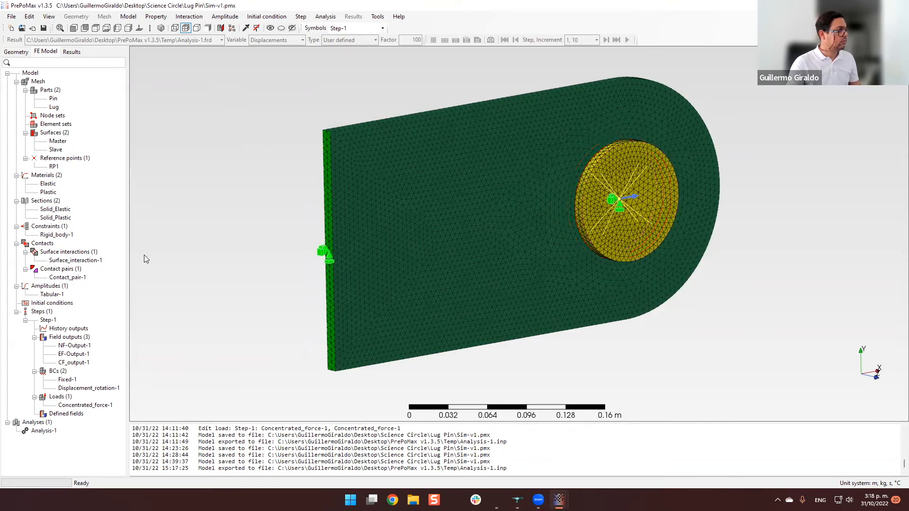
# Monitor the running Analysis-1 and follow the increments in its job status summary.
pyautogui.rightClick(49, 432)
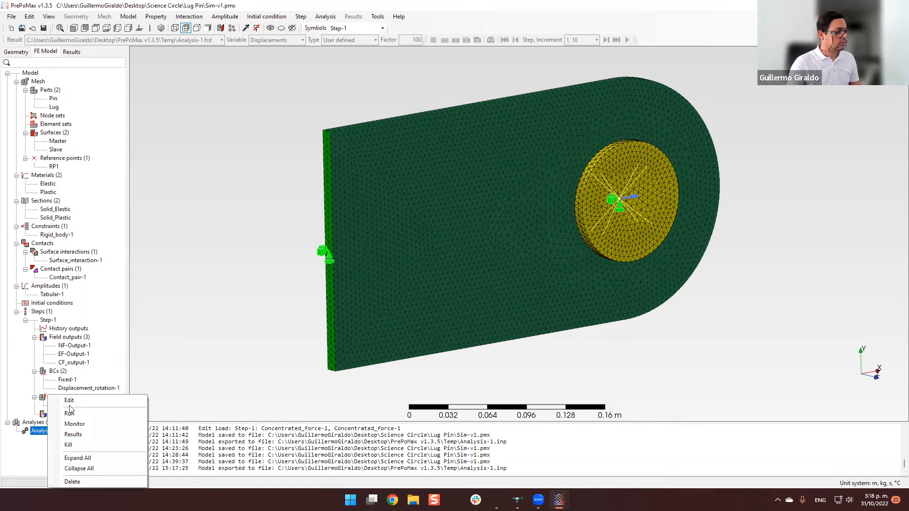
pyautogui.click(62, 415)
pyautogui.moveTo(323, 140); pyautogui.dragTo(356, 95)
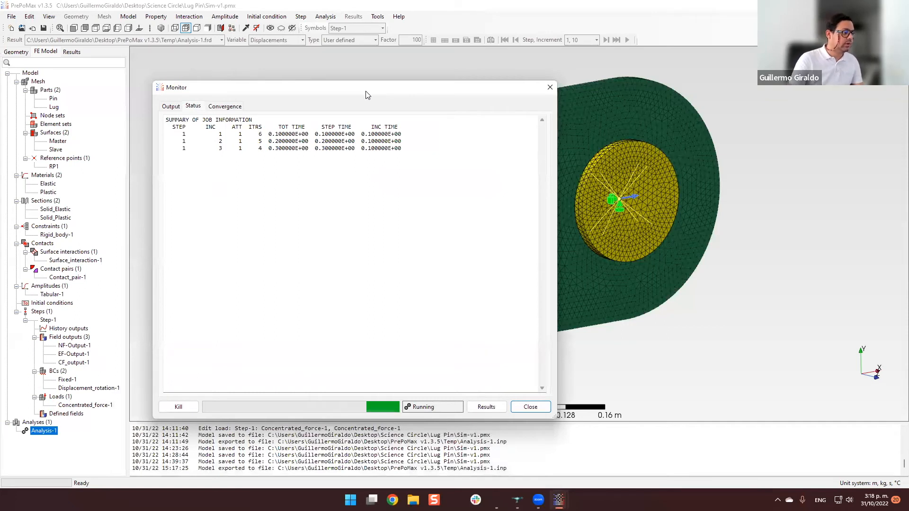
pyautogui.moveTo(366, 94); pyautogui.dragTo(351, 70)
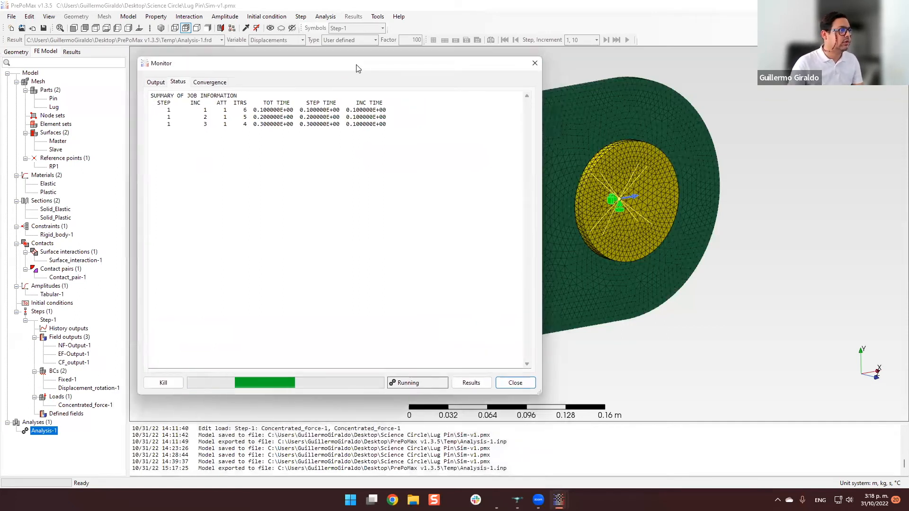
pyautogui.moveTo(354, 59); pyautogui.dragTo(357, 59)
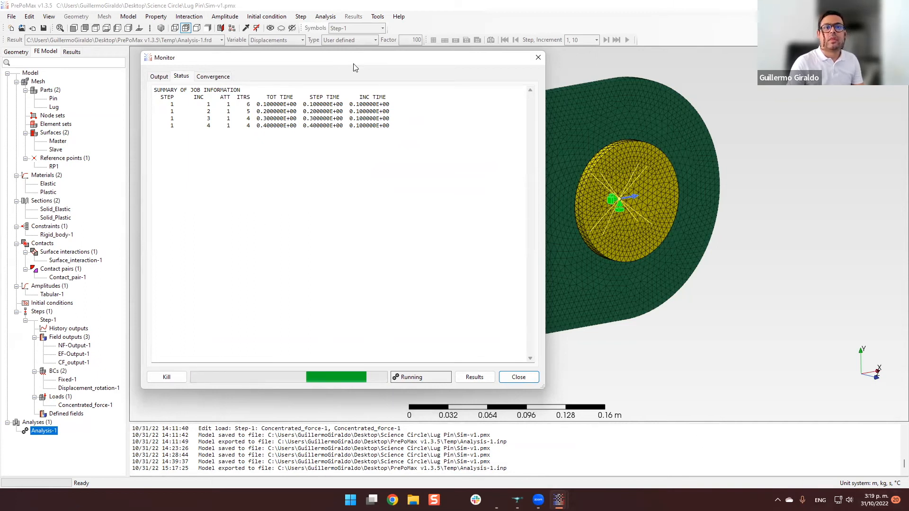
pyautogui.moveTo(353, 64); pyautogui.dragTo(715, 60)
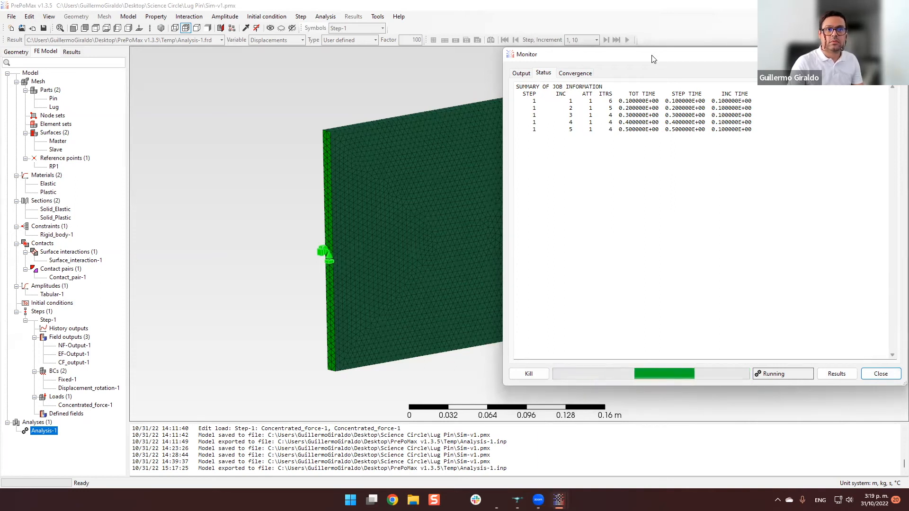
pyautogui.moveTo(652, 56); pyautogui.dragTo(651, 56)
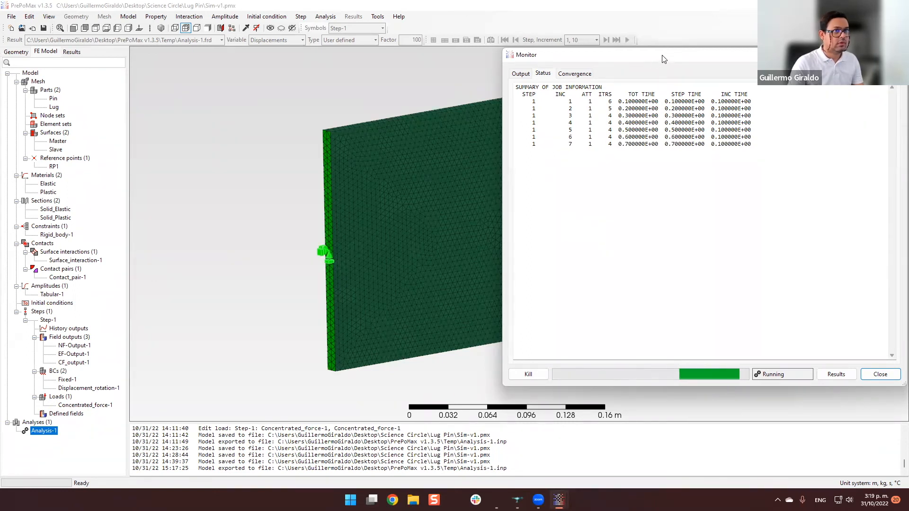
pyautogui.moveTo(656, 65); pyautogui.dragTo(544, 71)
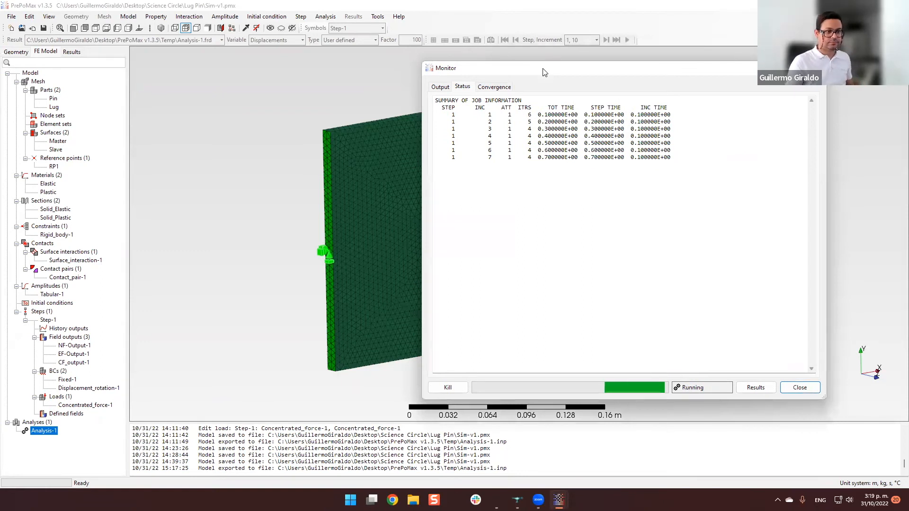
pyautogui.moveTo(544, 72); pyautogui.dragTo(443, 70)
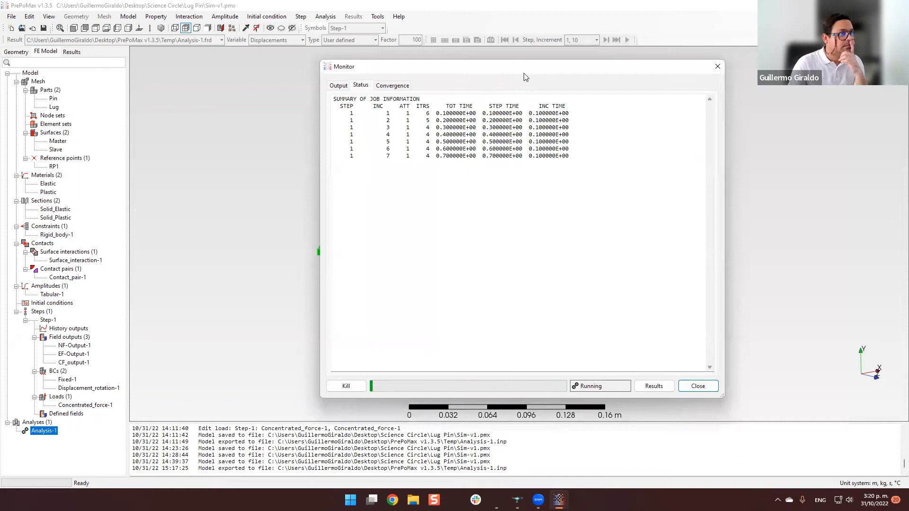
pyautogui.moveTo(522, 60); pyautogui.dragTo(511, 59)
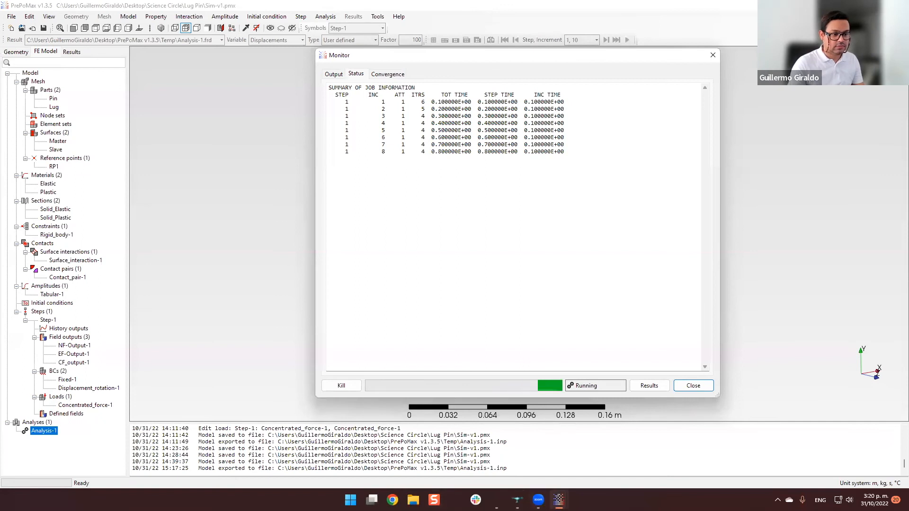
# Switch to the half model Sim-v2.pmx and get a close view of the corner where the pin meets the plate.
pyautogui.click(559, 499)
pyautogui.click(574, 454)
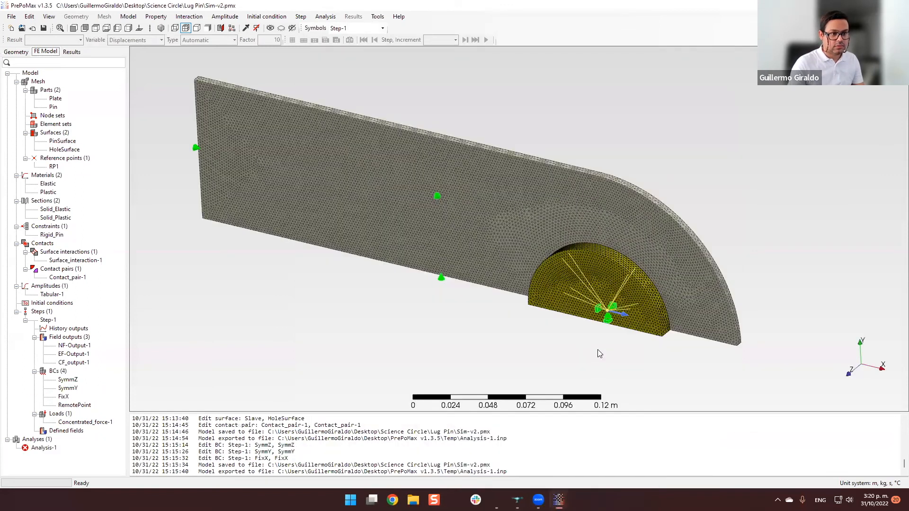
pyautogui.moveTo(498, 321)
pyautogui.mouseDown(button='middle')
pyautogui.moveTo(487, 293)
pyautogui.moveTo(468, 313)
pyautogui.moveTo(405, 252)
pyautogui.moveTo(385, 265)
pyautogui.moveTo(484, 316)
pyautogui.mouseUp(button='middle')
pyautogui.scroll(4, 487, 315)
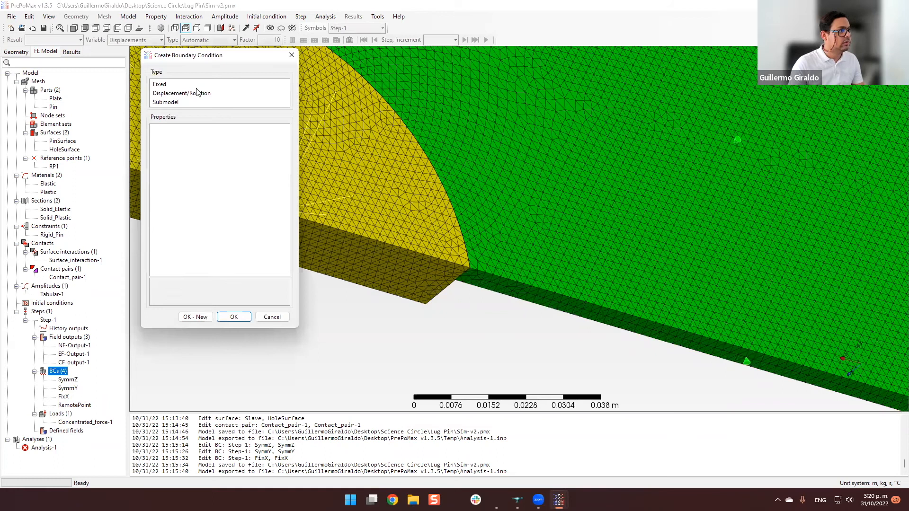
pyautogui.click(161, 86)
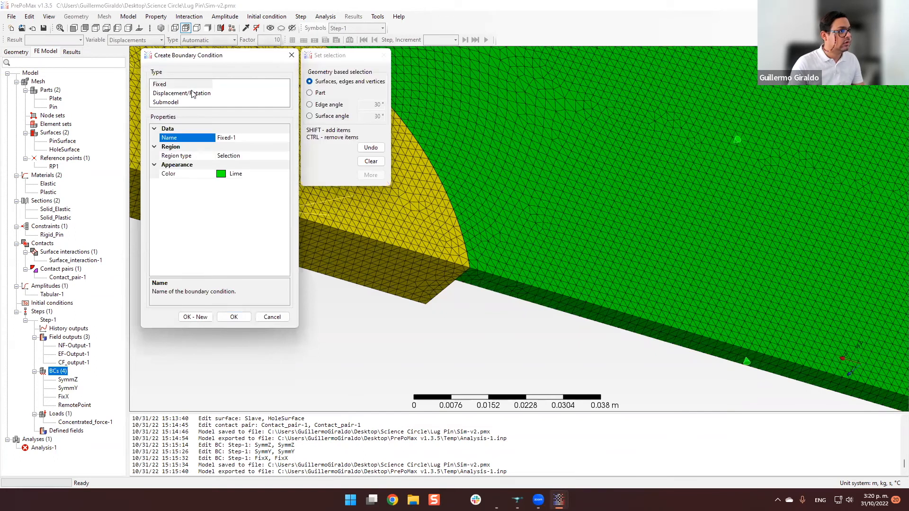
pyautogui.click(196, 94)
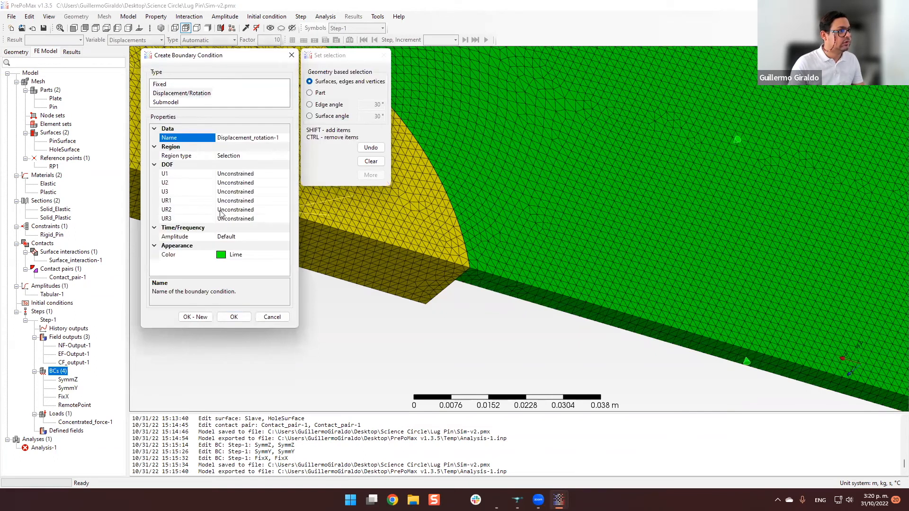
pyautogui.click(280, 177)
pyautogui.click(286, 174)
pyautogui.click(242, 201)
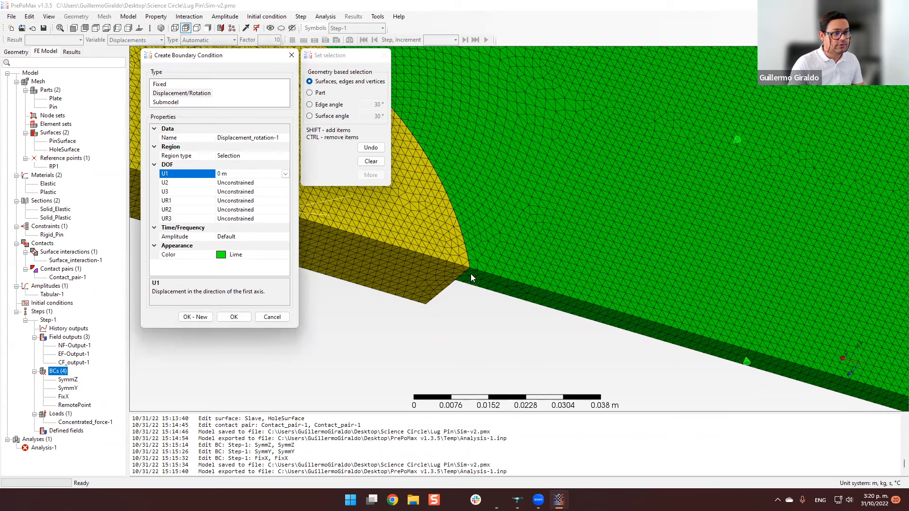
pyautogui.scroll(5, 468, 268)
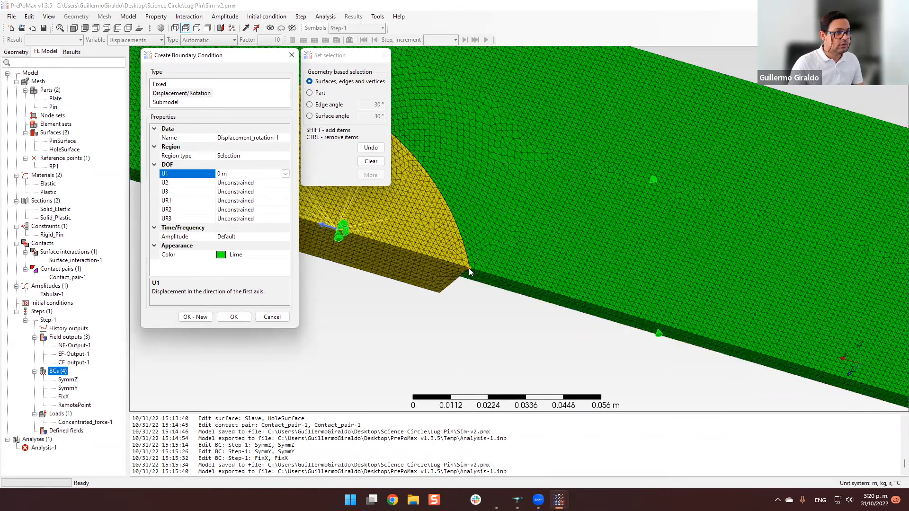
pyautogui.scroll(-4, 476, 264)
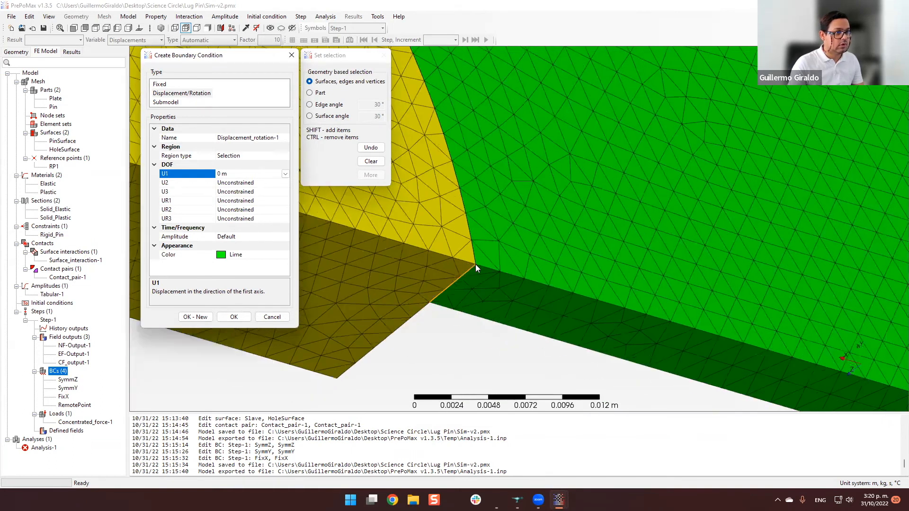
pyautogui.scroll(4, 477, 264)
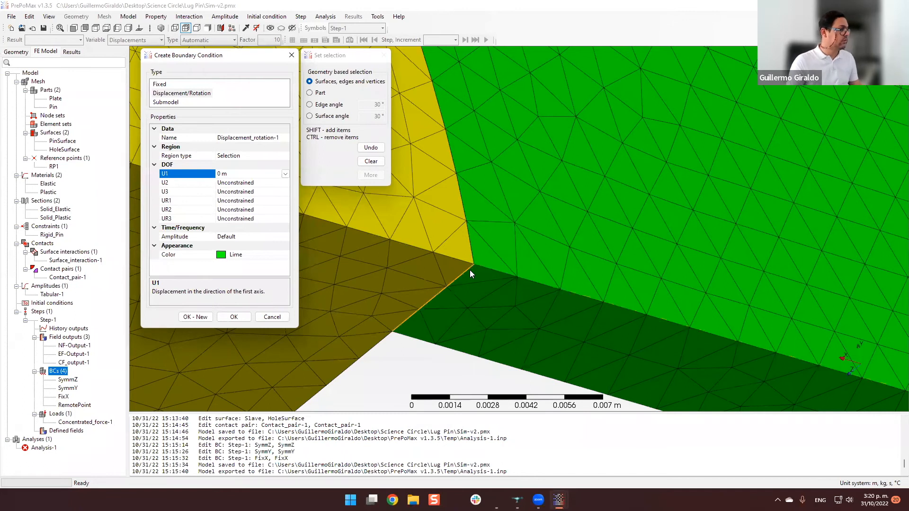
pyautogui.scroll(-7, 470, 273)
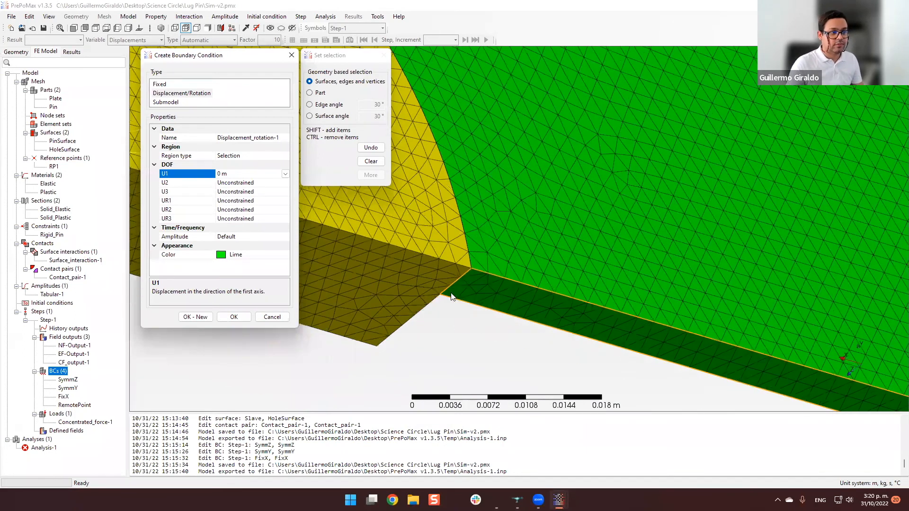
pyautogui.moveTo(507, 318); pyautogui.dragTo(560, 326, button='middle')
pyautogui.scroll(-3, 560, 321)
pyautogui.scroll(1, 560, 287)
pyautogui.moveTo(560, 283); pyautogui.dragTo(480, 279, button='middle')
pyautogui.scroll(3, 478, 278)
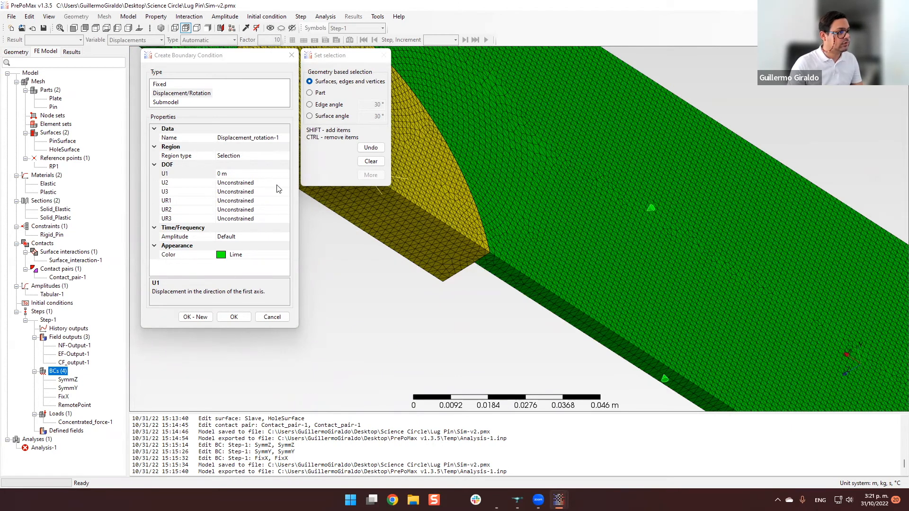
pyautogui.click(272, 317)
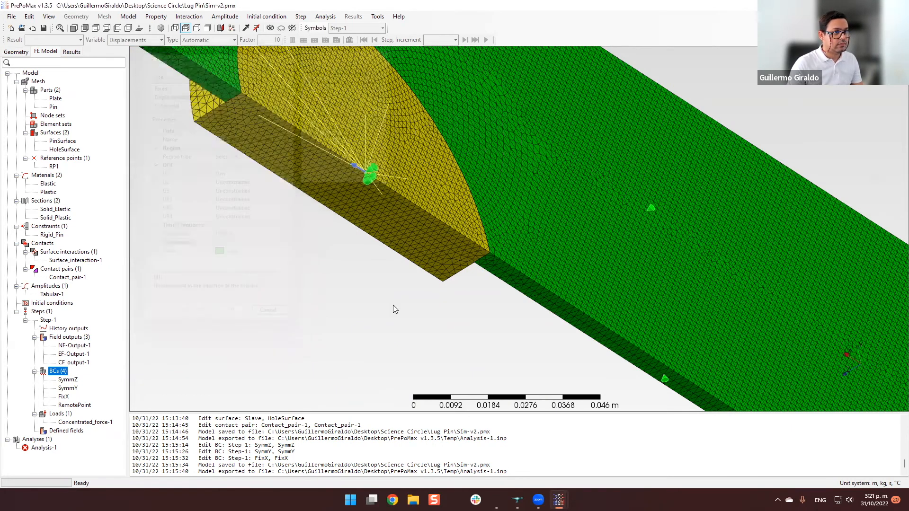
# Deactivate the SymmZ, SymmY and FixX boundary conditions of Step-1.
pyautogui.scroll(-5, 400, 276)
pyautogui.scroll(3, 418, 281)
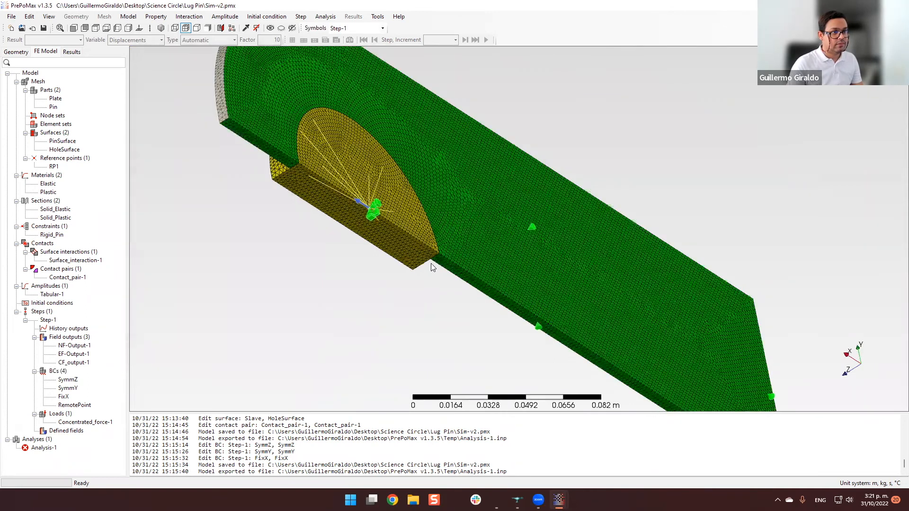
pyautogui.moveTo(234, 325); pyautogui.dragTo(270, 315, button='middle')
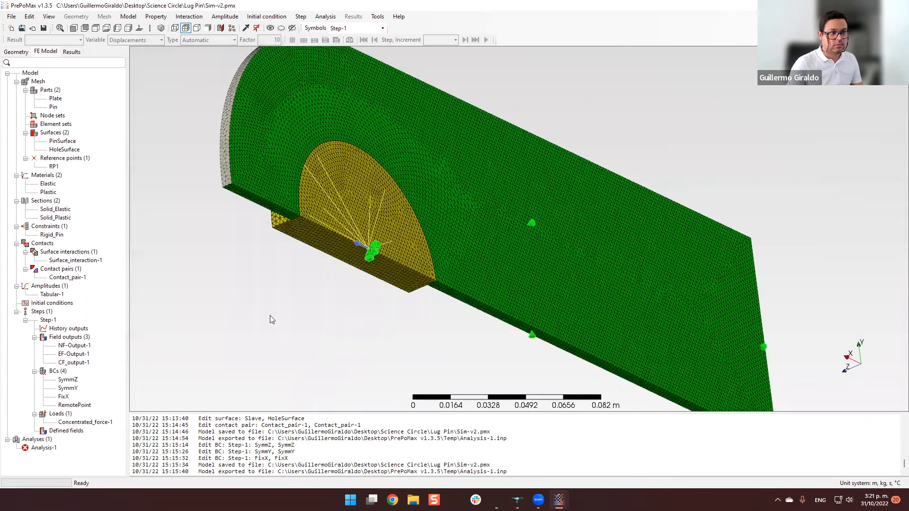
pyautogui.scroll(-1, 273, 314)
pyautogui.click(73, 380)
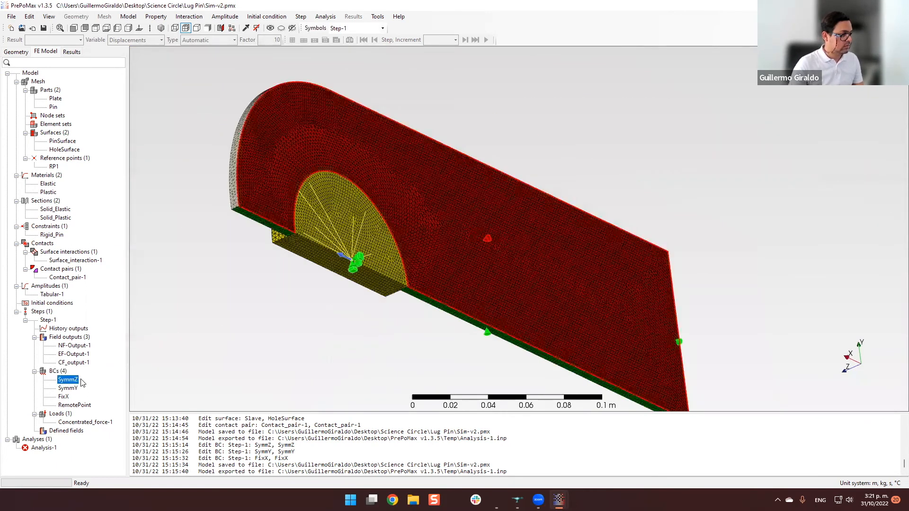
pyautogui.rightClick(73, 380)
pyautogui.click(122, 444)
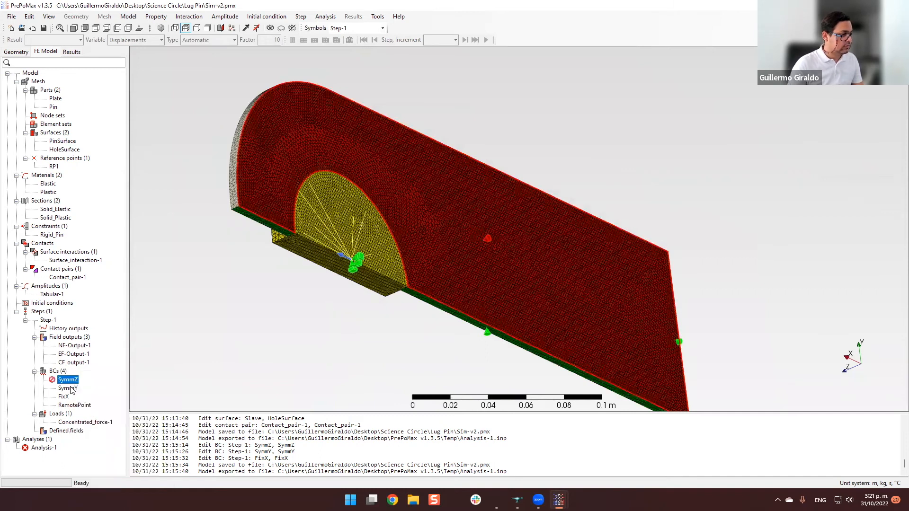
pyautogui.rightClick(71, 389)
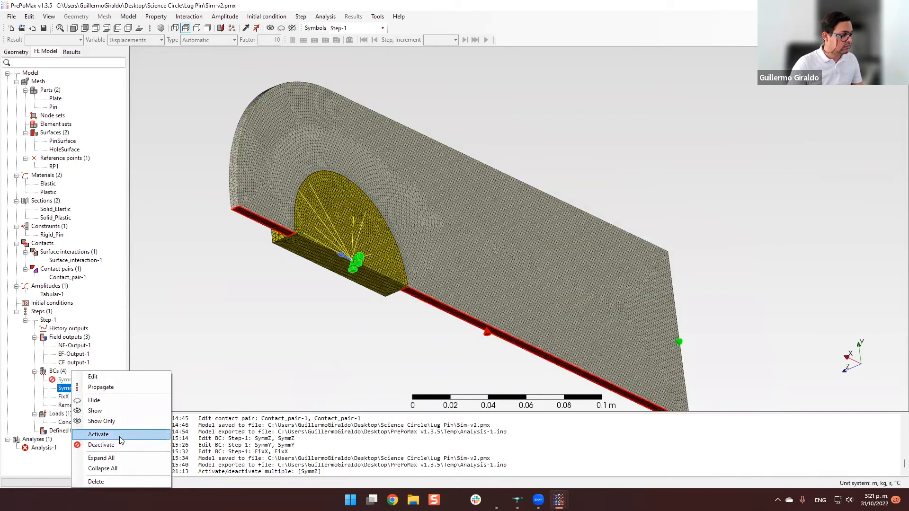
pyautogui.click(113, 445)
pyautogui.click(63, 397)
pyautogui.rightClick(64, 397)
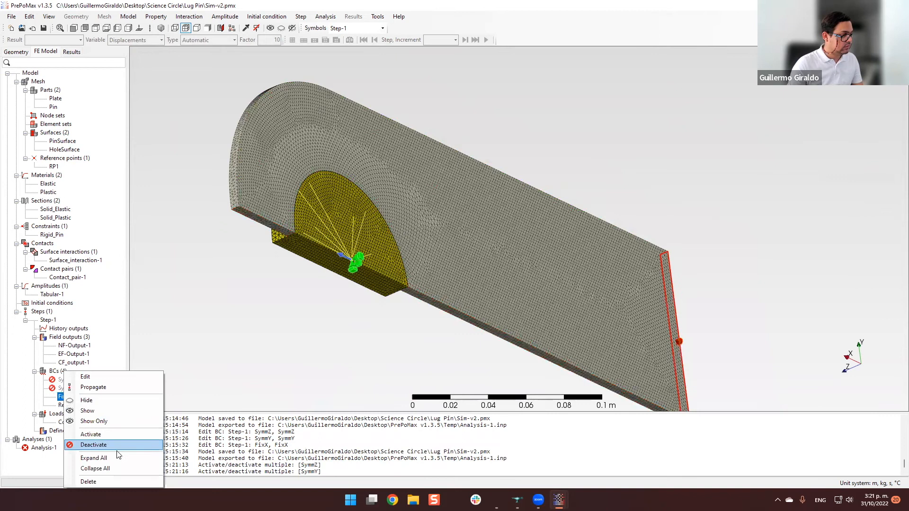
pyautogui.click(117, 446)
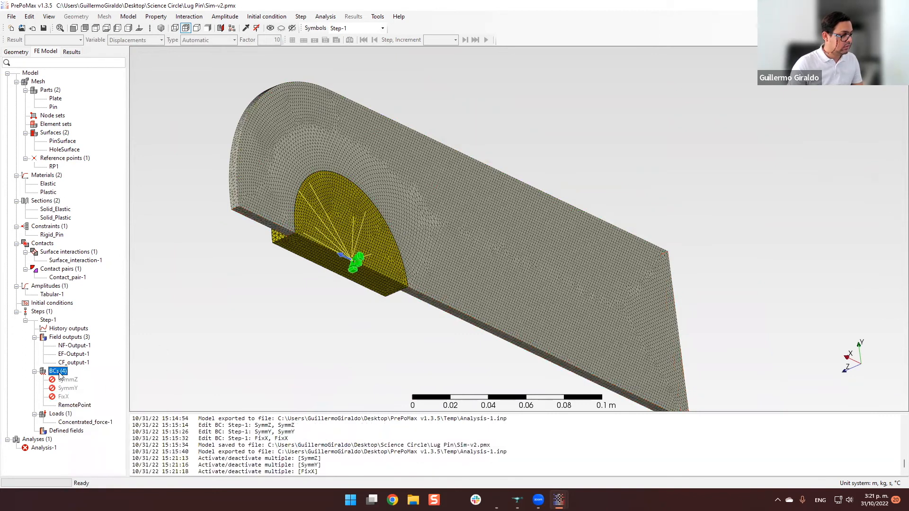
# Add a Fixed boundary condition named Fixed-1 to Step-1 on the plate's straight end face, opposite the rounded end.
pyautogui.doubleClick(58, 371)
pyautogui.click(161, 84)
pyautogui.moveTo(546, 238); pyautogui.dragTo(426, 266, button='middle')
pyautogui.click(527, 248)
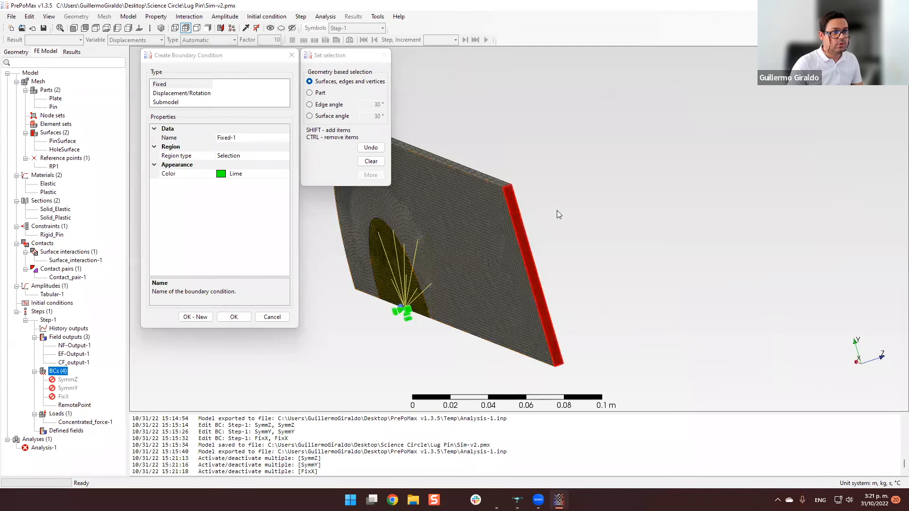
pyautogui.moveTo(580, 225); pyautogui.dragTo(600, 231, button='middle')
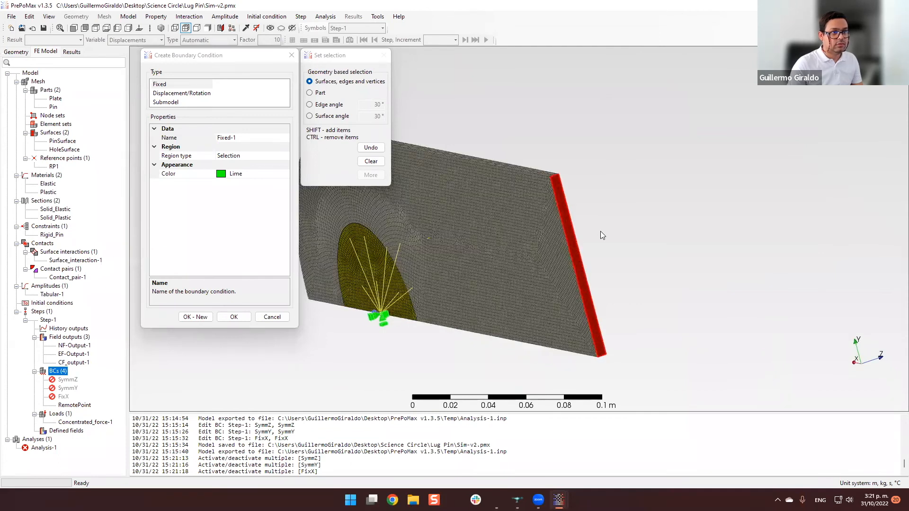
pyautogui.click(226, 317)
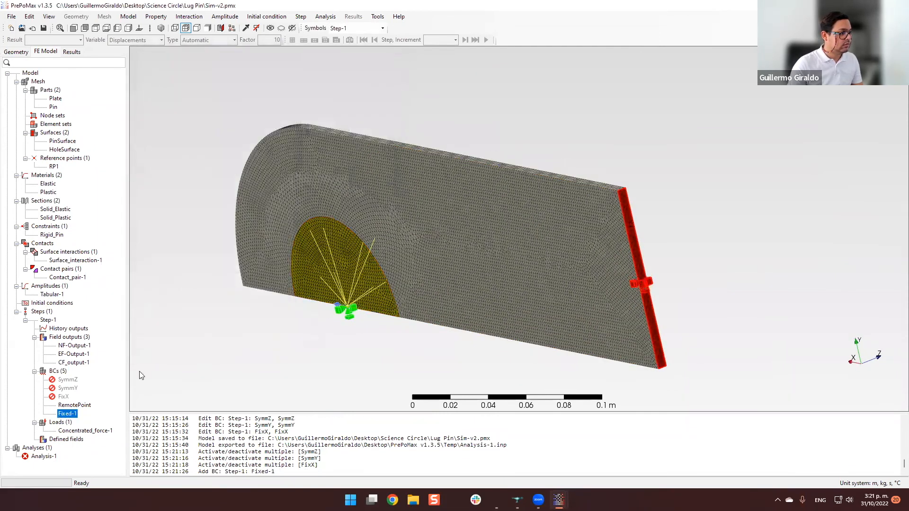
# Switch to the full model Sim-v1.pmx and load the results of Analysis-1, applying the model mesh properties to the result mesh.
pyautogui.moveTo(360, 311); pyautogui.dragTo(582, 467, button='middle')
pyautogui.click(559, 500)
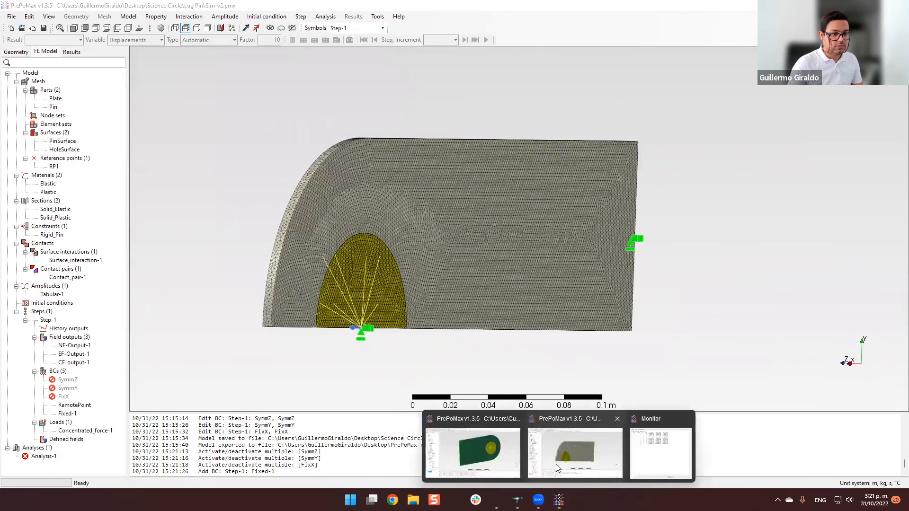
pyautogui.click(479, 462)
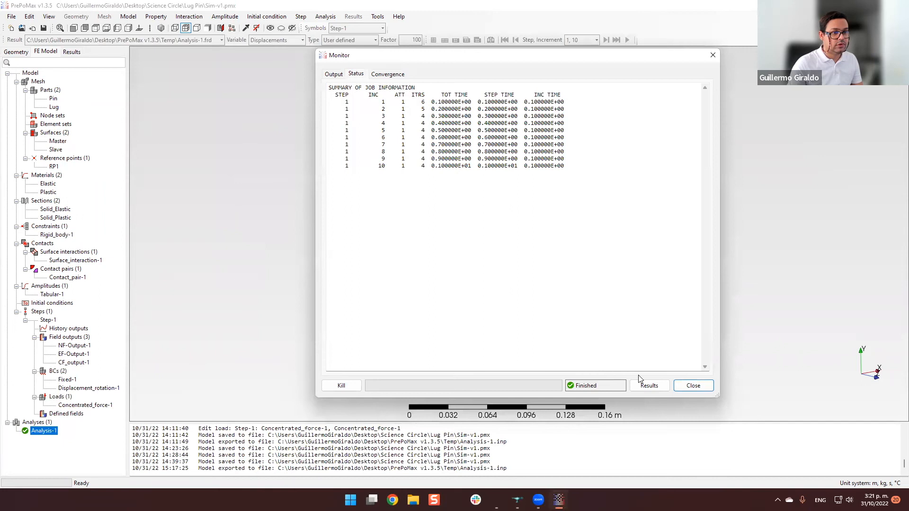
pyautogui.click(650, 386)
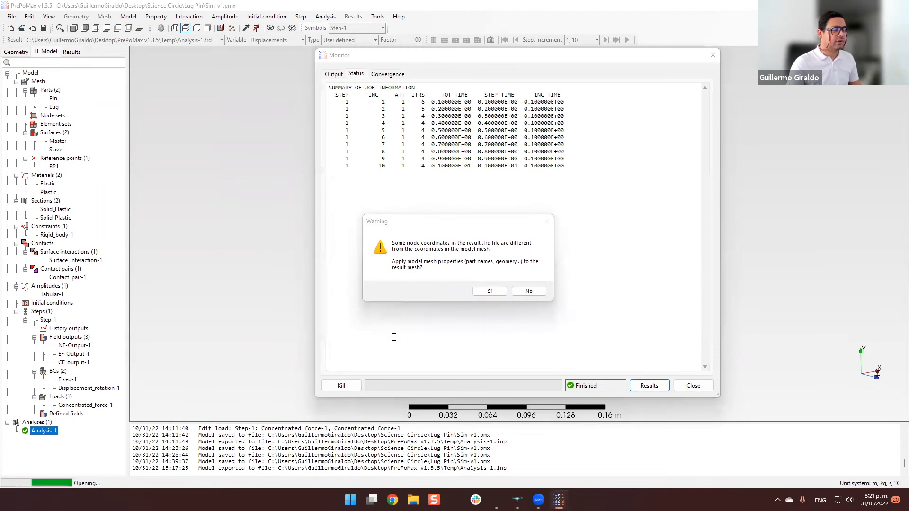
pyautogui.click(486, 293)
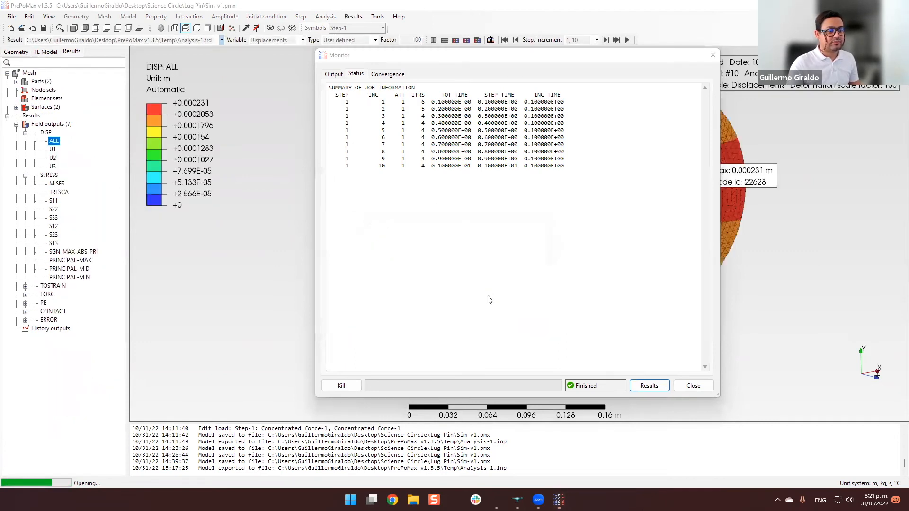
# Set the deformation scale factor of the displacement results to 10.
pyautogui.moveTo(685, 305); pyautogui.dragTo(656, 258)
pyautogui.moveTo(656, 258); pyautogui.dragTo(646, 146, button='middle')
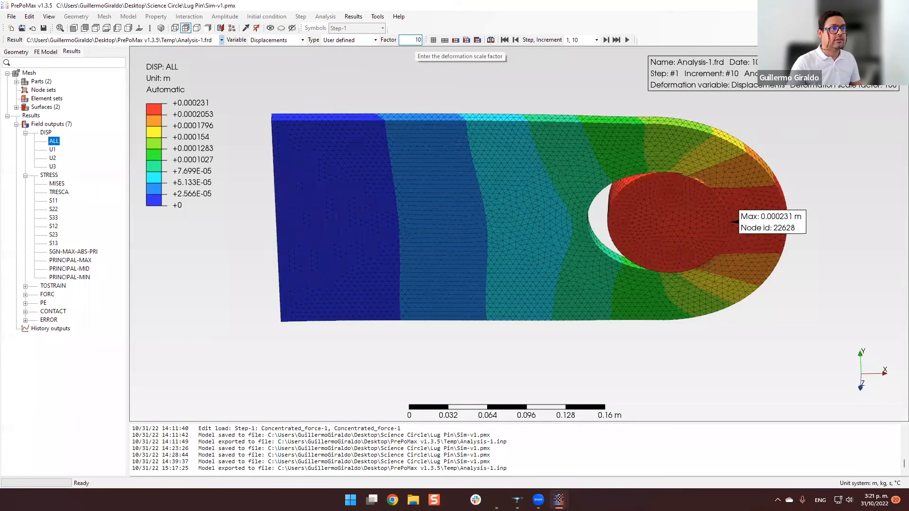
pyautogui.press('Return')
# Examine the displacement contours of the pin and lug, including a front view and a close look at the hole edge.
pyautogui.moveTo(624, 320); pyautogui.dragTo(623, 191)
pyautogui.moveTo(623, 191); pyautogui.dragTo(572, 258, button='middle')
pyautogui.scroll(4, 704, 226)
pyautogui.scroll(-2, 704, 227)
pyautogui.moveTo(704, 226); pyautogui.dragTo(885, 221, button='middle')
pyautogui.moveTo(783, 222); pyautogui.dragTo(826, 221, button='middle')
pyautogui.moveTo(455, 219); pyautogui.dragTo(558, 206, button='middle')
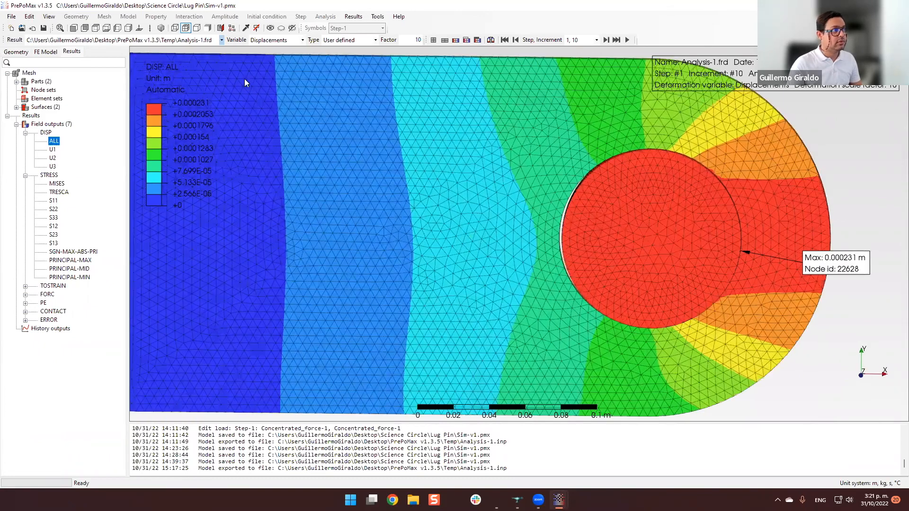
pyautogui.click(74, 28)
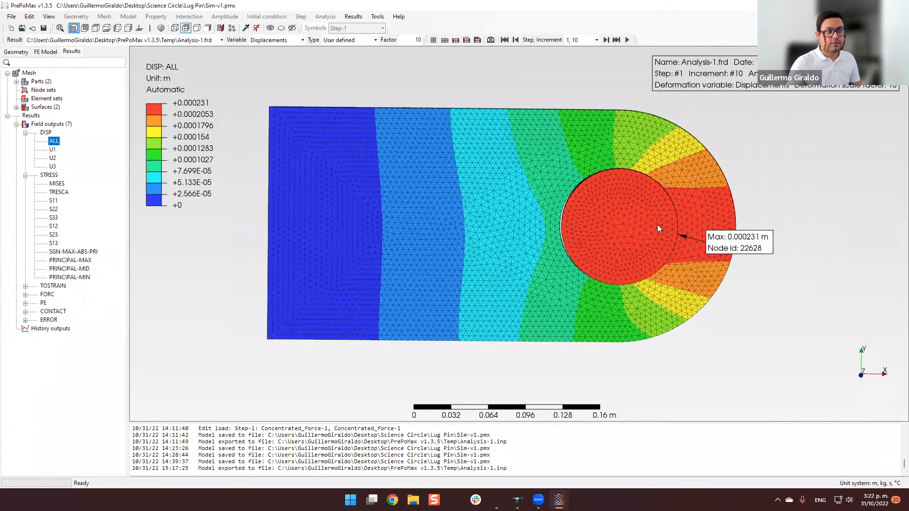
pyautogui.scroll(5, 657, 224)
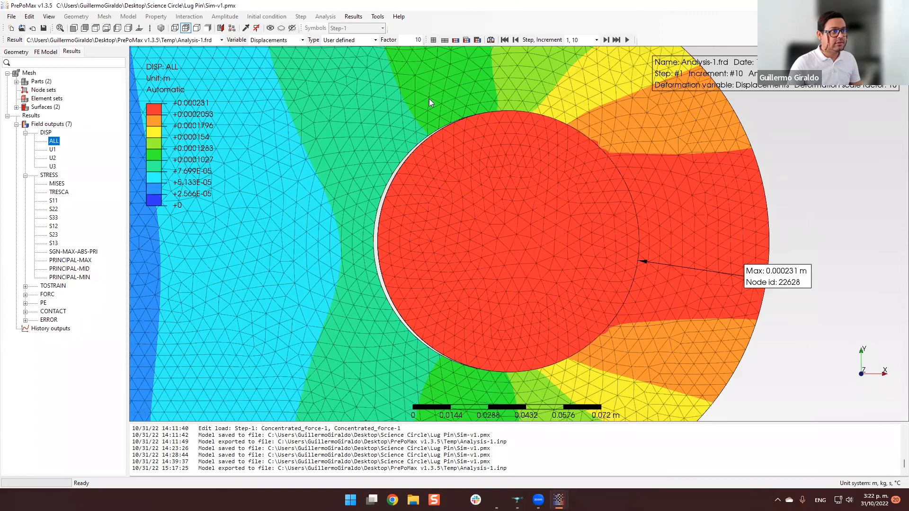
pyautogui.scroll(-2, 422, 123)
# Display the MISES stress and examine its distribution in the lug and along the gap around the pin.
pyautogui.click(56, 184)
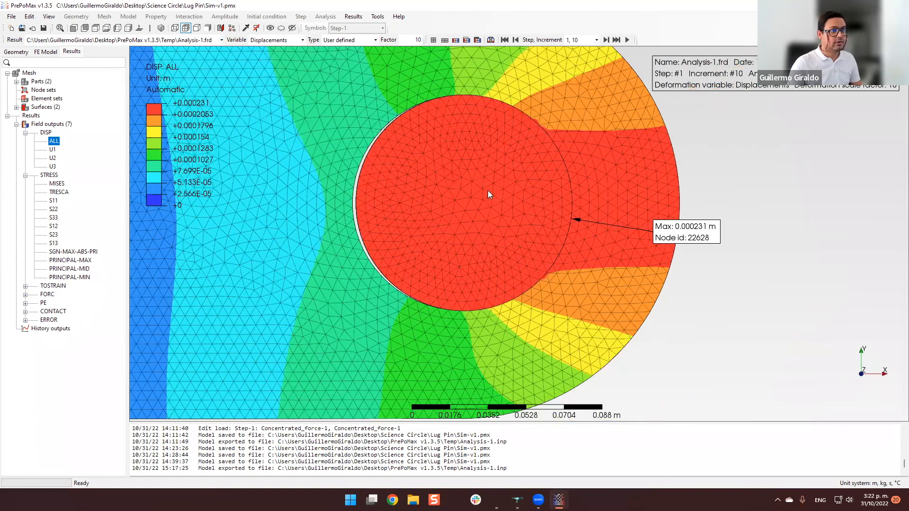
pyautogui.scroll(2, 504, 190)
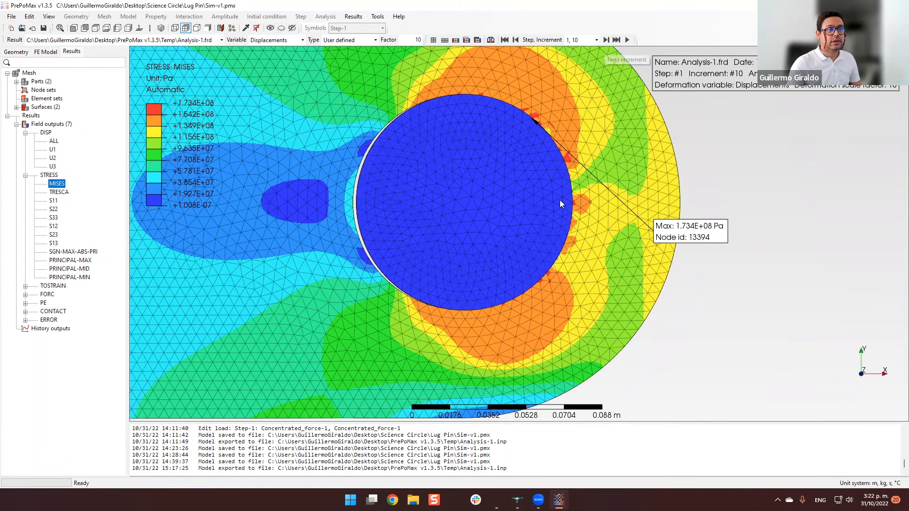
pyautogui.keyDown('shift'); pyautogui.moveTo(606, 218); pyautogui.dragTo(718, 246, button='middle'); pyautogui.keyUp('shift')
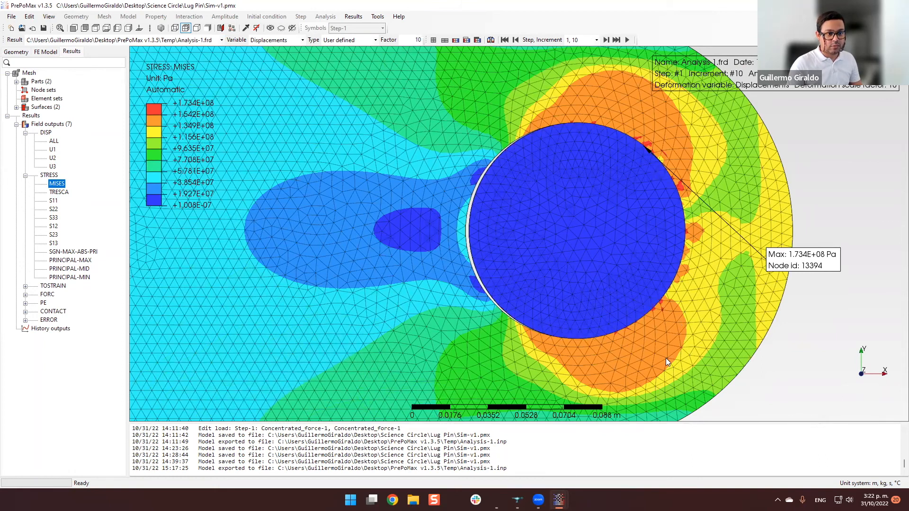
pyautogui.scroll(5, 471, 263)
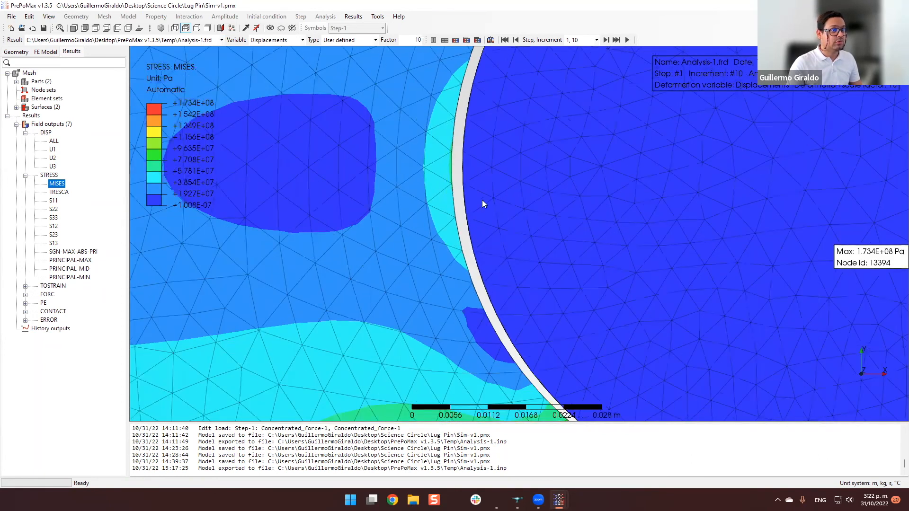
pyautogui.scroll(-6, 483, 204)
pyautogui.scroll(3, 561, 136)
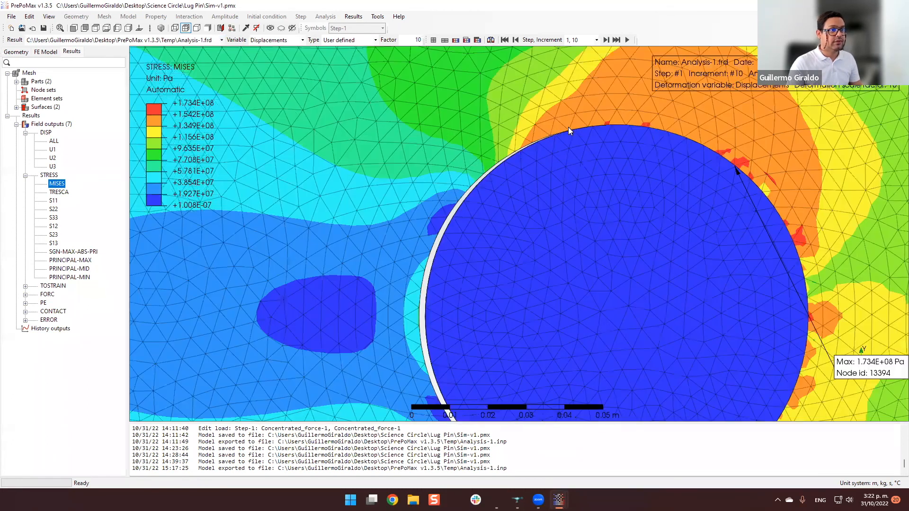
pyautogui.scroll(1, 445, 257)
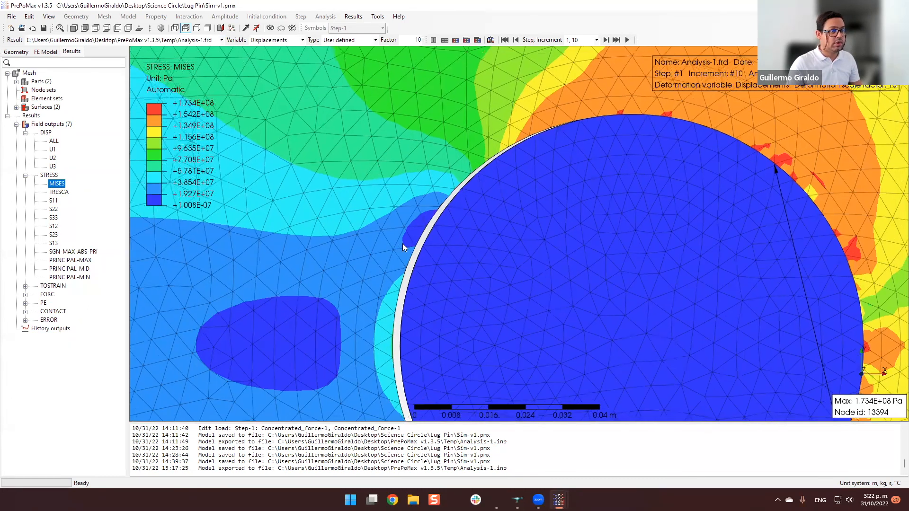
pyautogui.scroll(-1, 412, 247)
pyautogui.scroll(-1, 487, 269)
pyautogui.scroll(-1, 491, 270)
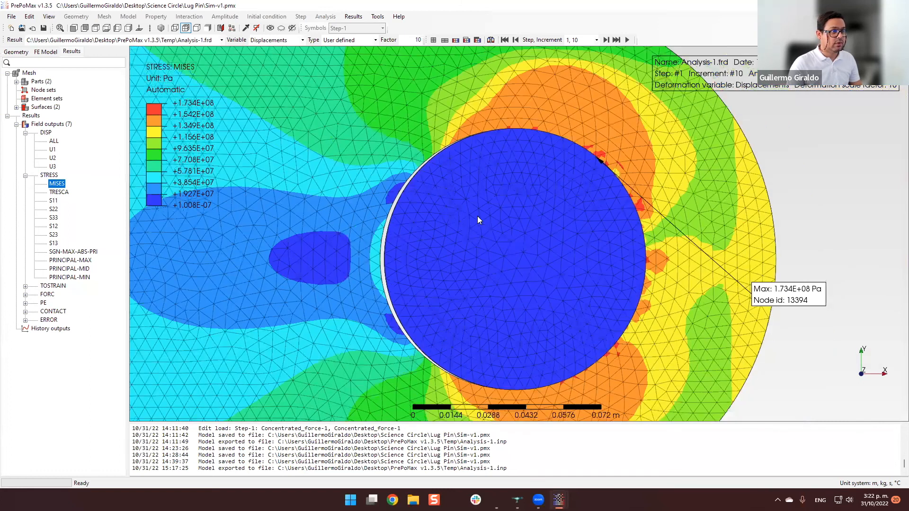
pyautogui.keyDown('shift'); pyautogui.moveTo(477, 216); pyautogui.dragTo(469, 206, button='middle'); pyautogui.keyUp('shift')
pyautogui.keyDown('shift'); pyautogui.moveTo(458, 138); pyautogui.dragTo(449, 90, button='middle'); pyautogui.keyUp('shift')
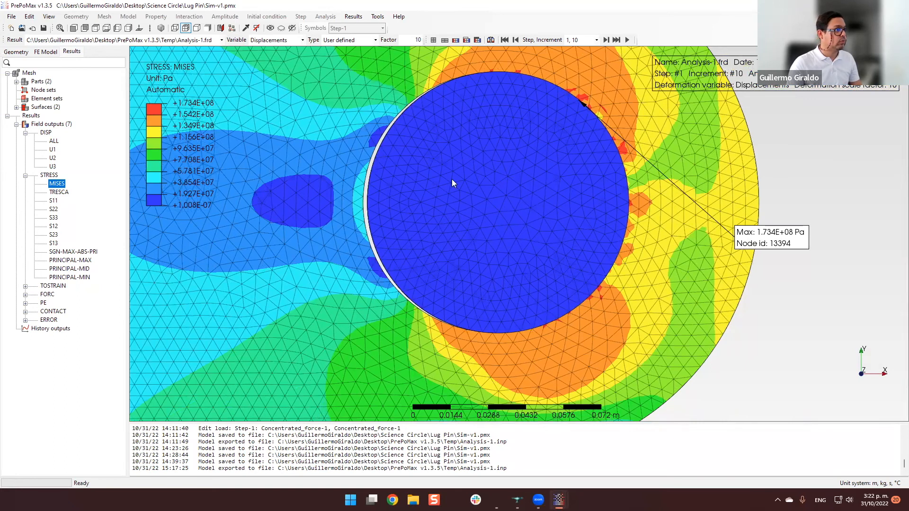
# Hide the Pin part in the results so that only the lug is shown.
pyautogui.click(547, 192)
pyautogui.rightClick(502, 176)
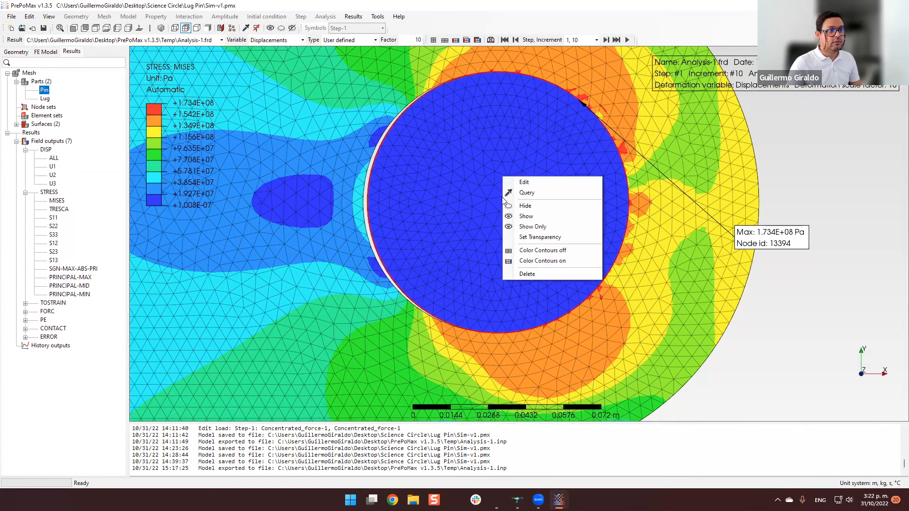
pyautogui.click(525, 205)
pyautogui.click(865, 207)
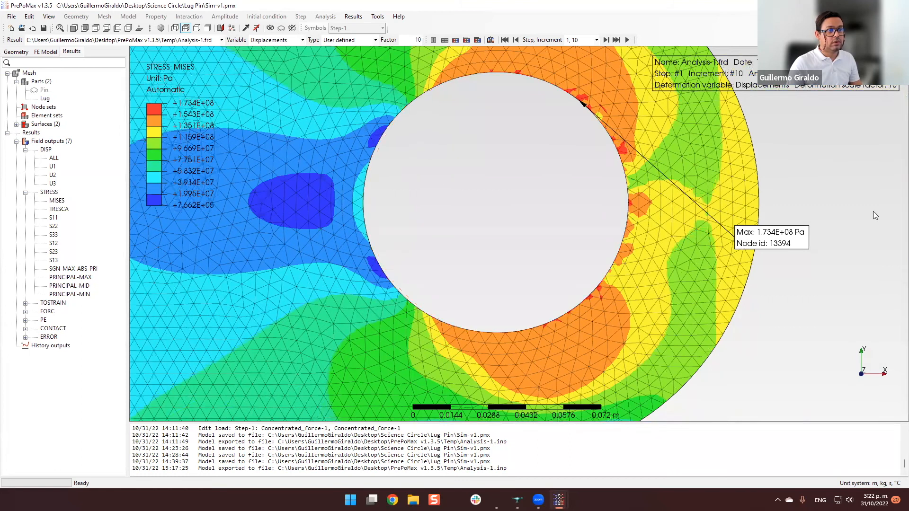
# Examine the Mises stress around the lug's hole and its inner bore from both sides.
pyautogui.scroll(-3, 774, 182)
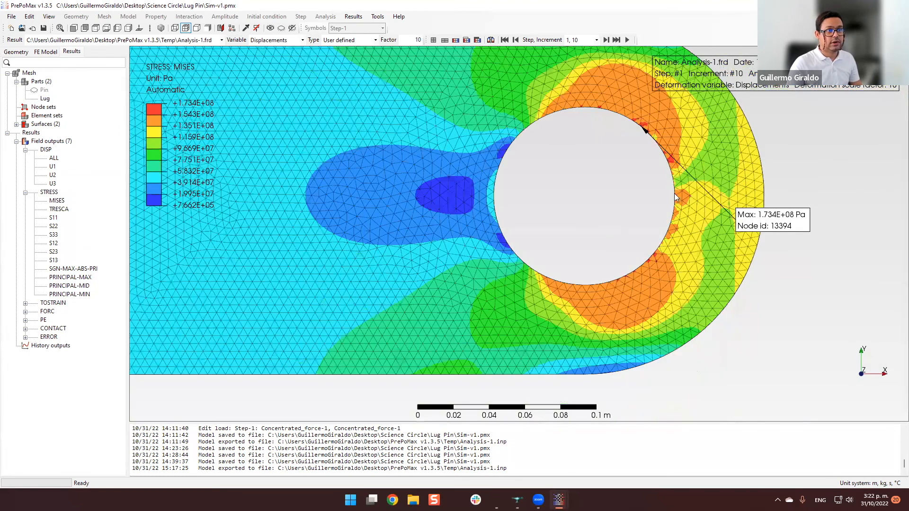
pyautogui.moveTo(582, 206); pyautogui.dragTo(335, 114, button='middle')
pyautogui.scroll(-3, 325, 124)
pyautogui.scroll(8, 325, 124)
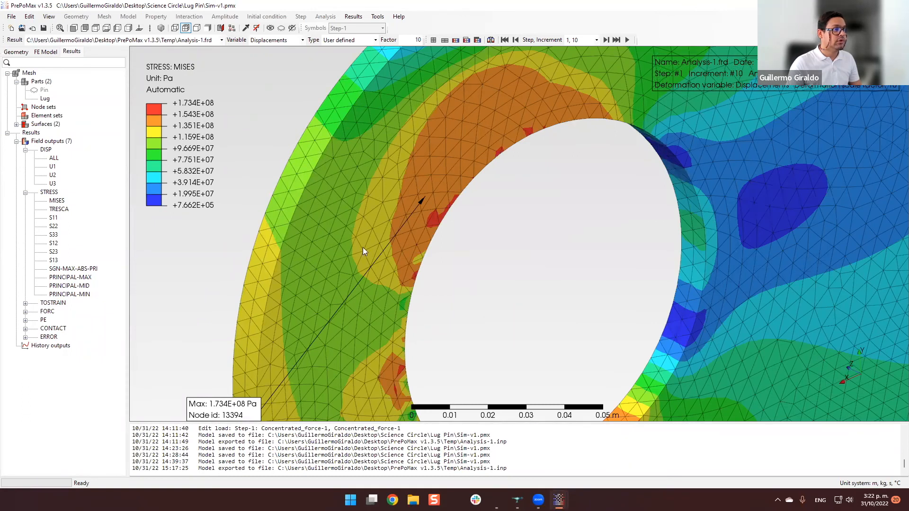
pyautogui.scroll(-8, 420, 247)
pyautogui.moveTo(473, 223); pyautogui.dragTo(537, 248, button='middle')
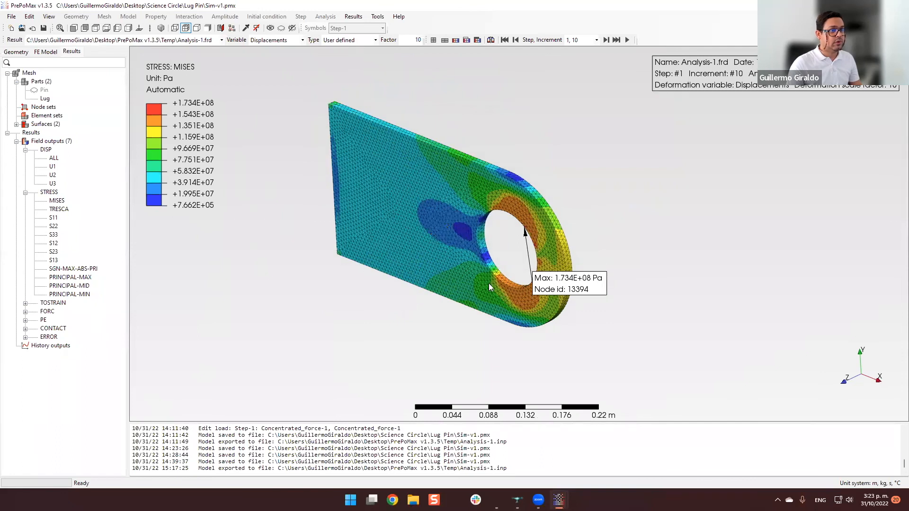
pyautogui.scroll(5, 540, 272)
pyautogui.scroll(-5, 490, 225)
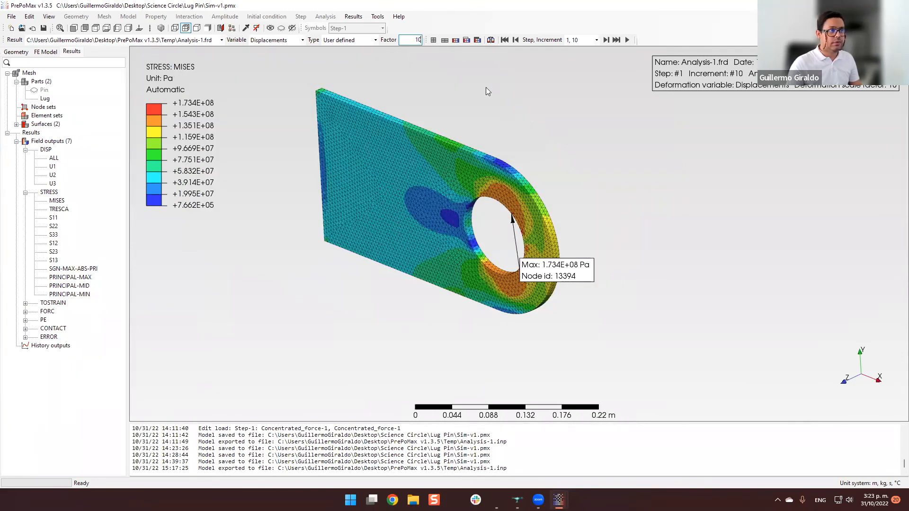
# Set the deformation scale factor to 100 and examine the lug's deformed shape edge-on and from the front.
pyautogui.write('0')
pyautogui.press('Return')
pyautogui.moveTo(536, 222); pyautogui.dragTo(578, 299, button='middle')
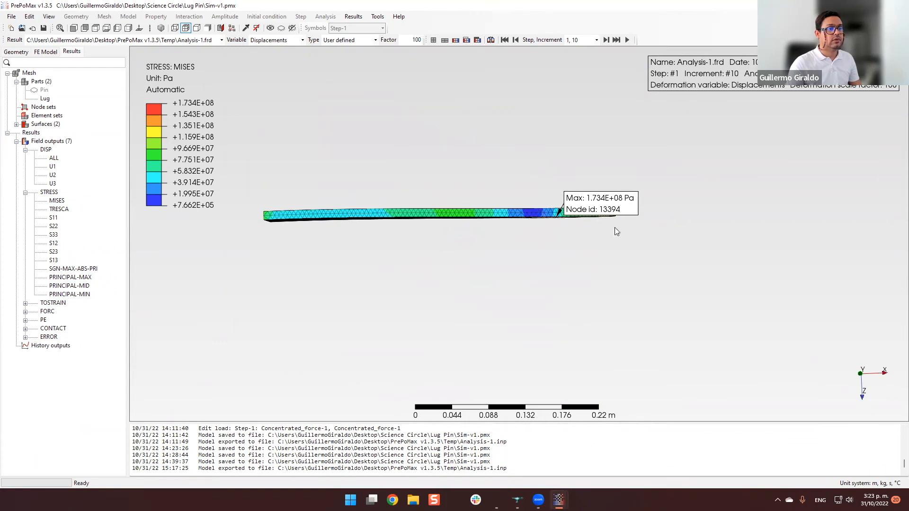
pyautogui.moveTo(611, 211); pyautogui.dragTo(571, 324)
pyautogui.moveTo(623, 247)
pyautogui.mouseDown(button='middle')
pyautogui.moveTo(625, 256)
pyautogui.moveTo(624, 248)
pyautogui.mouseUp(button='middle')
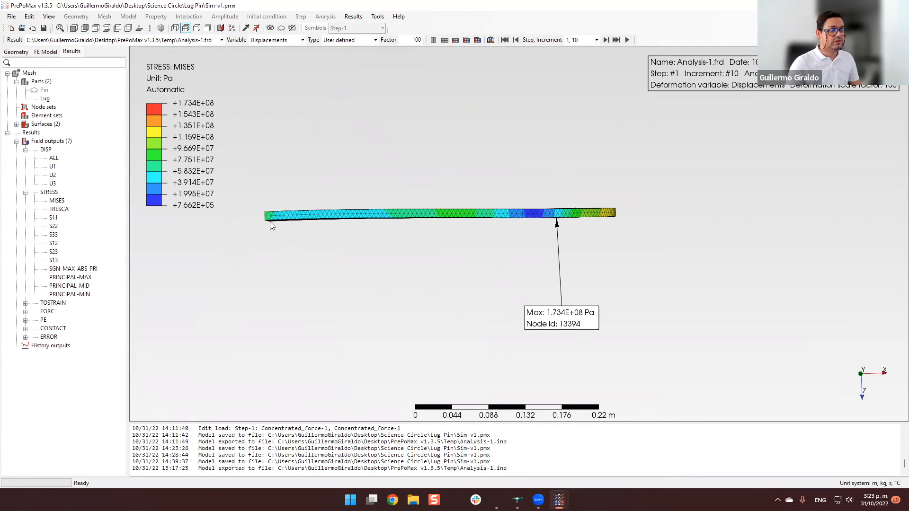
pyautogui.moveTo(525, 261); pyautogui.dragTo(430, 254, button='middle')
pyautogui.scroll(5, 429, 271)
pyautogui.moveTo(498, 264)
pyautogui.mouseDown(button='middle')
pyautogui.moveTo(559, 269)
pyautogui.moveTo(480, 264)
pyautogui.mouseUp(button='middle')
pyautogui.scroll(-5, 480, 263)
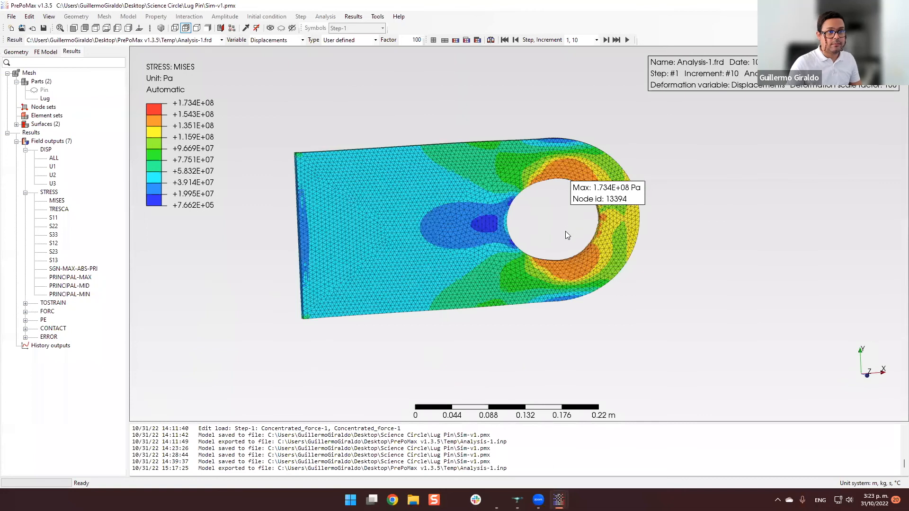
pyautogui.scroll(2, 565, 231)
pyautogui.scroll(1, 599, 229)
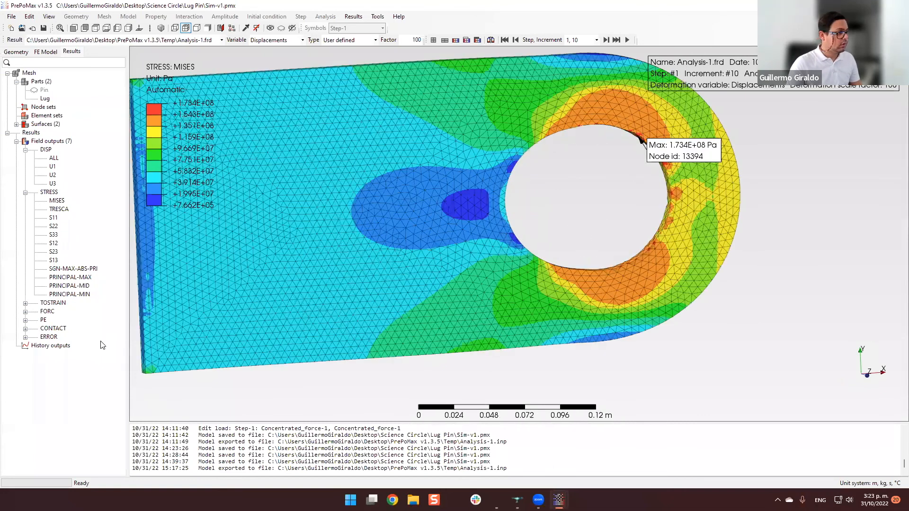
# Display the PE plastic strain result and examine its concentrations along the bore of the lug's hole.
pyautogui.click(26, 321)
pyautogui.click(51, 328)
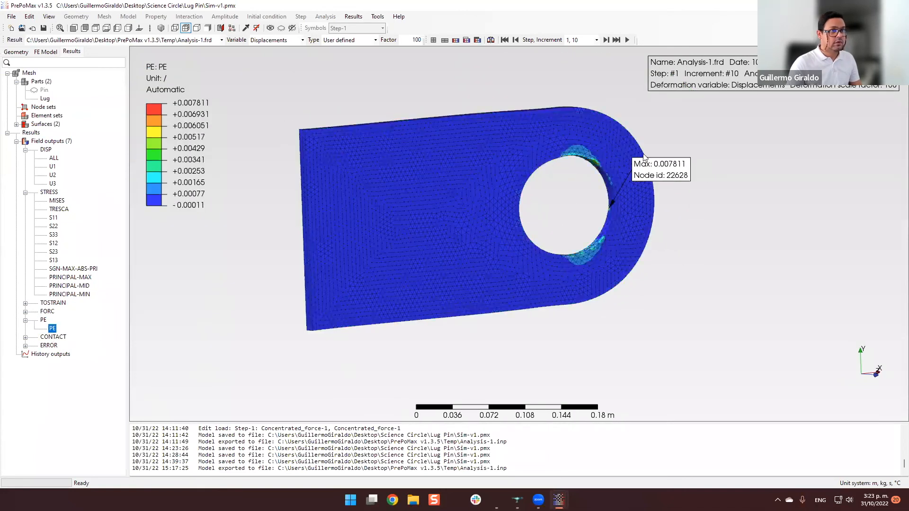
pyautogui.scroll(1, 574, 160)
pyautogui.scroll(1, 547, 237)
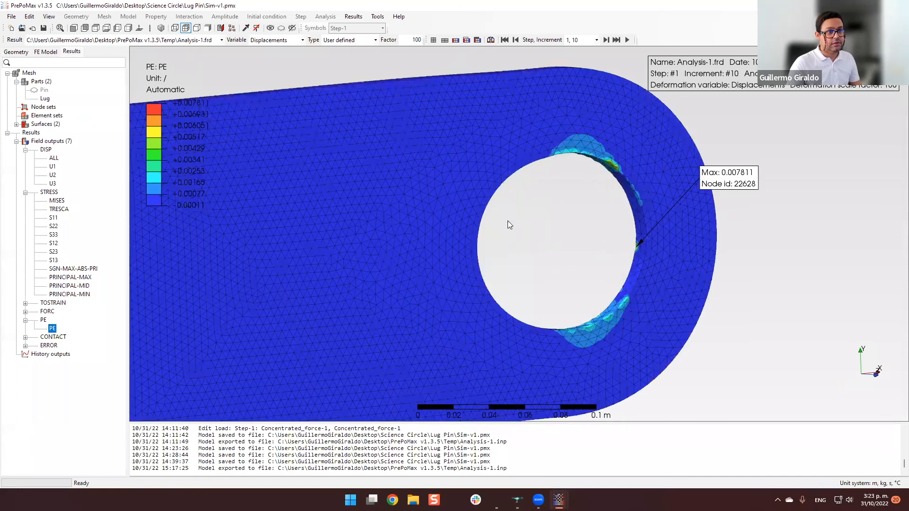
pyautogui.scroll(2, 520, 225)
pyautogui.scroll(4, 491, 135)
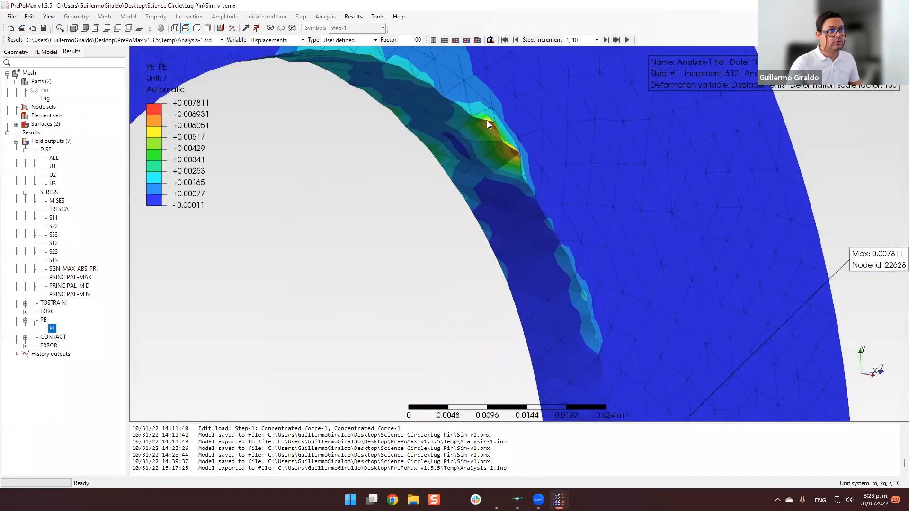
pyautogui.scroll(2, 495, 131)
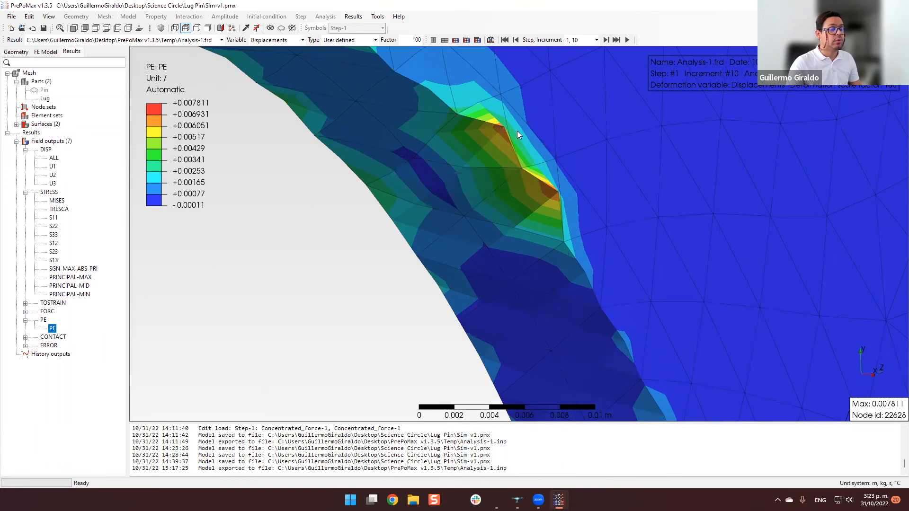
pyautogui.scroll(-5, 518, 131)
pyautogui.scroll(3, 505, 136)
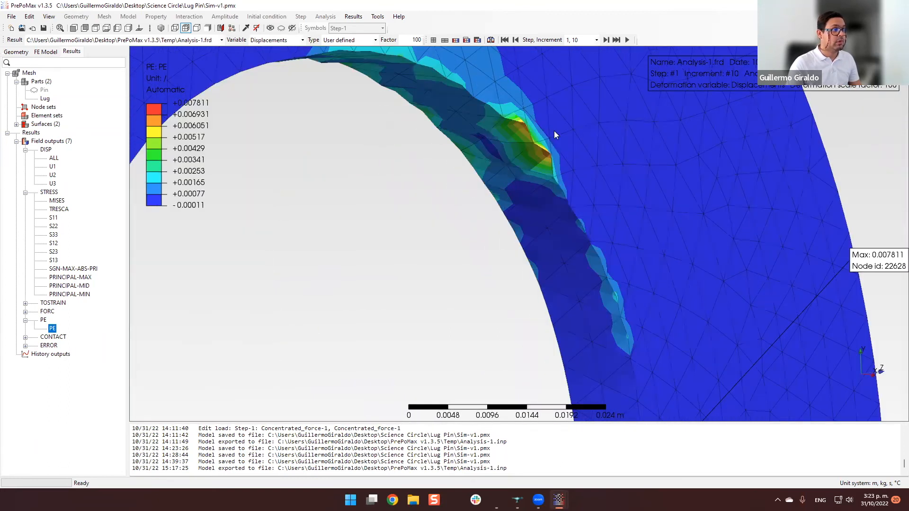
pyautogui.scroll(-3, 546, 156)
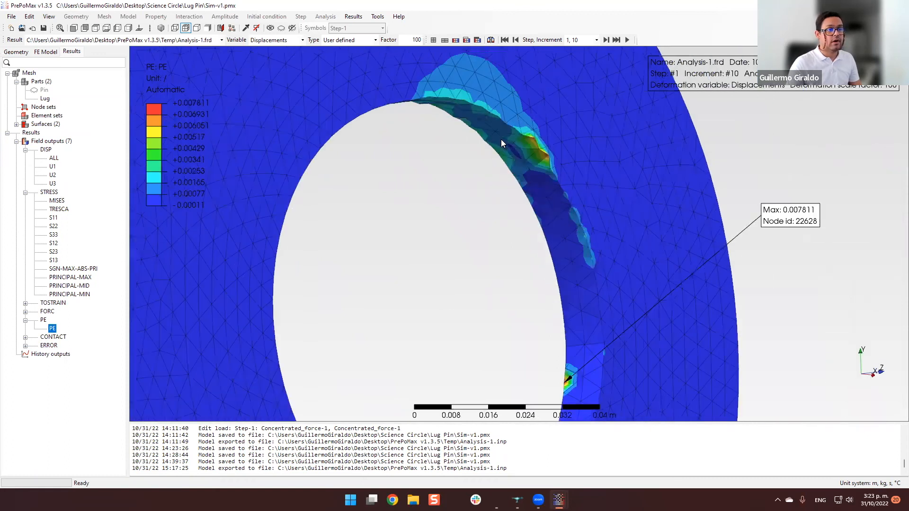
# Compare the plastic strain zones at the hole's upper and lower edges from both sides, ending with the whole lug in front view.
pyautogui.scroll(-4, 487, 274)
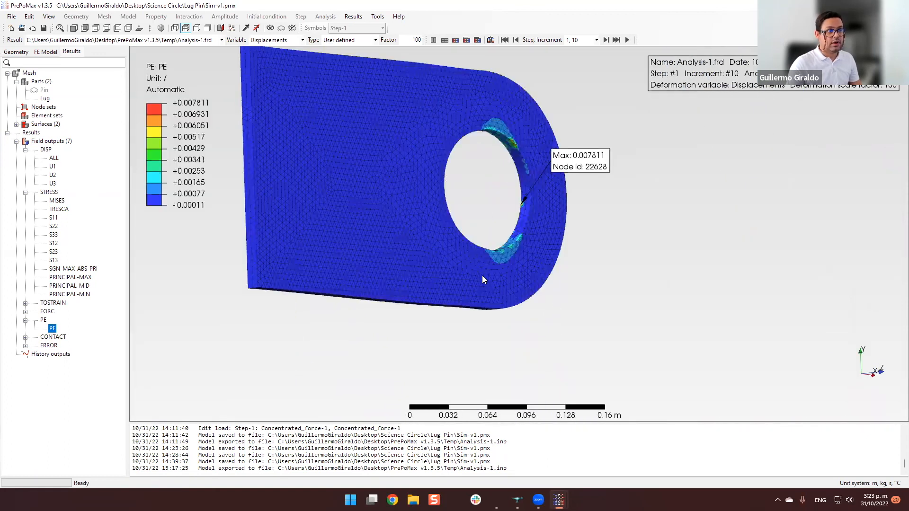
pyautogui.moveTo(501, 163); pyautogui.dragTo(513, 171, button='middle')
pyautogui.scroll(4, 513, 171)
pyautogui.scroll(4, 525, 188)
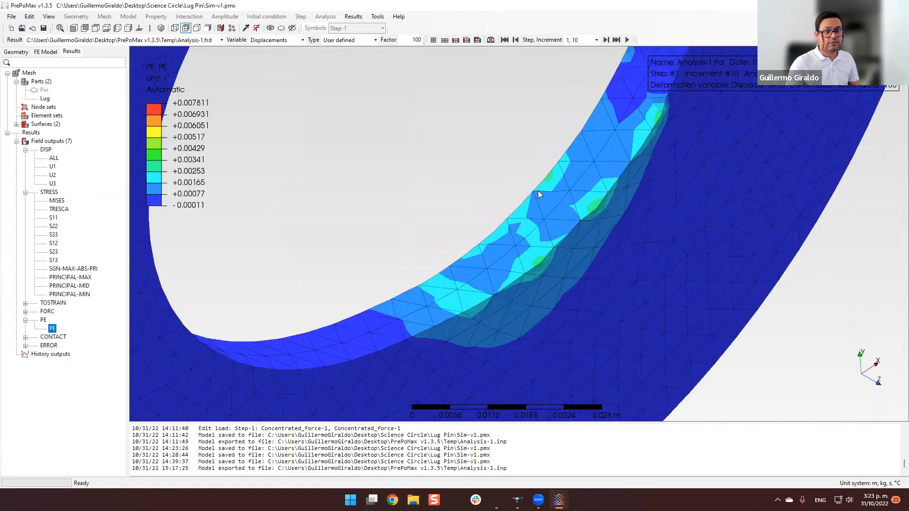
pyautogui.scroll(-4, 539, 189)
pyautogui.scroll(-3, 548, 173)
pyautogui.scroll(-3, 437, 173)
pyautogui.moveTo(434, 199)
pyautogui.mouseDown(button='middle')
pyautogui.moveTo(509, 189)
pyautogui.moveTo(552, 207)
pyautogui.moveTo(537, 204)
pyautogui.moveTo(519, 219)
pyautogui.moveTo(576, 216)
pyautogui.mouseUp(button='middle')
pyautogui.scroll(2, 510, 188)
pyautogui.scroll(2, 510, 188)
pyautogui.scroll(-2, 511, 189)
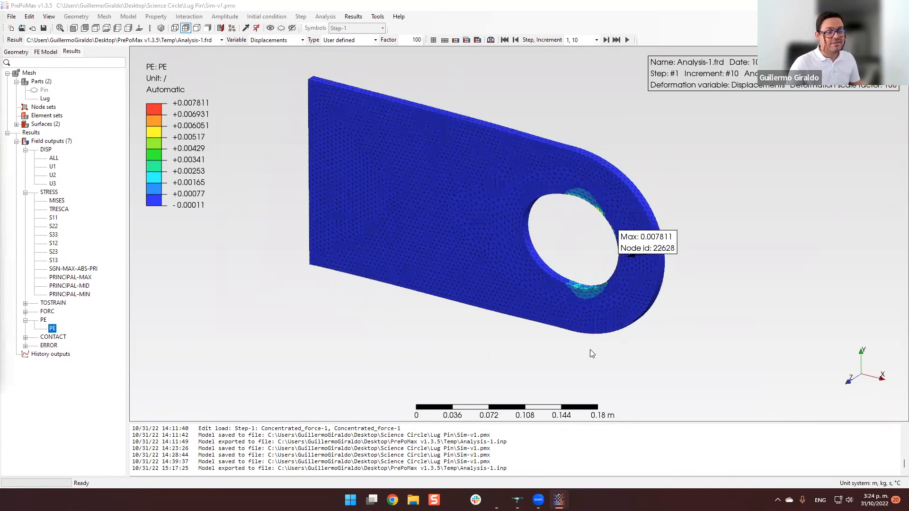
pyautogui.moveTo(610, 343); pyautogui.dragTo(647, 319, button='middle')
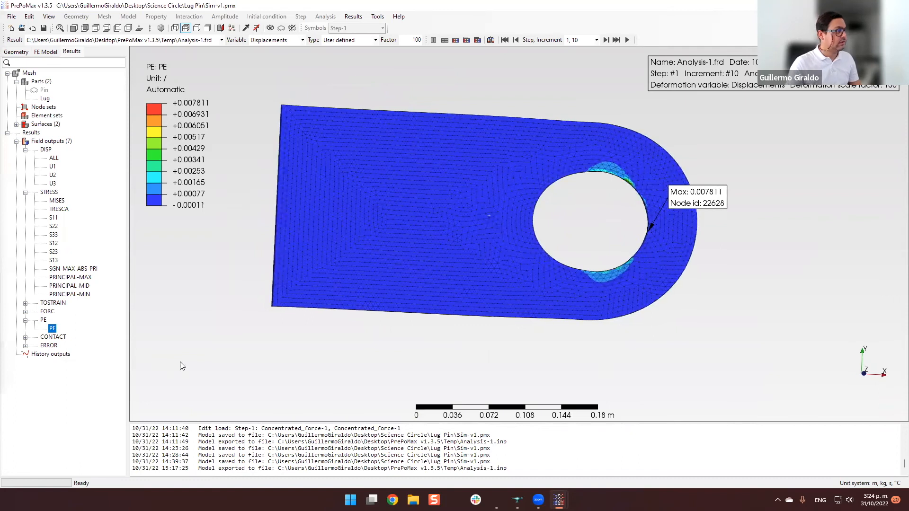
pyautogui.click(227, 229)
# Switch to the half model in Sim-v2.pmx and run Analysis-1 with its simplified boundary conditions, overwriting the existing analysis files.
pyautogui.moveTo(538, 500)
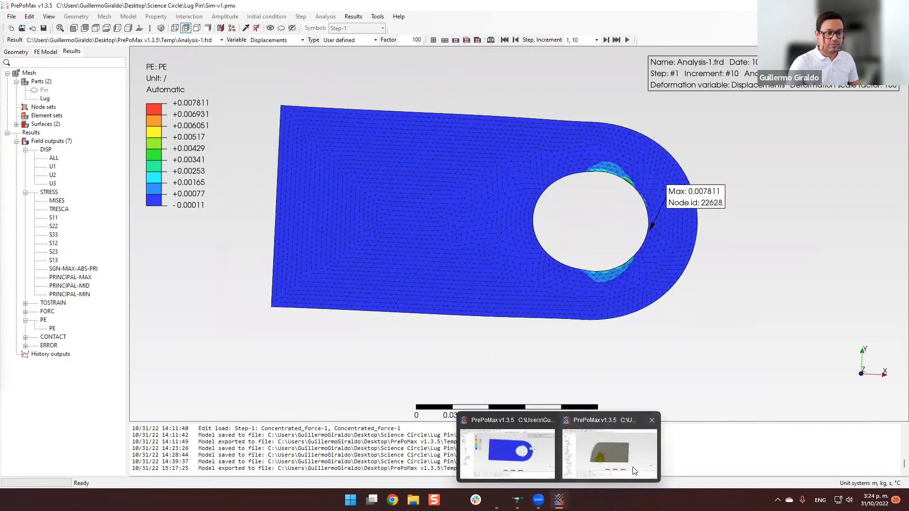
pyautogui.click(620, 453)
pyautogui.moveTo(331, 347); pyautogui.dragTo(559, 304, button='middle')
pyautogui.scroll(3, 536, 310)
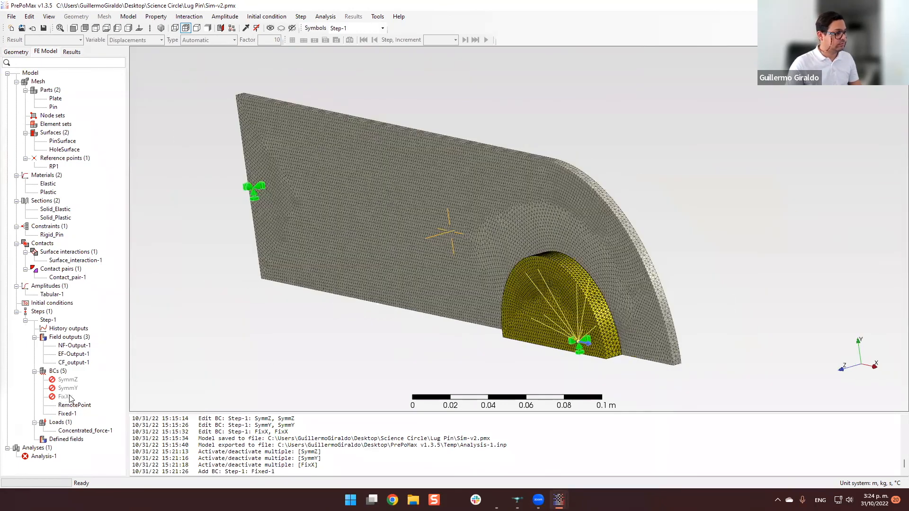
pyautogui.rightClick(43, 456)
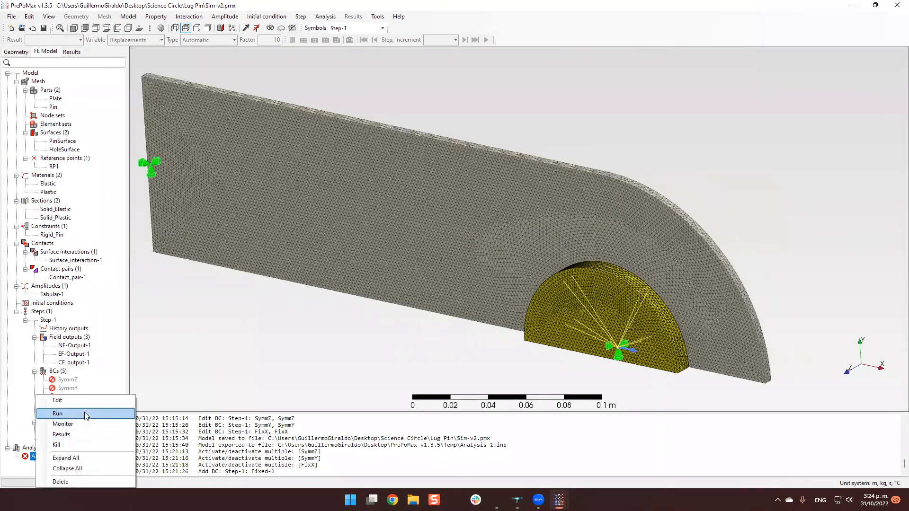
pyautogui.click(85, 412)
pyautogui.click(450, 269)
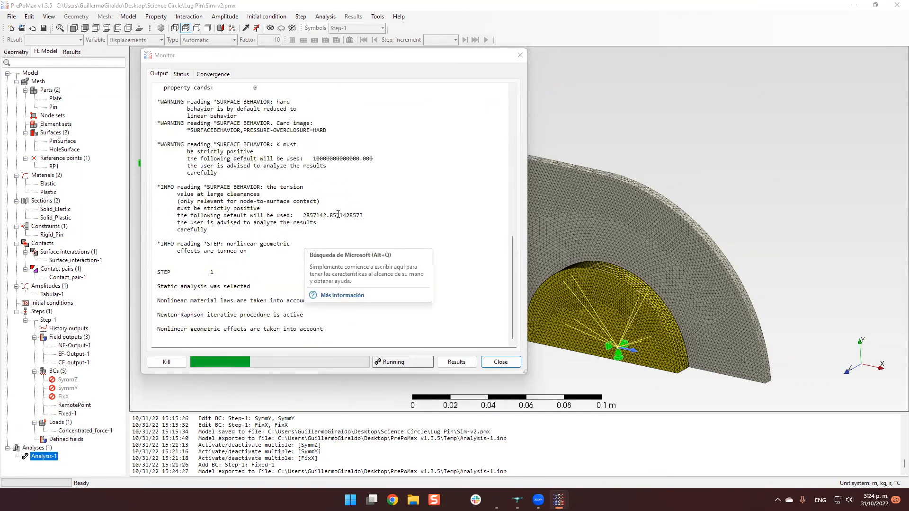
# Check the running analysis's solver output, status and convergence information in the monitor.
pyautogui.click(415, 323)
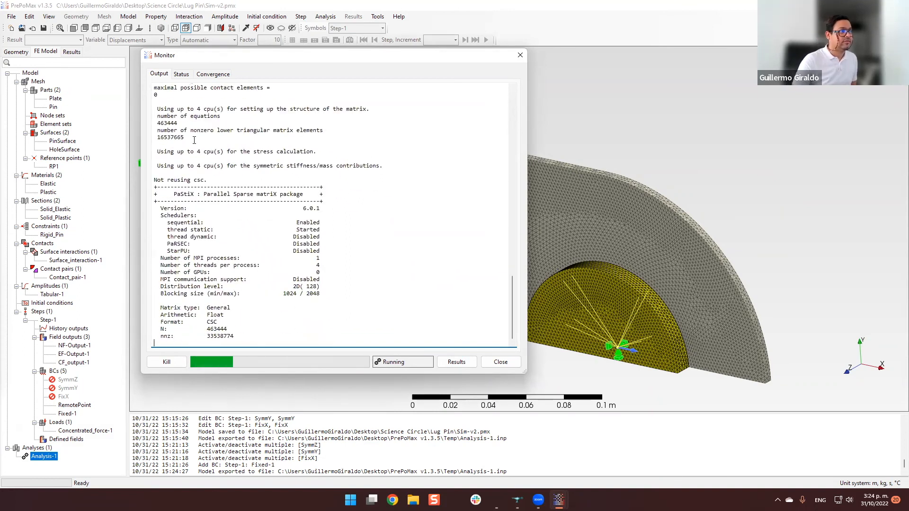
pyautogui.click(182, 74)
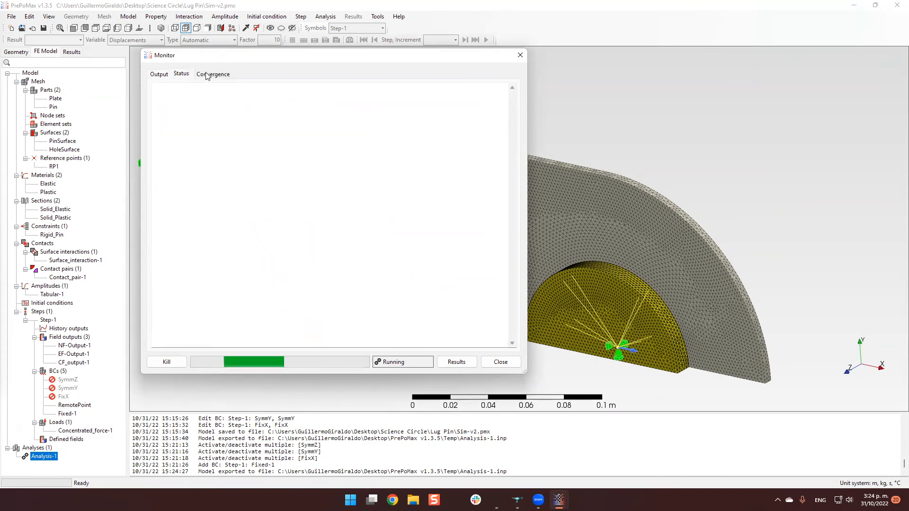
pyautogui.click(159, 74)
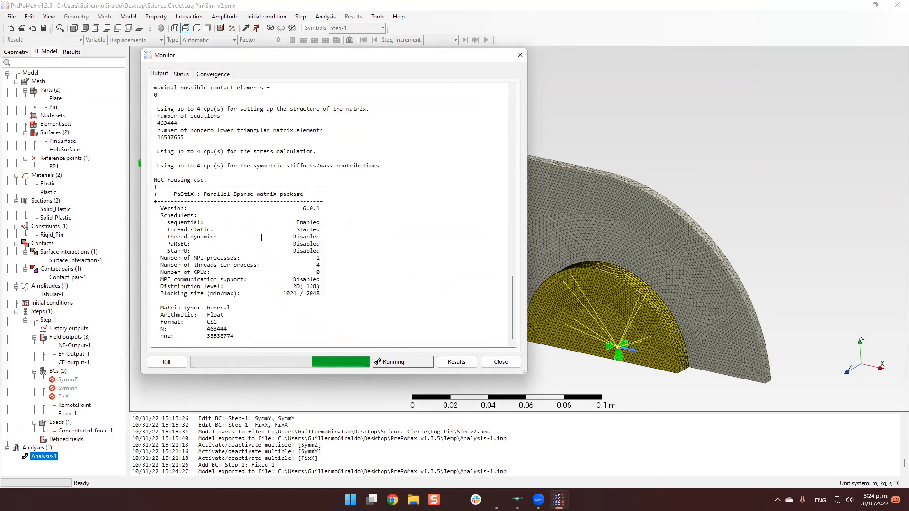
pyautogui.click(219, 74)
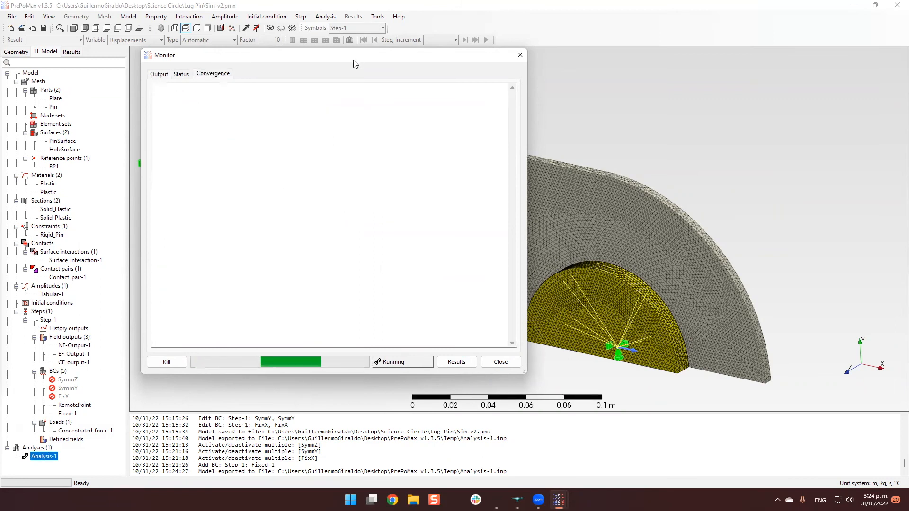
pyautogui.moveTo(355, 63); pyautogui.dragTo(342, 69)
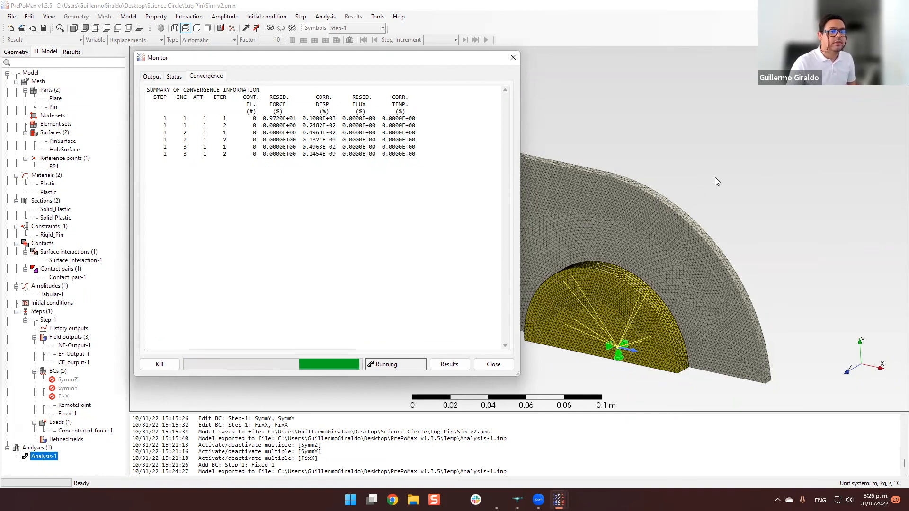
# Return to the full lug model's results window and look through the file formats available for export.
pyautogui.moveTo(558, 500)
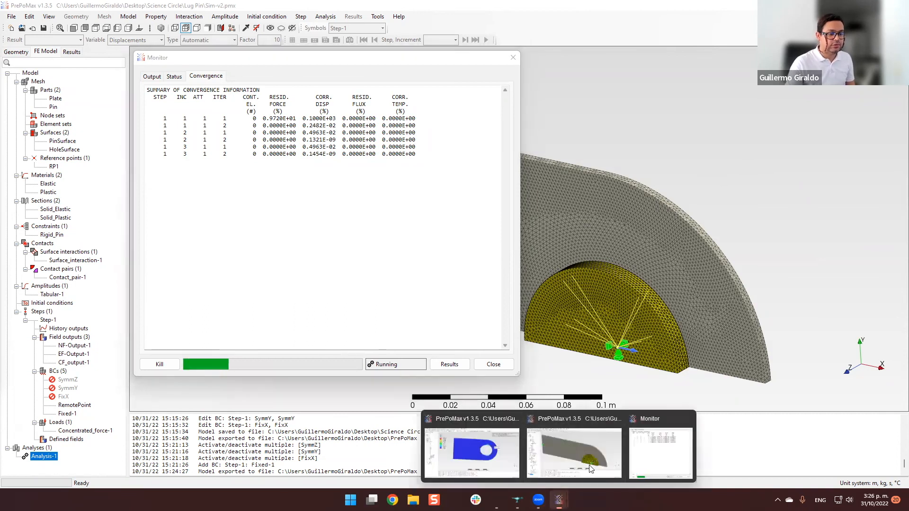
pyautogui.click(472, 450)
pyautogui.moveTo(683, 323); pyautogui.dragTo(634, 337, button='middle')
pyautogui.rightClick(63, 142)
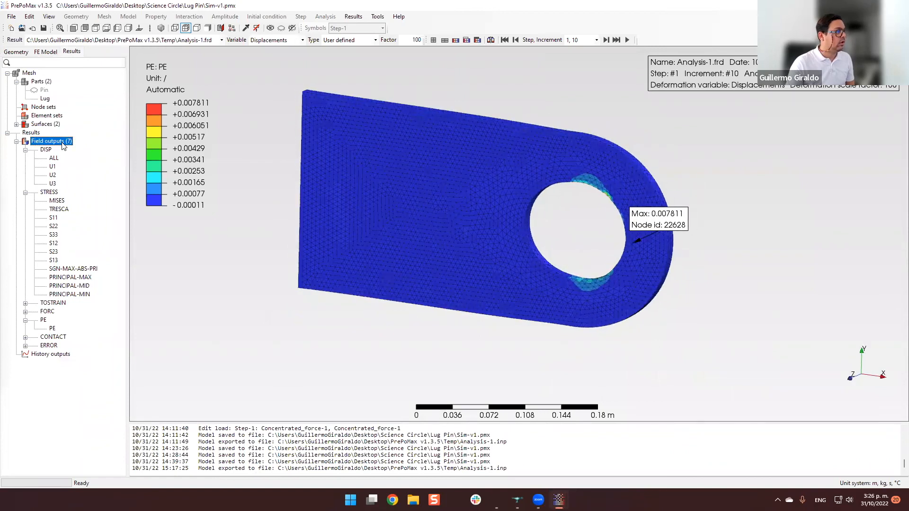
pyautogui.click(49, 140)
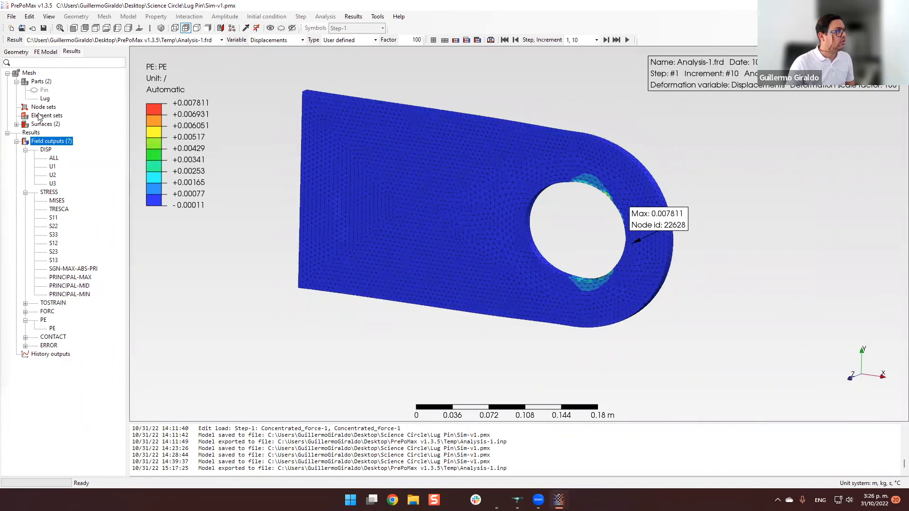
pyautogui.click(11, 17)
pyautogui.moveTo(61, 94)
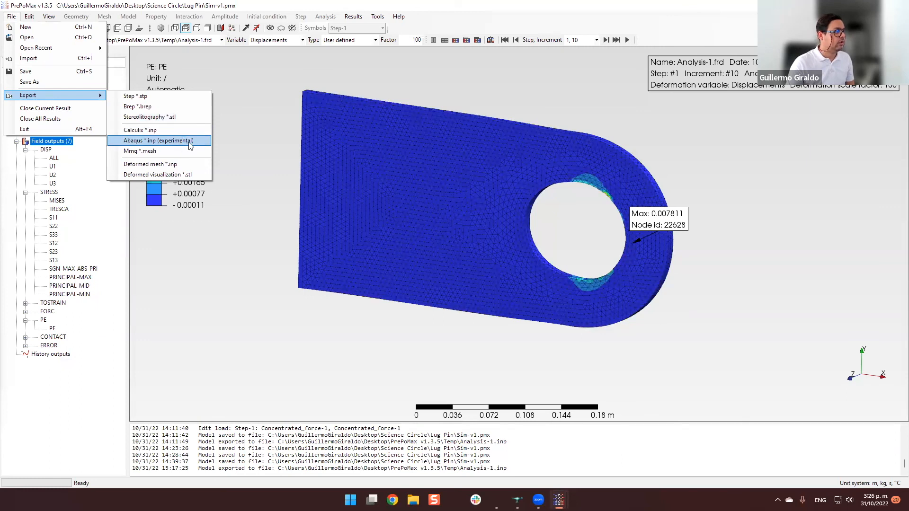
pyautogui.click(265, 136)
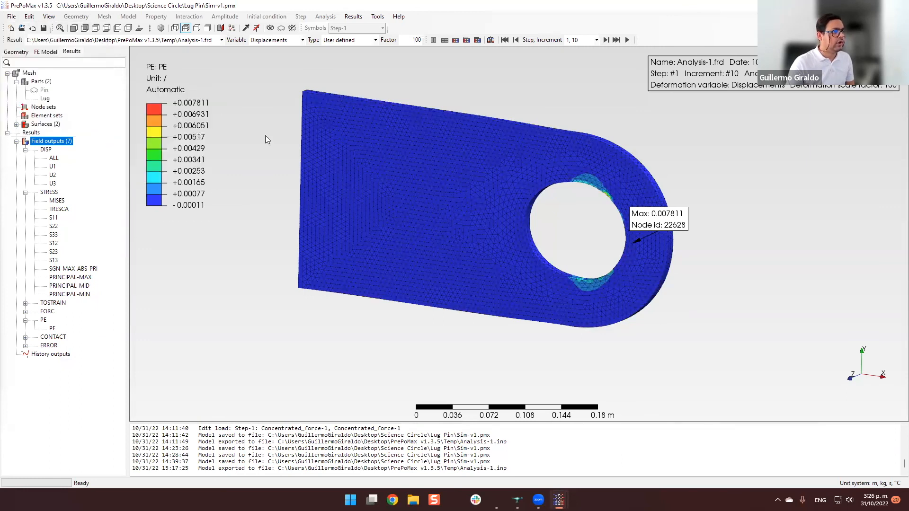
# Review the full model's FE setup and geometry, and return to its plastic strain results.
pyautogui.moveTo(731, 241); pyautogui.dragTo(712, 255, button='middle')
pyautogui.scroll(1, 459, 130)
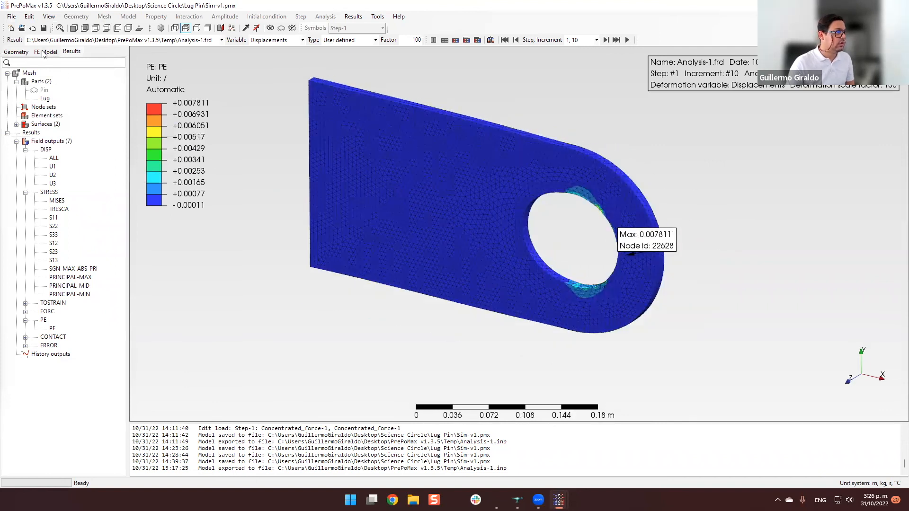
pyautogui.click(46, 51)
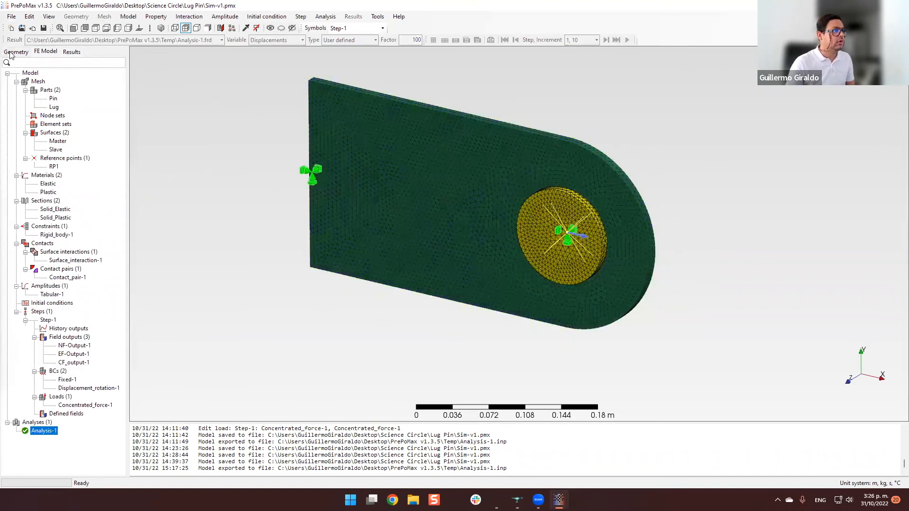
pyautogui.click(16, 52)
pyautogui.click(46, 51)
pyautogui.click(72, 51)
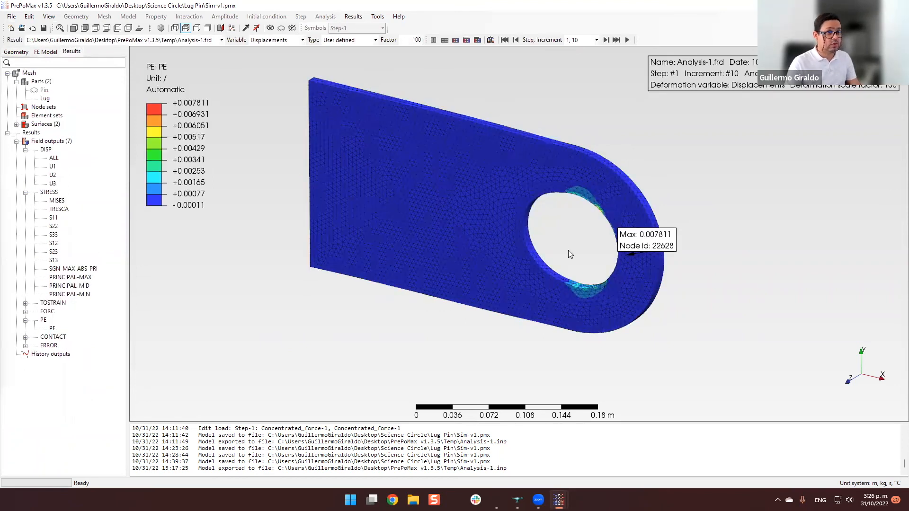
pyautogui.moveTo(576, 246); pyautogui.dragTo(597, 264, button='middle')
pyautogui.scroll(1, 576, 281)
pyautogui.click(358, 19)
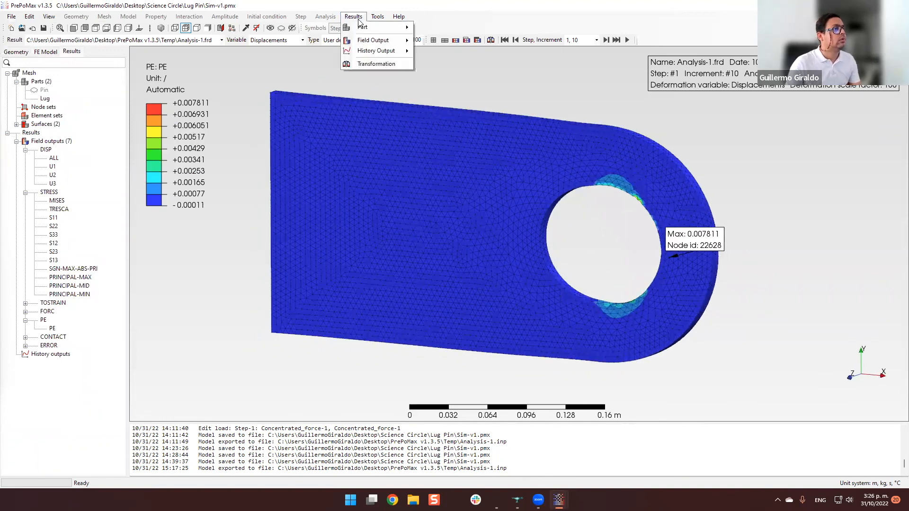
pyautogui.moveTo(371, 54)
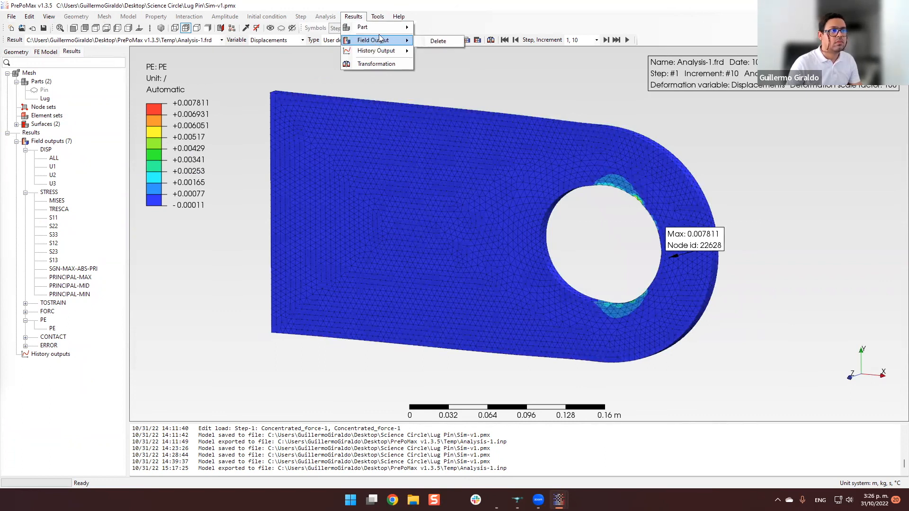
pyautogui.click(399, 17)
pyautogui.click(208, 249)
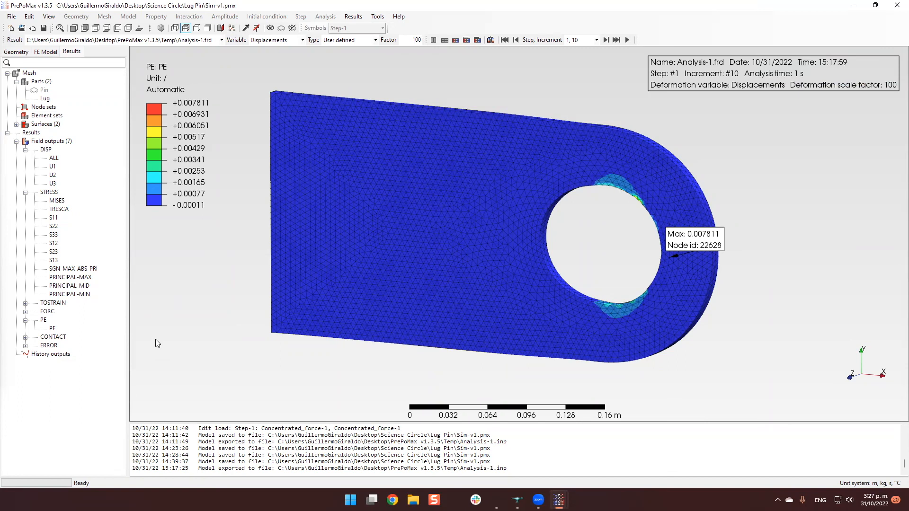
pyautogui.moveTo(258, 316)
pyautogui.mouseDown()
pyautogui.moveTo(257, 306)
pyautogui.moveTo(254, 315)
pyautogui.mouseUp()
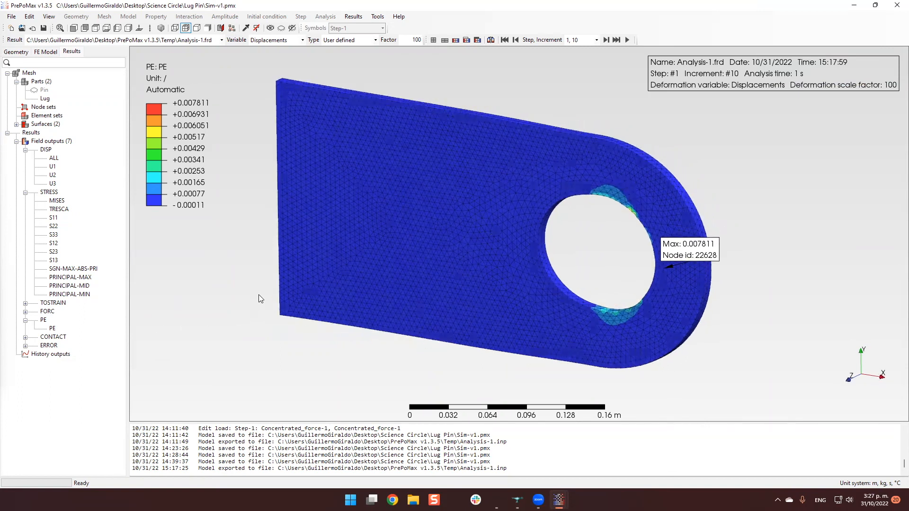